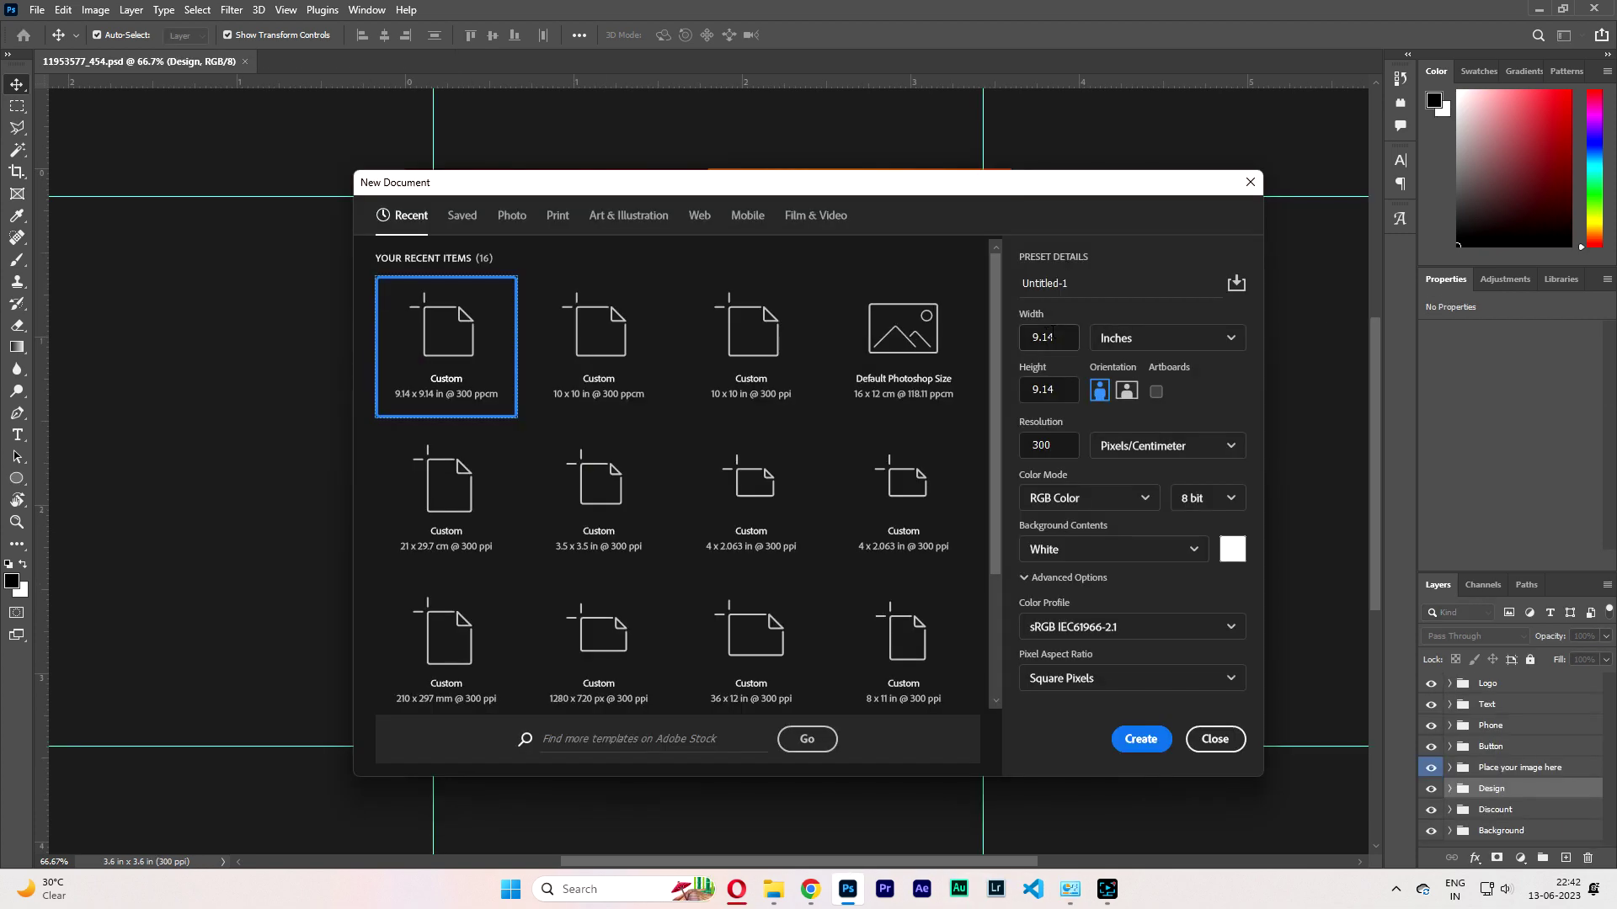
Create a new 9.14 x 9.14 inch document at 300 pixels/centimeter in RGB Color with a white background.
left_click(1069, 337)
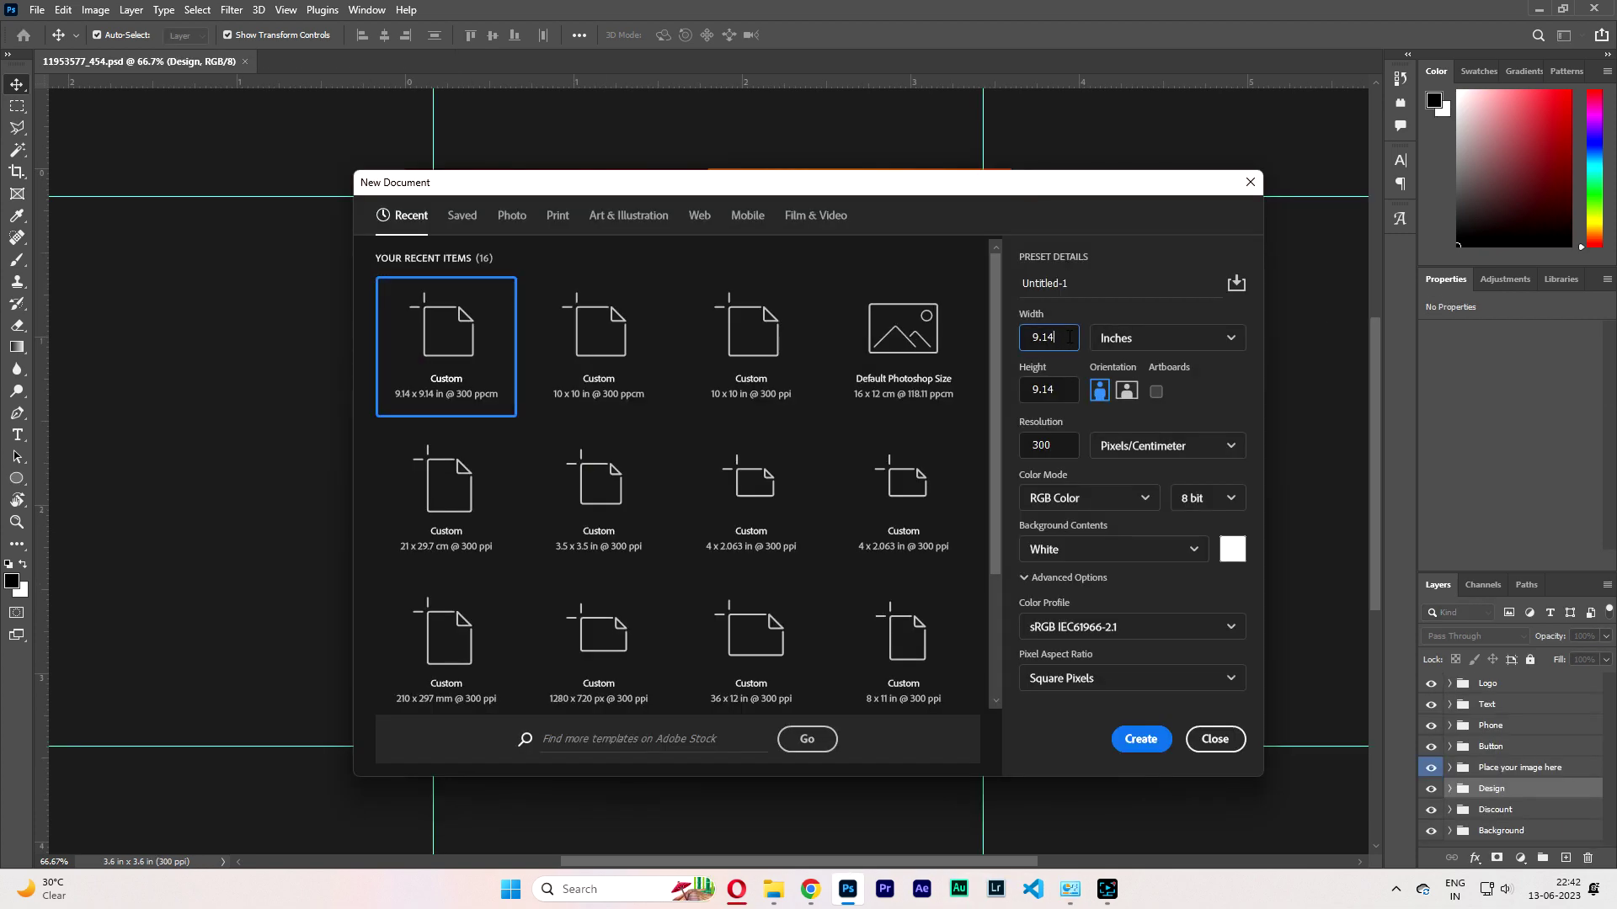
left_click(1068, 389)
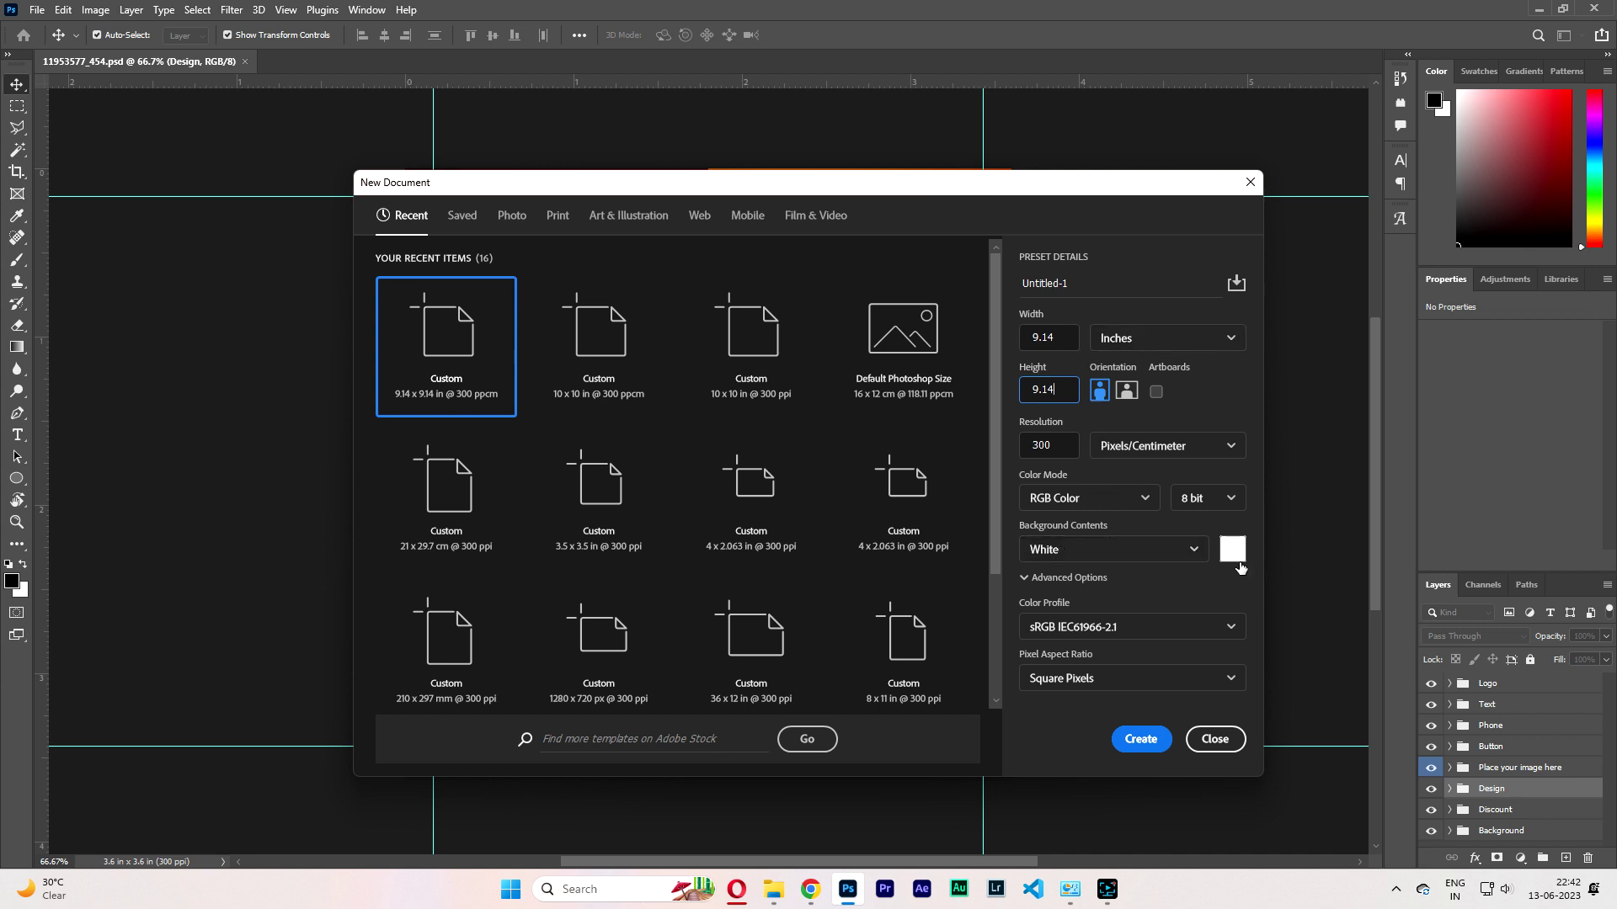
left_click(1137, 747)
Draw a black Pen tool shape covering the canvas's right half and bend its inner edge into an S-curve.
key("p")
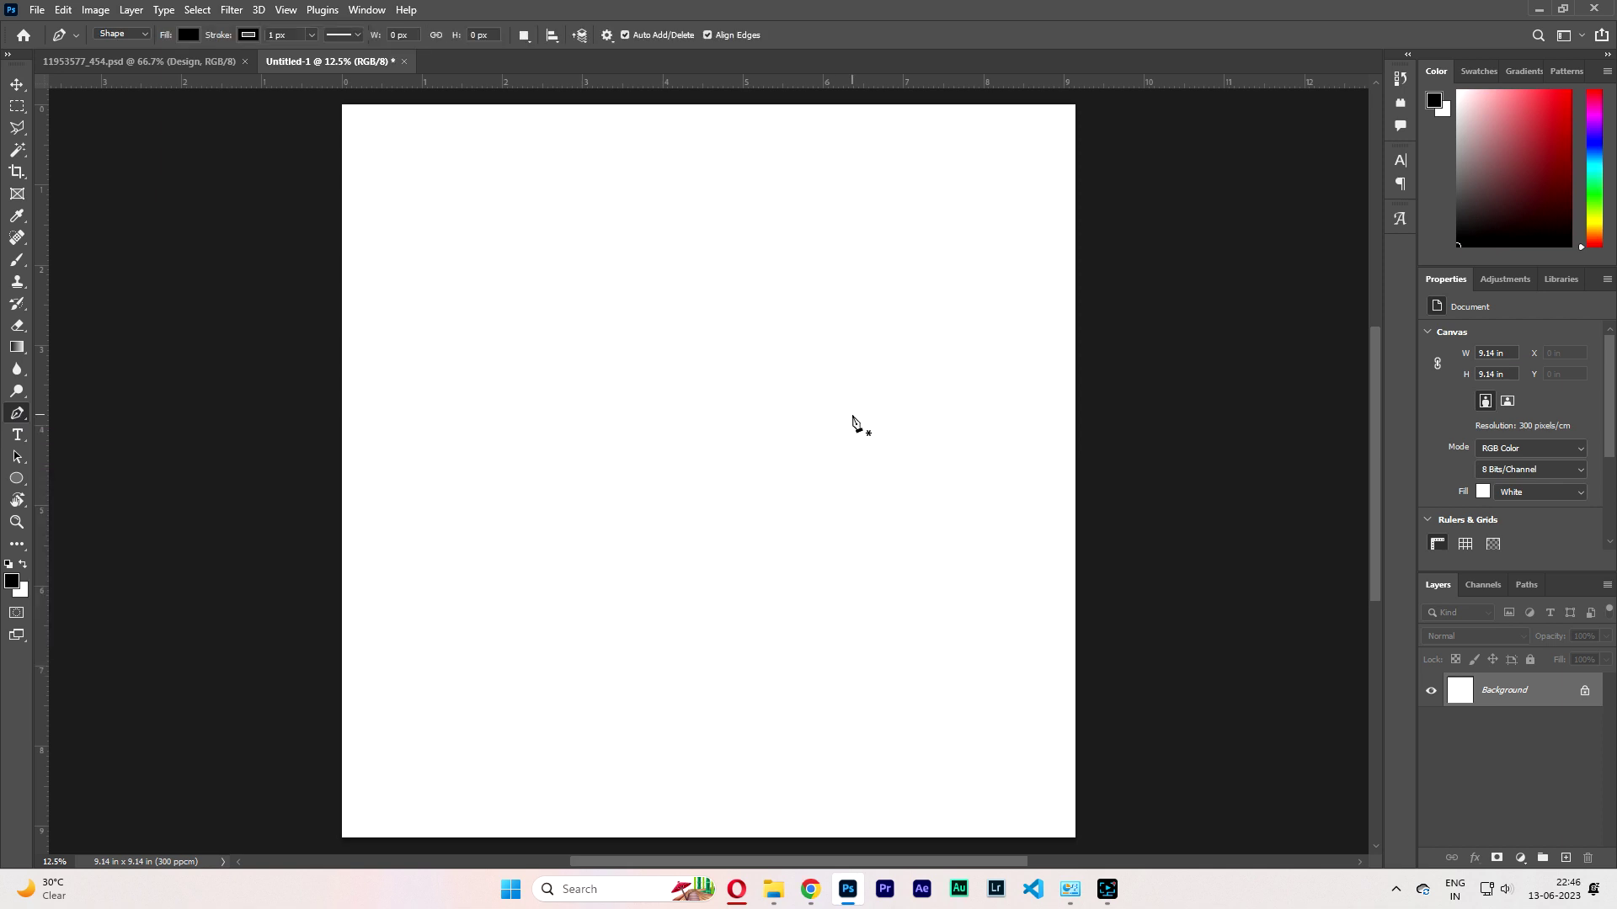
left_click(1081, 101)
left_click(714, 102)
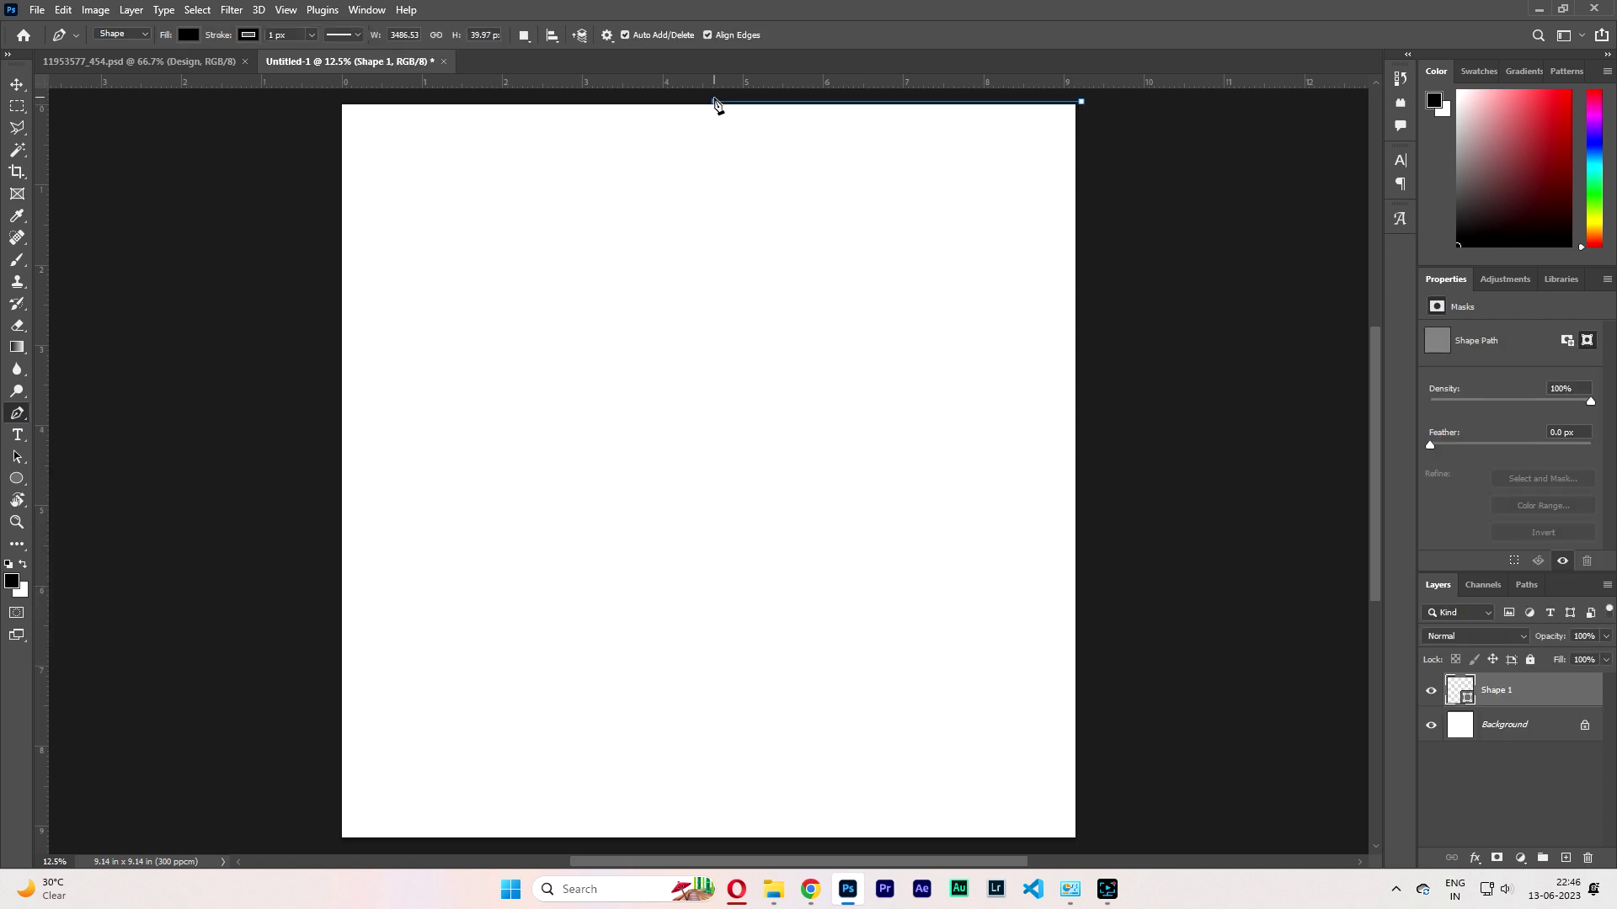
left_click(721, 840)
left_click(1080, 839)
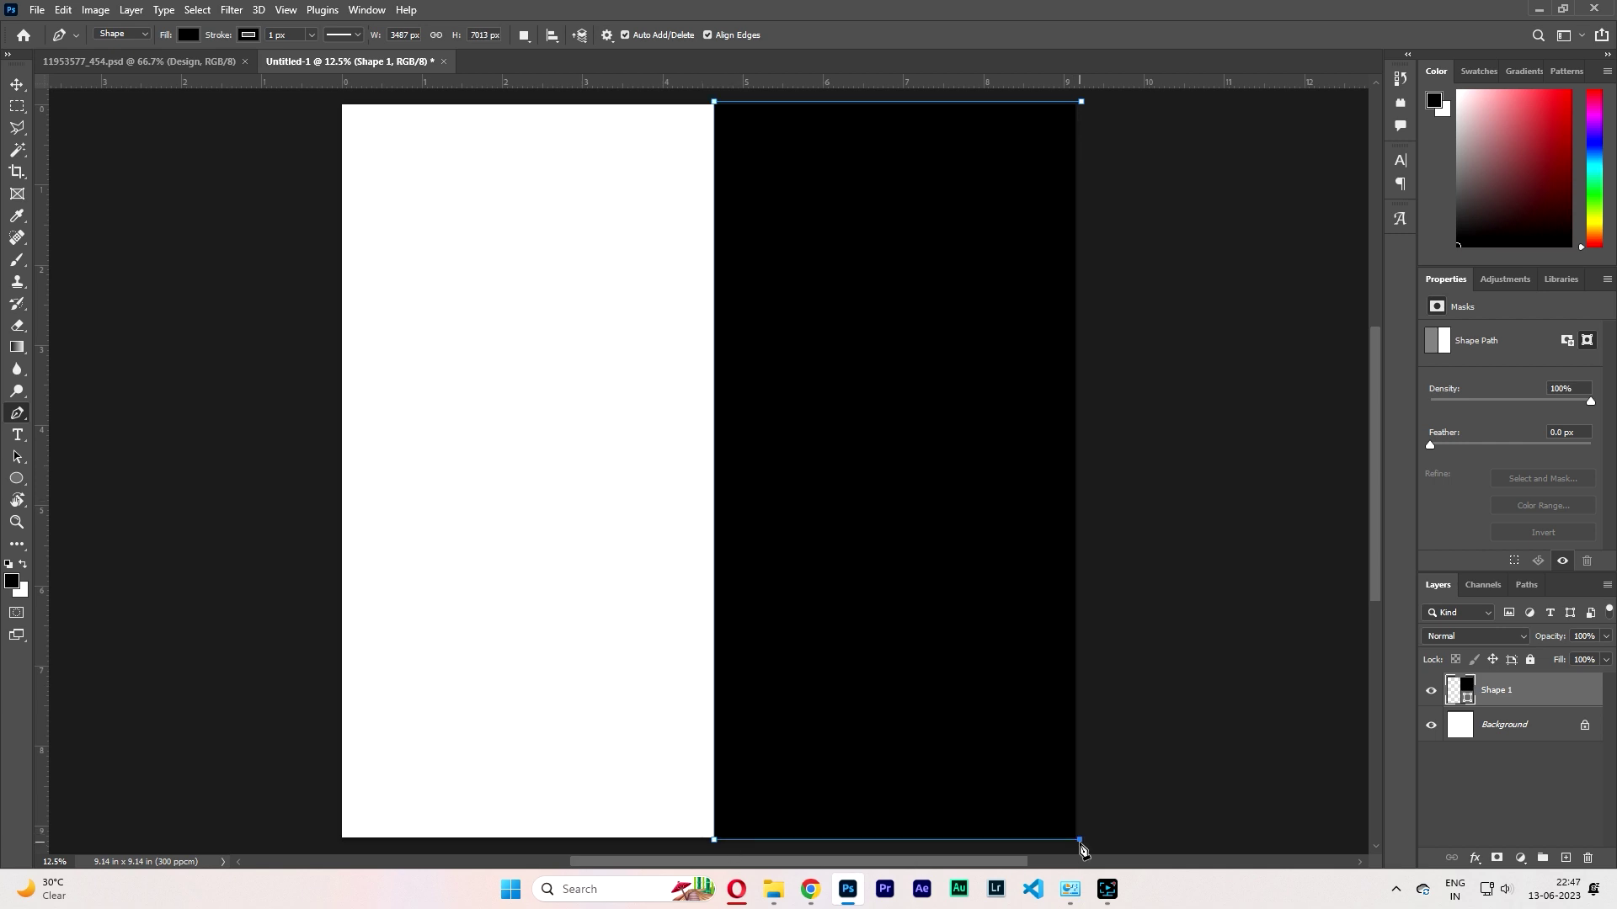
left_click(1082, 102)
left_click(715, 446)
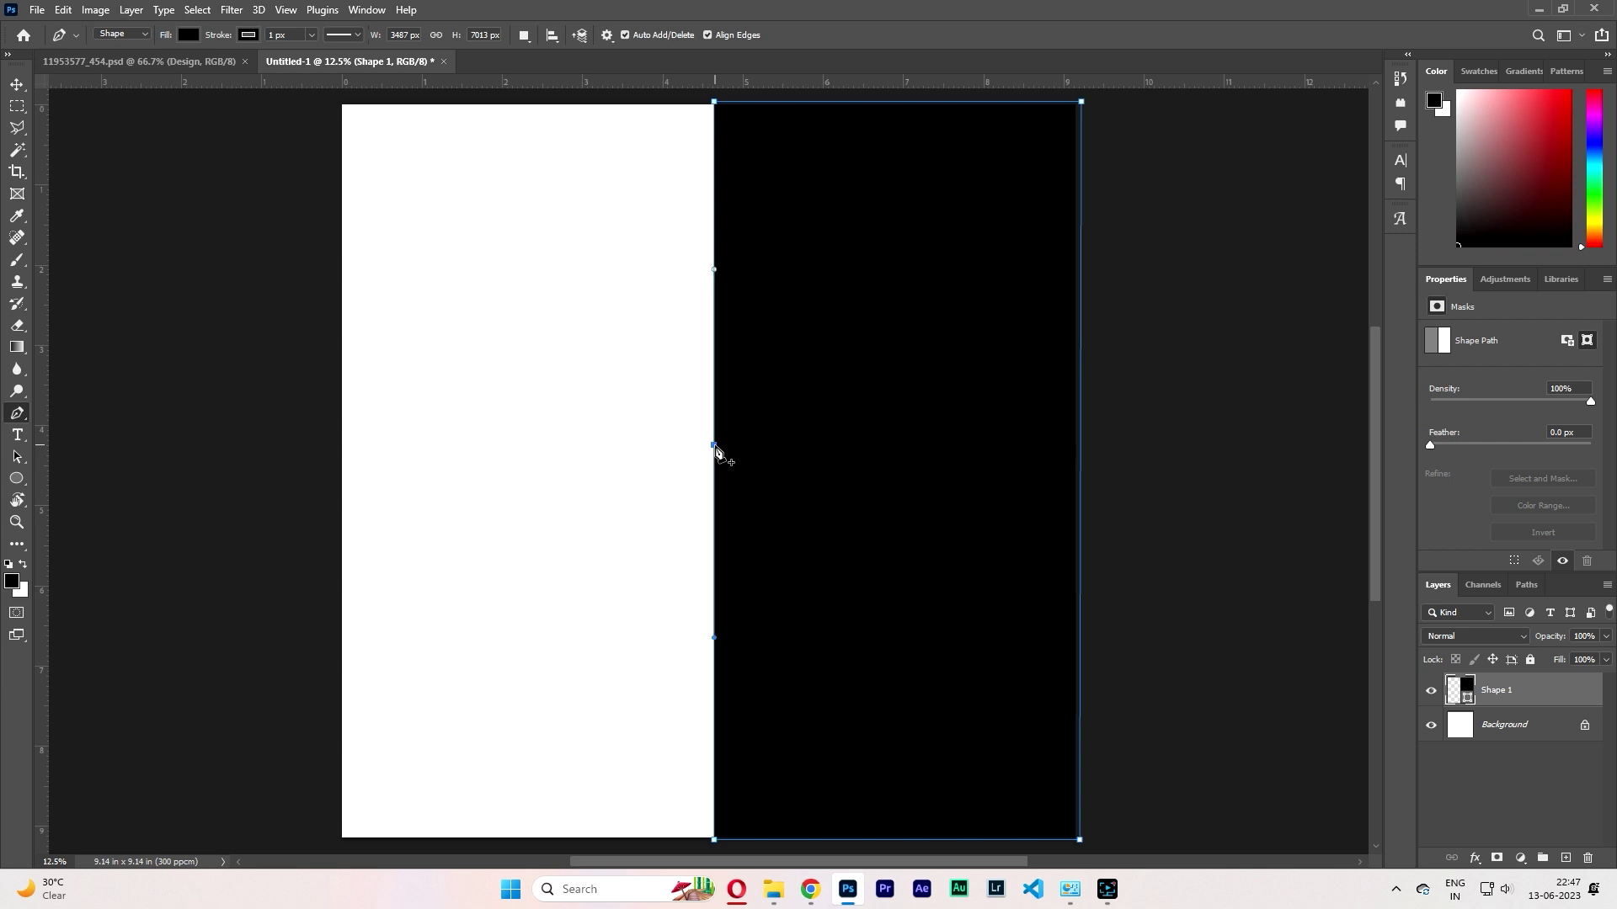
left_click_drag(714, 446, 783, 624)
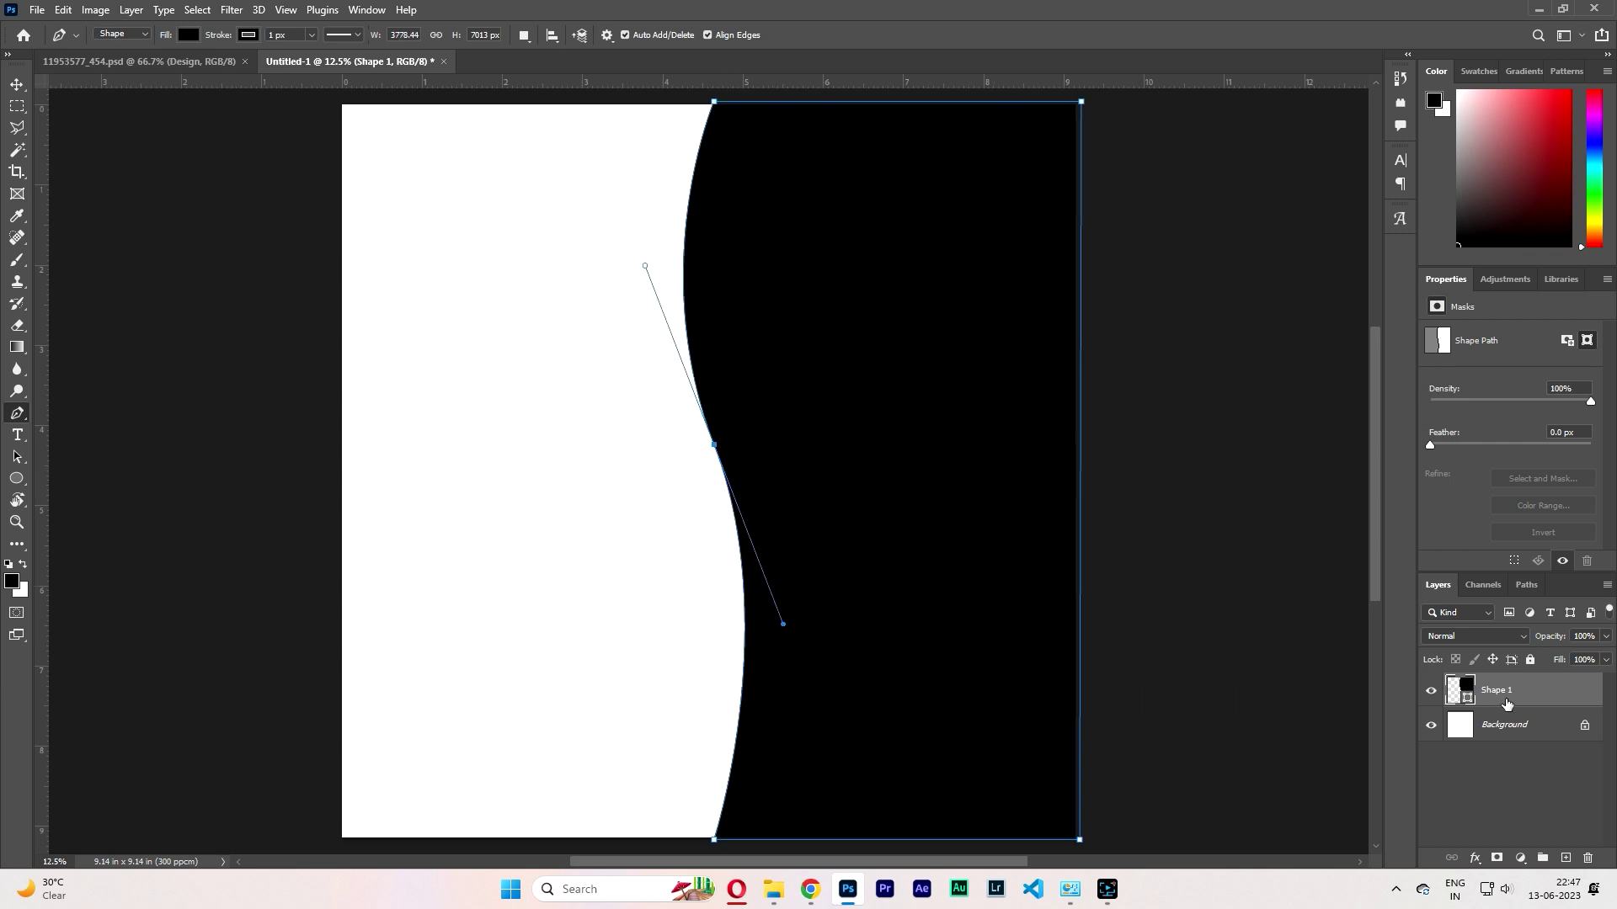
Apply a reversed radial yellow-to-red Gradient Overlay to Shape 1 at 123% scale.
double_click(1592, 695)
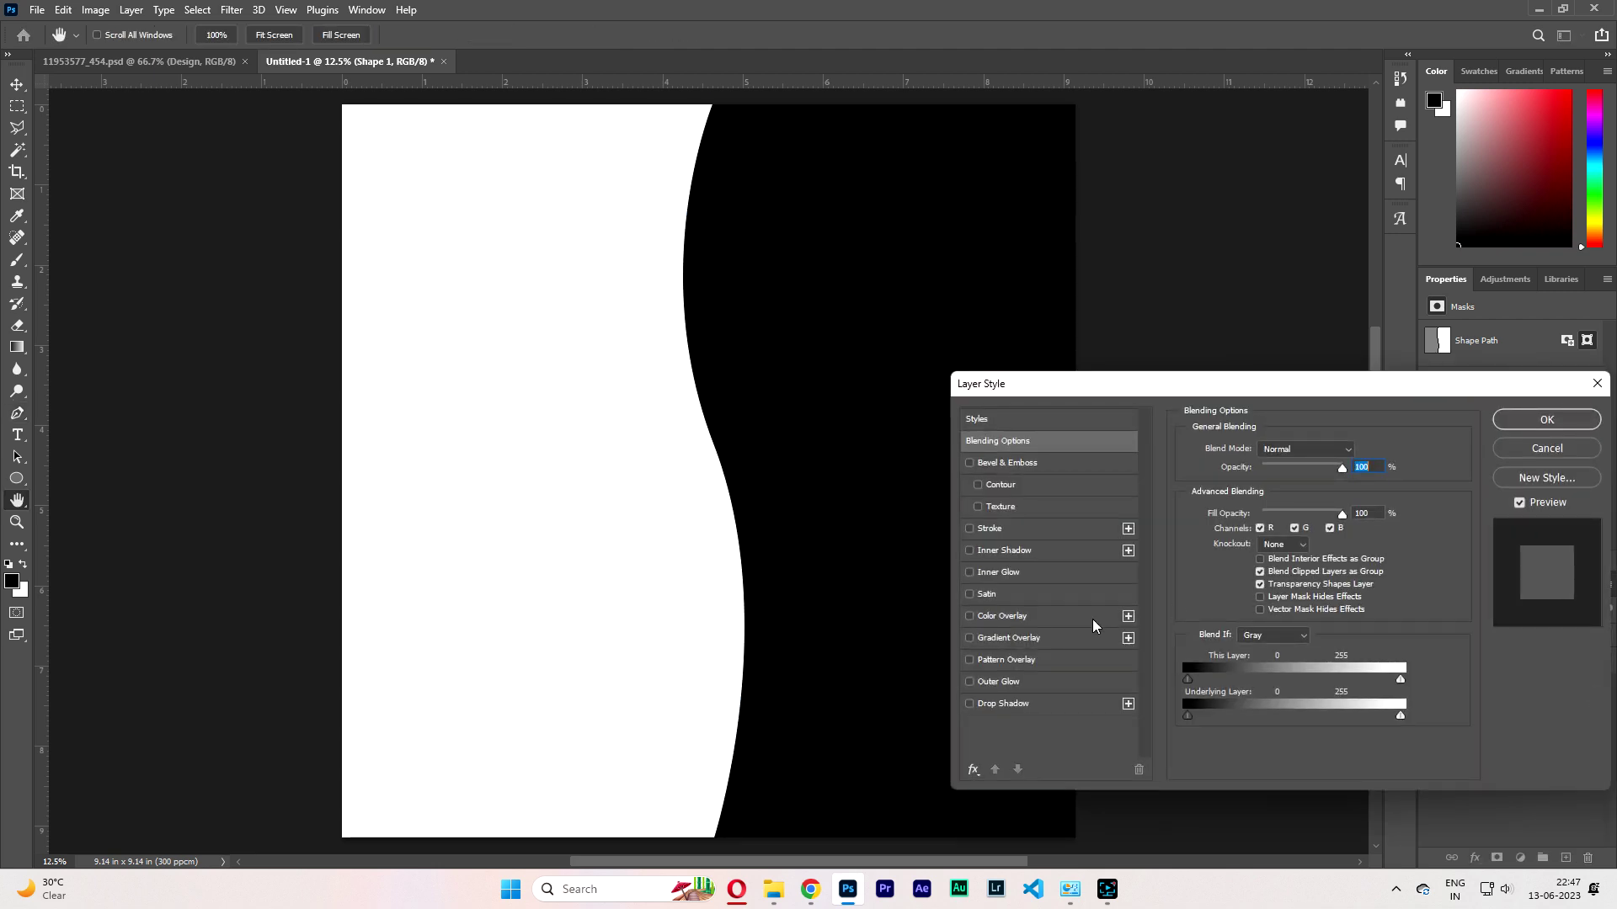
left_click(1029, 640)
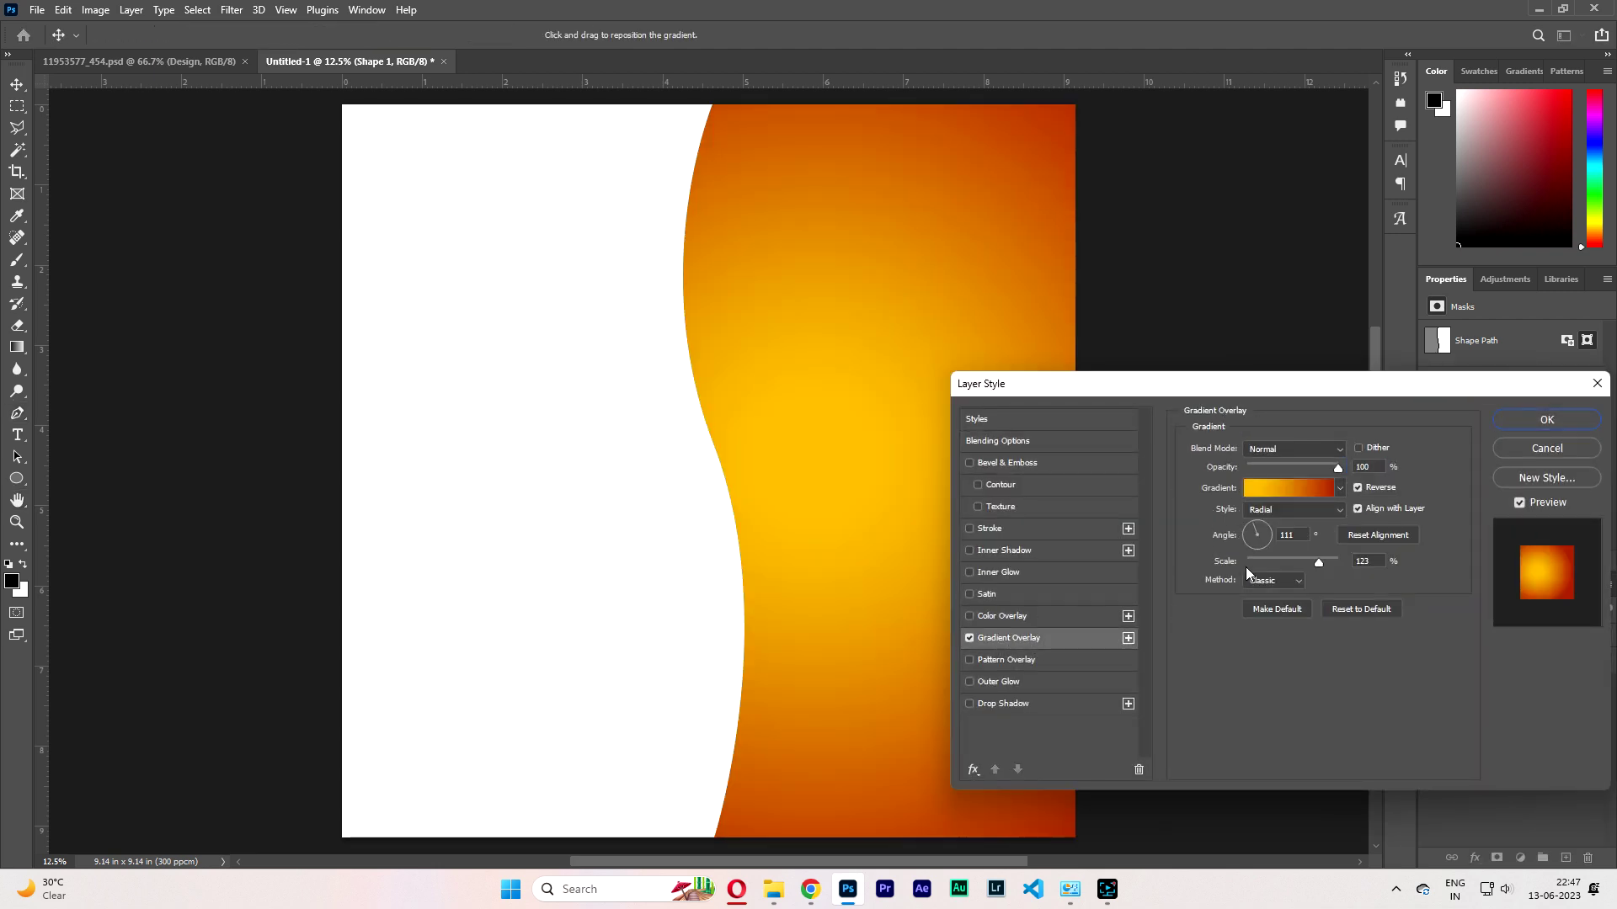
left_click(1547, 421)
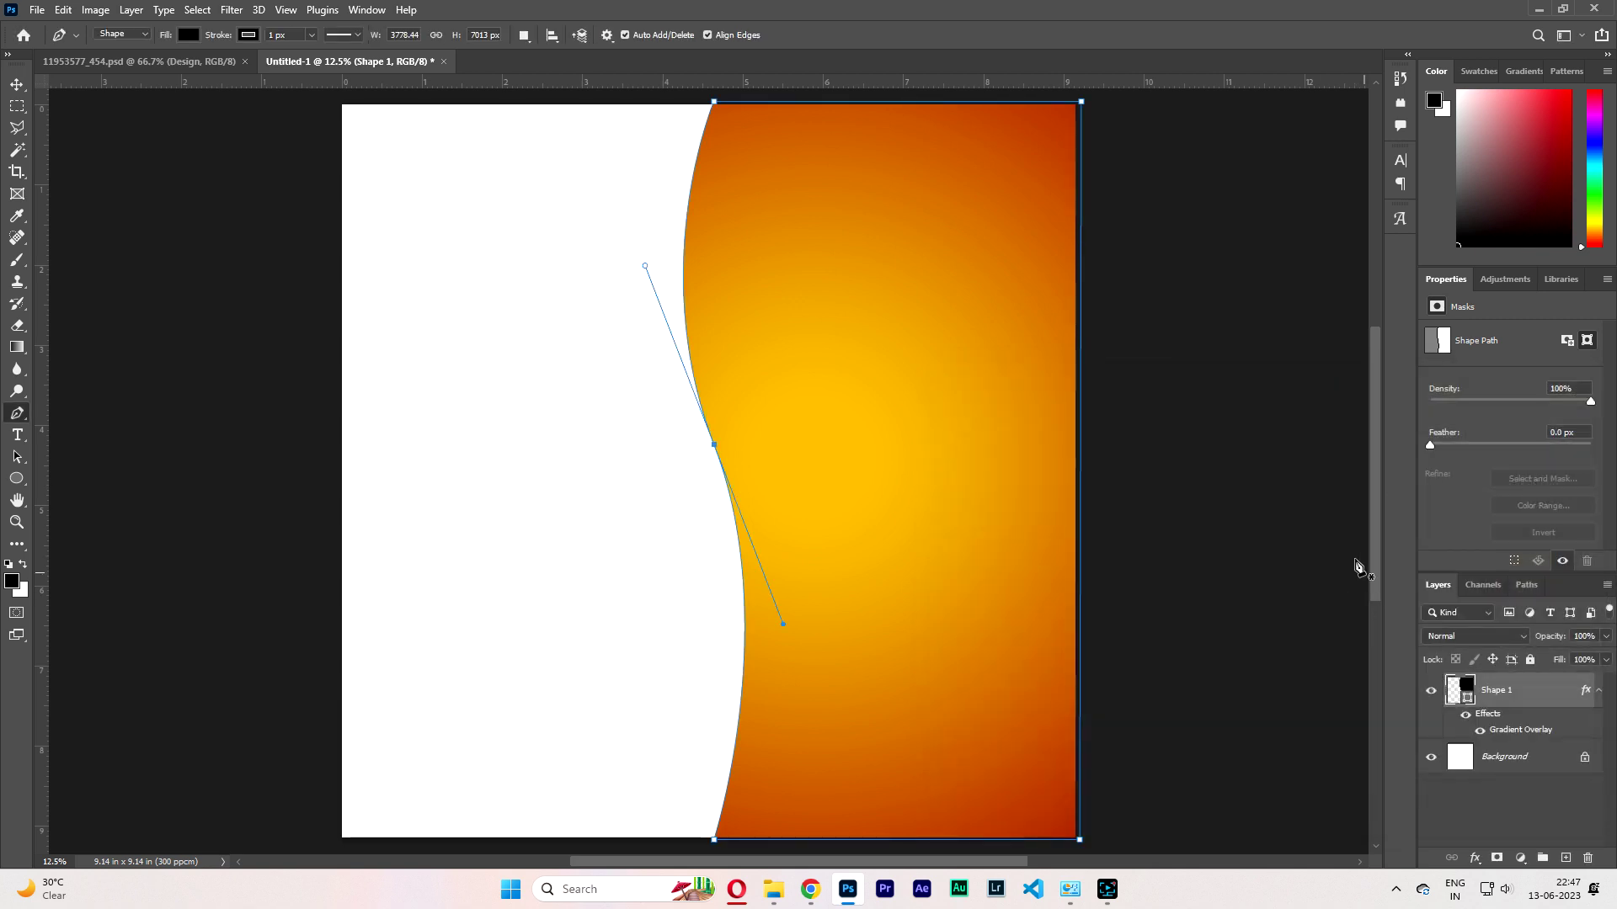
Draw a second Pen tool shape over the canvas's left half, curving its inner edge to follow the orange shape.
left_click(334, 98)
left_click(716, 99)
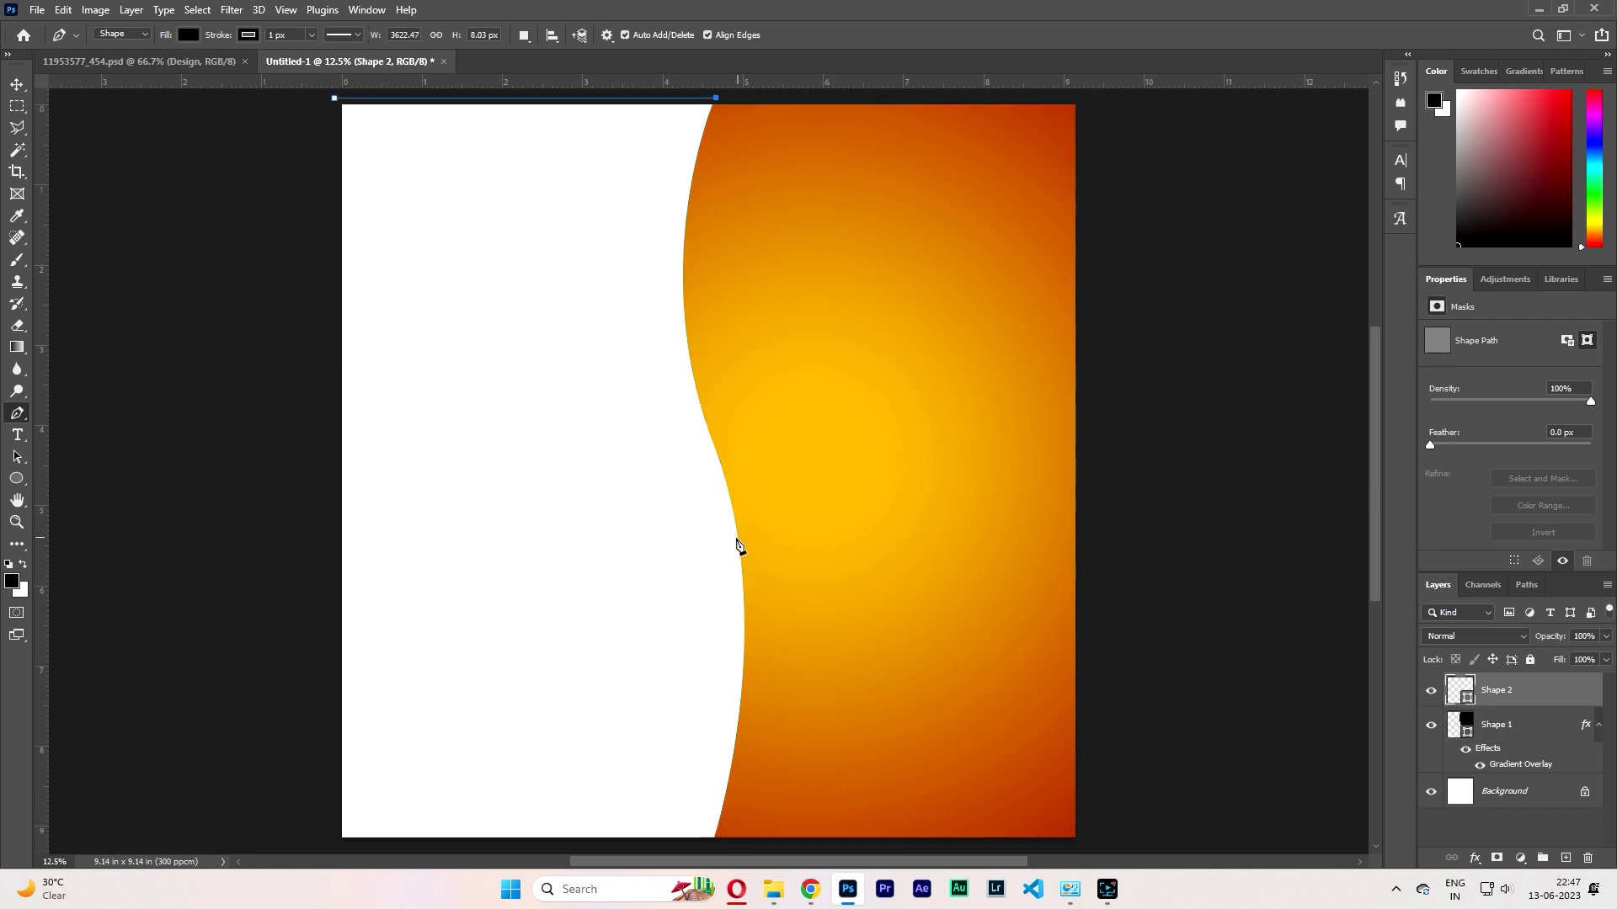
left_click(714, 841)
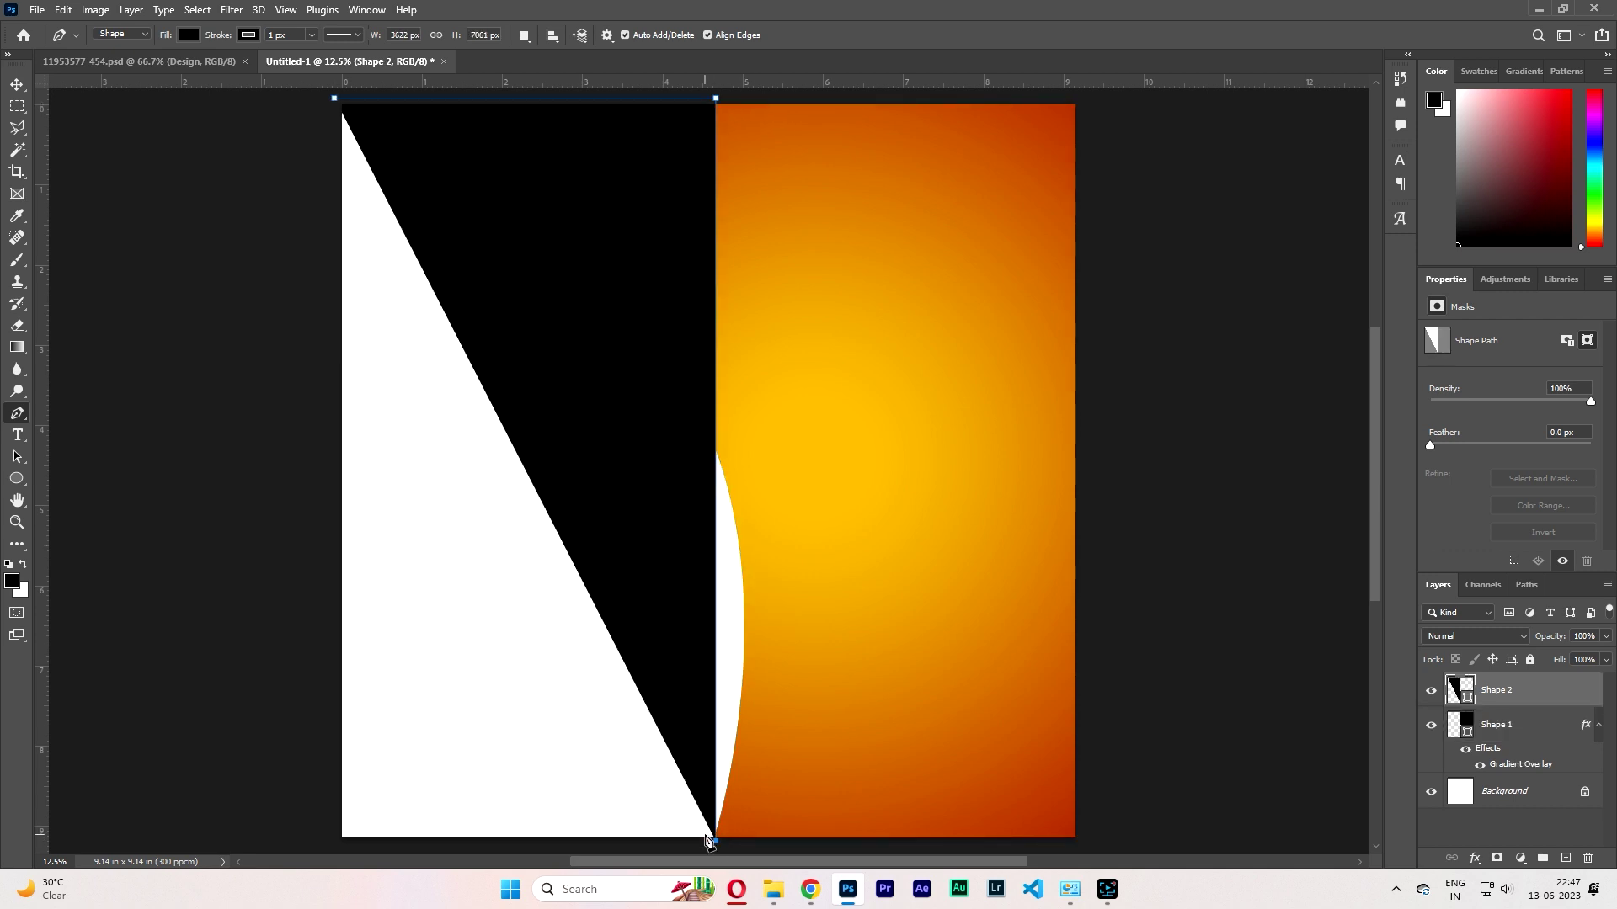
left_click(335, 841)
left_click(334, 99)
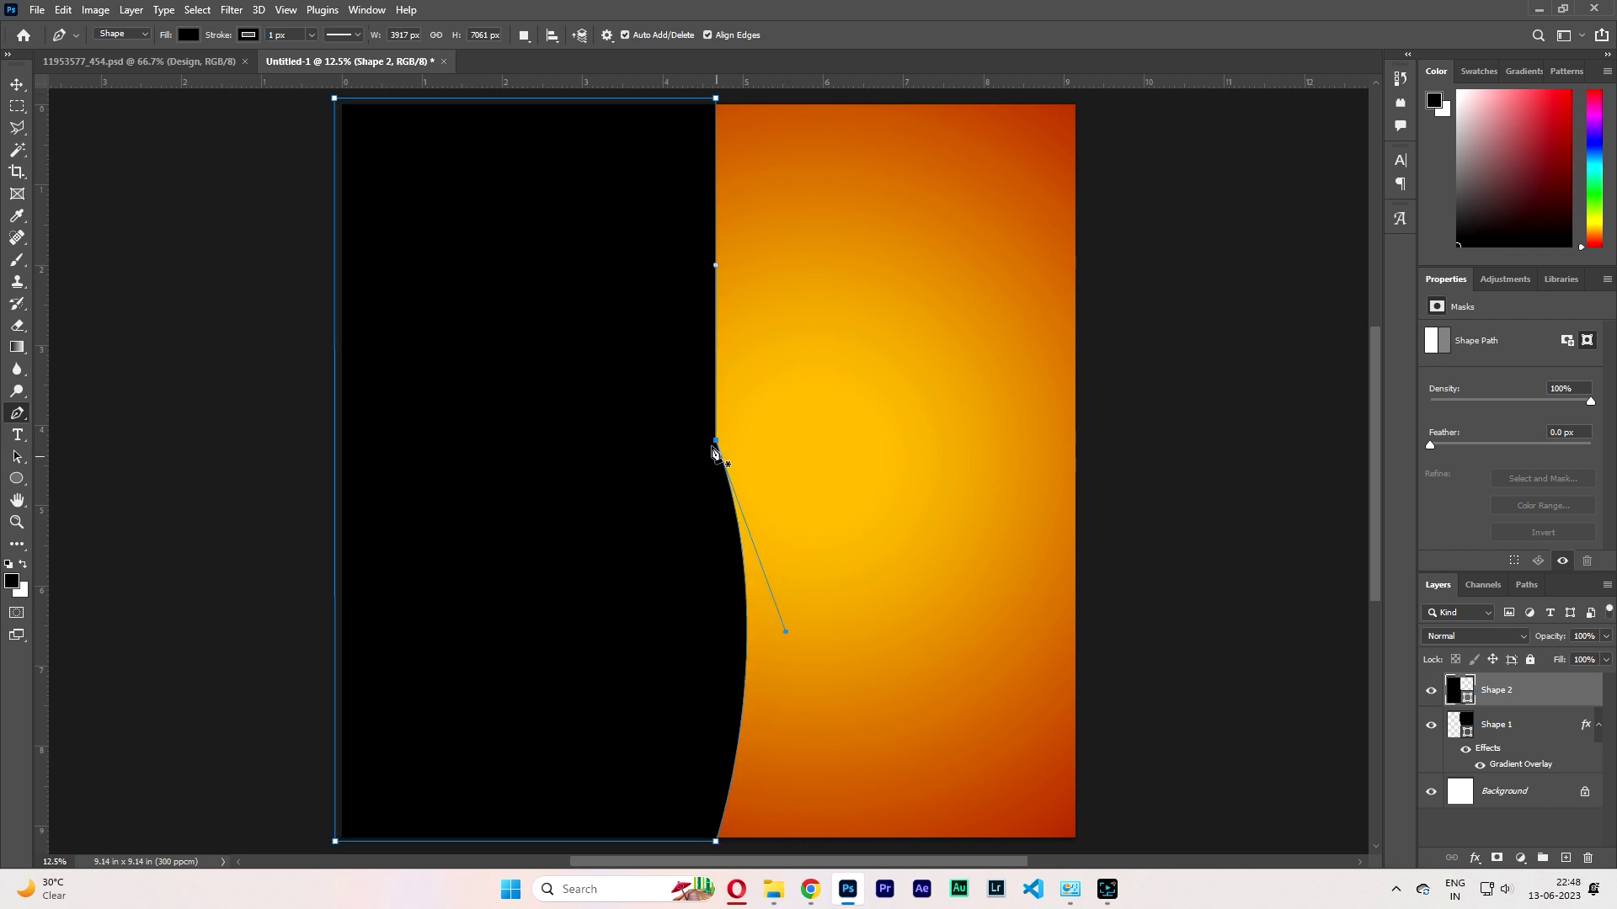
left_click_drag(715, 441, 789, 655)
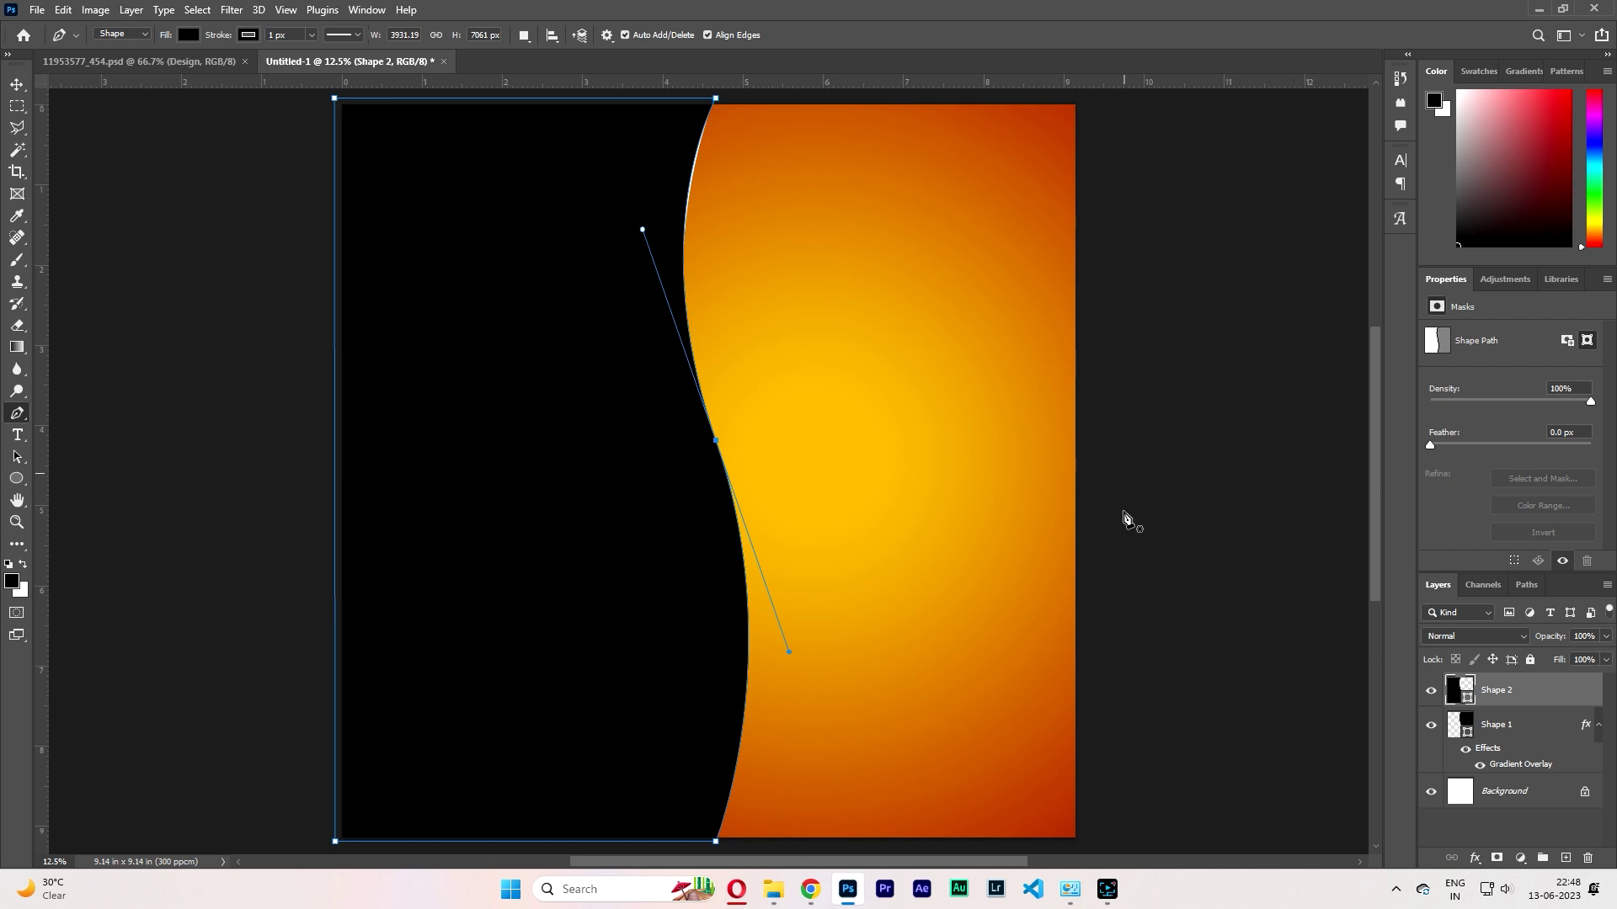
Enlarge Shape 2 slightly and move its layer below Shape 1.
key("v")
left_click_drag(747, 95, 750, 89)
left_click_drag(1496, 690, 1526, 773)
Add a radial Gradient Overlay to Shape 2 and set the gradient's first color stop to black (000000).
double_click(1588, 761)
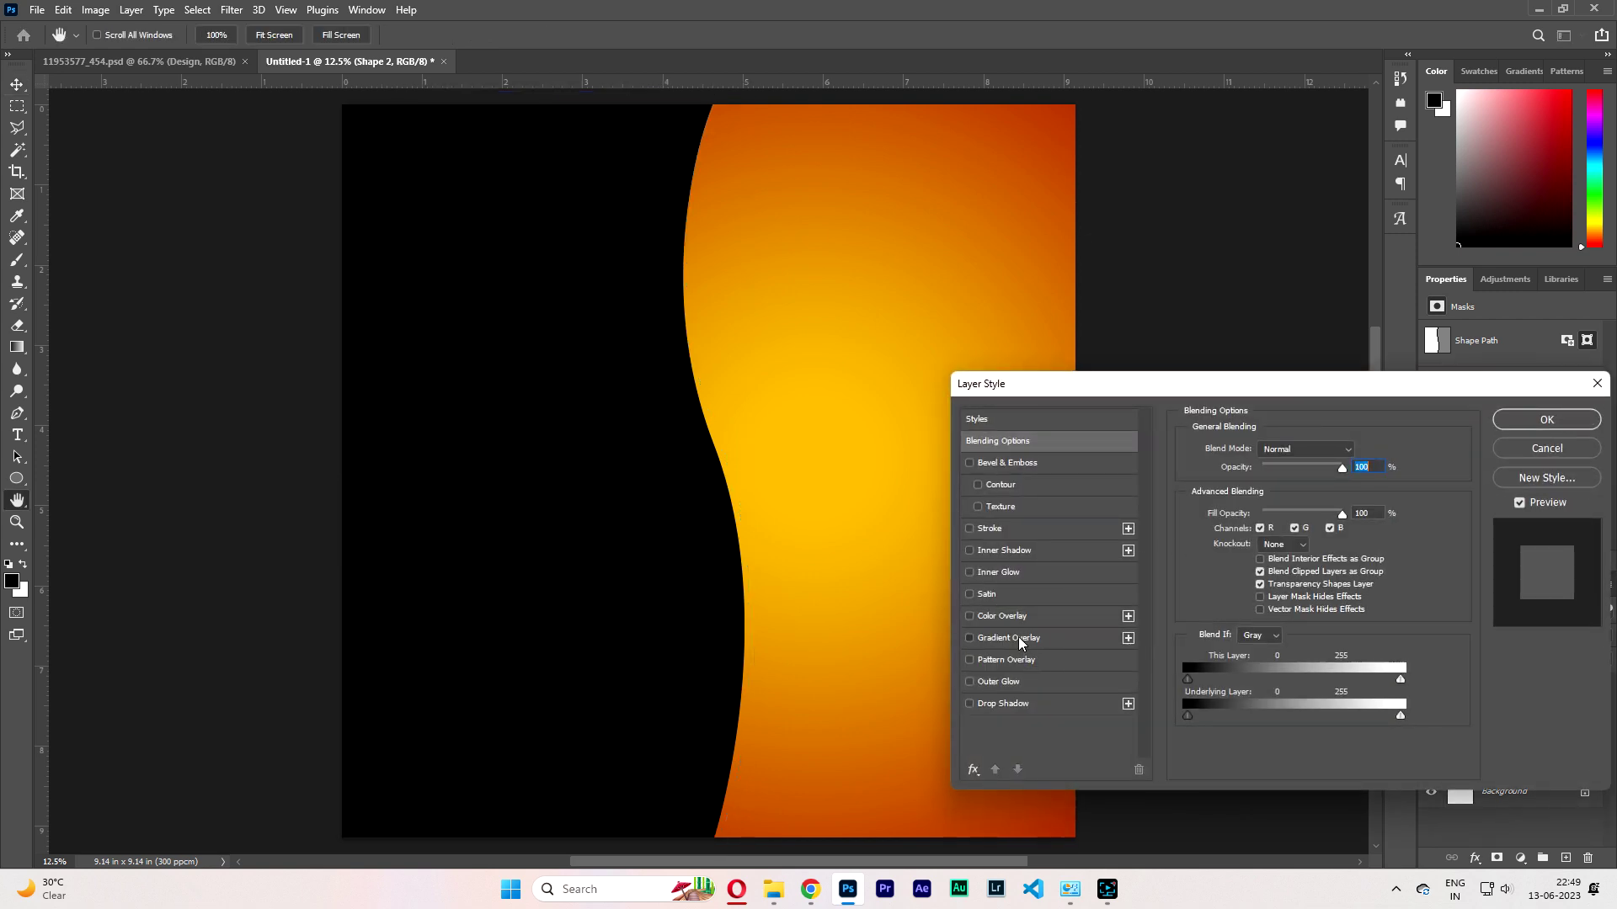
left_click(1020, 641)
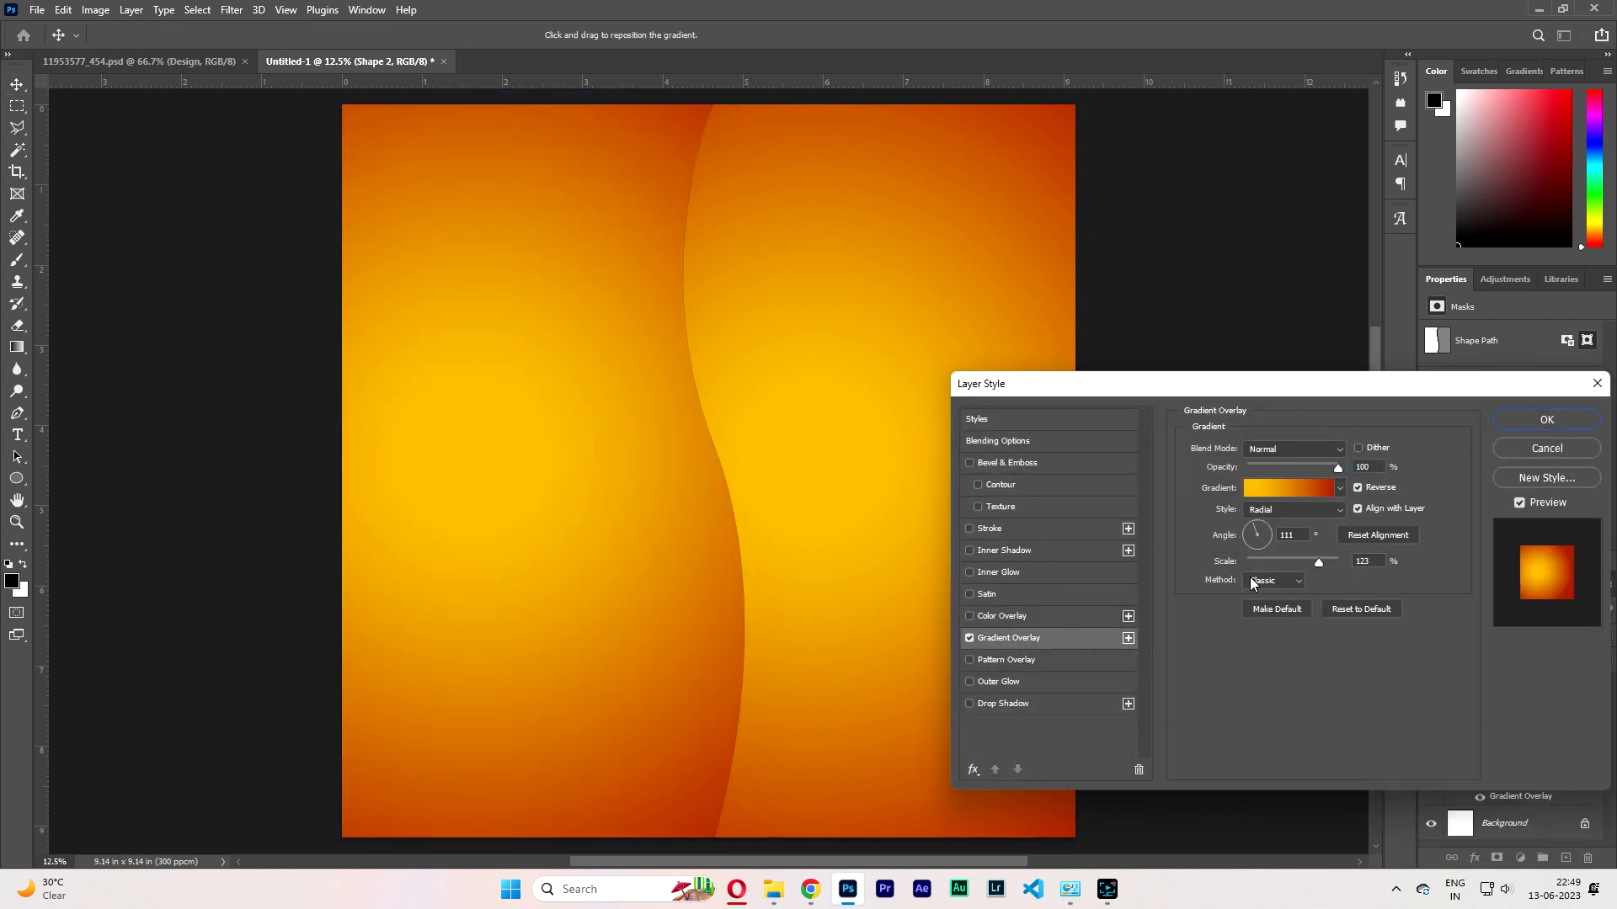
left_click(1299, 487)
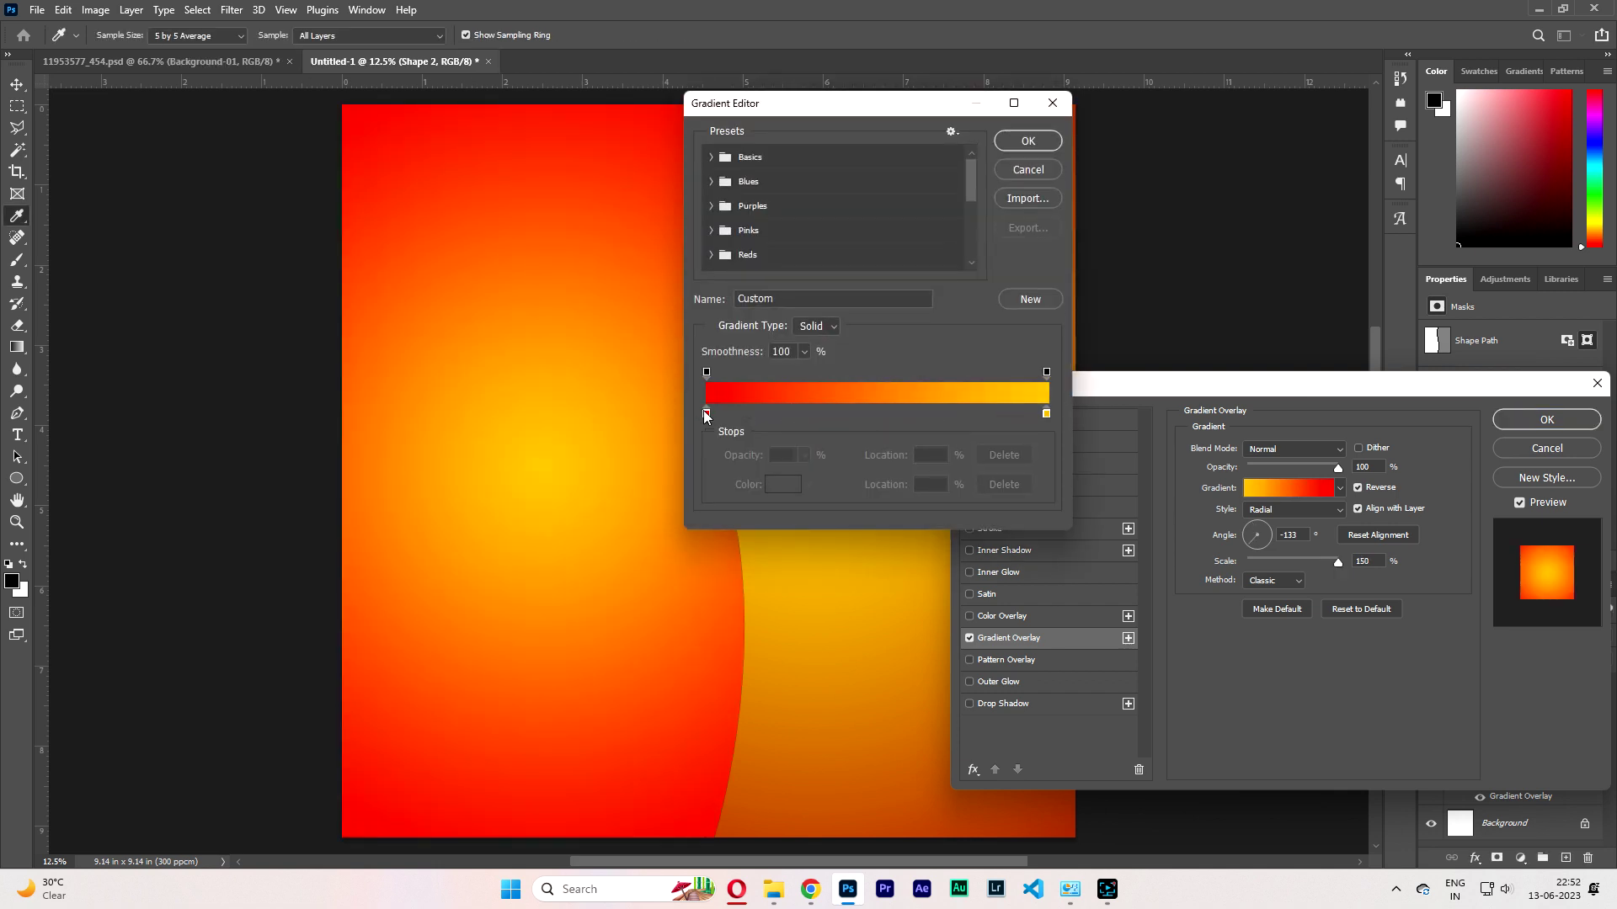
left_click(705, 413)
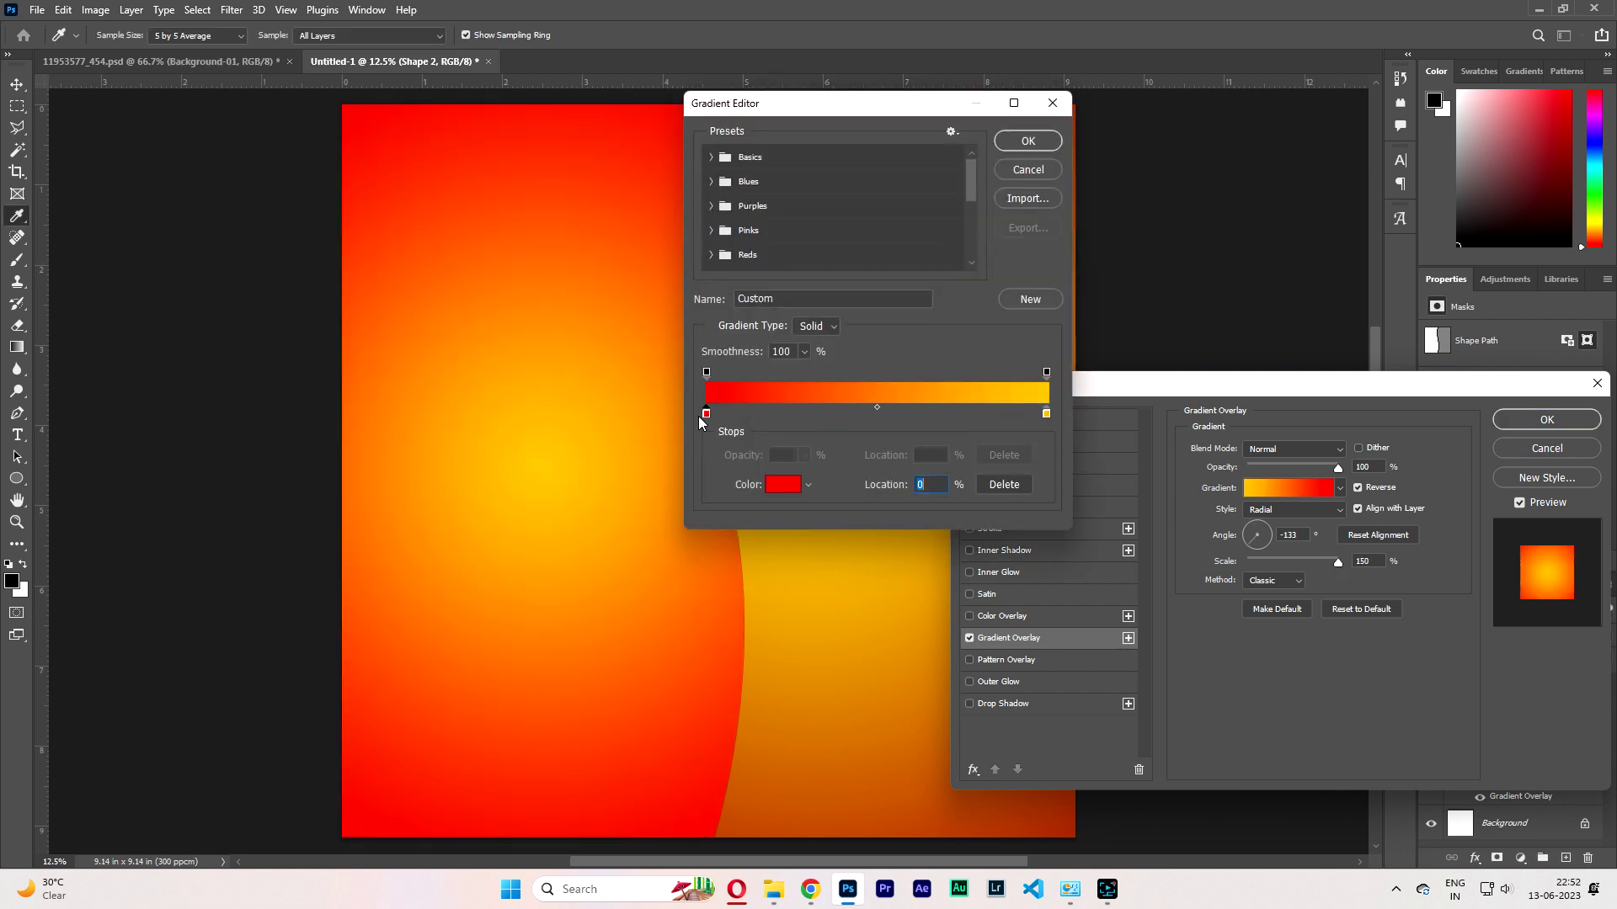
left_click(779, 485)
left_click_drag(1130, 519, 984, 690)
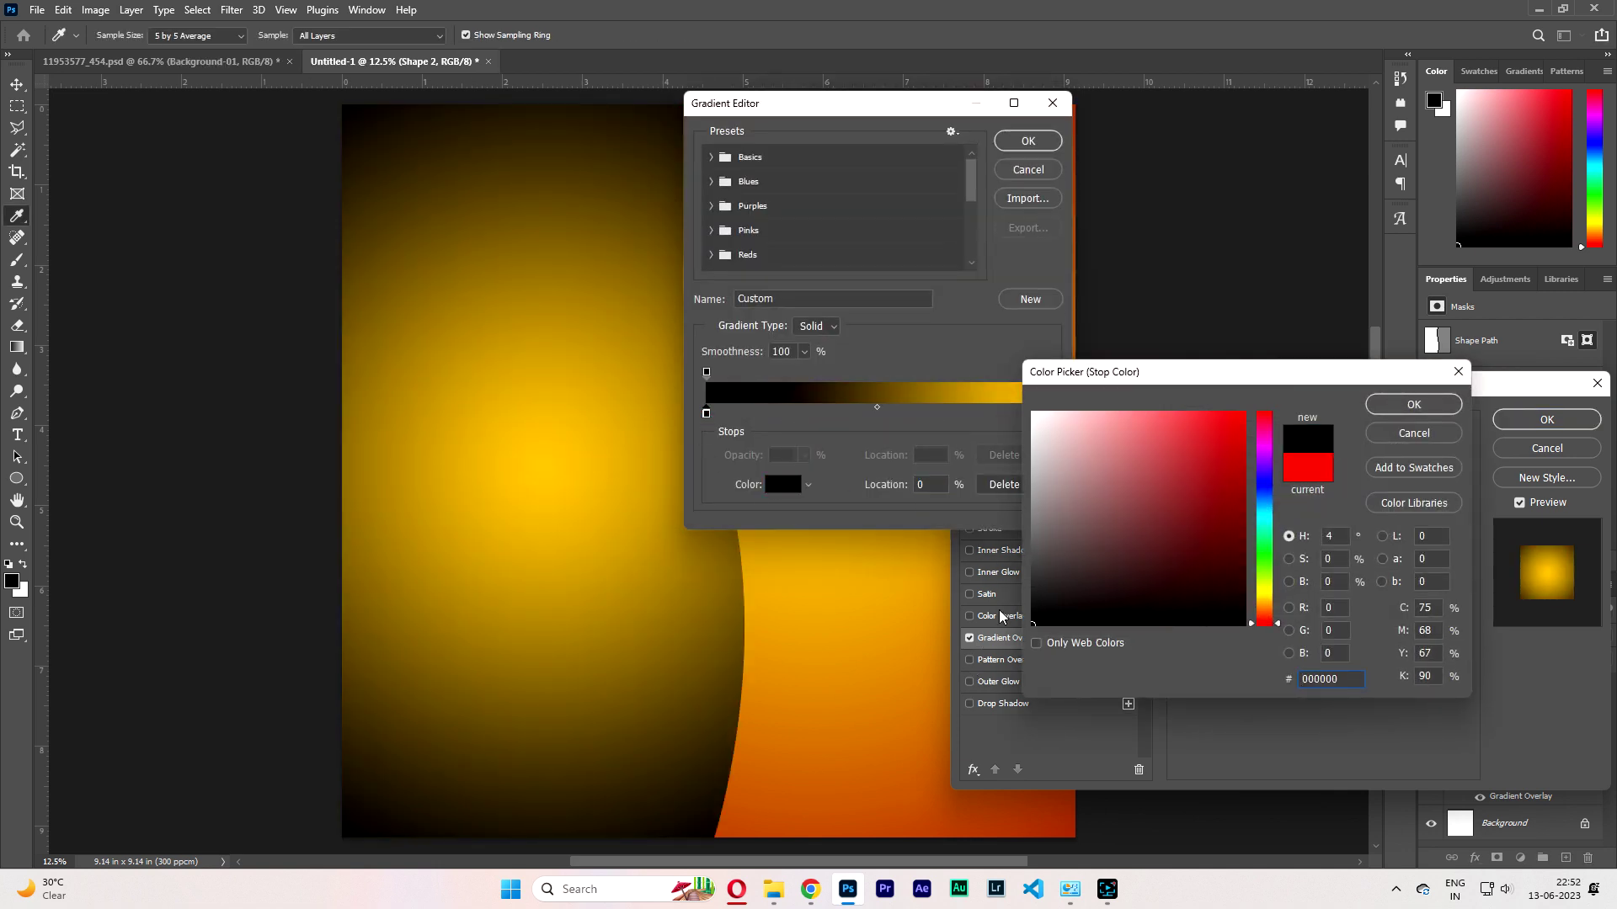
left_click(1414, 404)
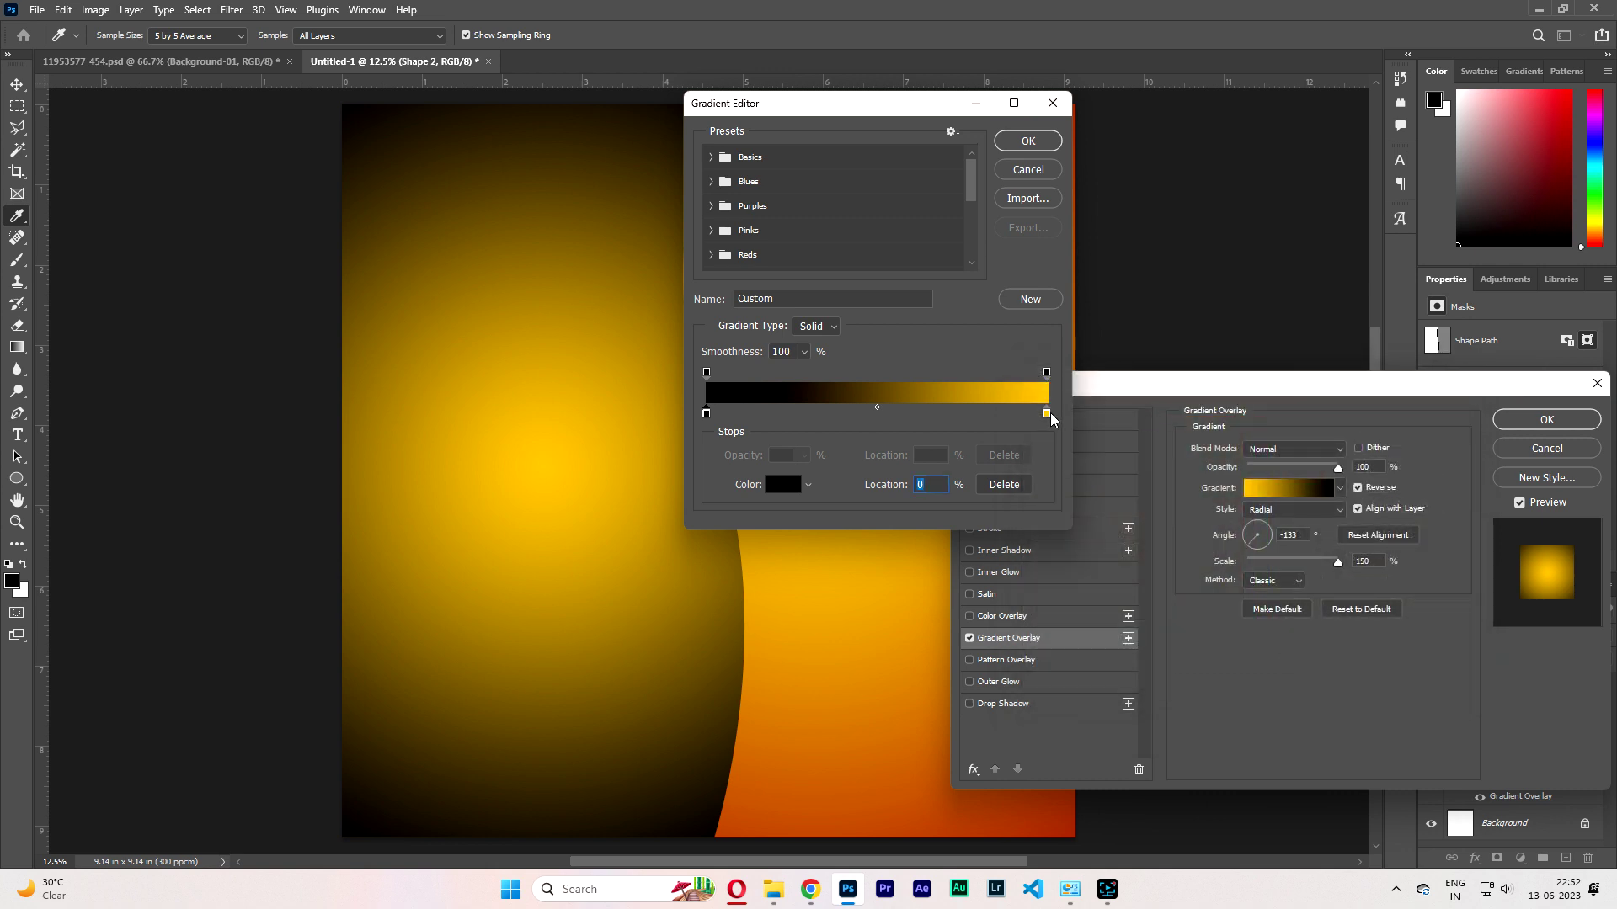
Change the gradient's end color stop from yellow to dark red and apply the overlay to Shape 2.
left_click(1046, 413)
left_click(787, 485)
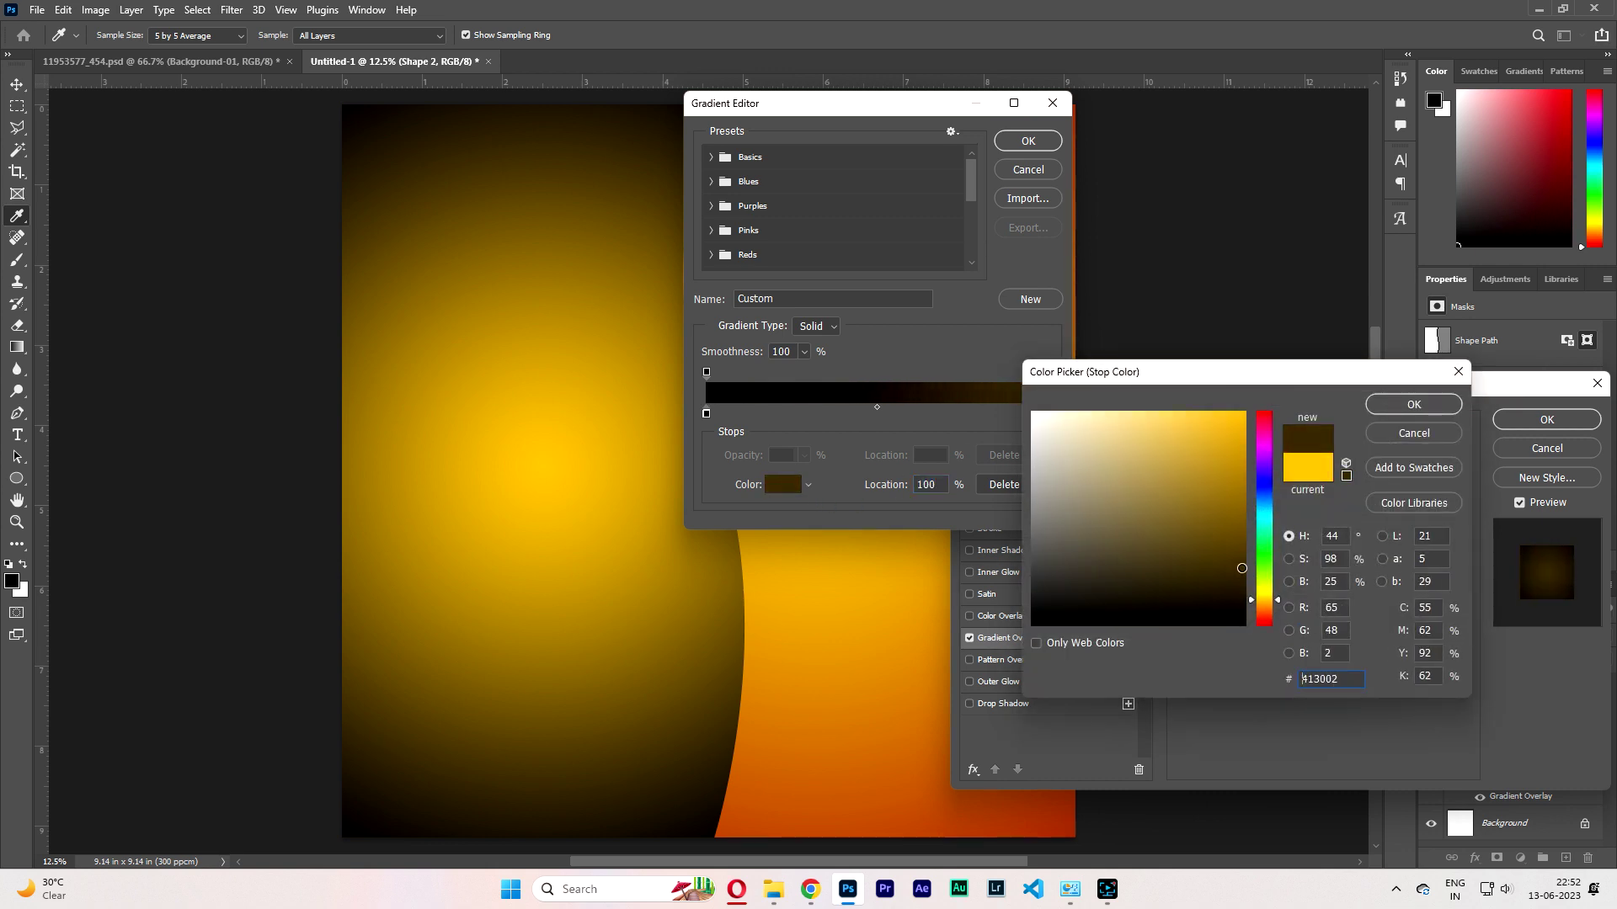
left_click_drag(1271, 594, 1278, 623)
left_click(1245, 441)
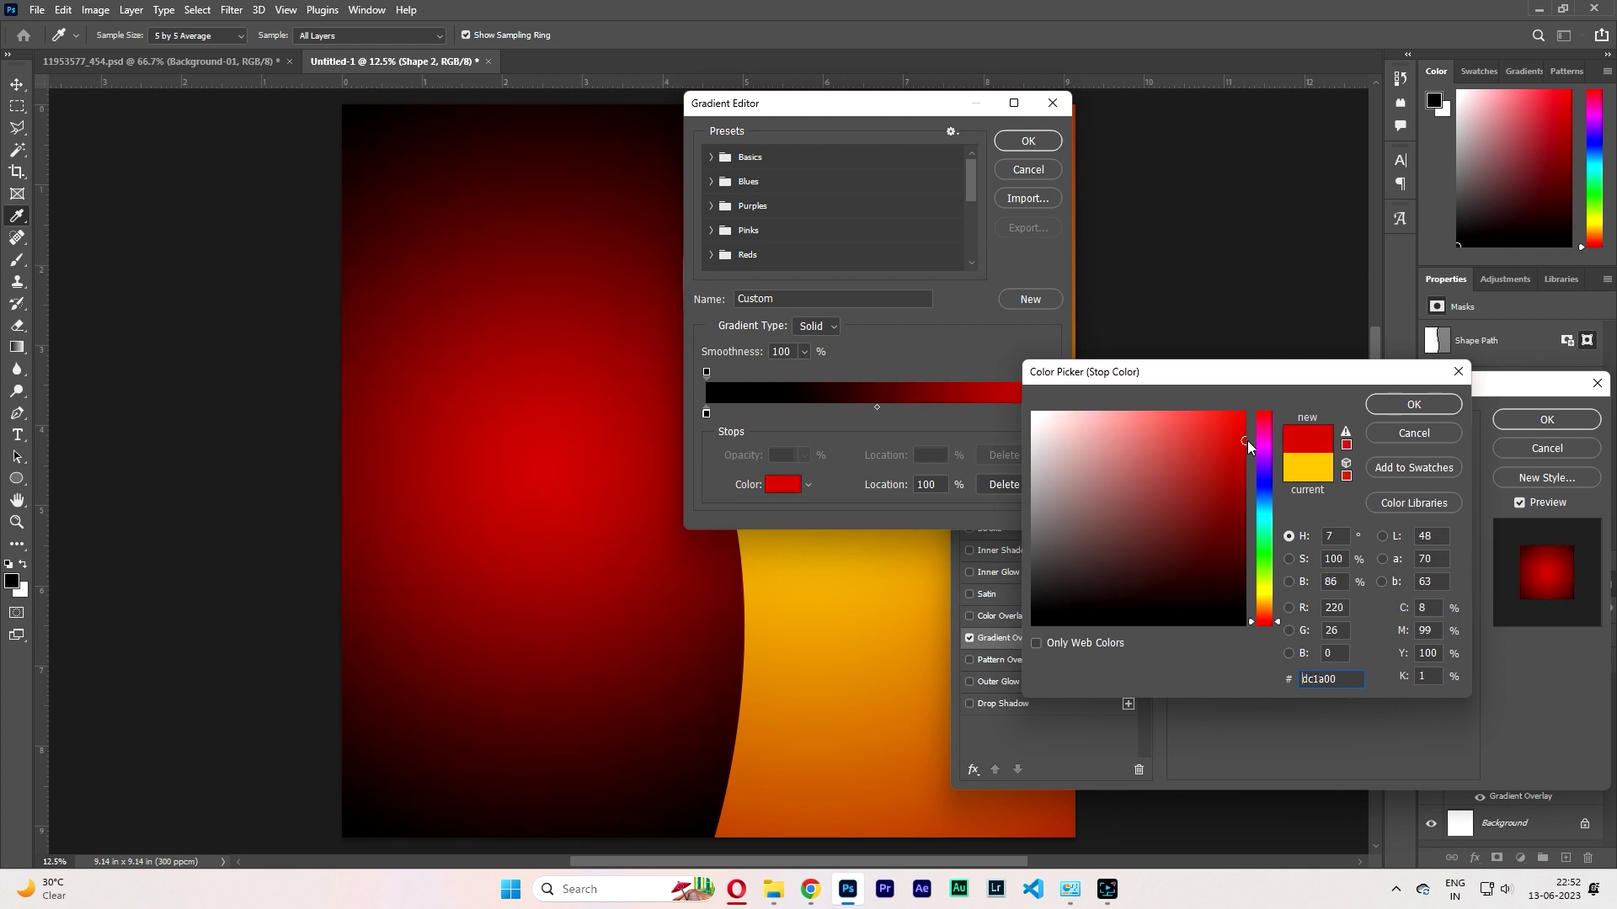
left_click_drag(1257, 444, 1255, 456)
left_click_drag(1278, 590, 1296, 677)
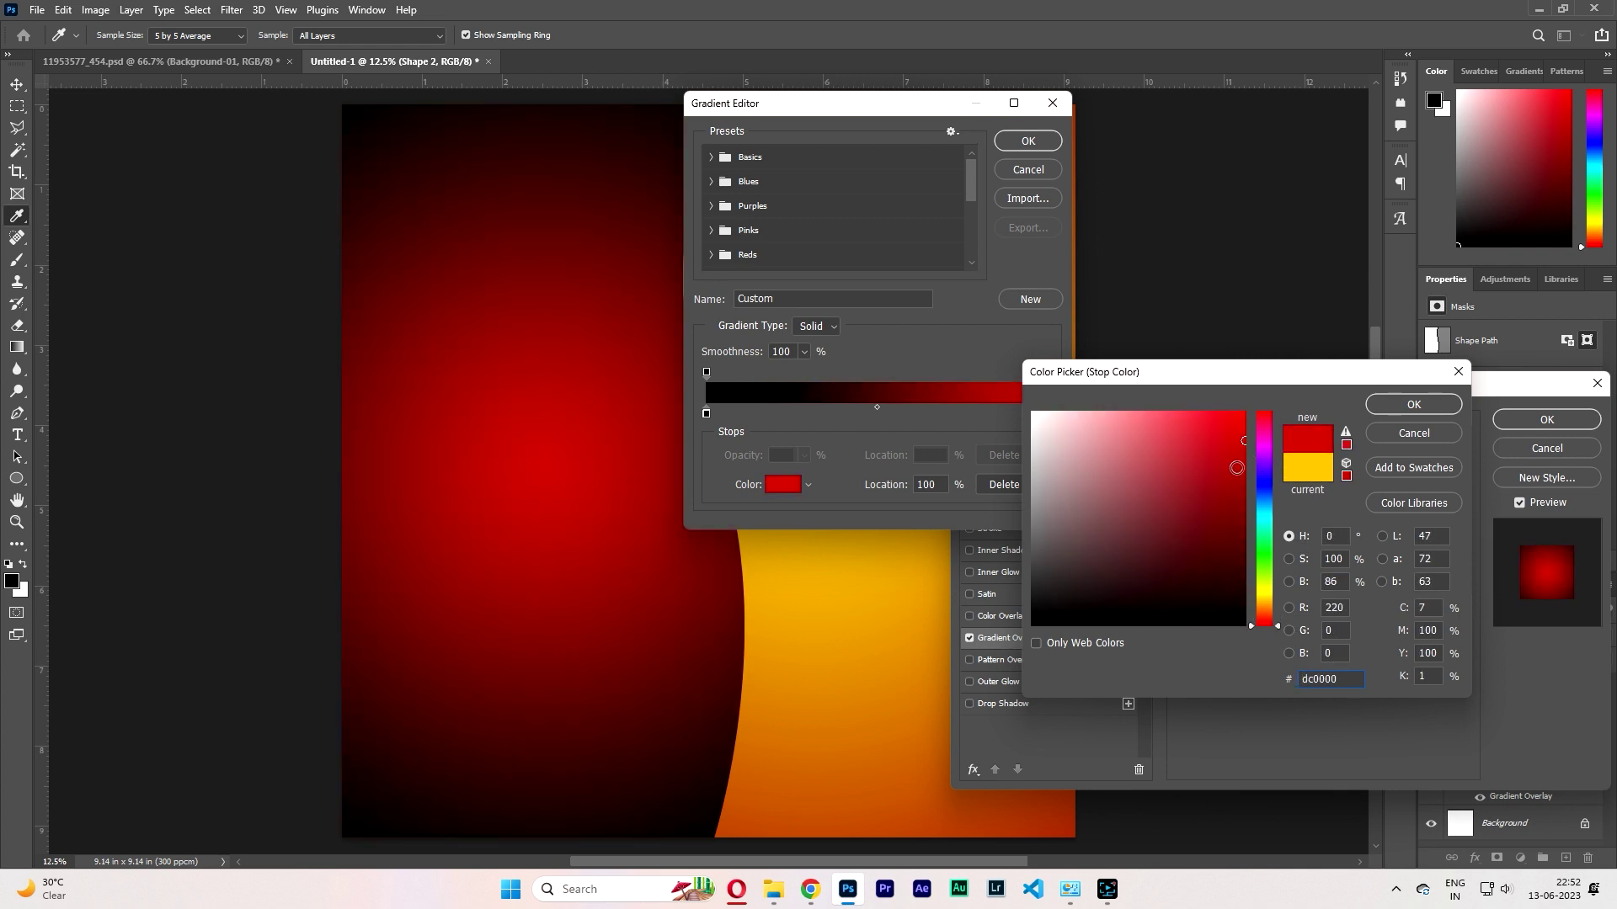
left_click(1414, 404)
left_click(1028, 141)
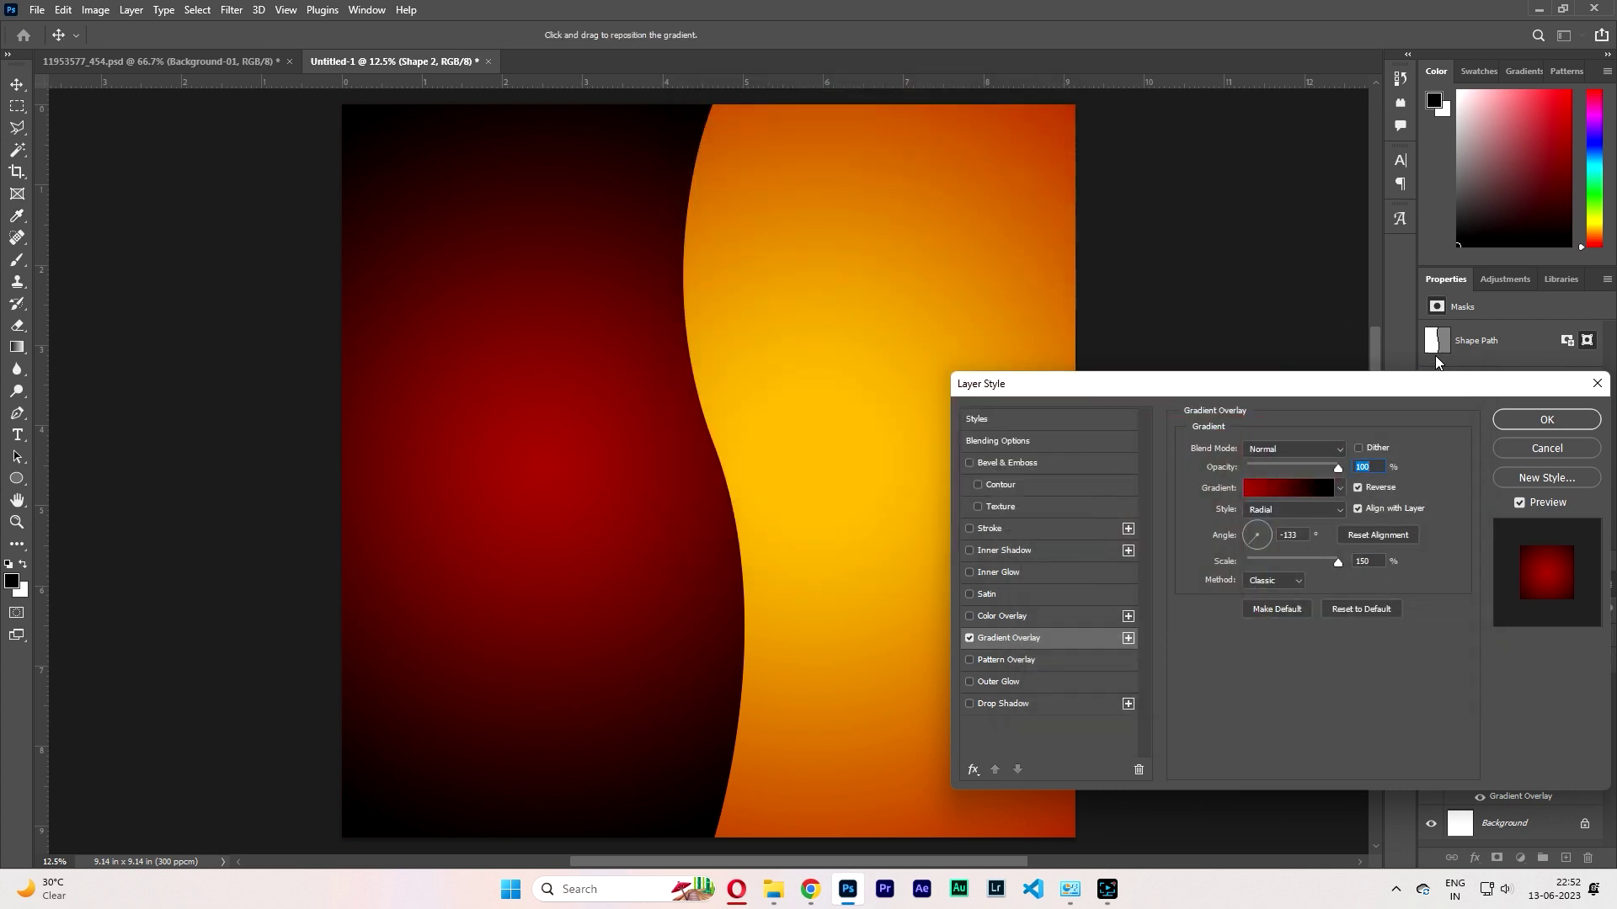
left_click(1526, 419)
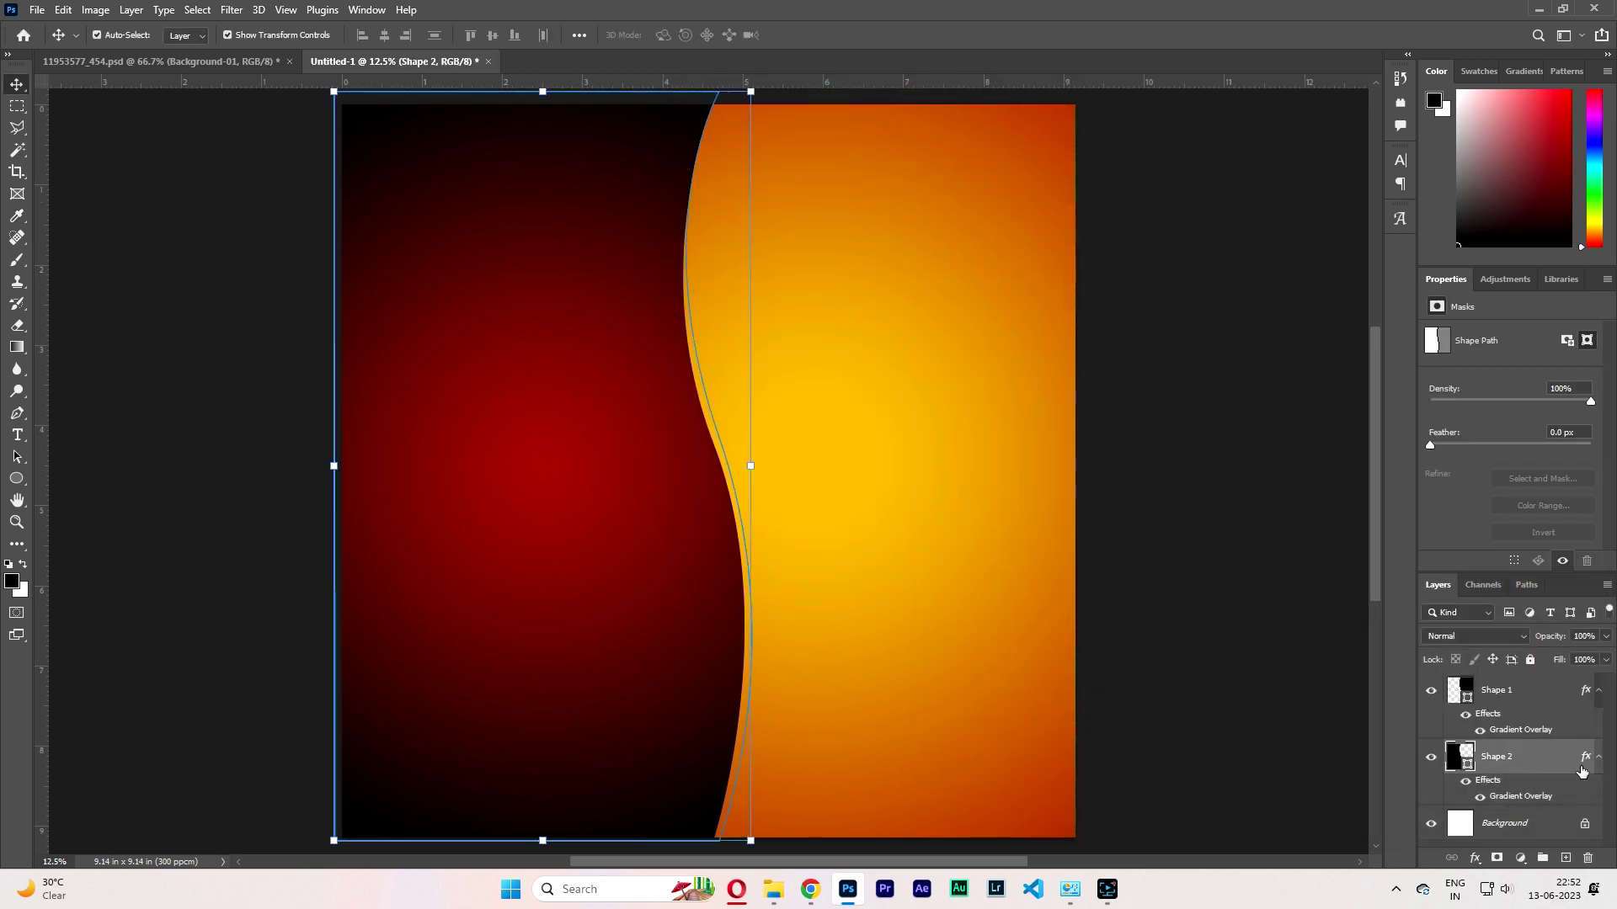
Adjust the angle of Shape 2's radial Gradient Overlay and apply the change.
double_click(1534, 797)
left_click(1252, 534)
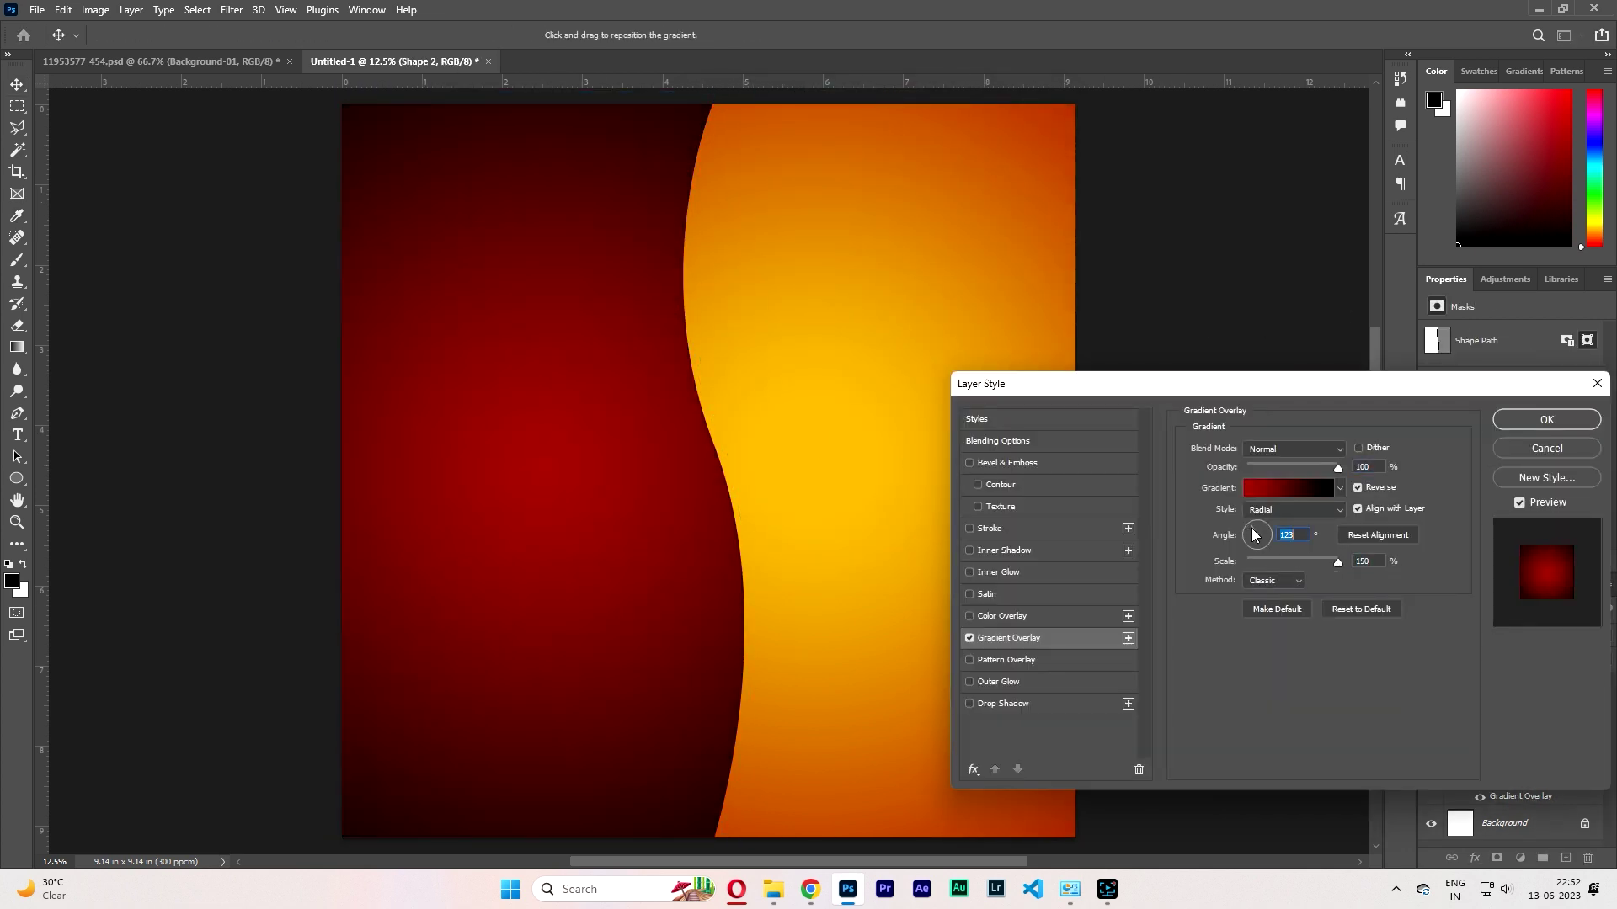
mouse_move(1252, 535)
left_mouse_down()
mouse_move(1272, 523)
mouse_move(1252, 548)
left_mouse_up()
left_click(1273, 510)
left_click(1262, 538)
left_click(1525, 419)
left_click(1204, 413)
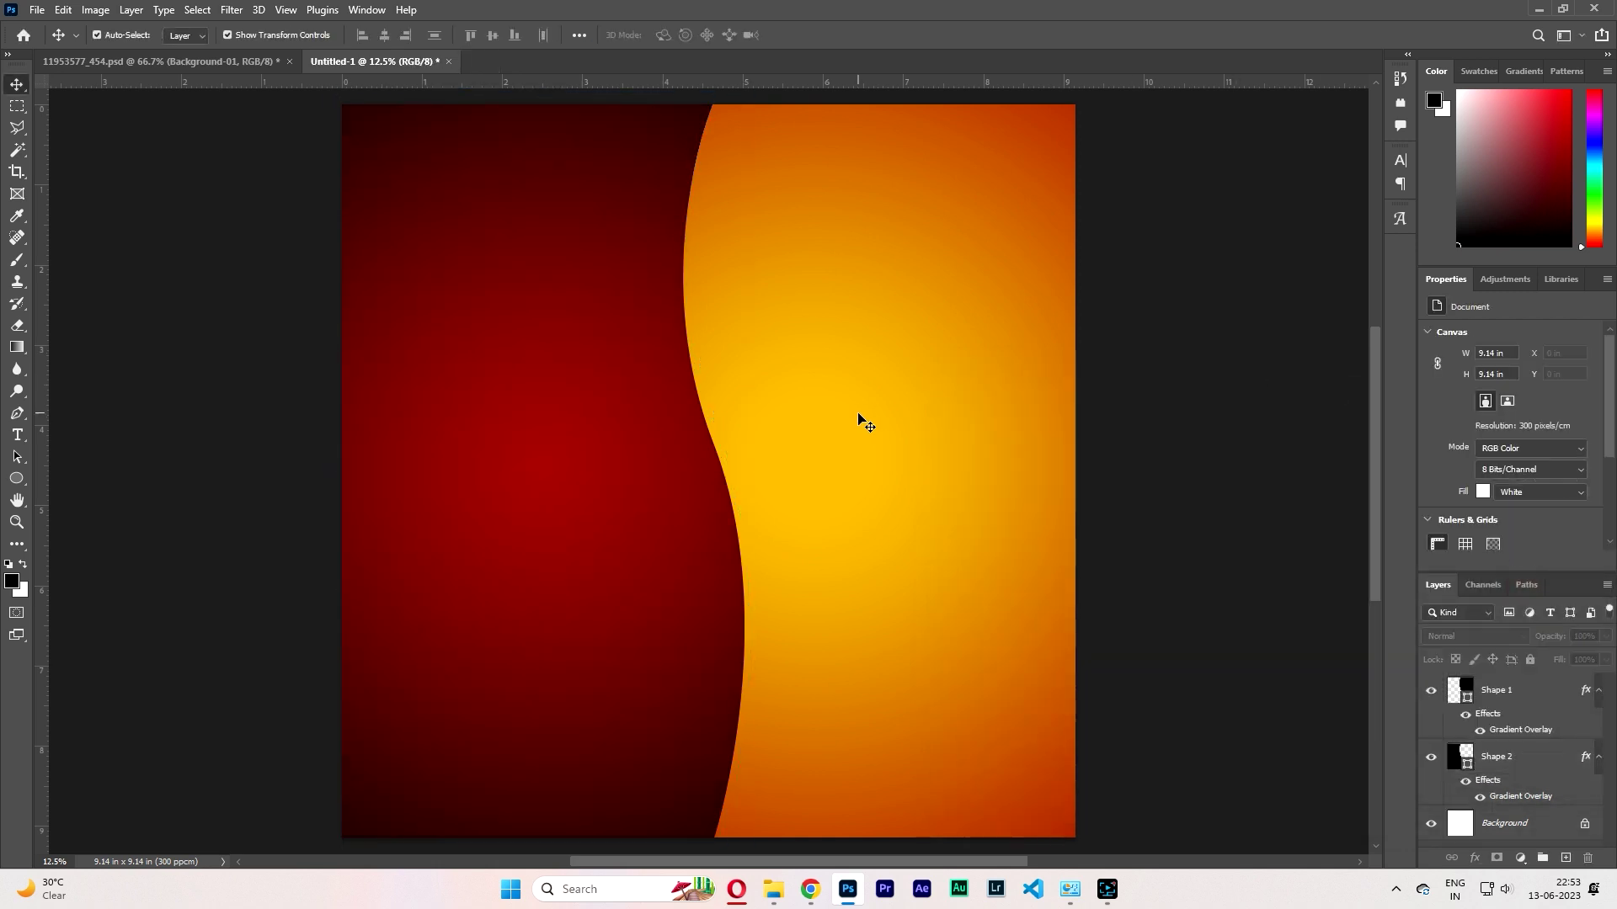
Nudge the orange shape slightly to the right in large increments.
left_click(674, 434)
left_click(942, 451)
key("shift+Right")
key("shift+Right")
key("shift+Right")
key("shift+Right")
key("shift+Right")
key("shift+Right")
left_click(1172, 456)
Scale the dark red shape up slightly so it closes the white gap along the orange shape's curve.
left_click(603, 473)
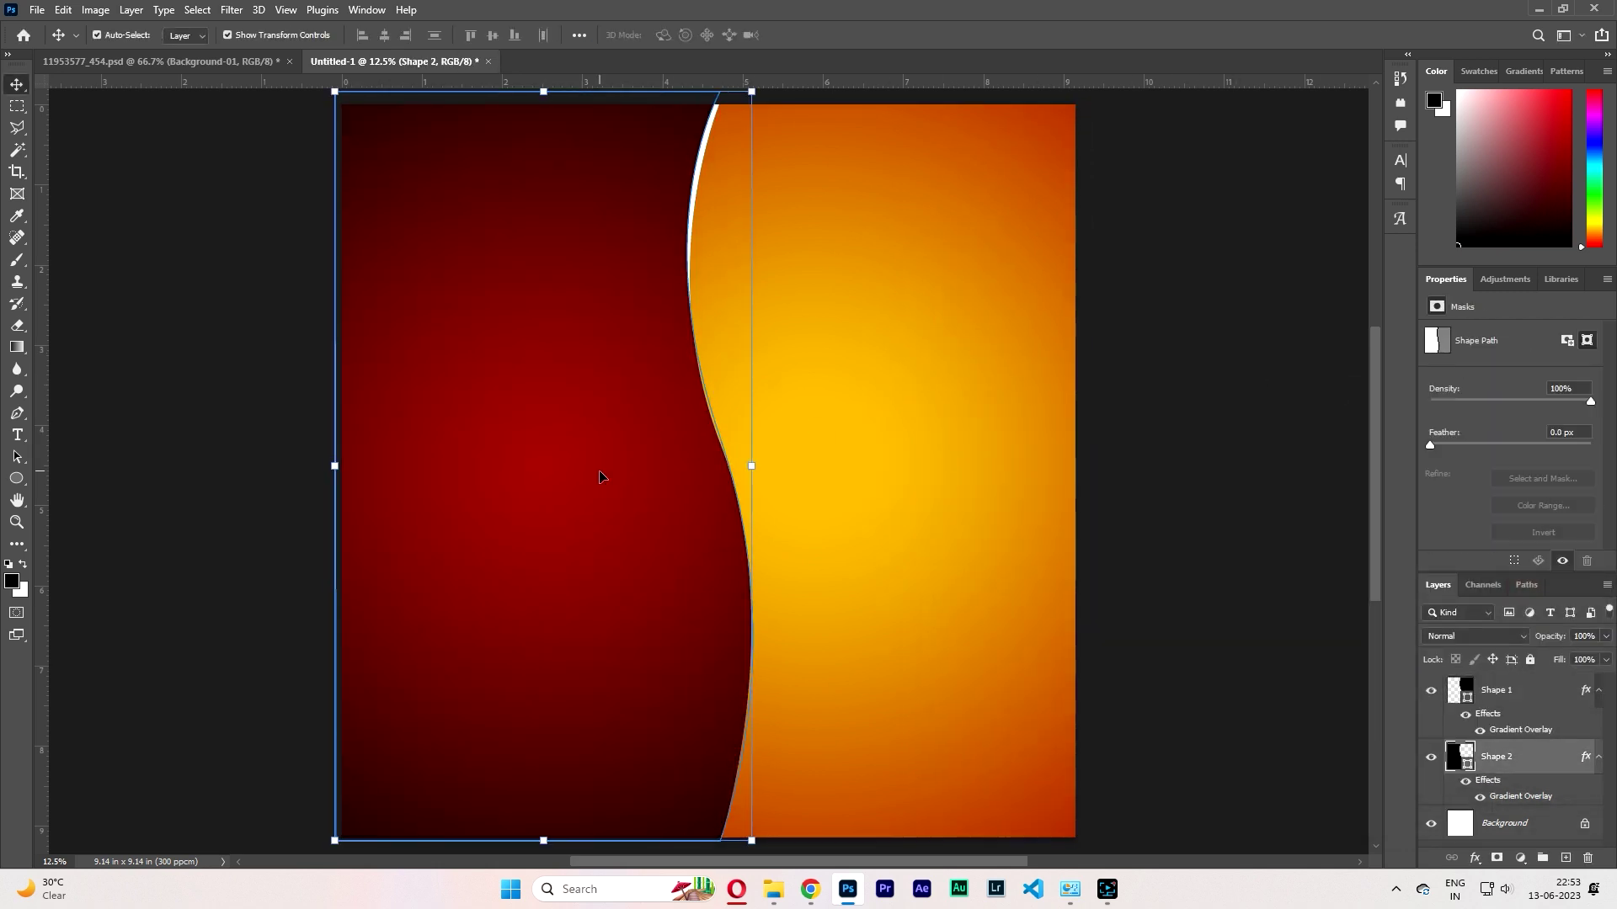
left_click_drag(338, 467, 328, 473)
key("Return")
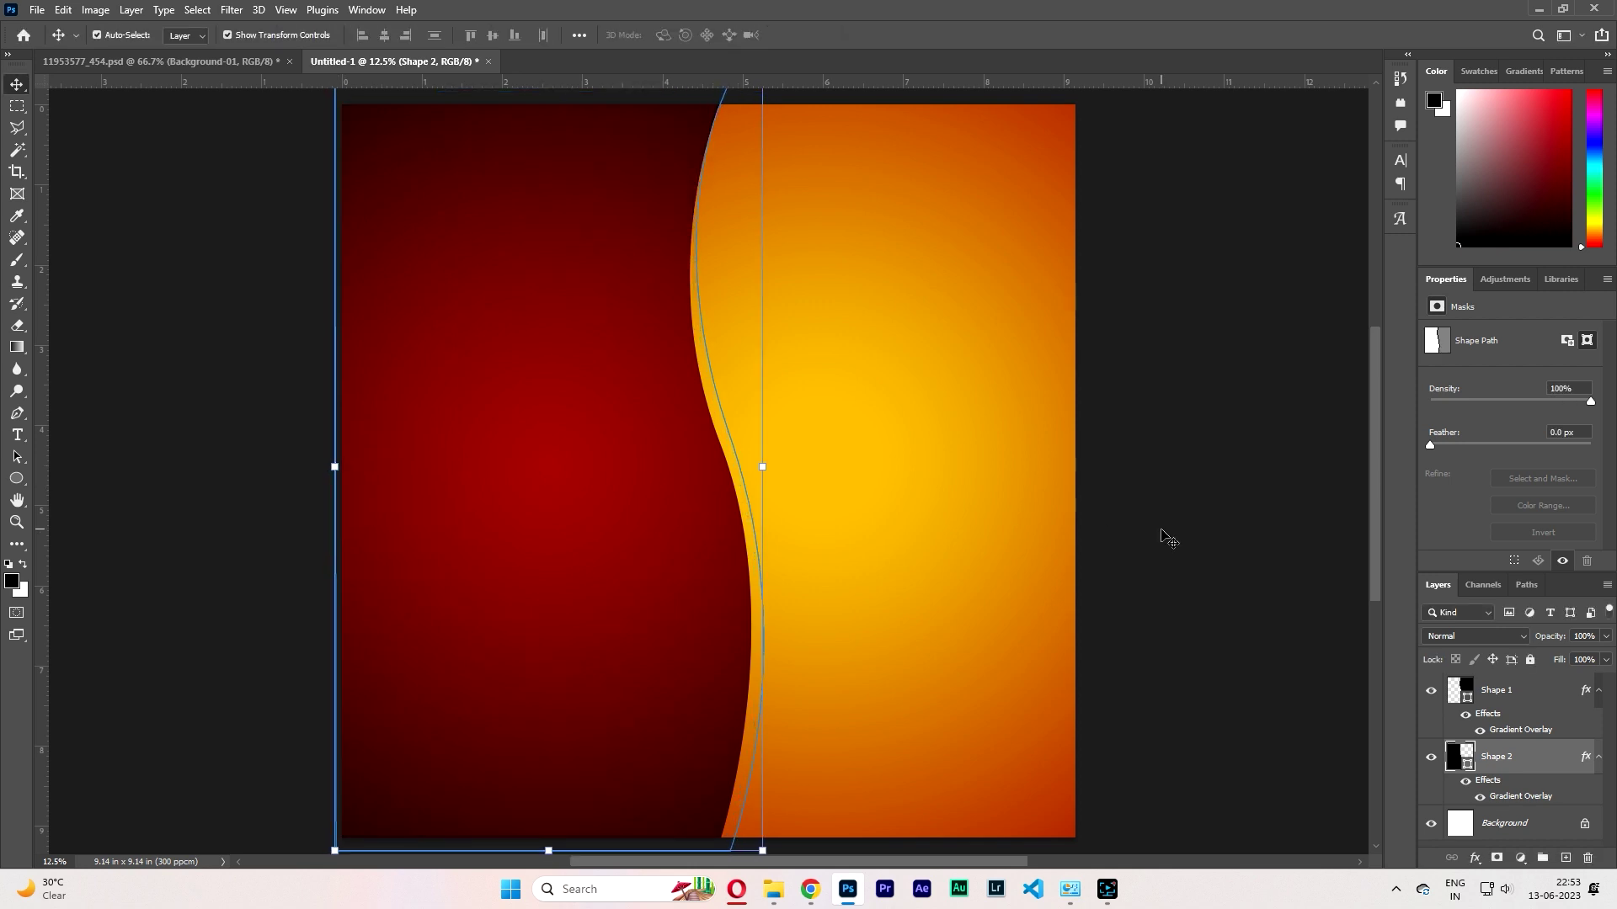
left_click(1167, 435)
scroll(714, 510, "up", 2)
scroll(714, 510, "down", 3)
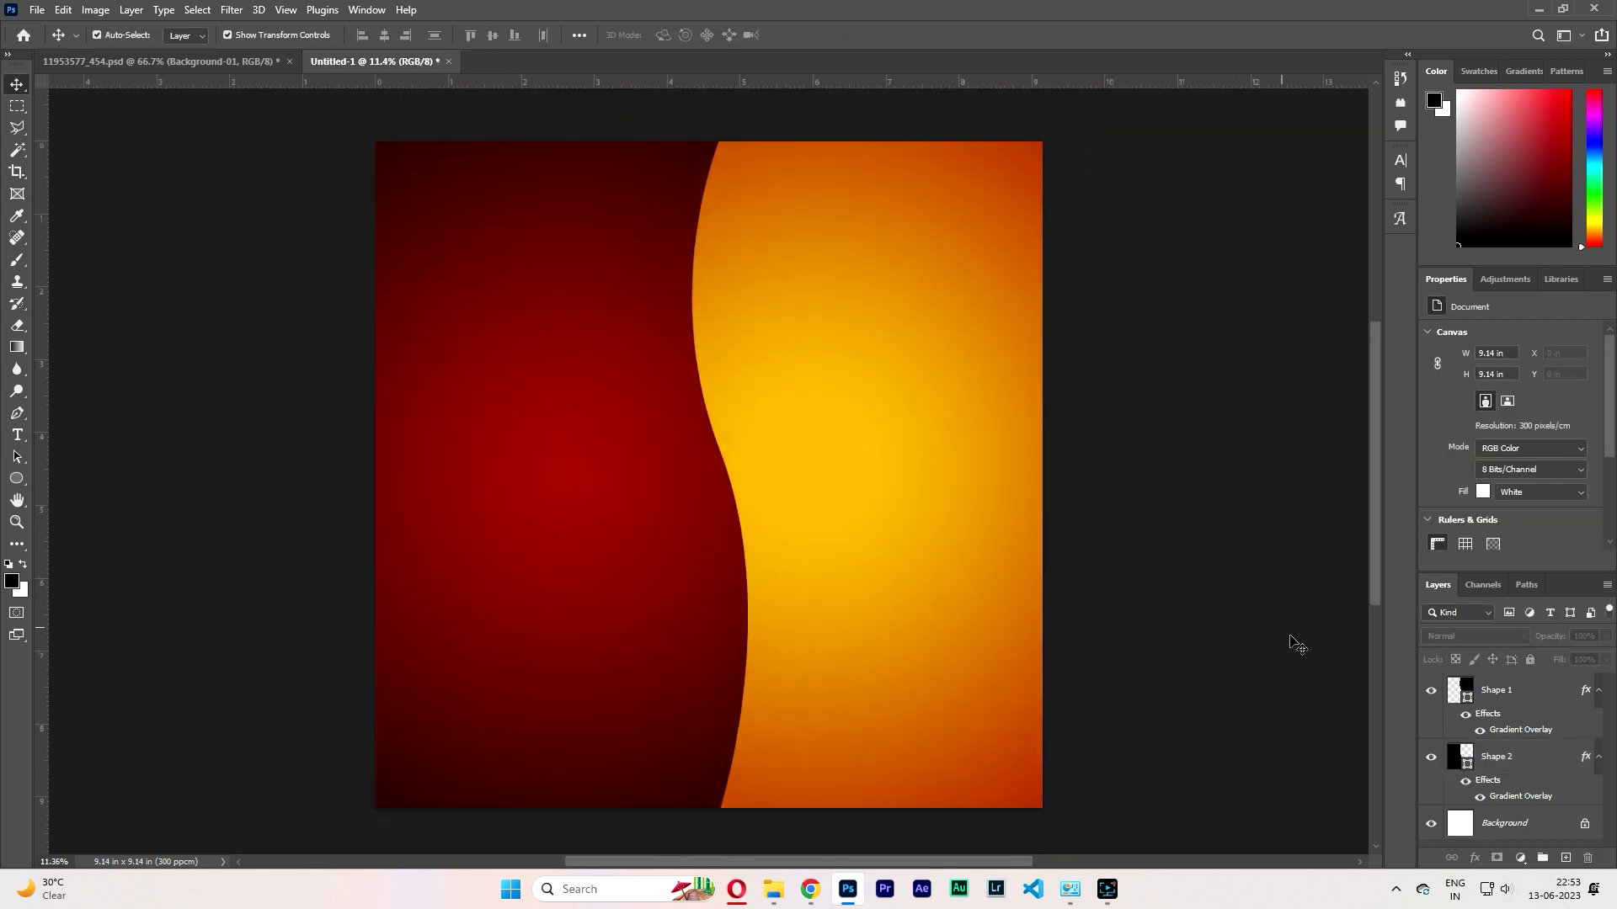
Add the text DELICIOUS near the top of the canvas on a layer above Shape 1, sized 68 pt.
left_click(1516, 692)
key("t")
left_click(576, 254)
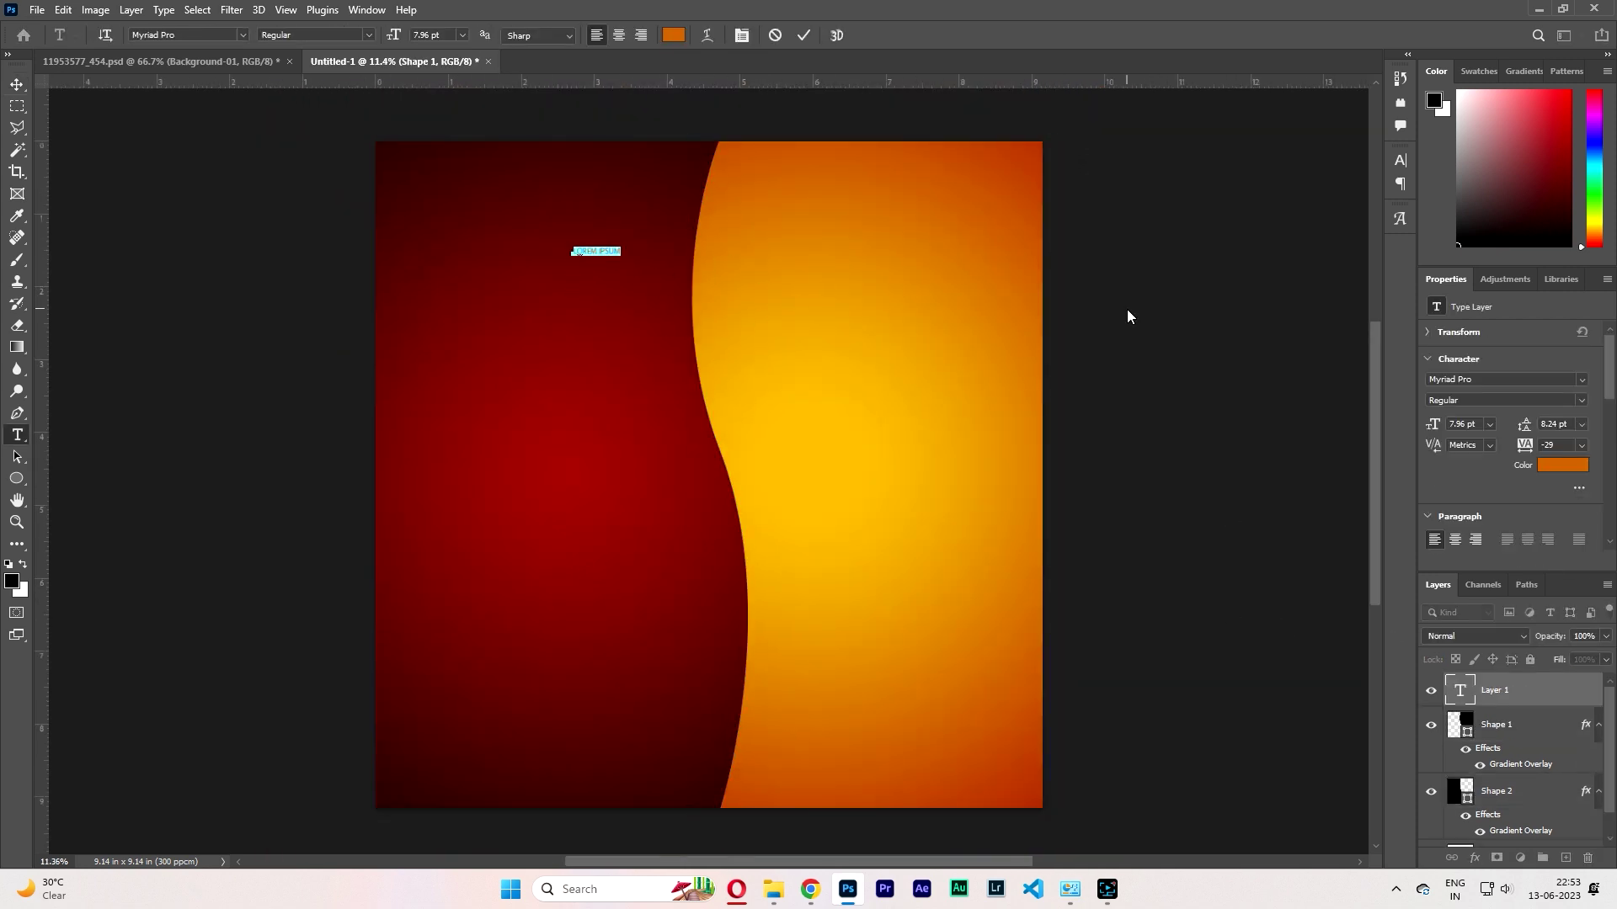
type("DELICIOUS")
key("ctrl+a")
left_click_drag(1432, 424, 1481, 425)
Set the DELICIOUS text's font to DCC - Ash and commit the text.
left_click(202, 34)
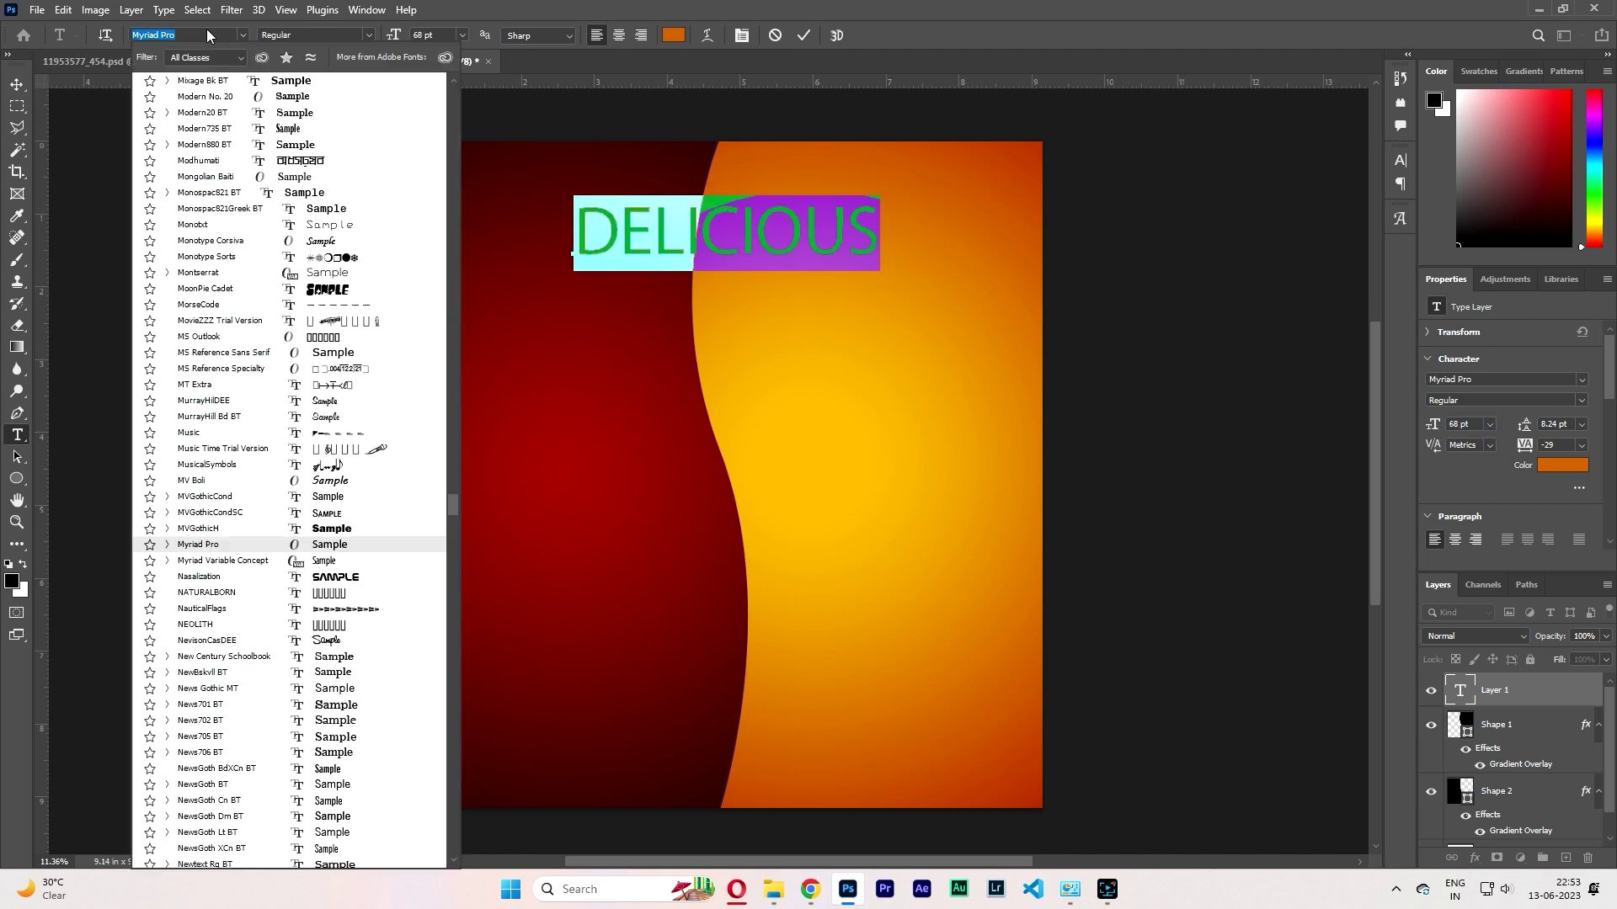
type("dcc")
left_click(247, 84)
left_click(1320, 483)
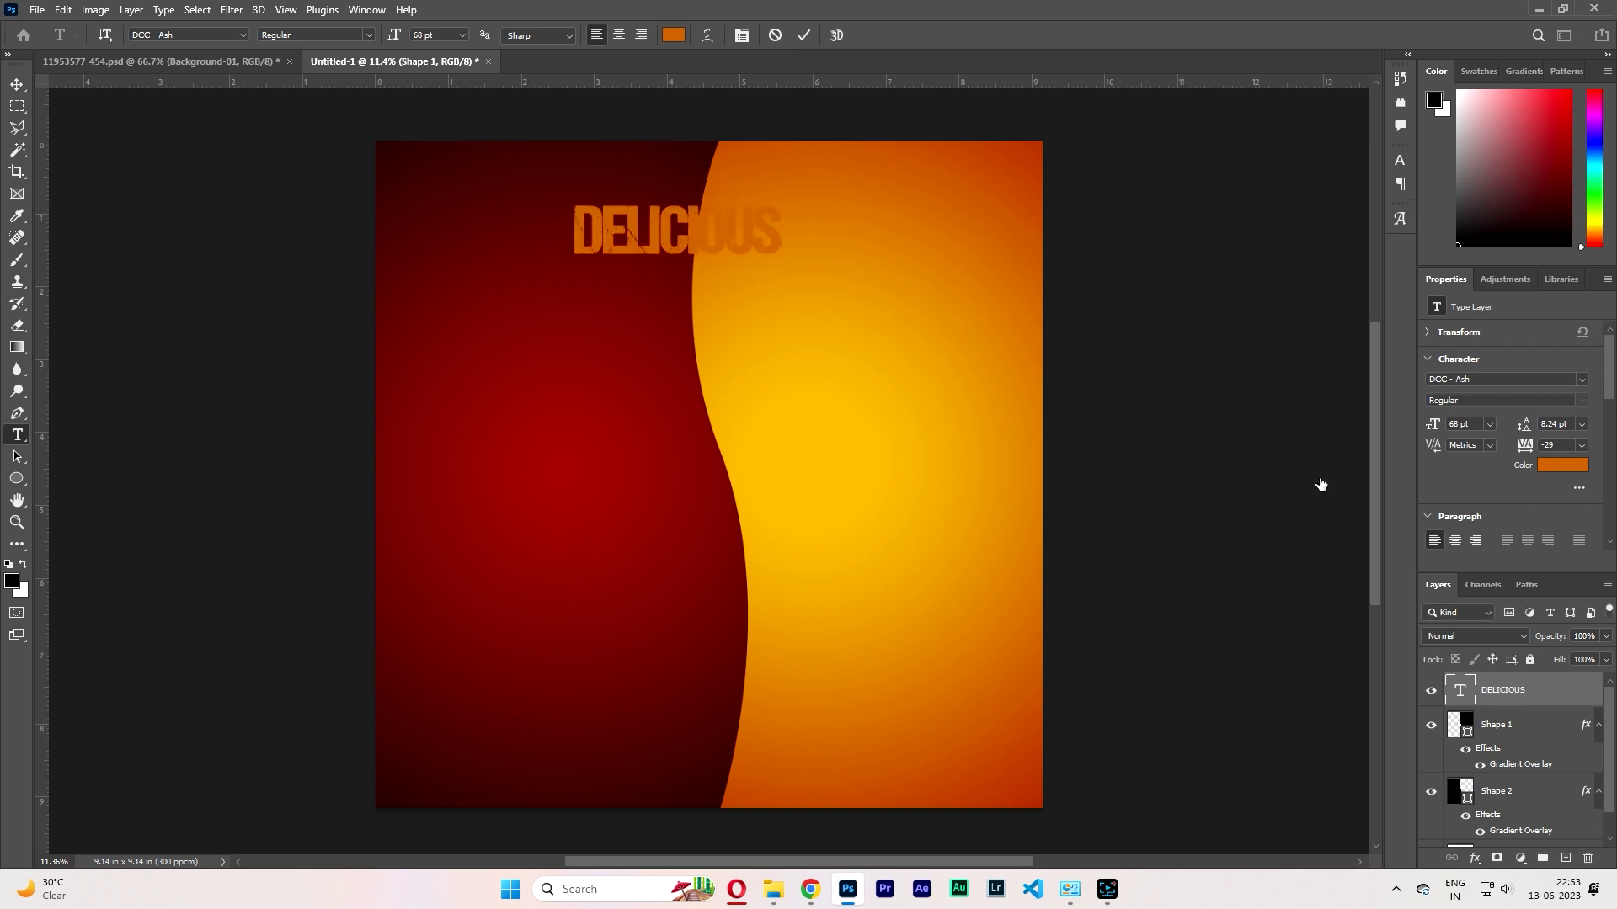
Change the DELICIOUS text color to white (ffffff).
double_click(1462, 695)
left_click(672, 34)
type("ffffff")
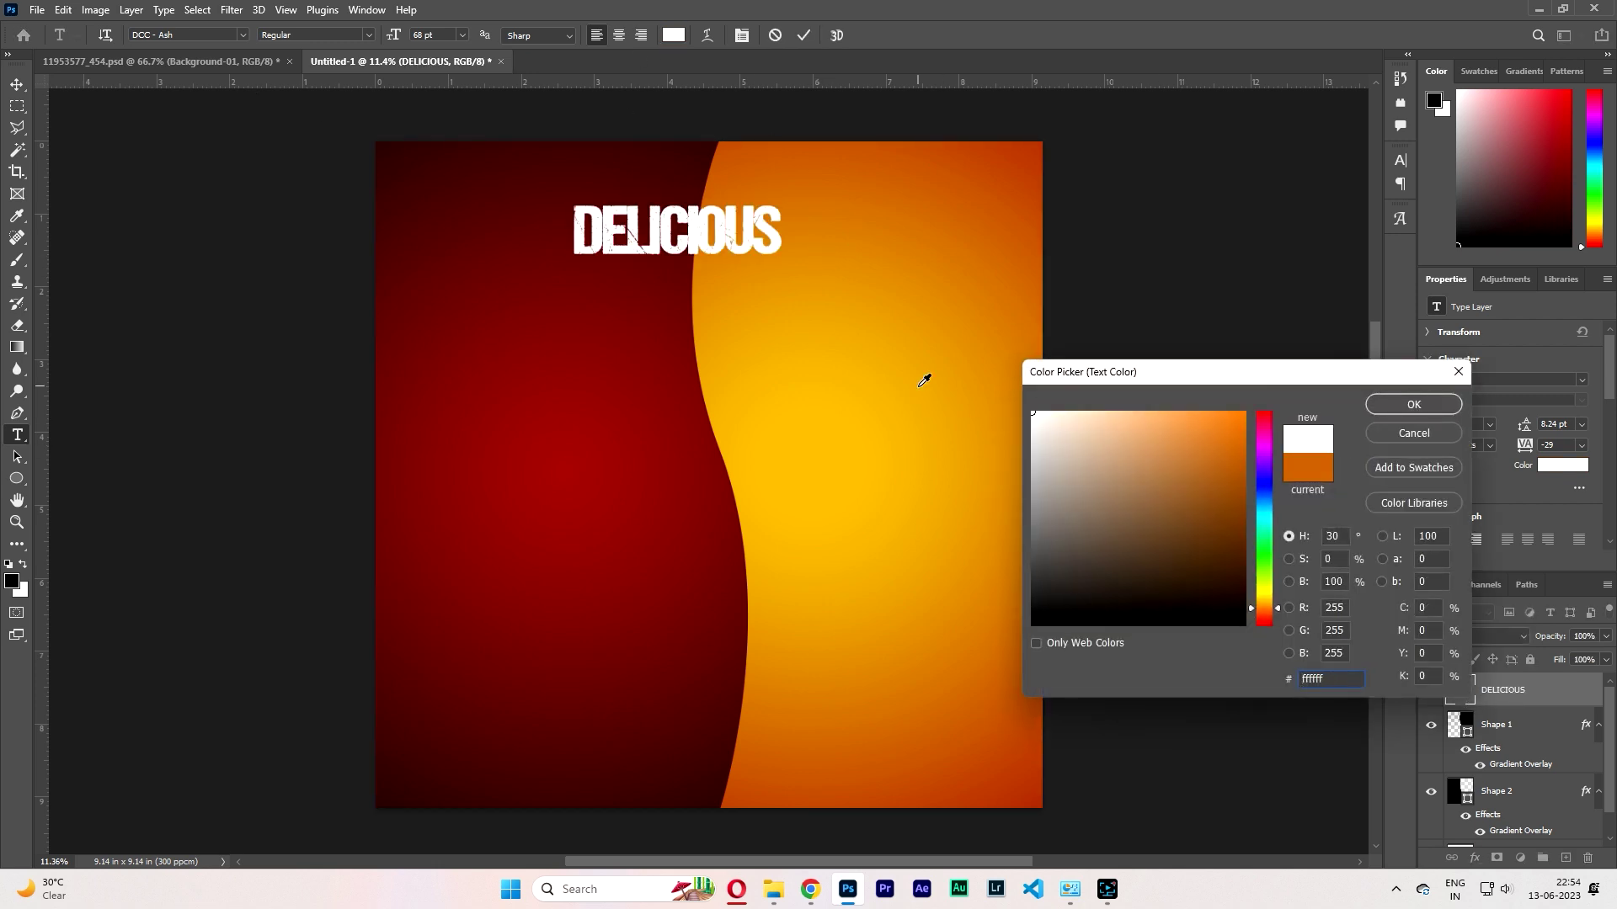
key("Return")
Enlarge the white DELICIOUS text to about 166 pt and center it near the top of the canvas.
left_click(17, 85)
left_click_drag(781, 240, 965, 244)
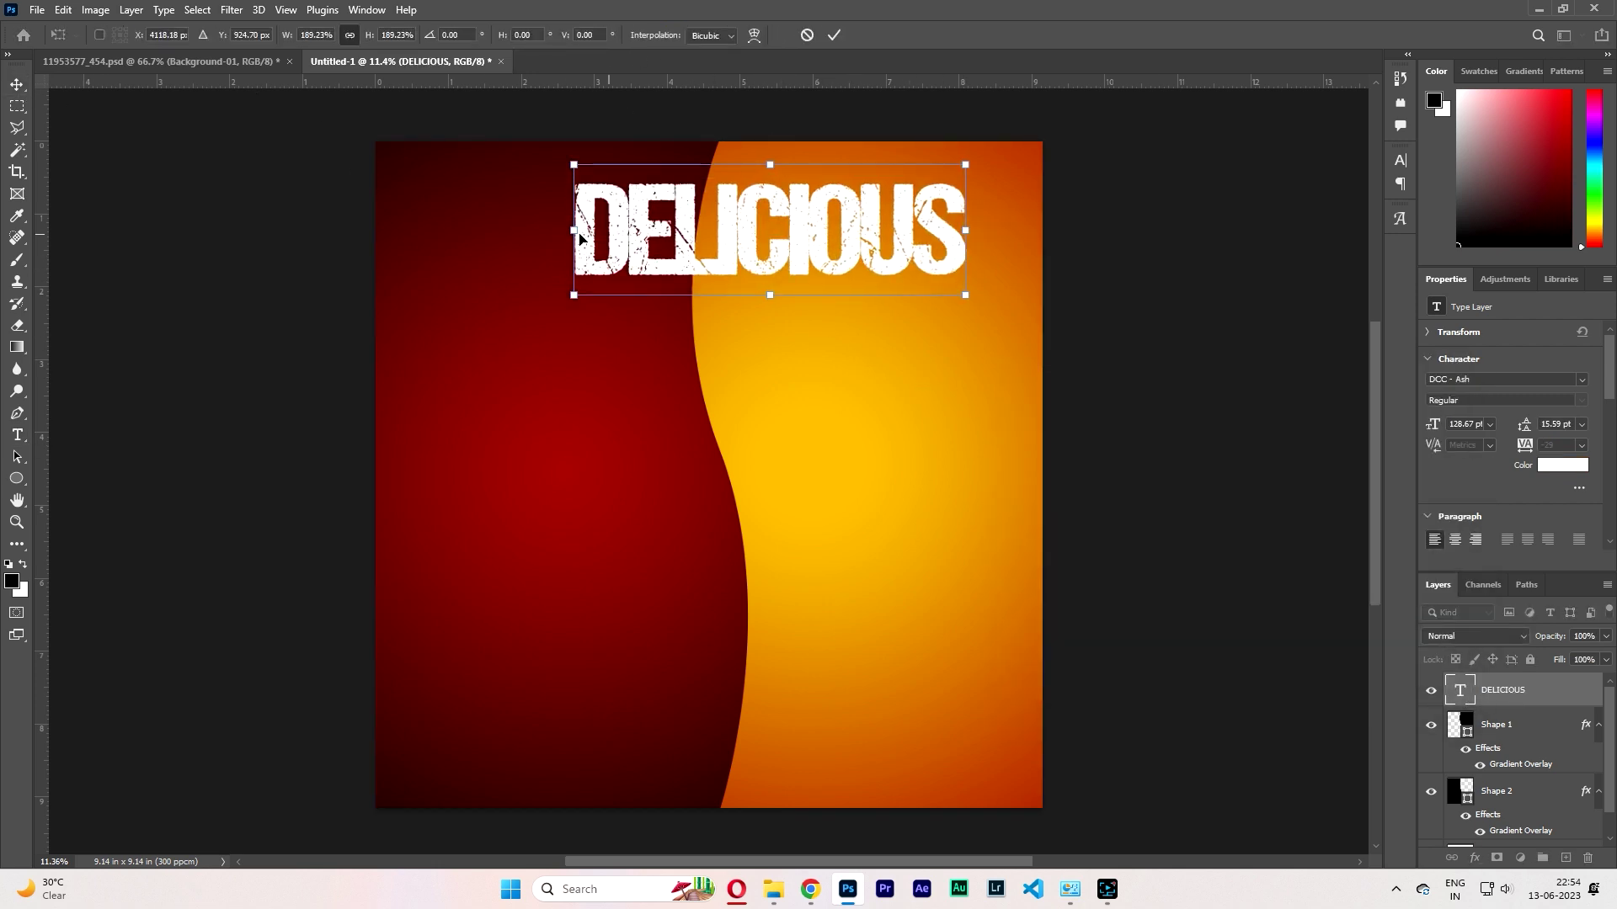
left_click_drag(572, 241, 454, 243)
left_click_drag(754, 227, 749, 254)
left_click(1128, 292)
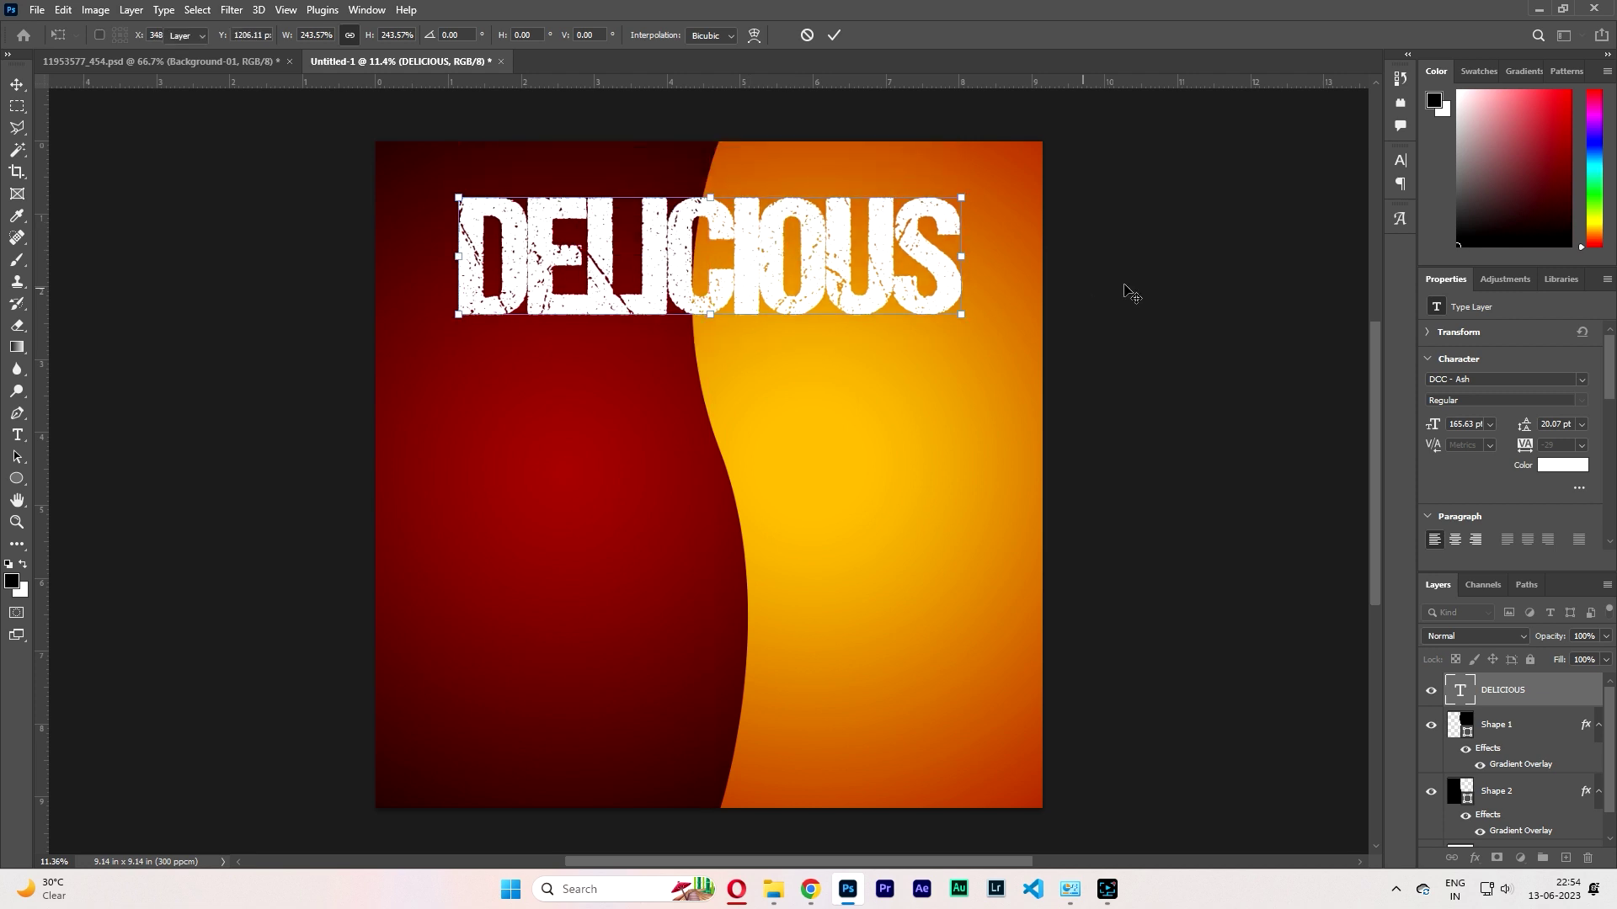
Set the DELICIOUS text's tracking to 0 and commit the text.
left_click(1498, 698)
double_click(1461, 692)
left_click(1581, 446)
left_click(1576, 549)
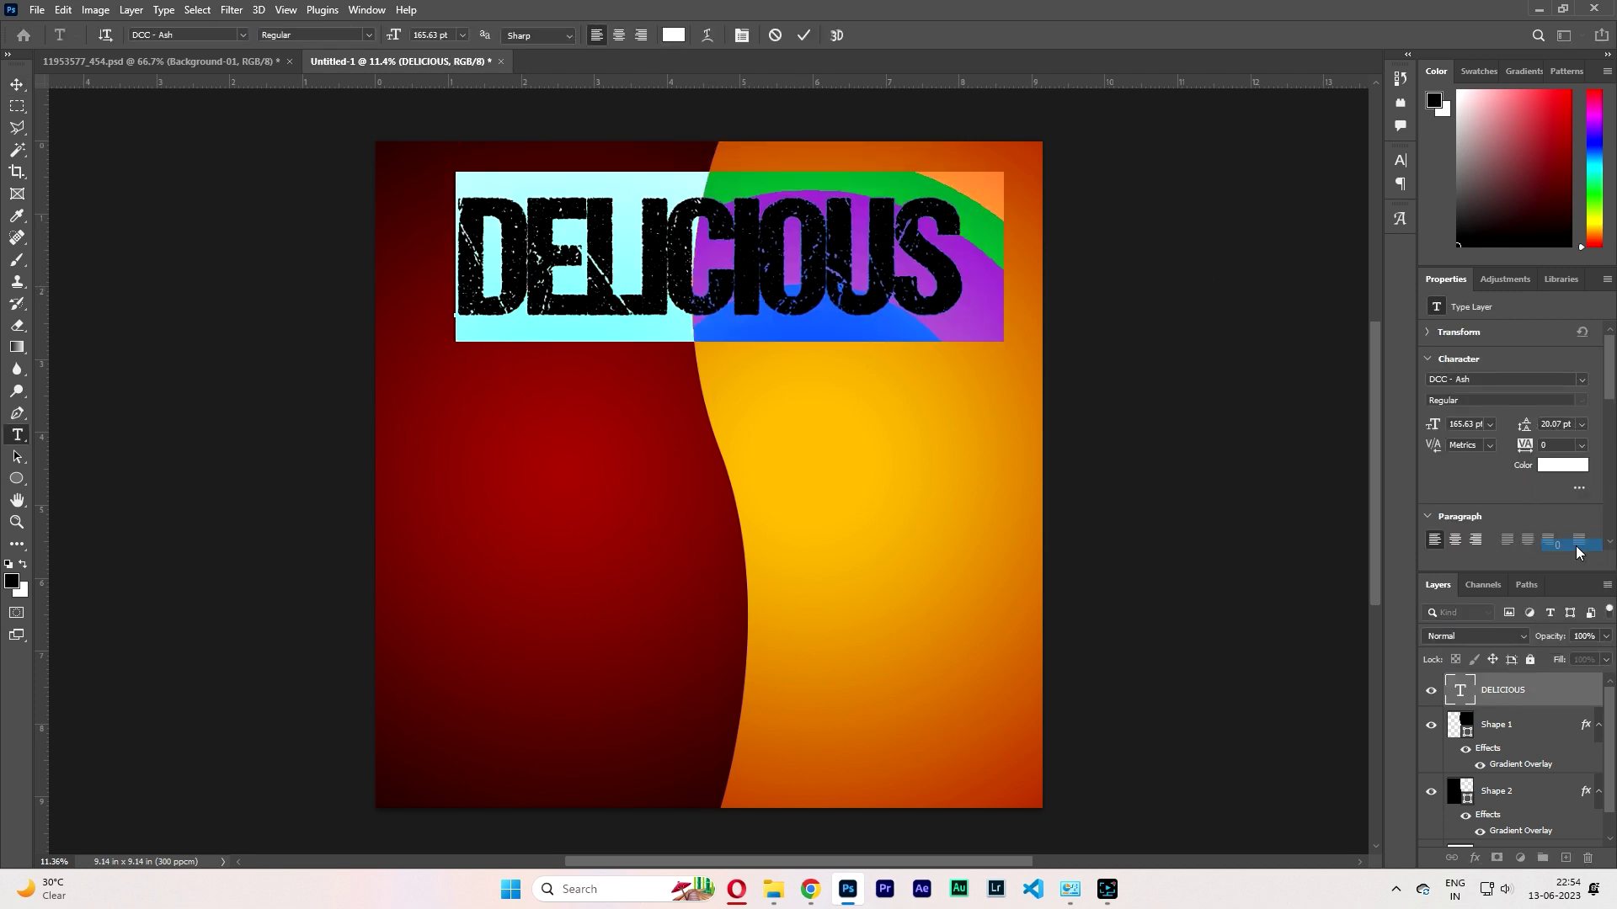
left_click(1050, 343)
Scale the DELICIOUS text down to about 128 pt and center it horizontally on the canvas.
key("ctrl+t")
left_click_drag(729, 174, 729, 190)
key("Return")
left_click_drag(765, 270, 746, 272)
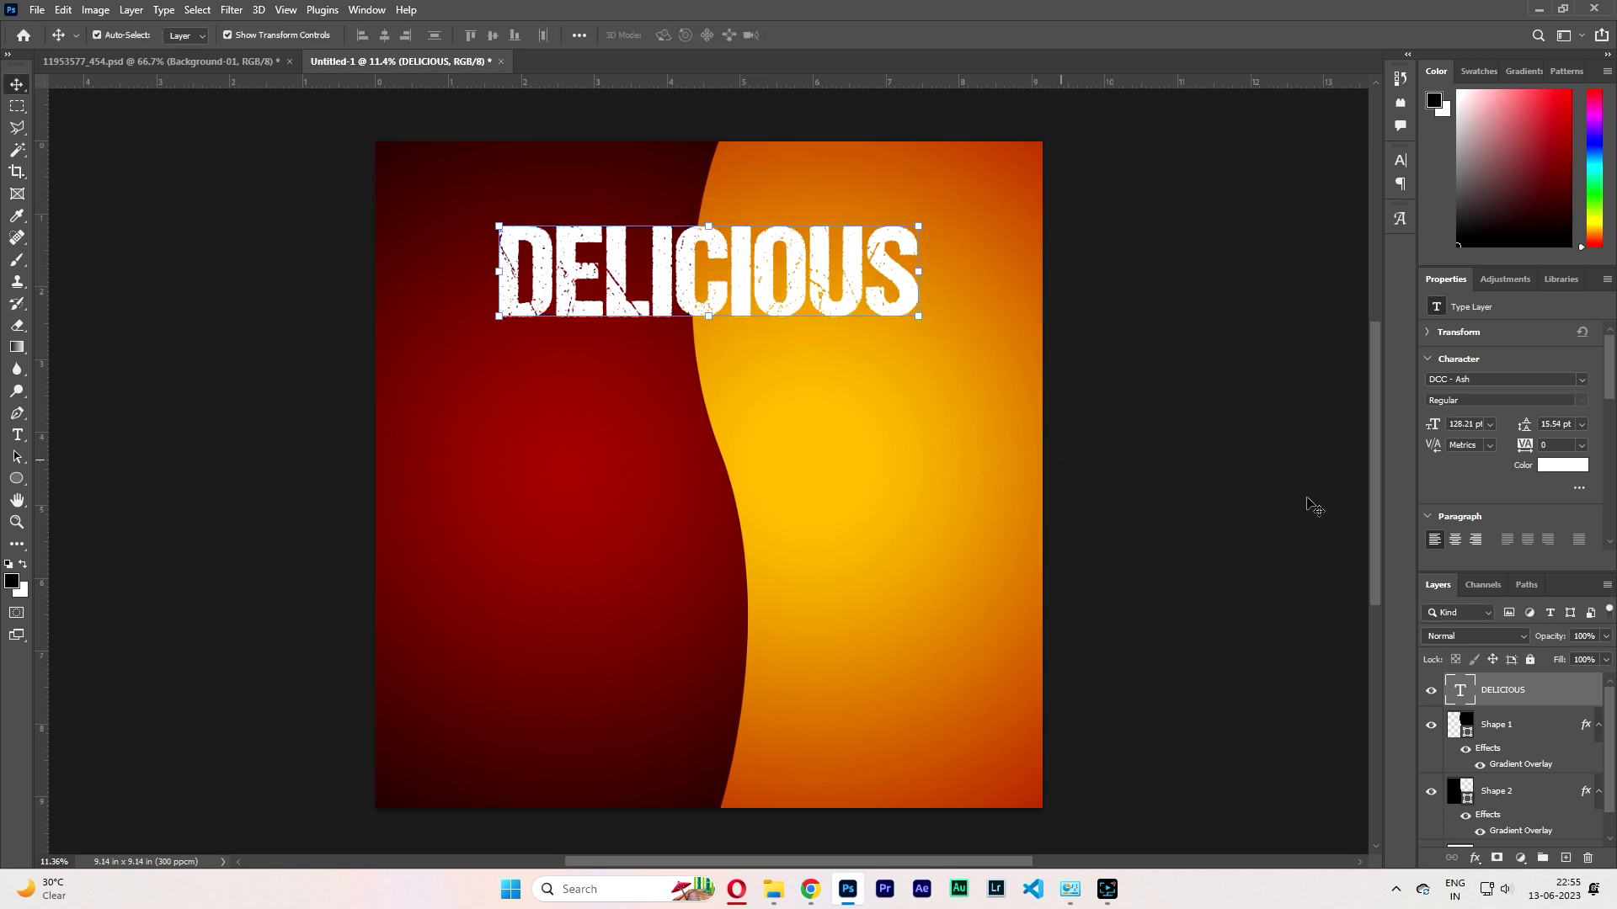
Add the text FOOD - THIS WEEK ONLY at 68 pt in the middle of the canvas.
key("t")
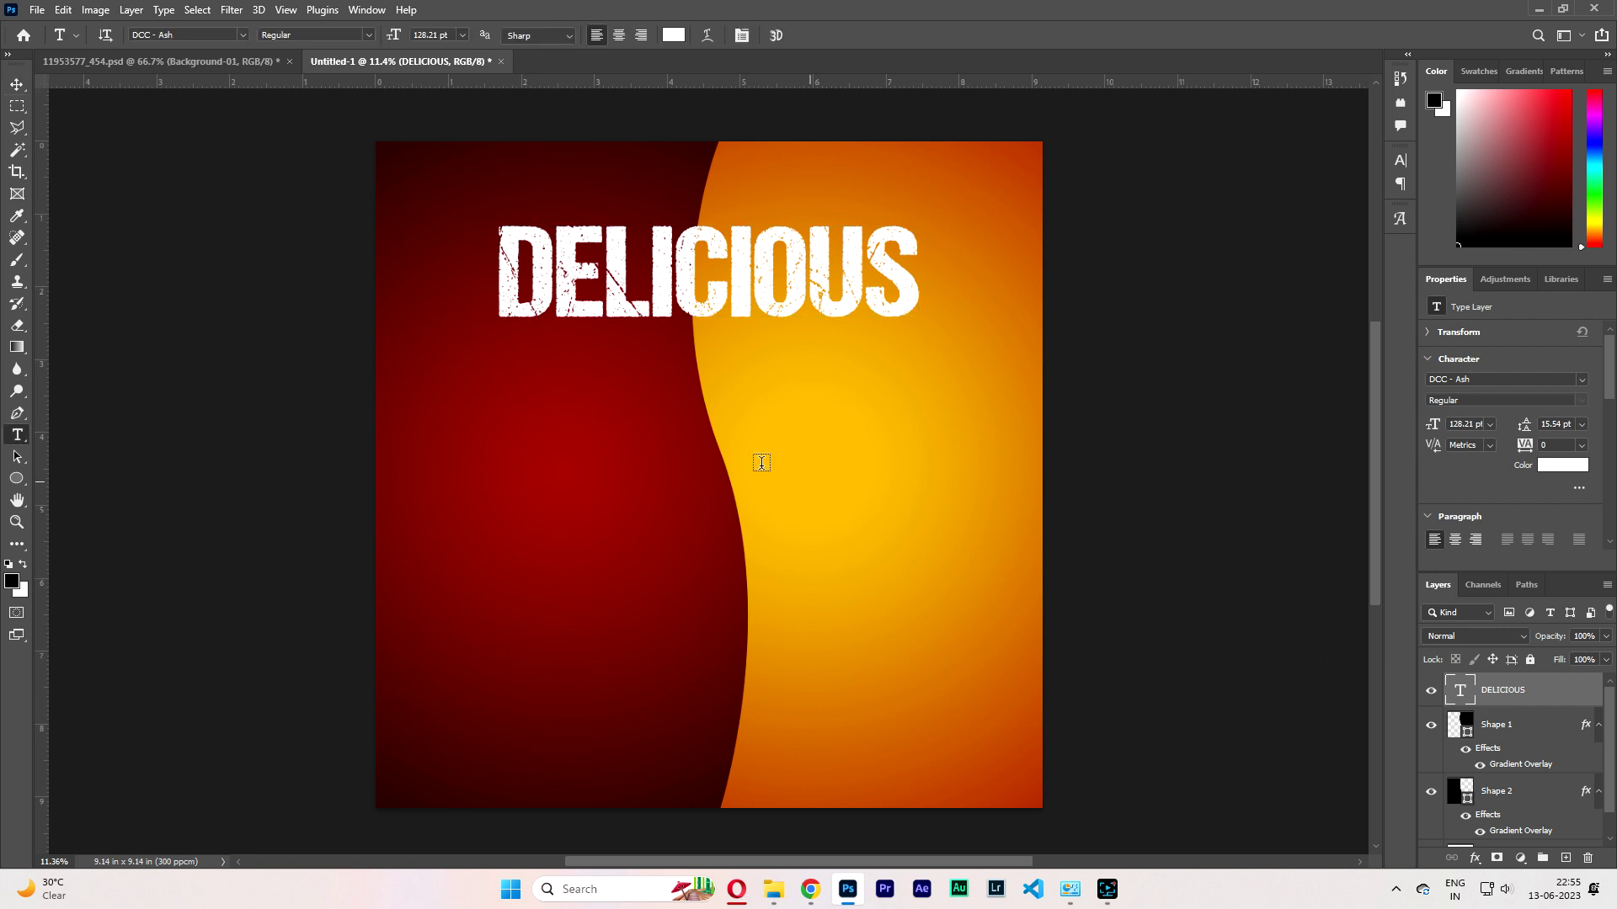
left_click(675, 494)
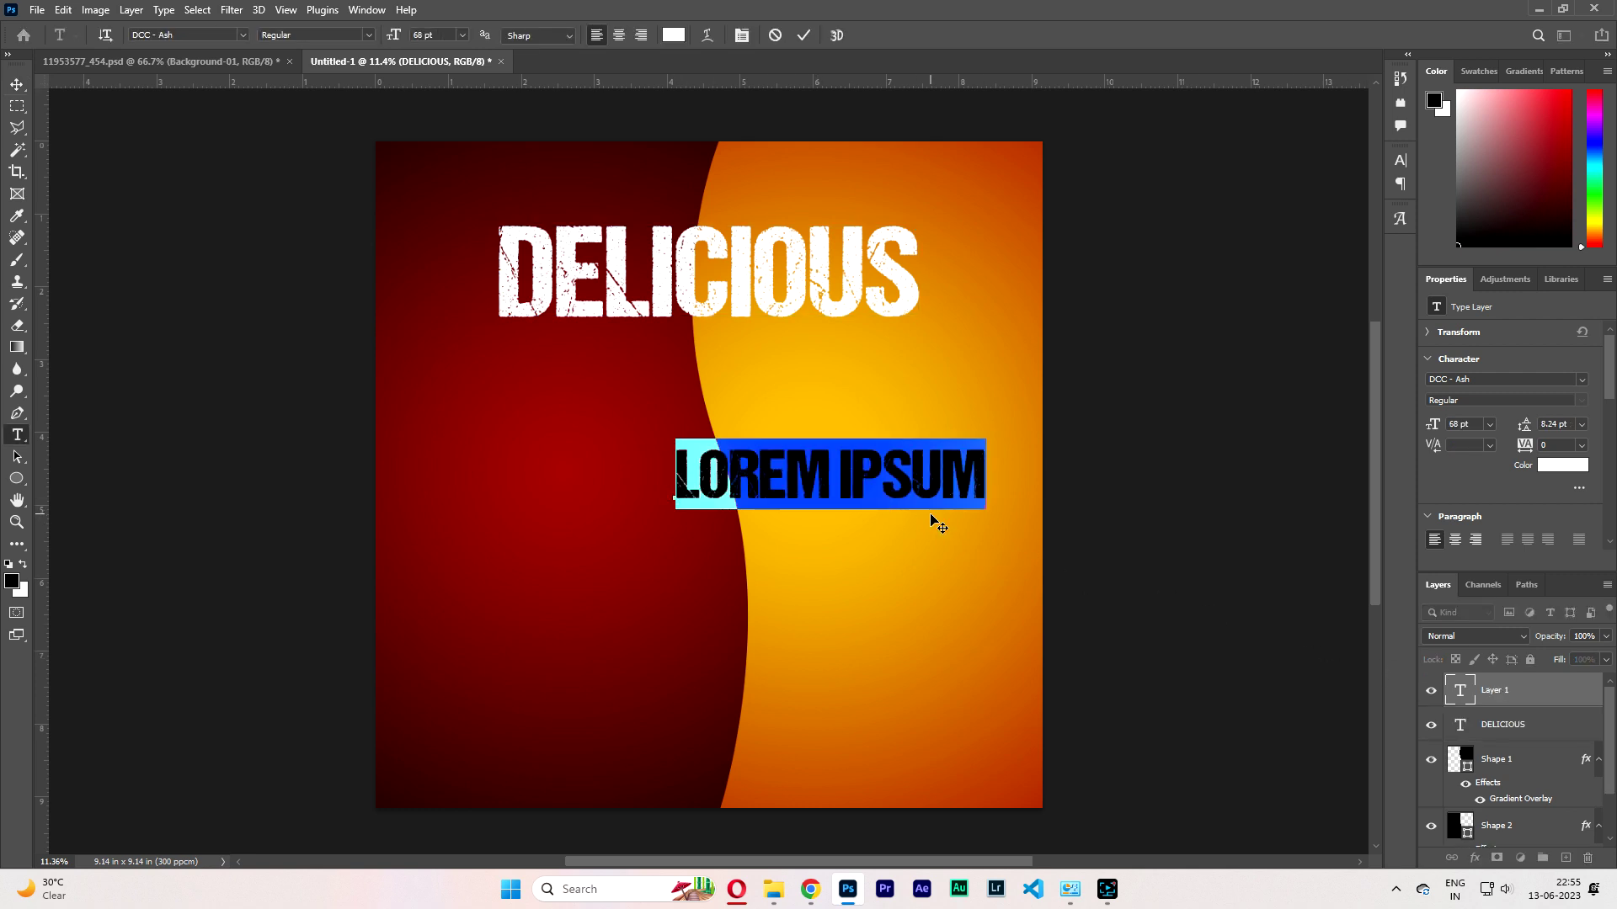
type("FOOD")
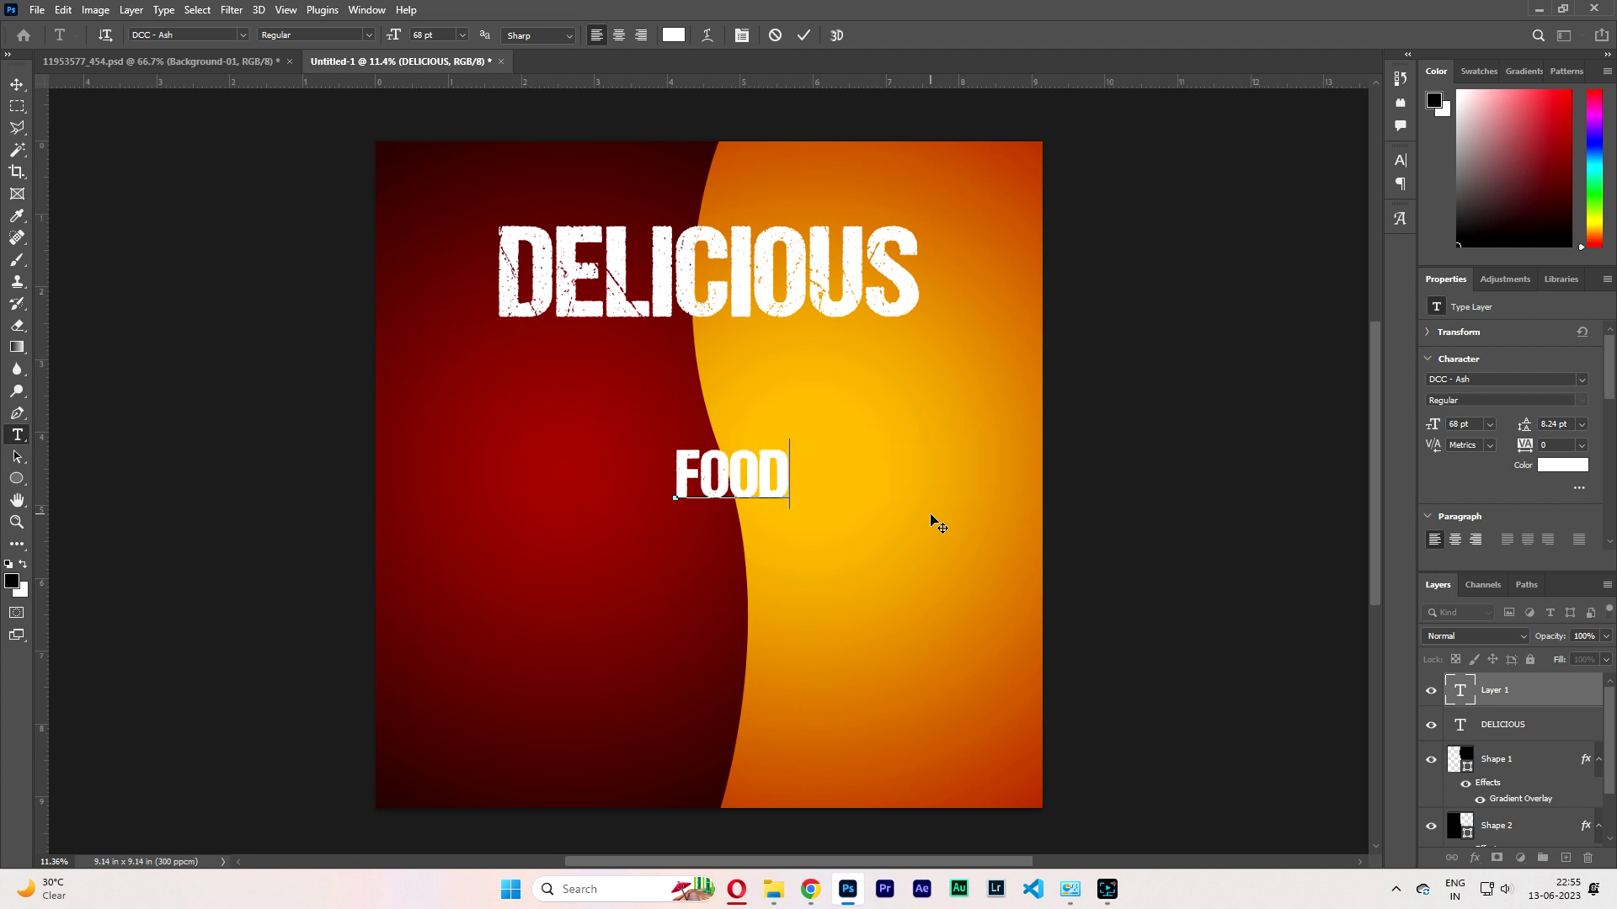
type(" - THIS")
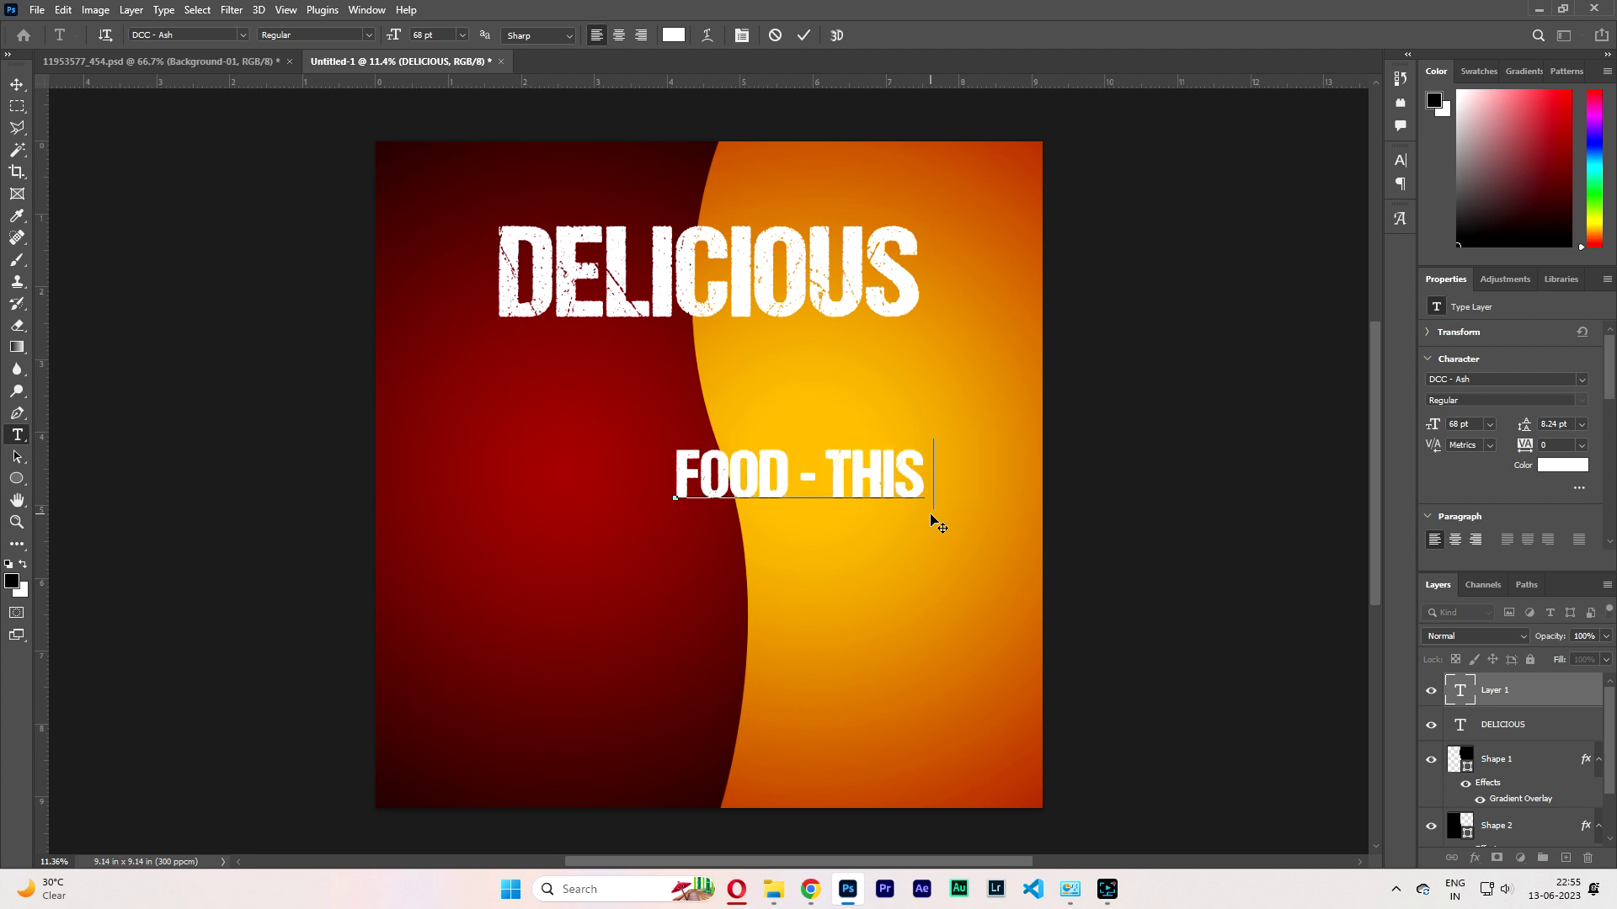
type(" WEEK O")
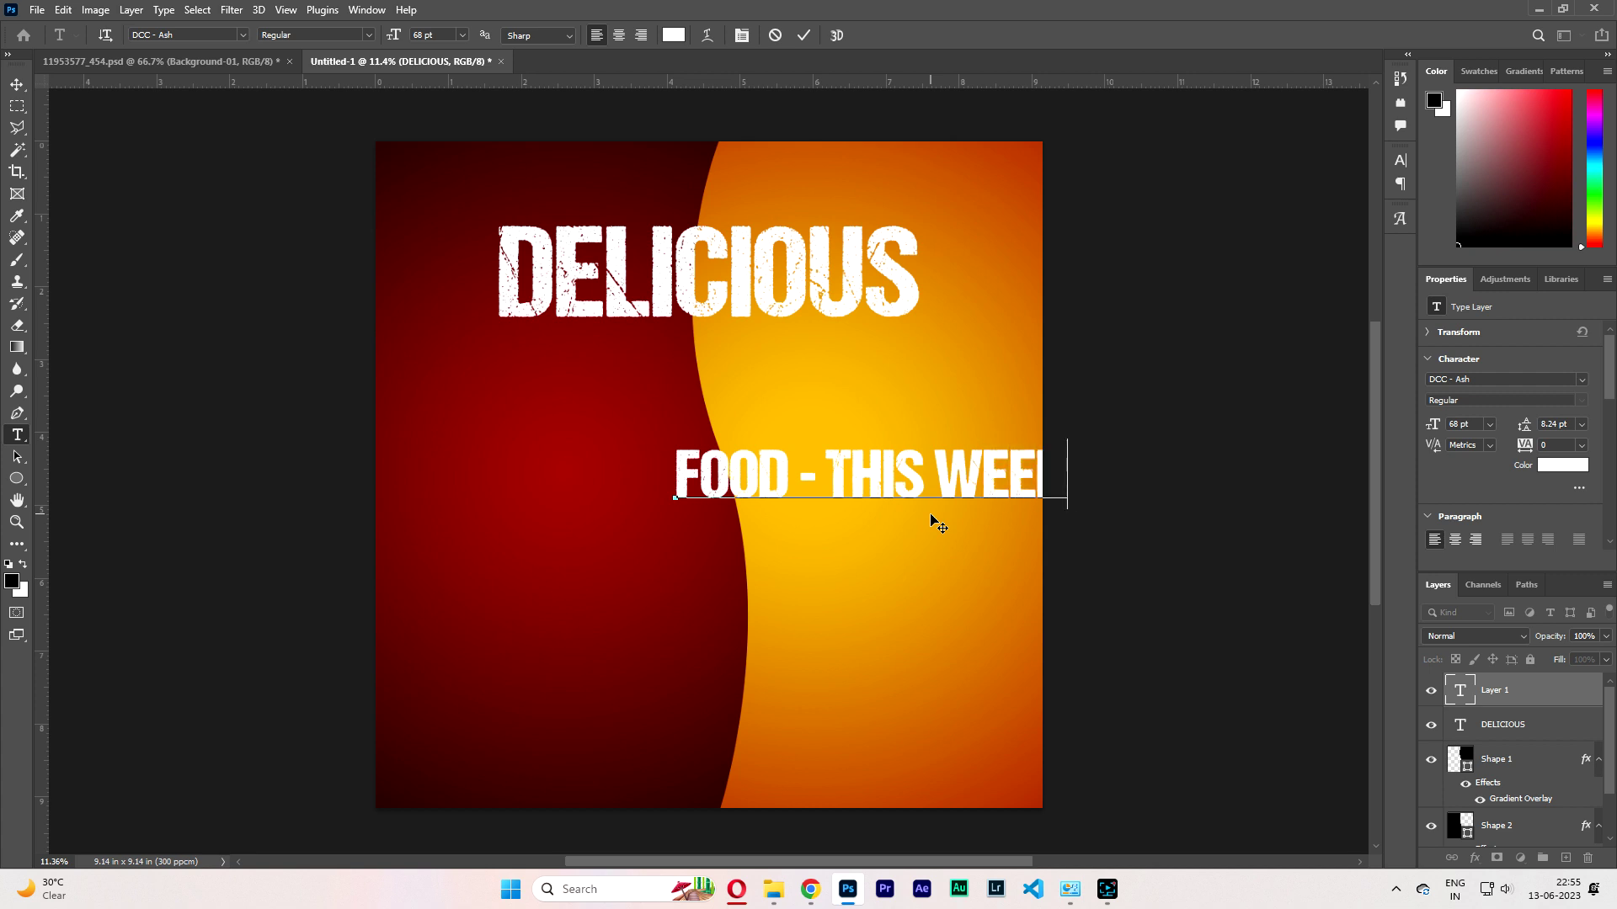
type("NLY")
Scale the FOOD - THIS WEEK ONLY text down to about 33 pt and place it beneath the DELICIOUS headline.
left_click(17, 84)
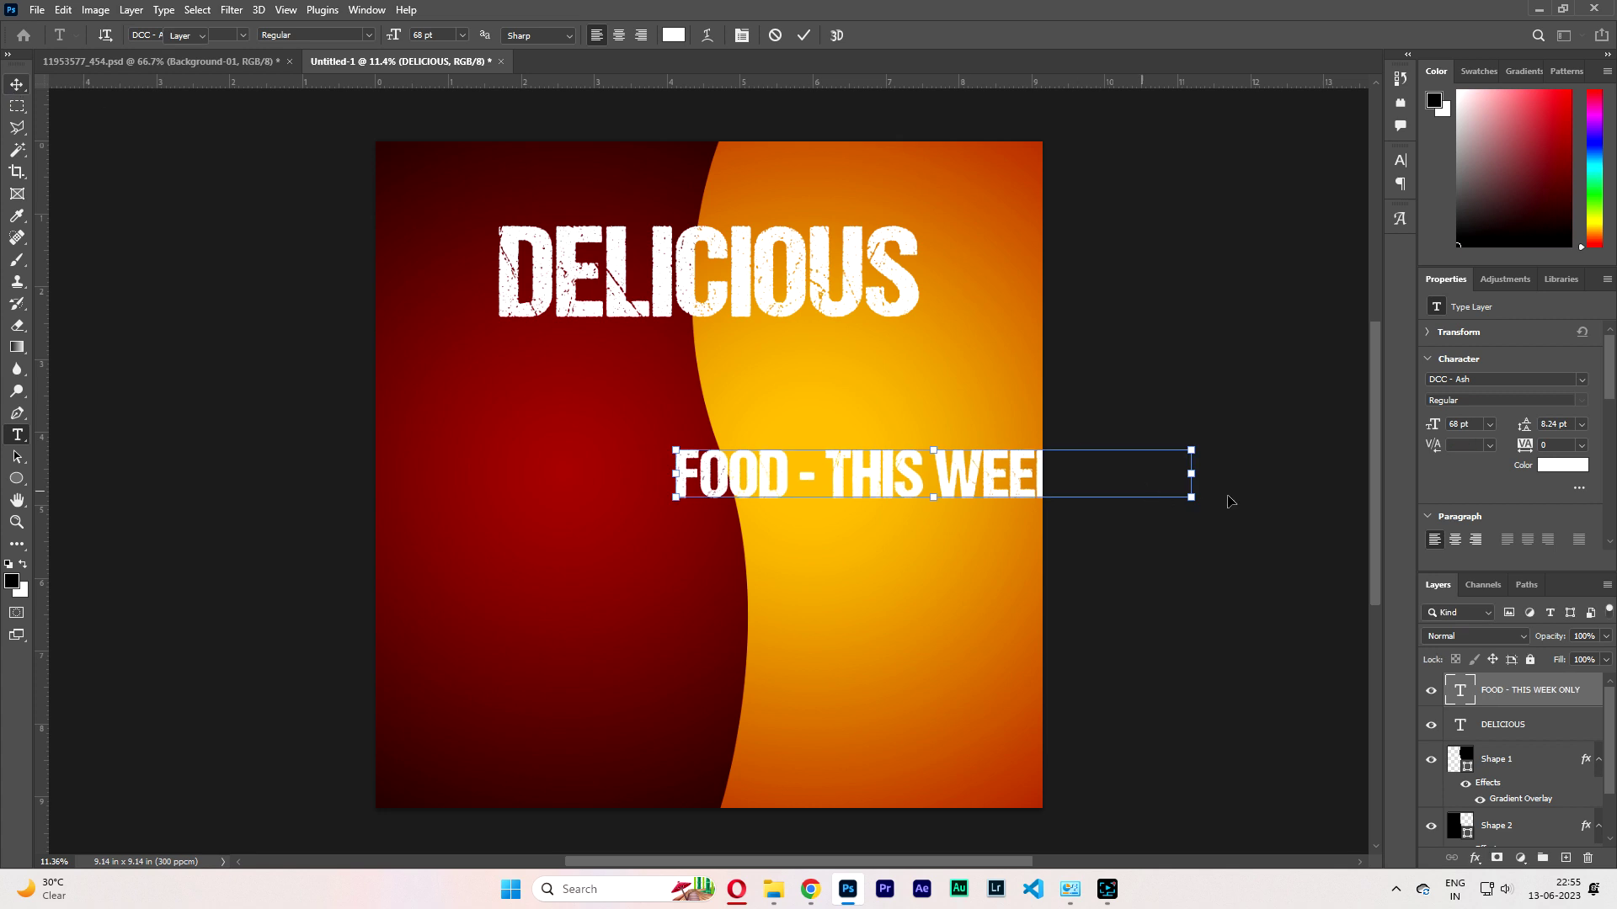
left_click_drag(1192, 473, 778, 355)
key("Return")
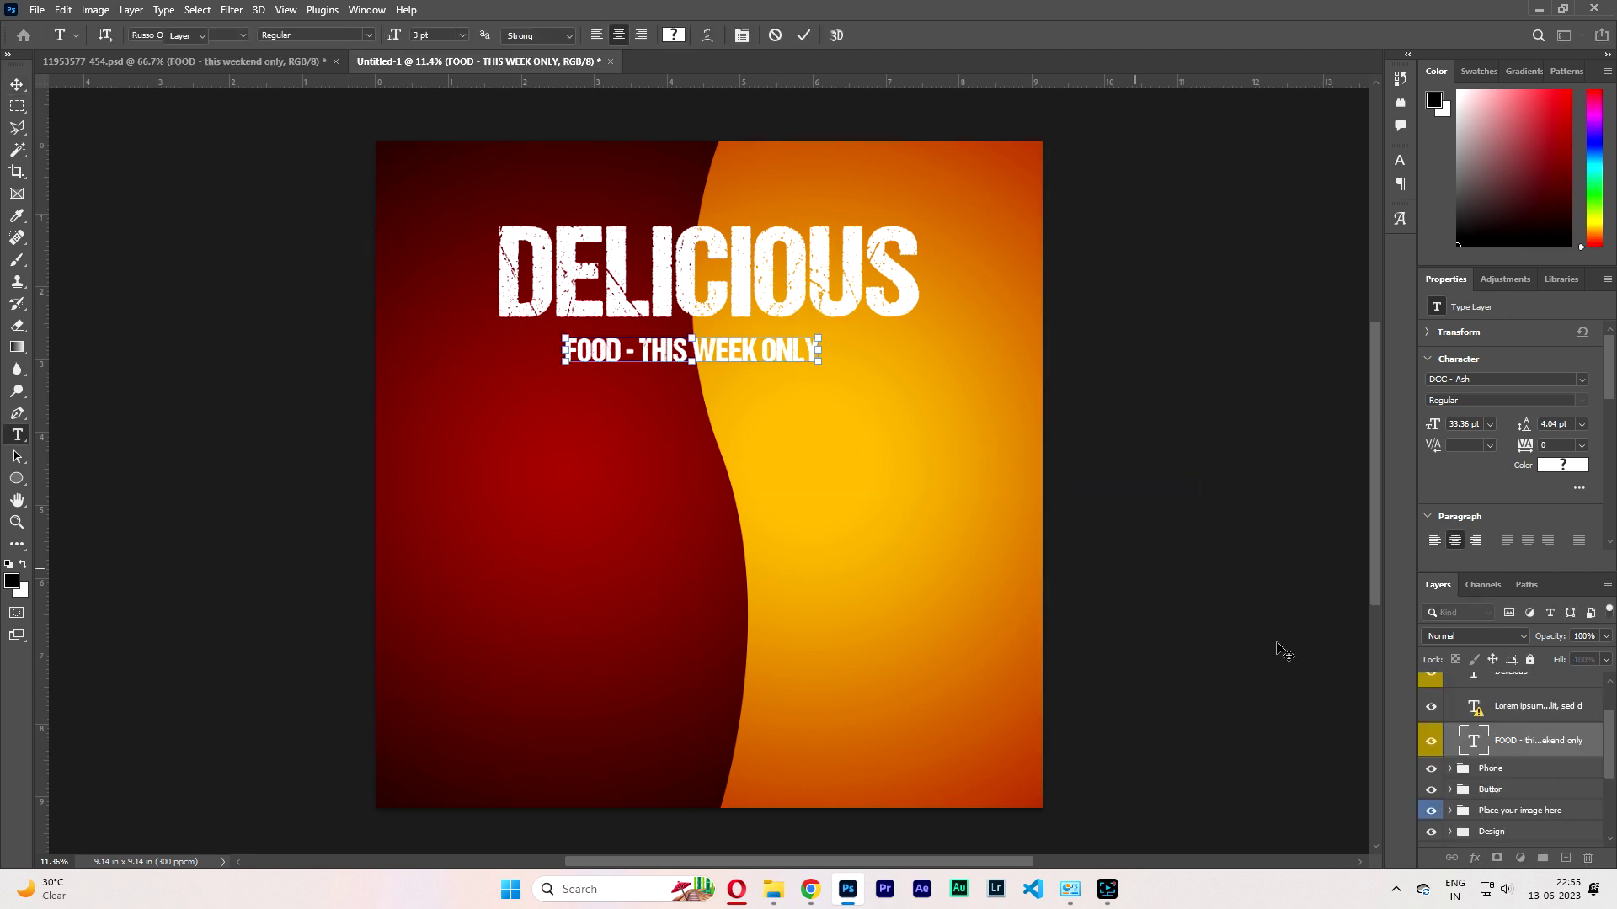
Set the FOOD - THIS WEEK ONLY text's font to Russo One and commit the text.
double_click(1463, 692)
left_click(208, 35)
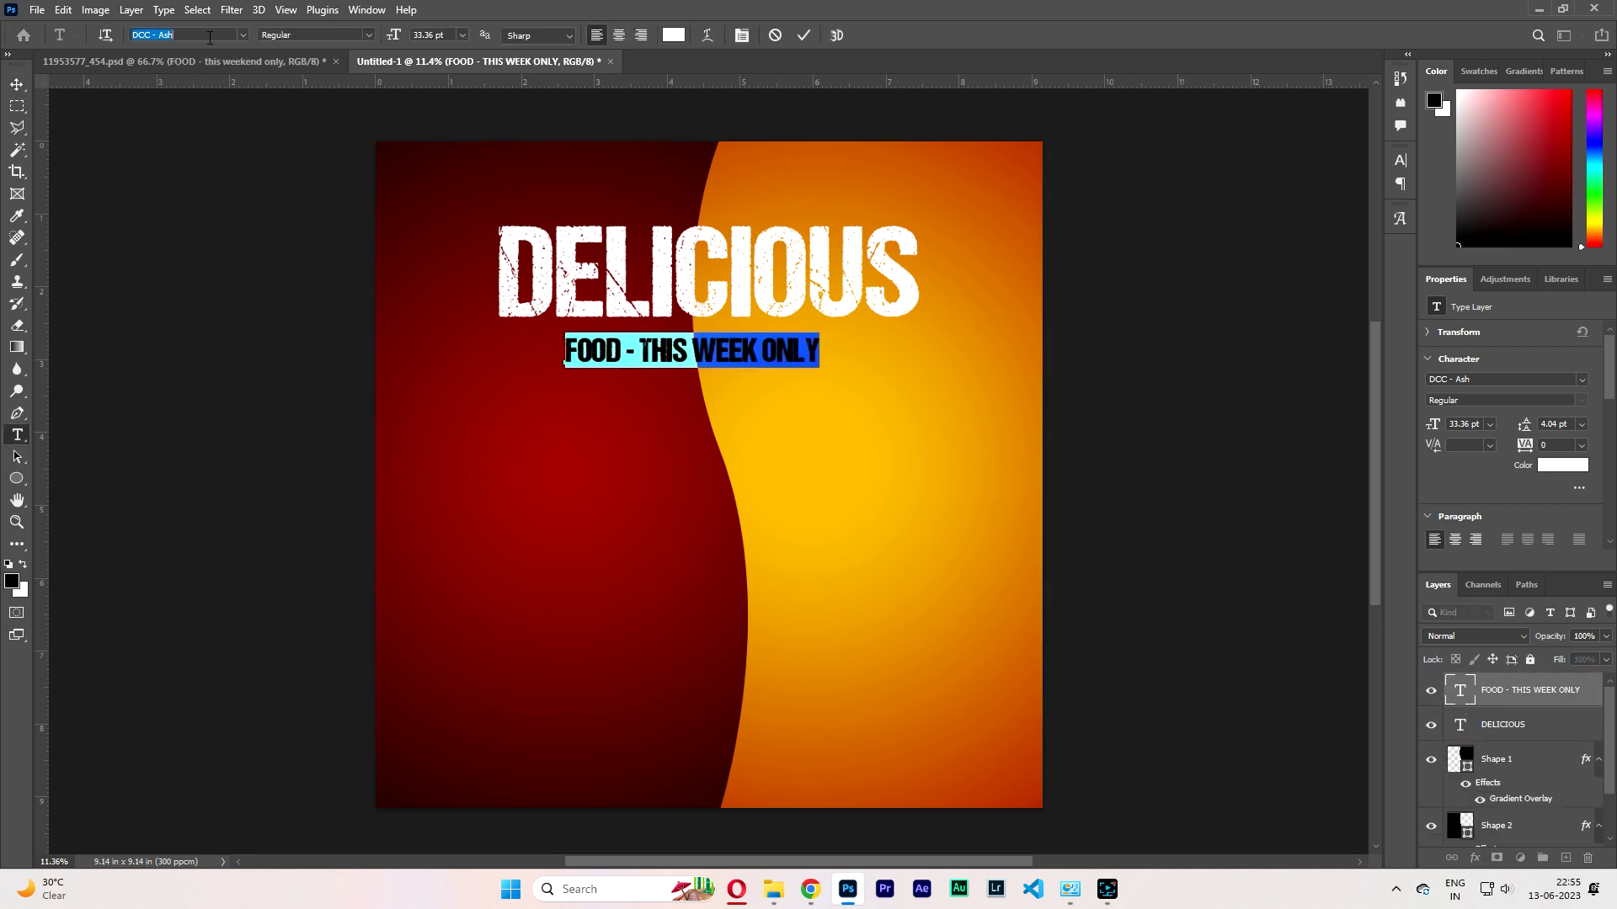
type("RUSSO")
left_click(215, 85)
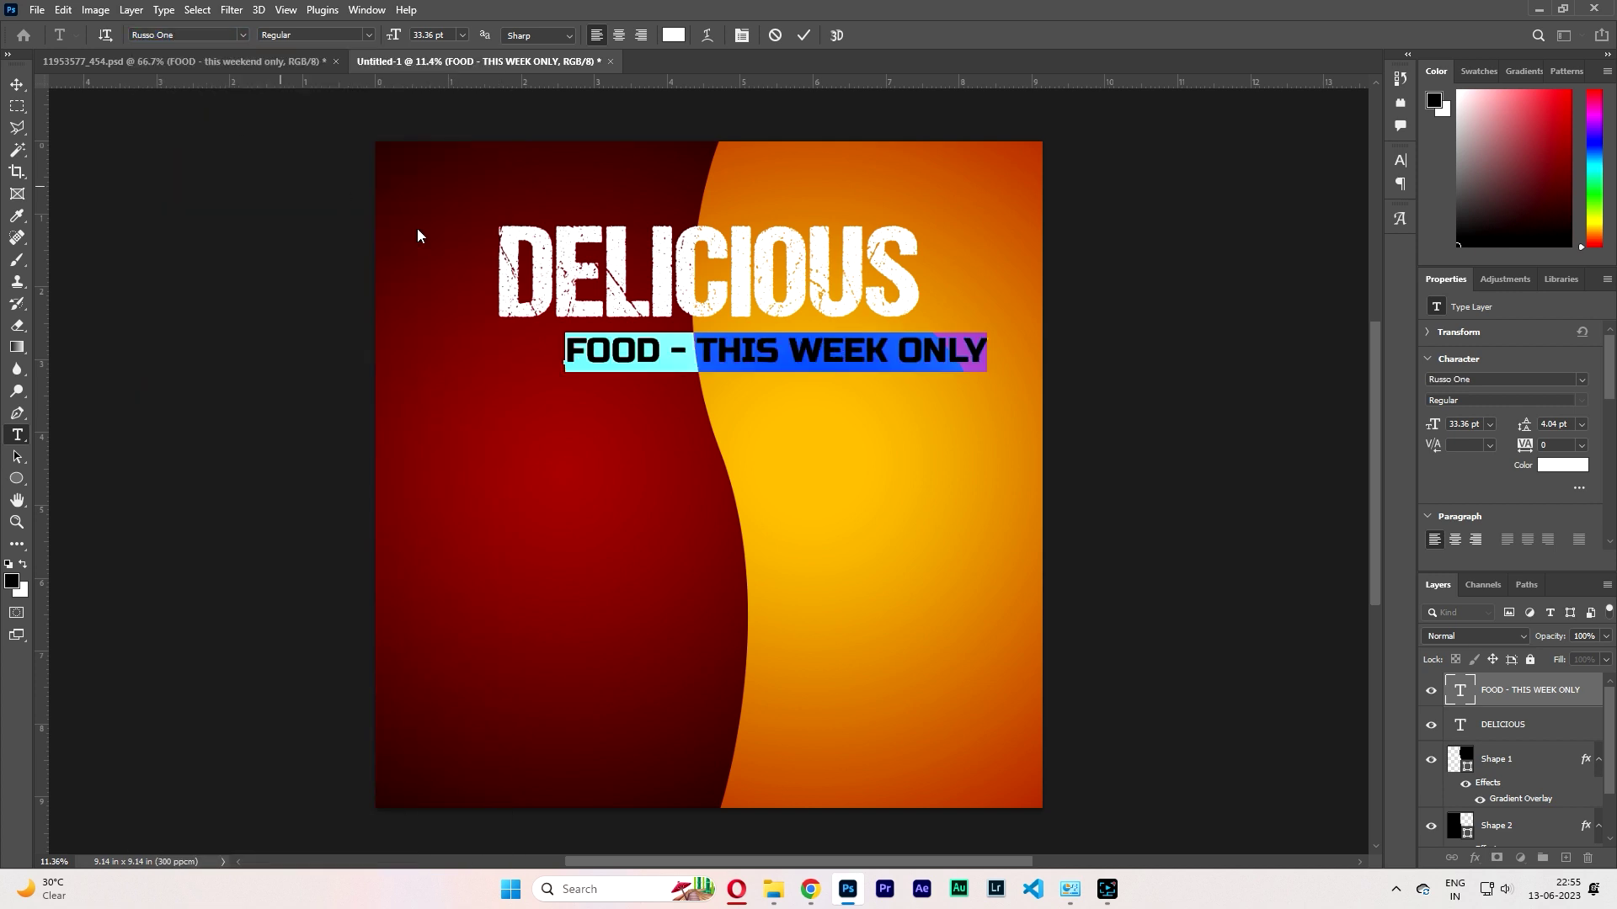
key("ctrl+Return")
Scale the FOOD - THIS WEEK ONLY text down to about 25.5 pt and center it beneath DELICIOUS.
key("ctrl+t")
left_click_drag(988, 353, 884, 353)
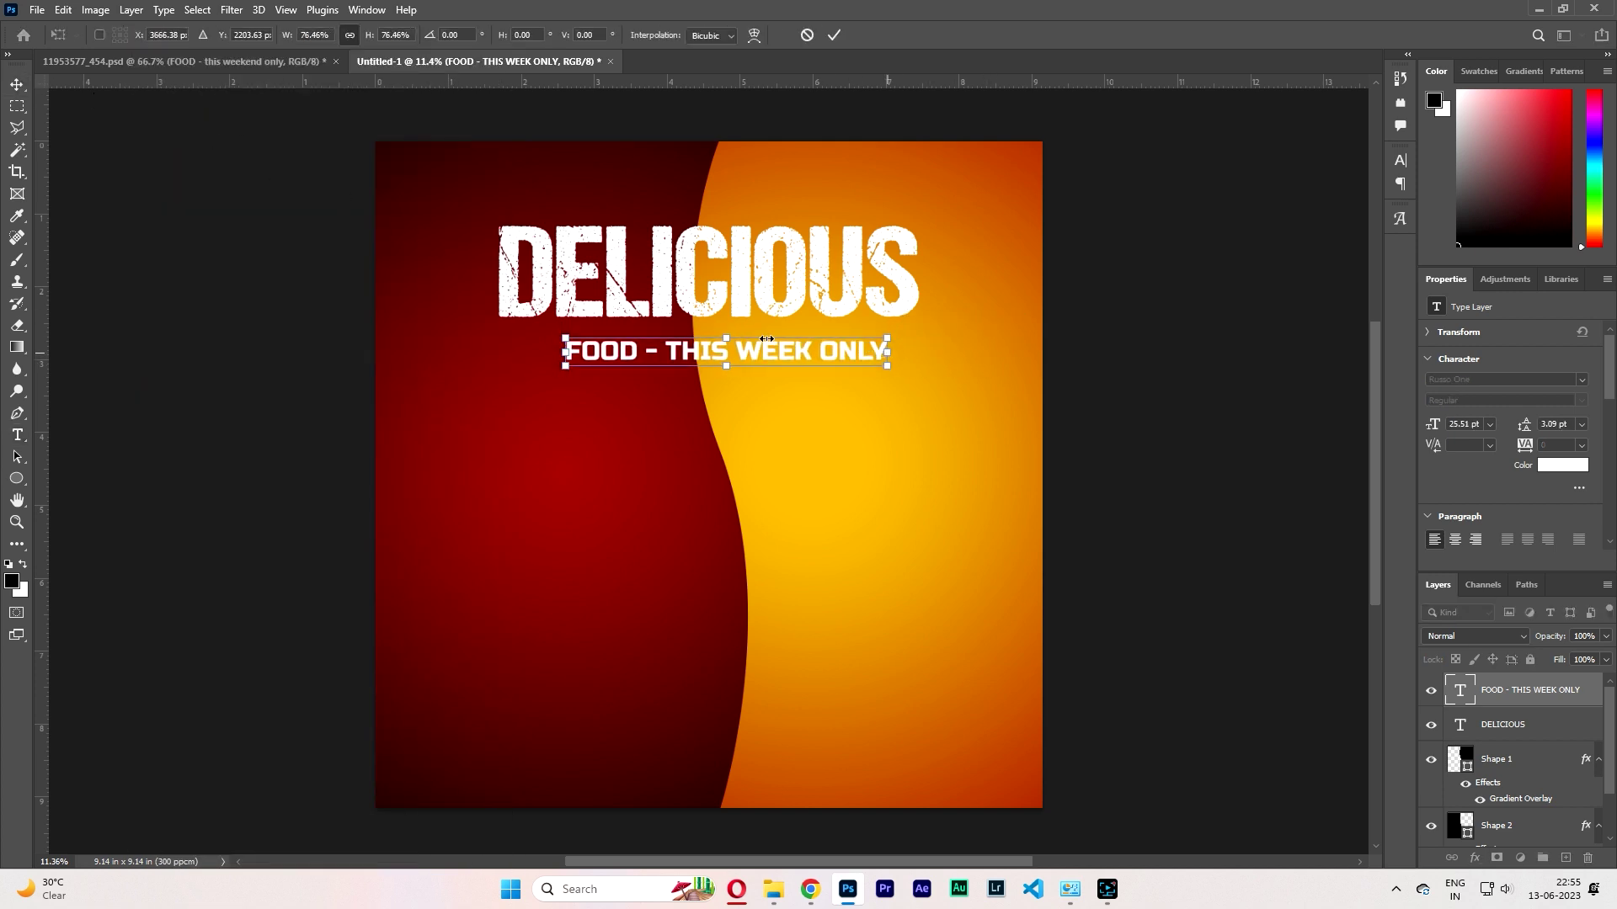
left_click_drag(752, 355, 734, 349)
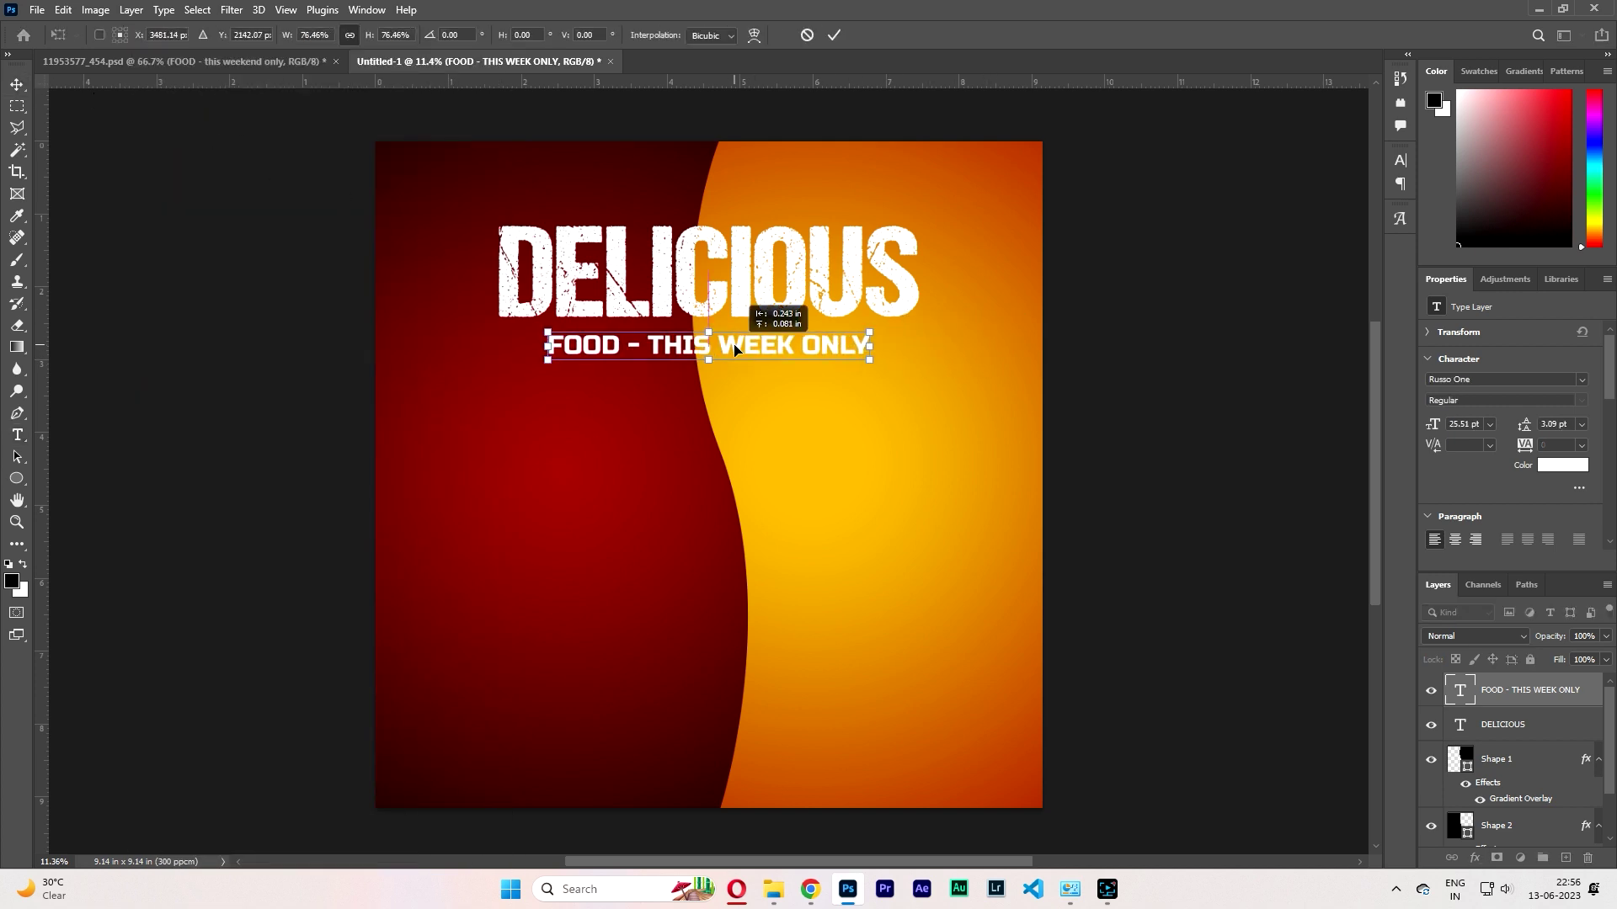
left_click(1133, 386)
left_click(1071, 377)
Widen the tracking of the FOOD - THIS WEEK ONLY text to 240.
double_click(1460, 691)
left_click_drag(1527, 452, 1539, 452)
left_click(1513, 693)
key("v")
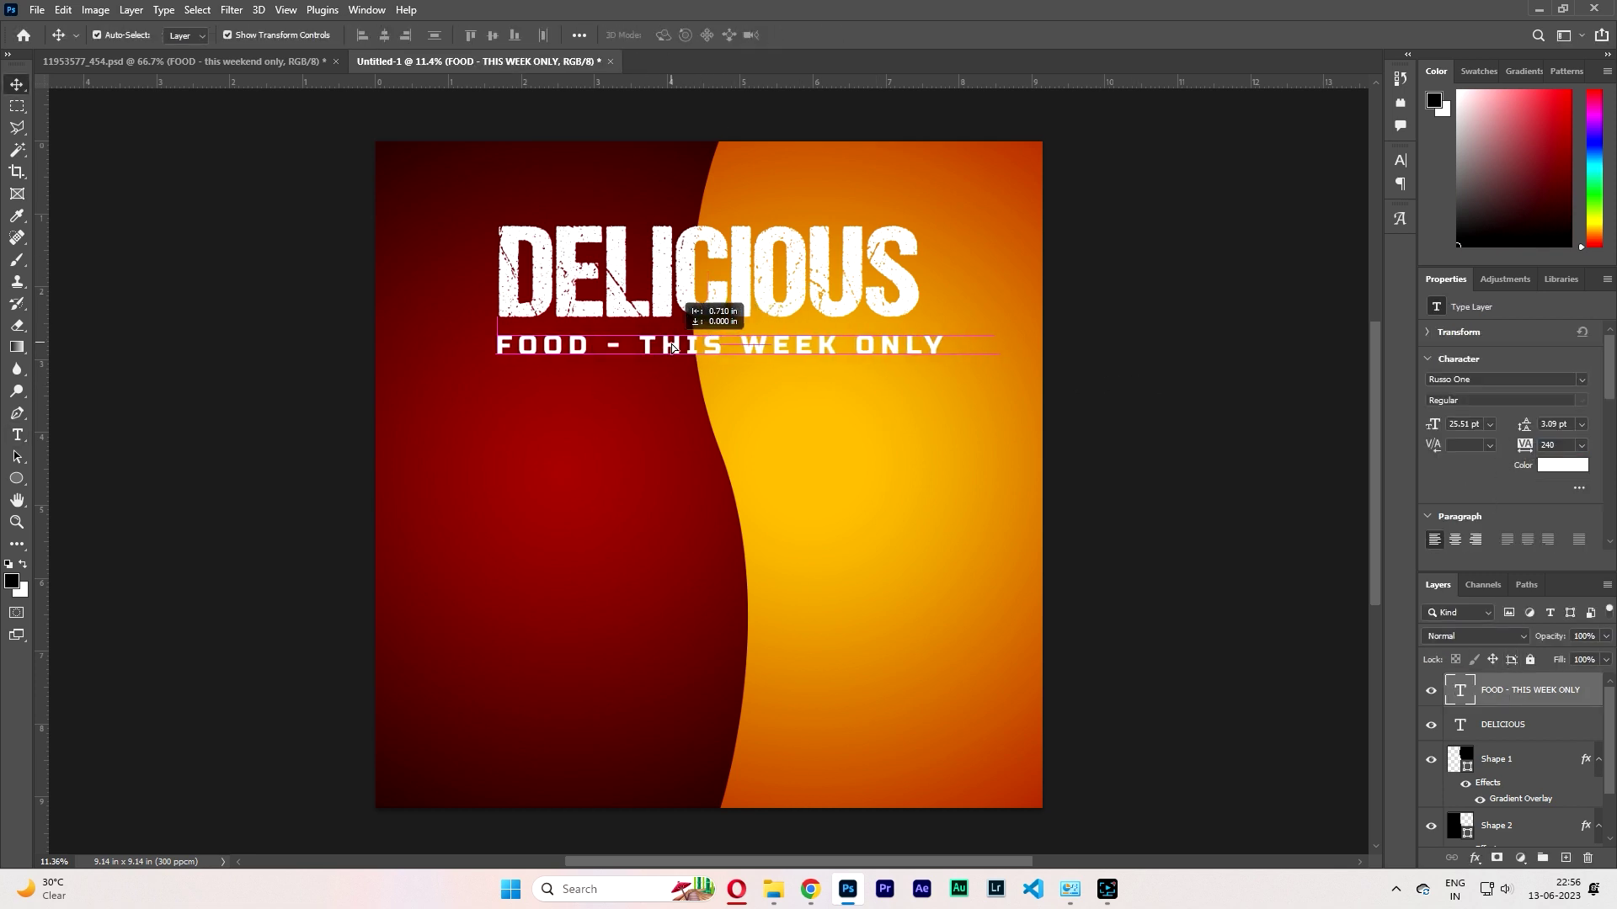
Center-align the FOOD - THIS WEEK ONLY text and move it back under the middle of the DELICIOUS headline.
key("t")
key("Return")
key("ctrl+Return")
key("v")
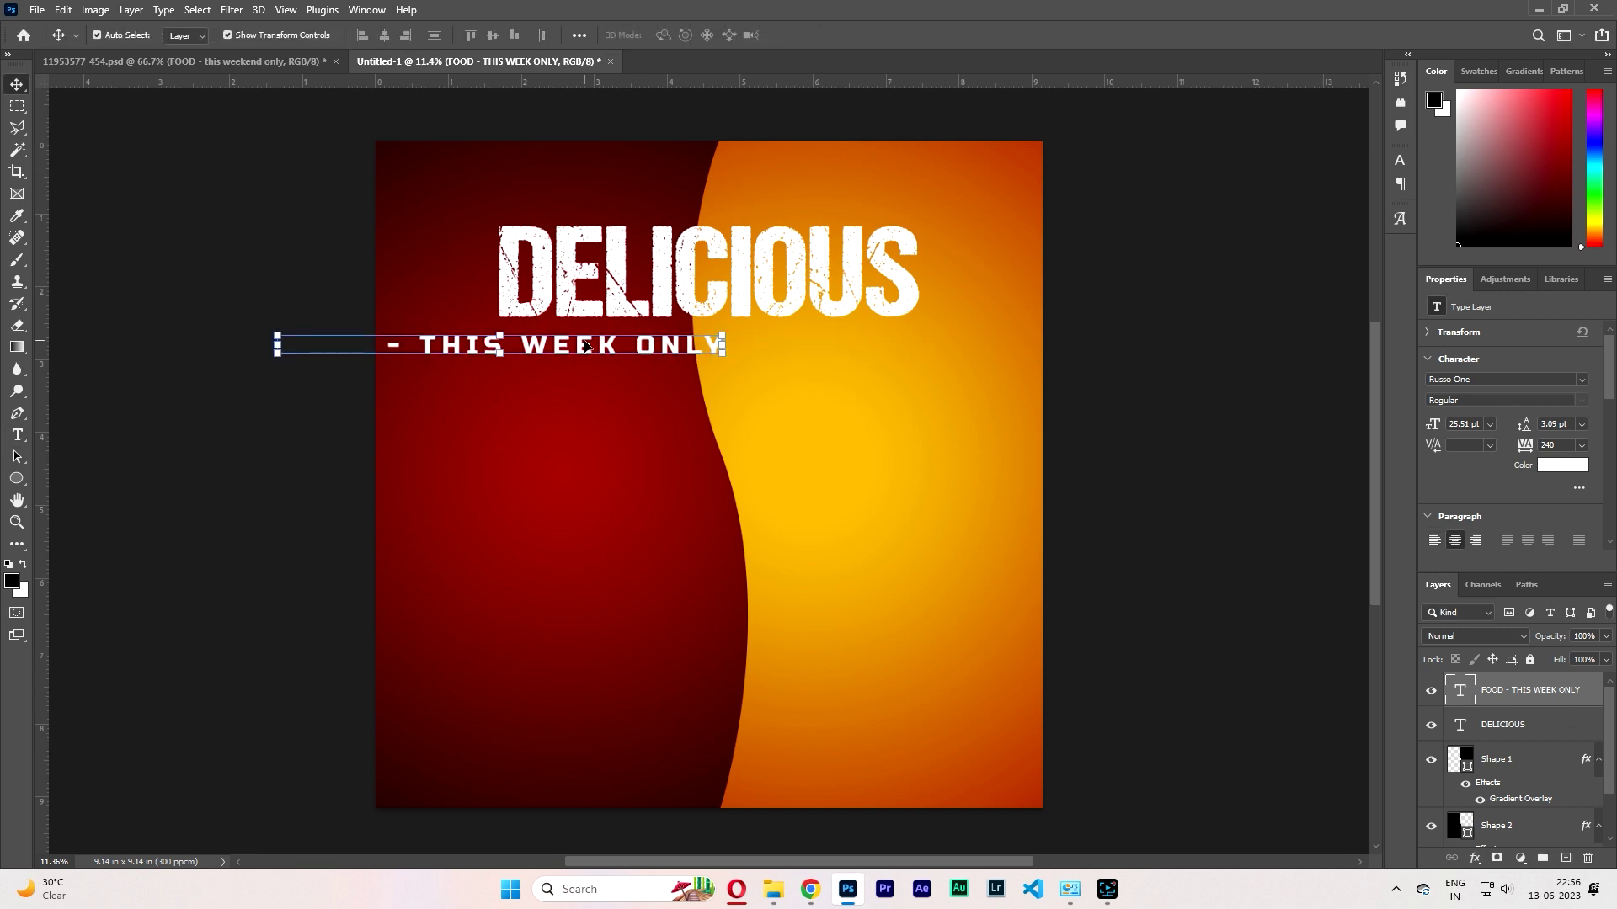
left_click_drag(624, 341, 831, 341)
Set the tracking of the FOOD - THIS WEEK ONLY text to 180.
key("t")
key("Return")
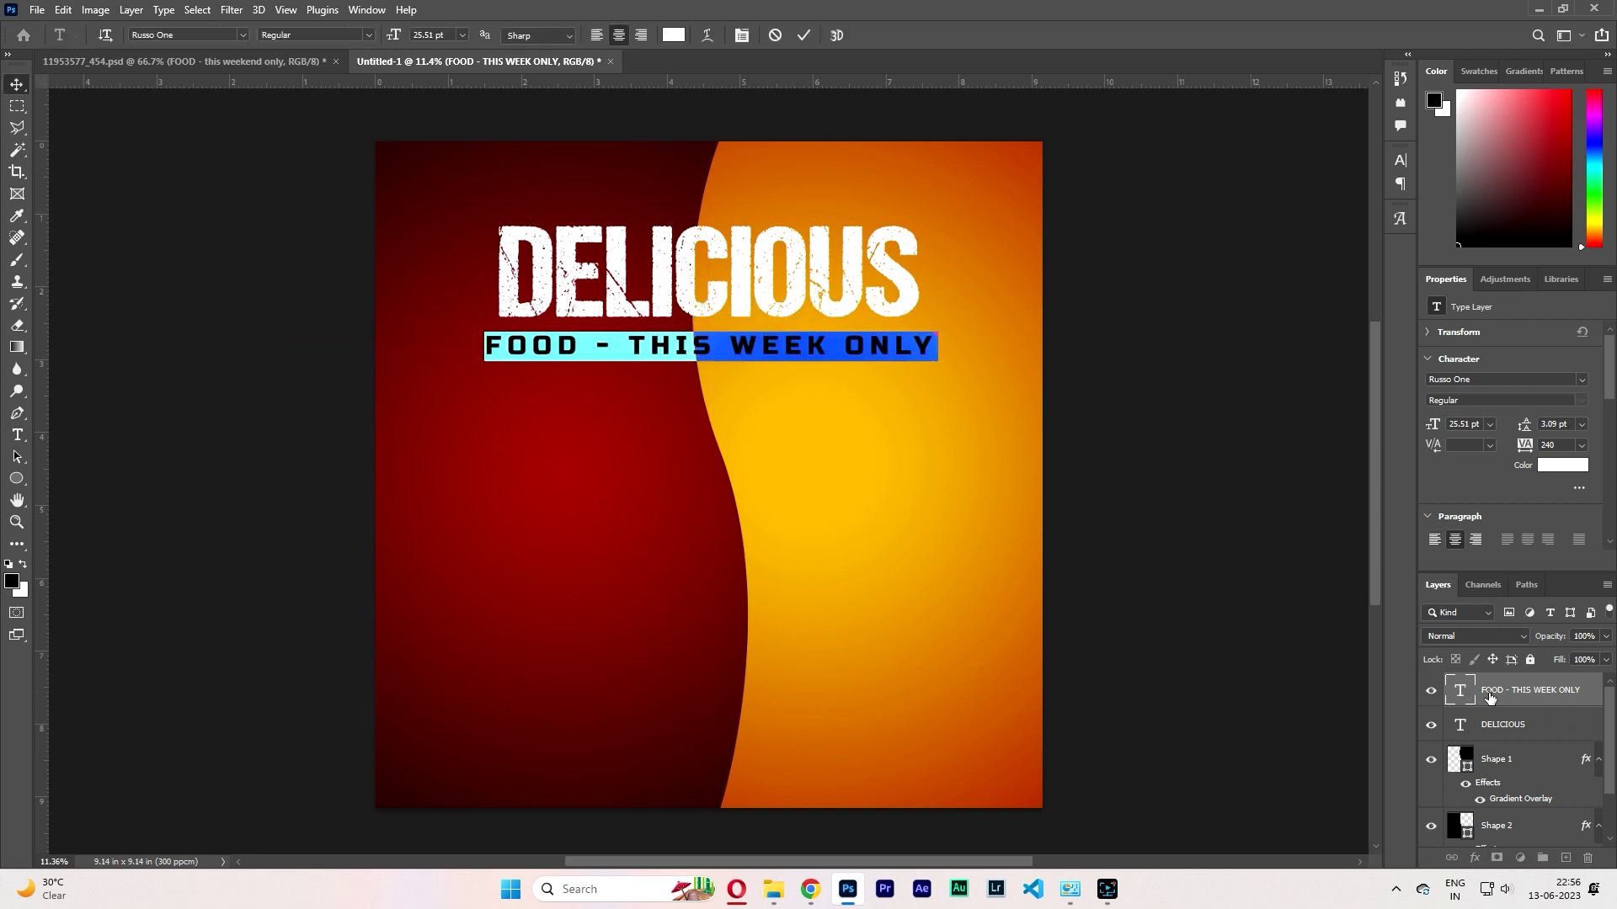
left_click_drag(1543, 451, 1525, 455)
left_click(1545, 702)
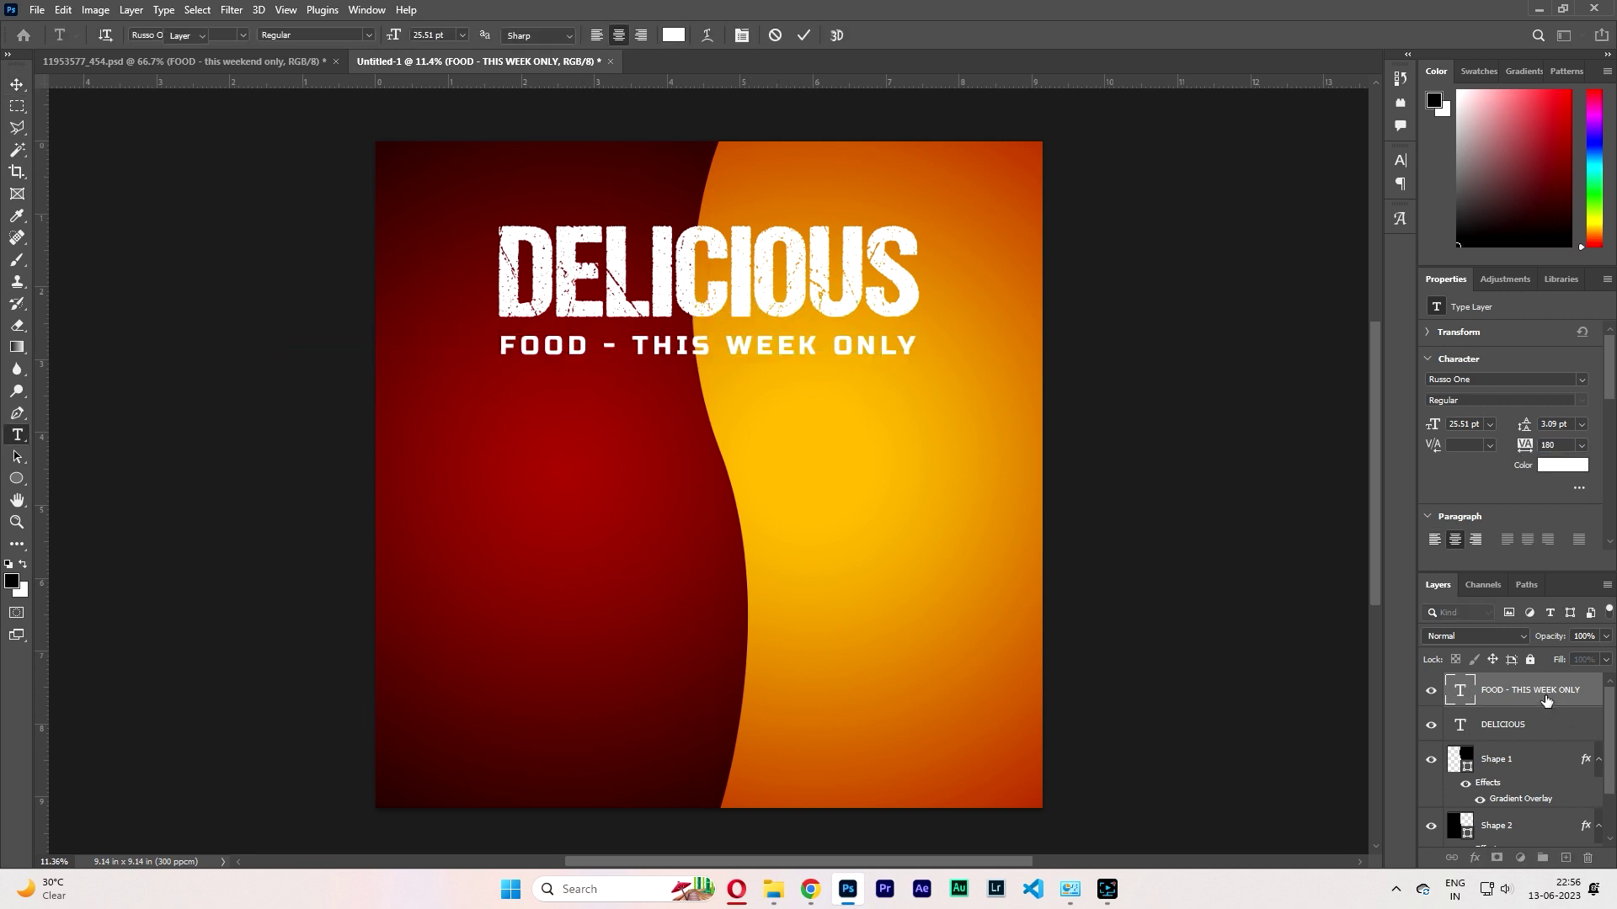
Scale the FOOD - THIS WEEK ONLY text up slightly to match the width of DELICIOUS, about 25.7 pt, and deselect it.
key("v")
left_click_drag(917, 346, 921, 346)
key("Return")
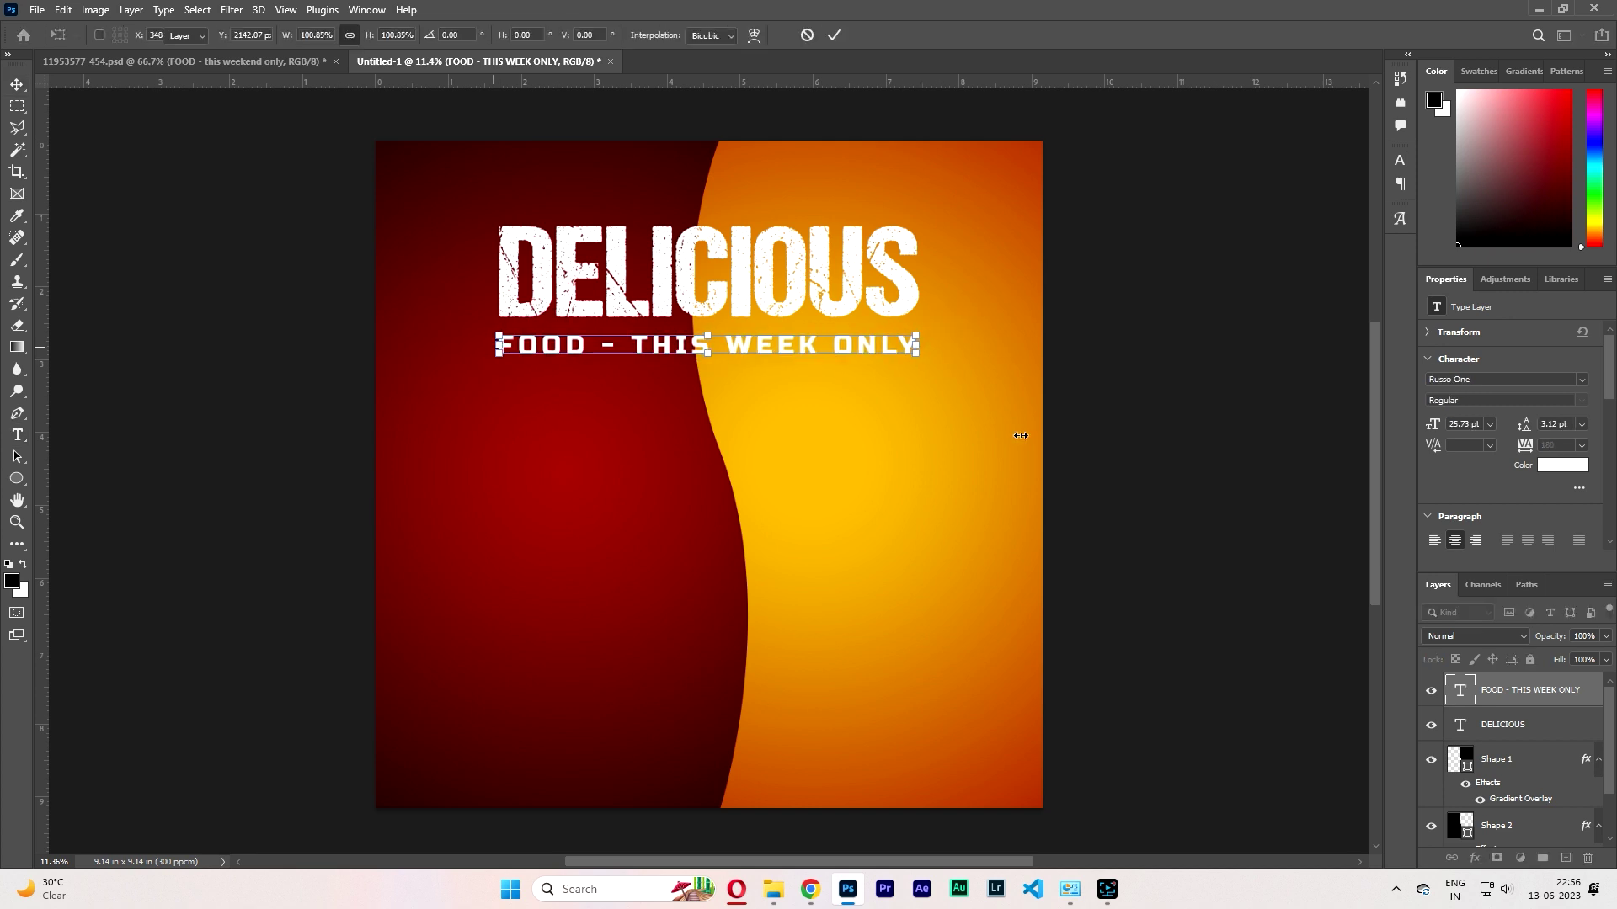
left_click(1219, 446)
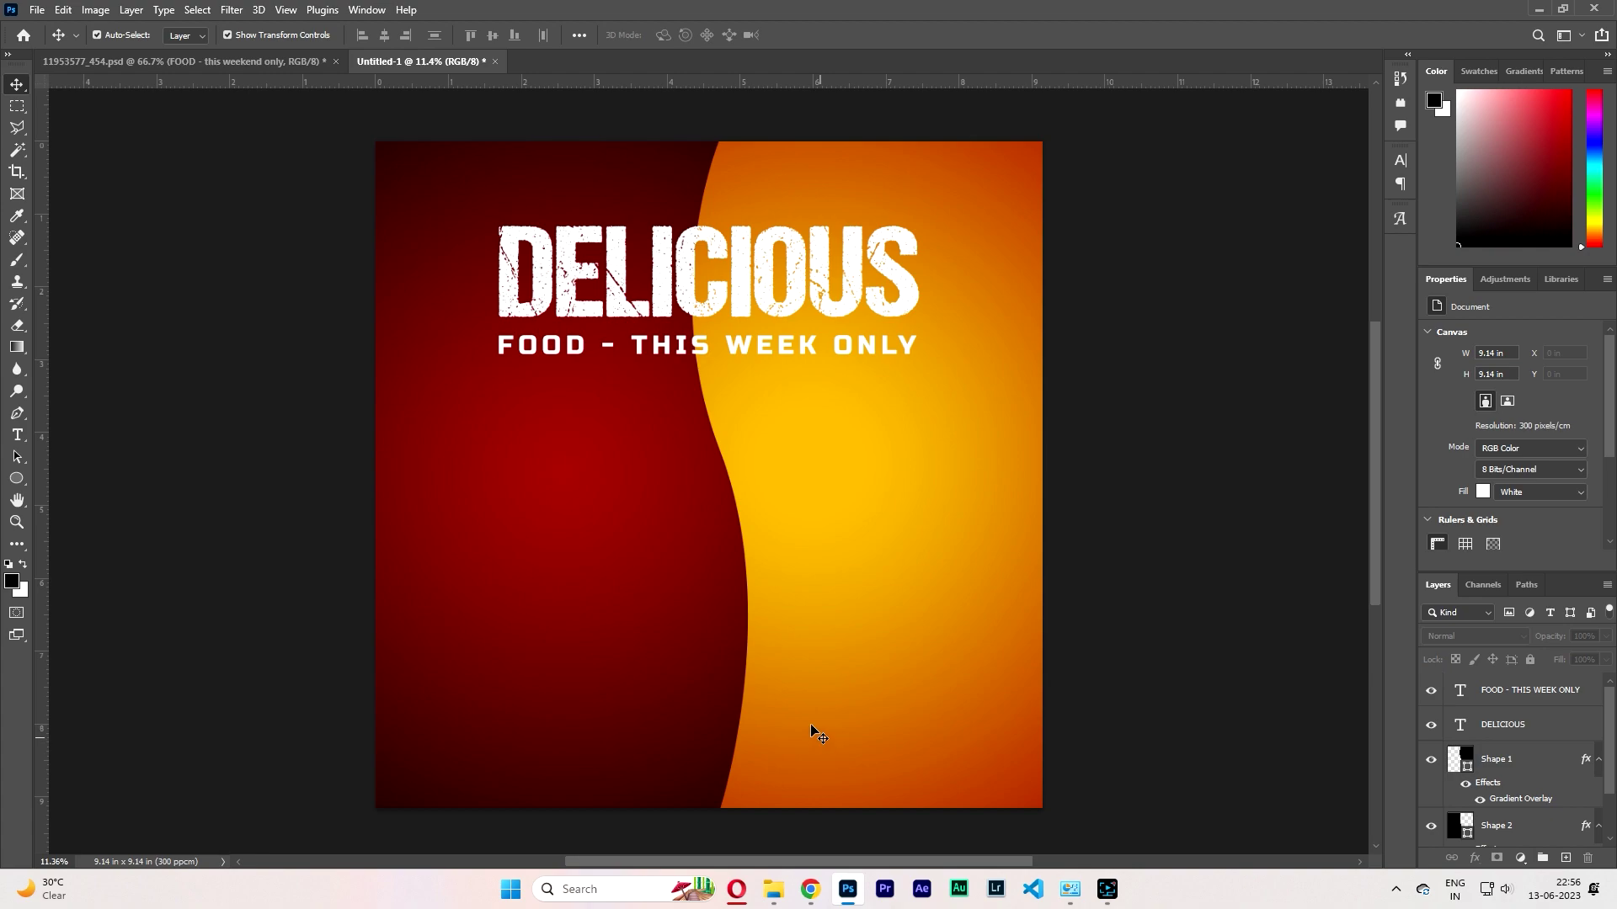
Switch to the Opera browser and search the web for FOOD PNG images.
left_click(737, 889)
key("ctrl+t")
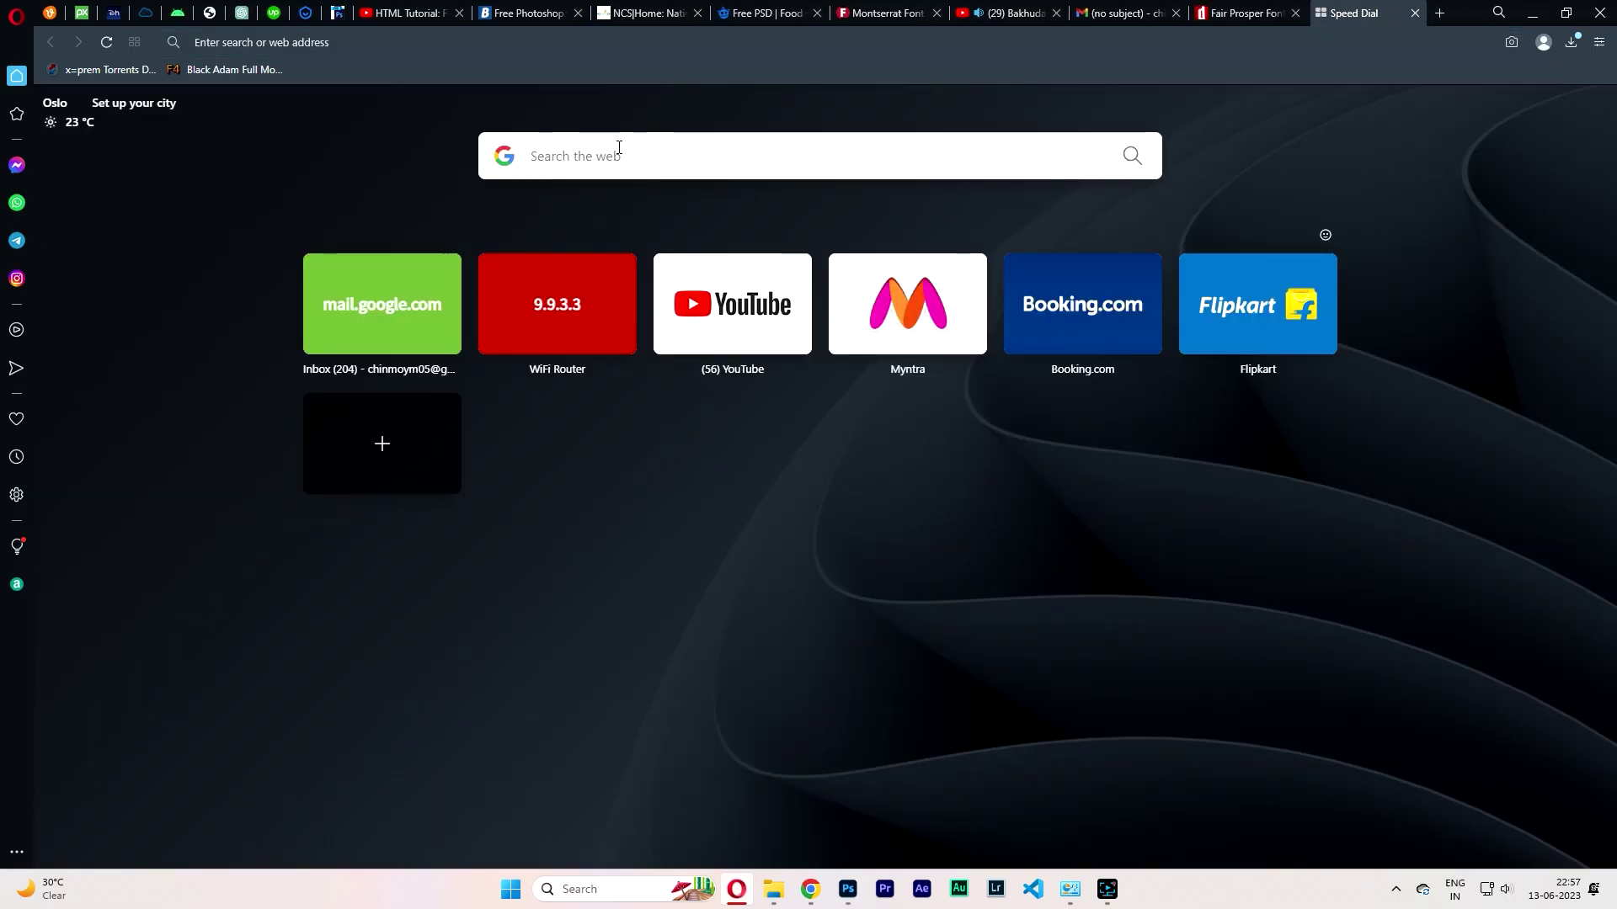
type("FOOD PNG")
key("Return")
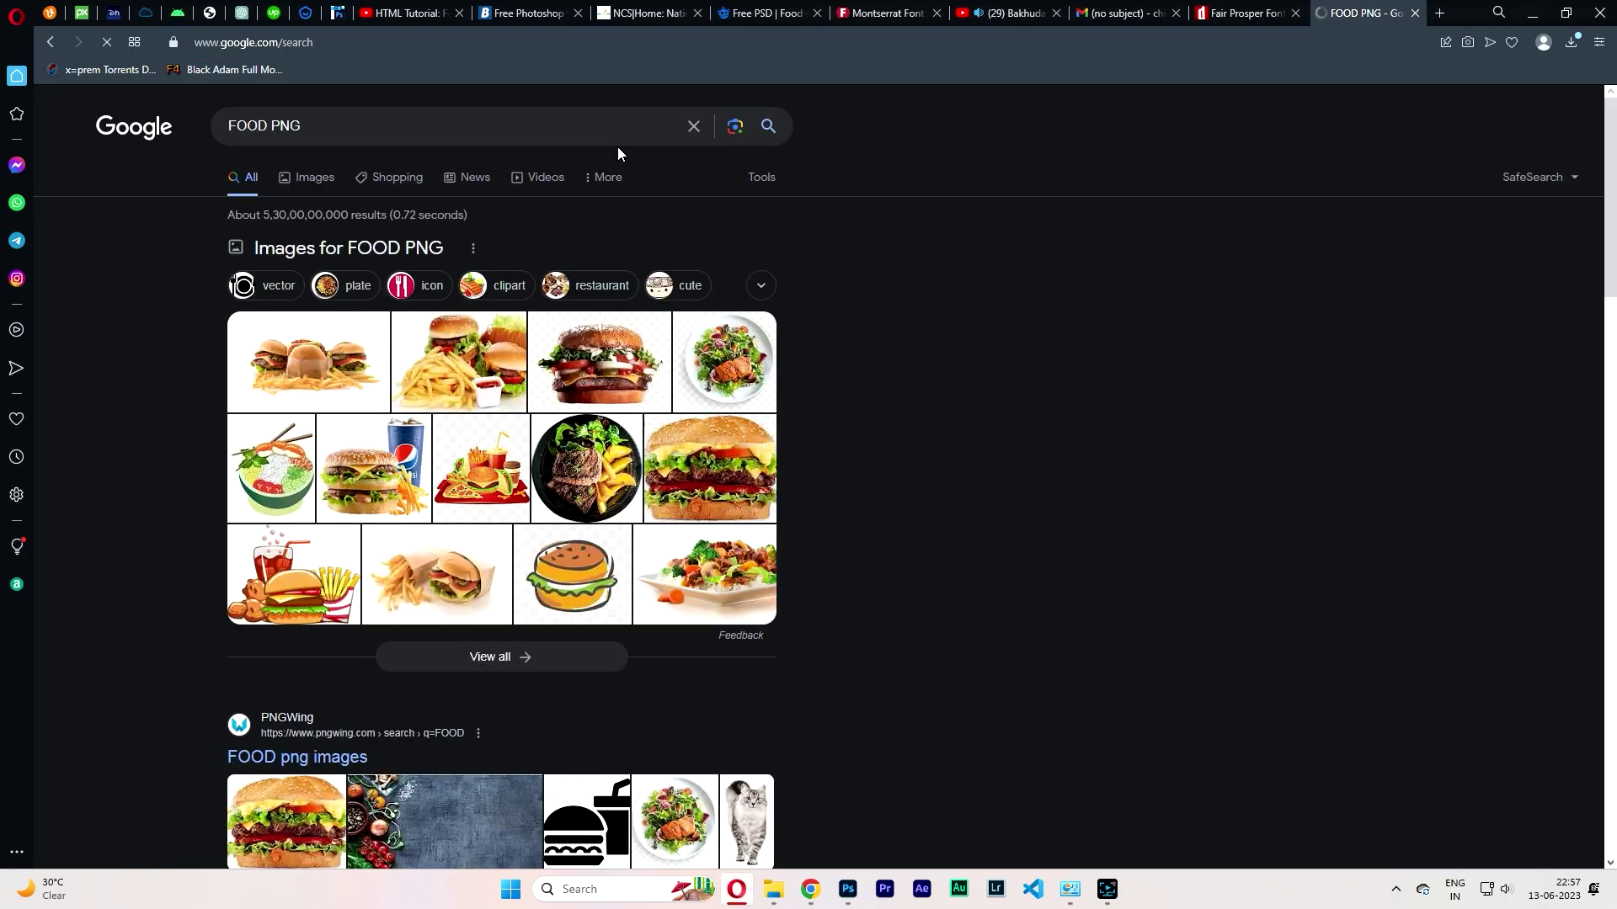
left_click(704, 574)
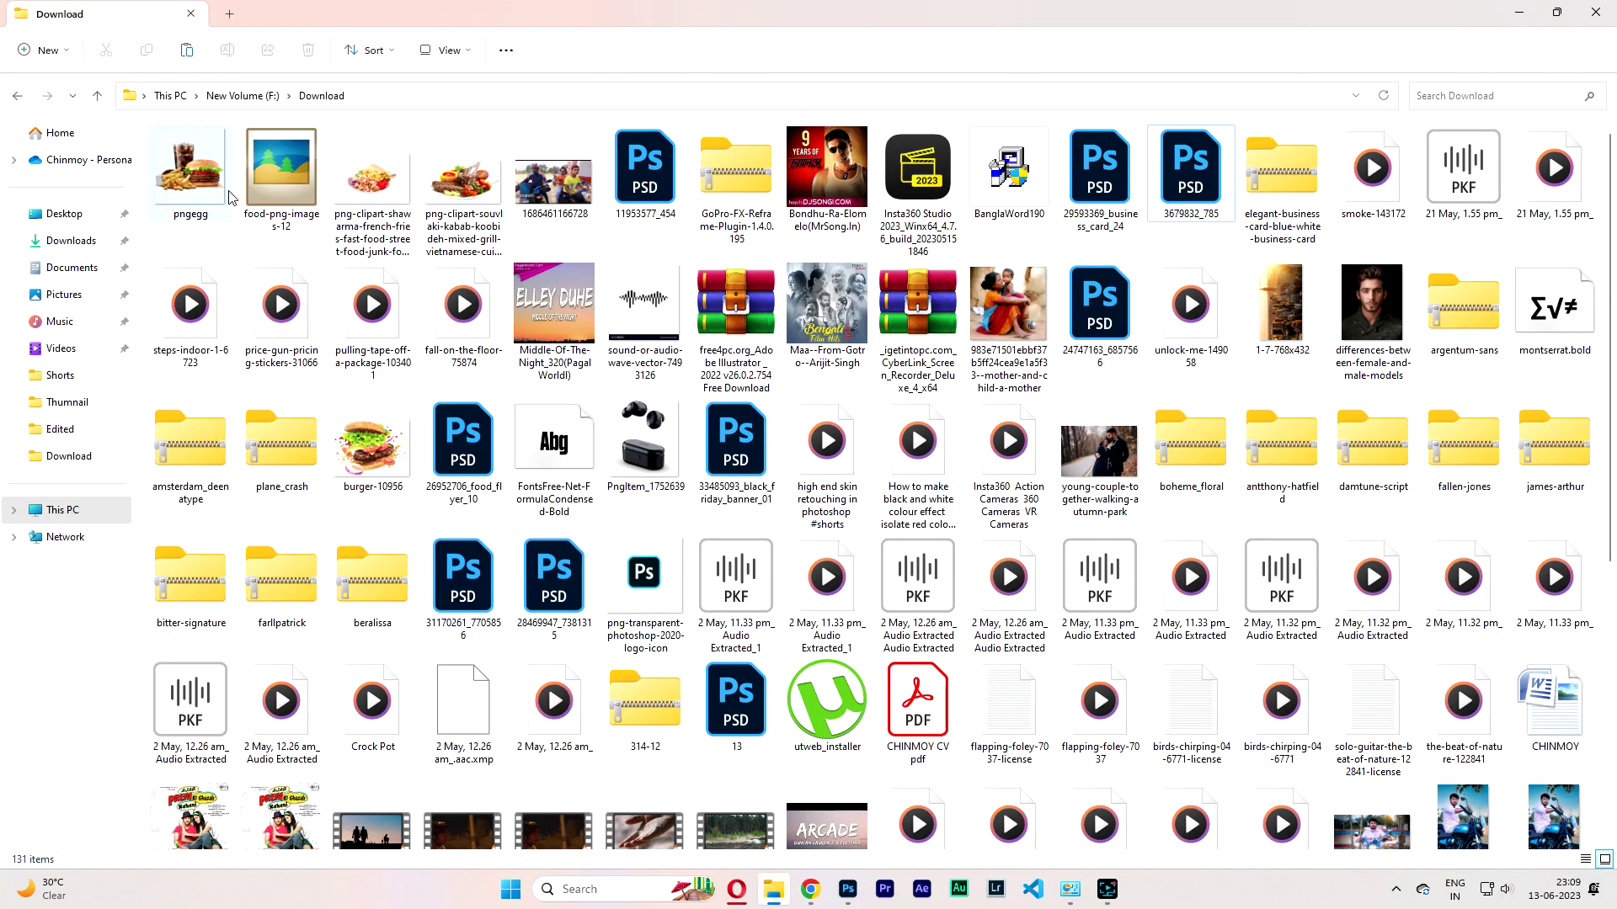
Place the pngegg image from the Download folder into the poster, scaled to about 102% and centered below the text.
left_click_drag(197, 174, 724, 560)
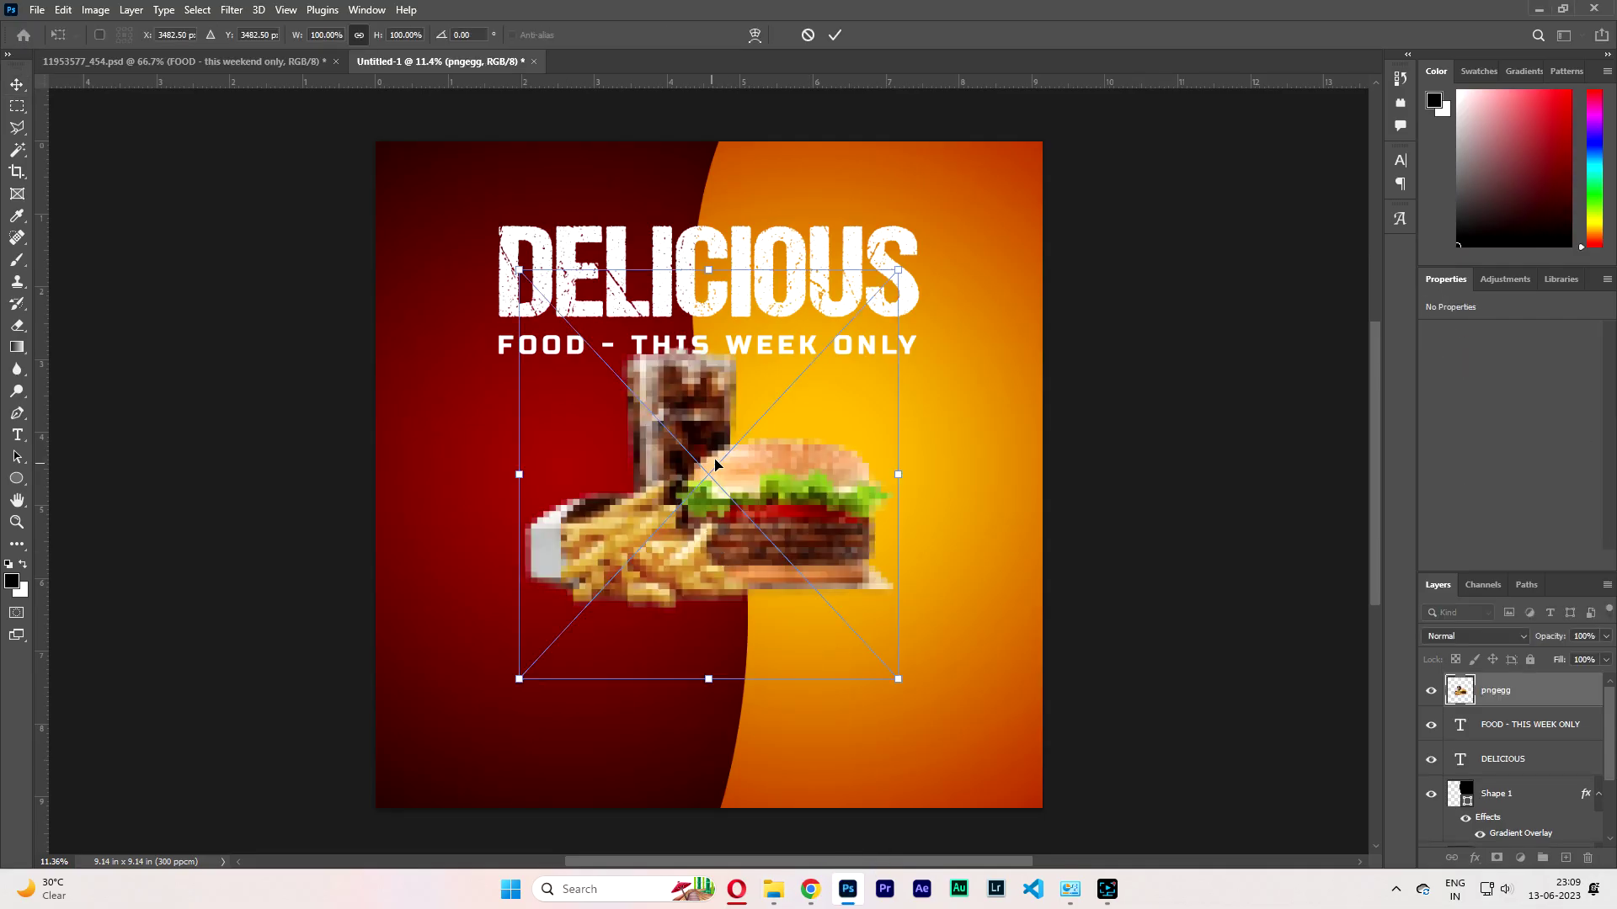
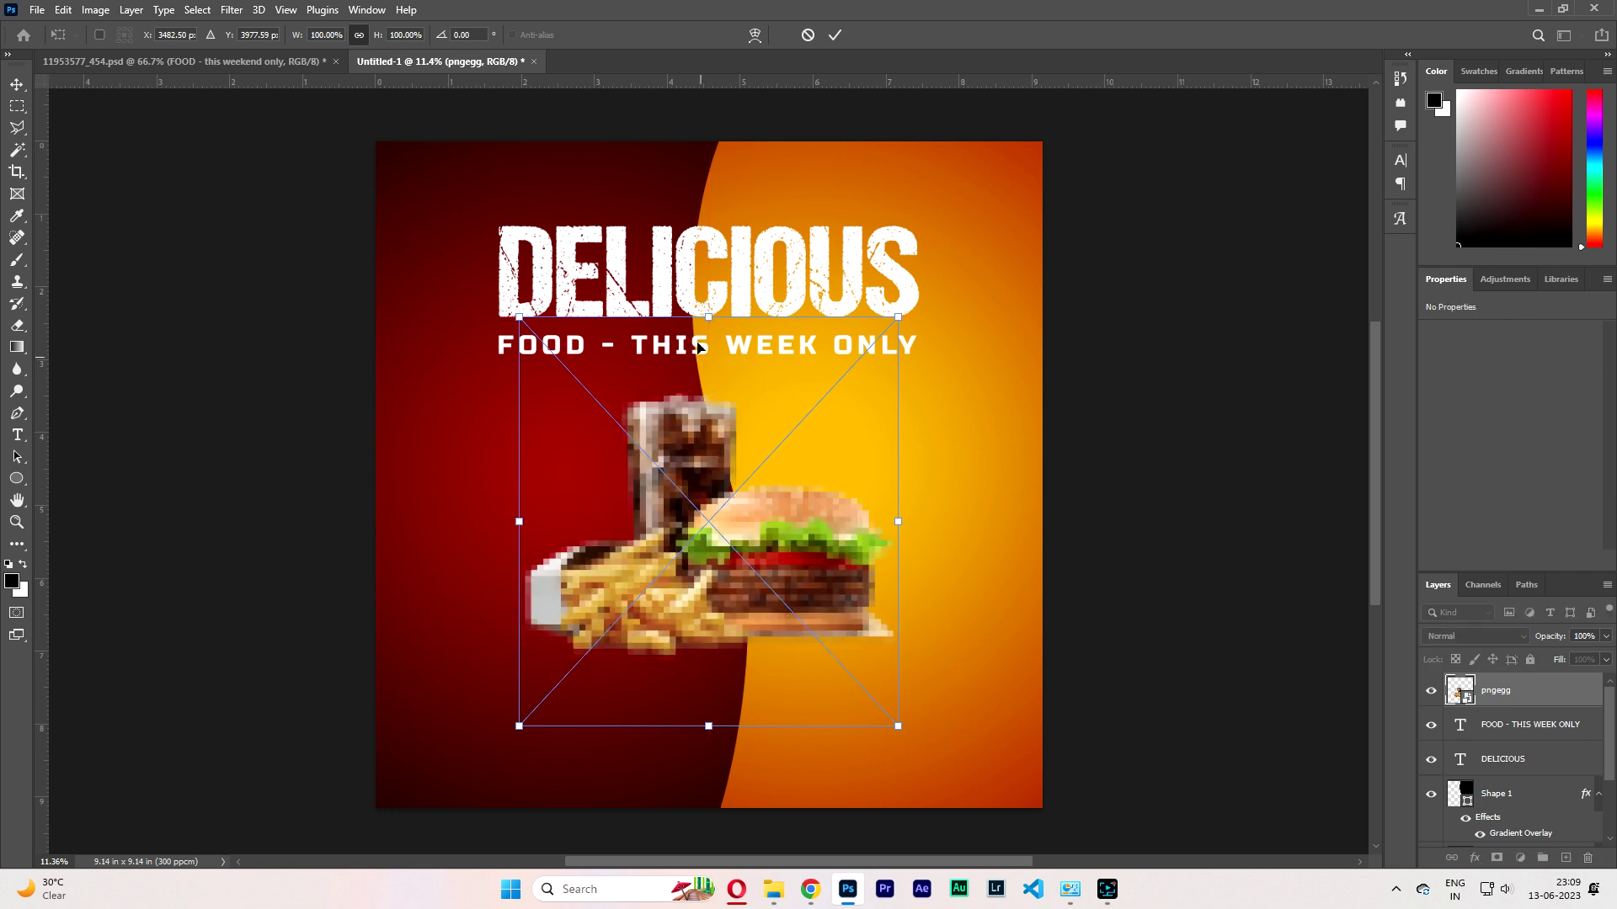
left_click_drag(709, 317, 712, 305)
key("Return")
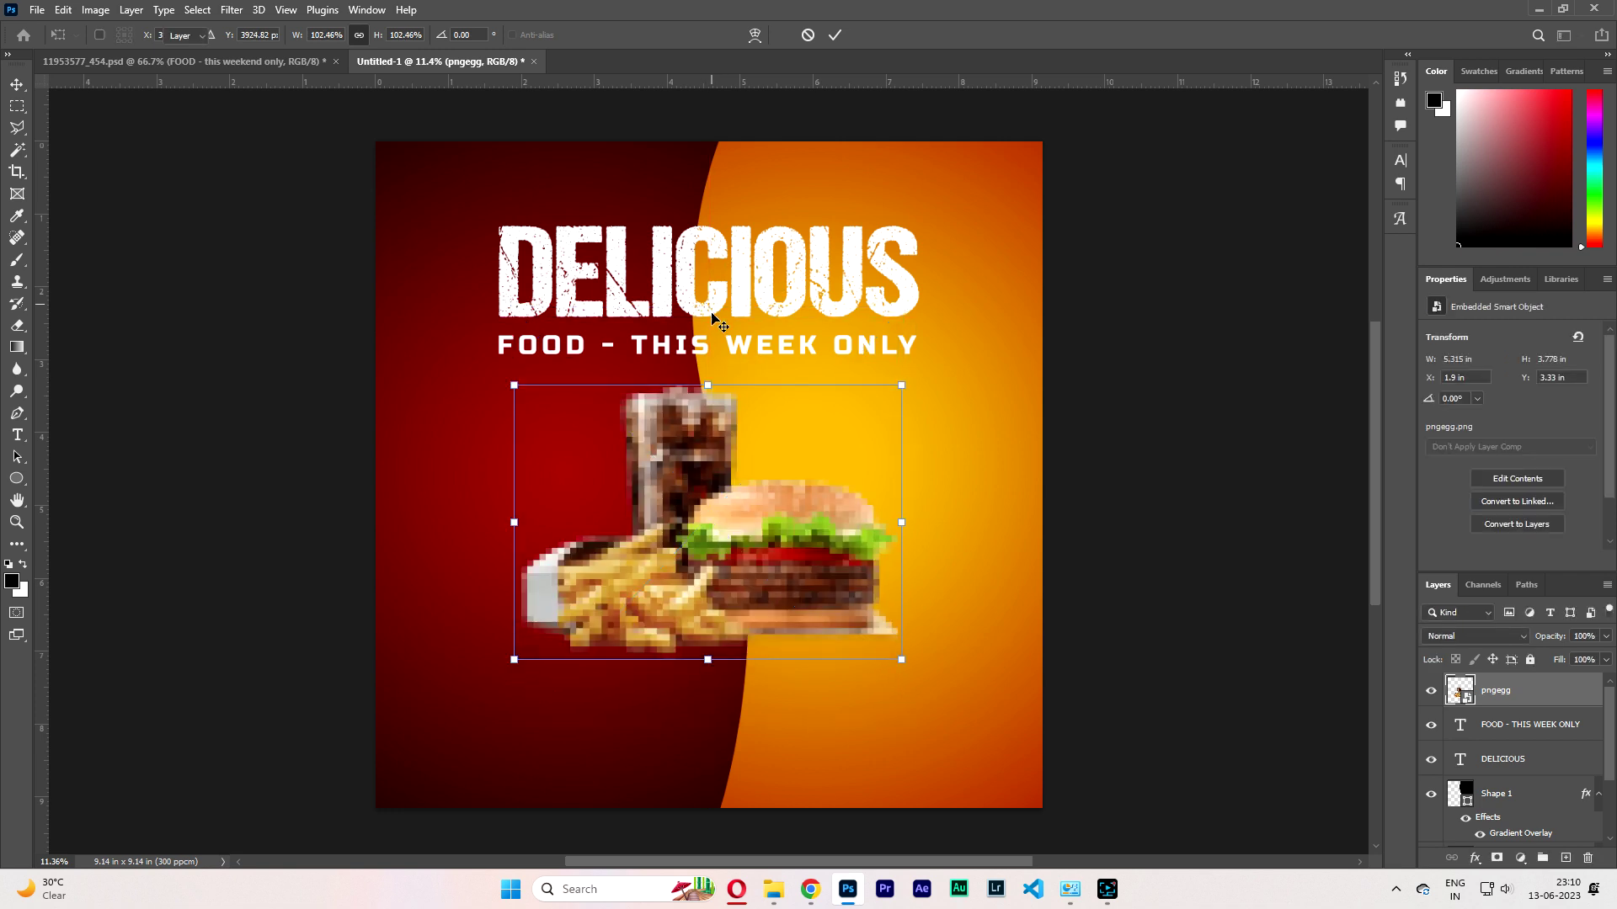
left_click_drag(717, 524, 718, 532)
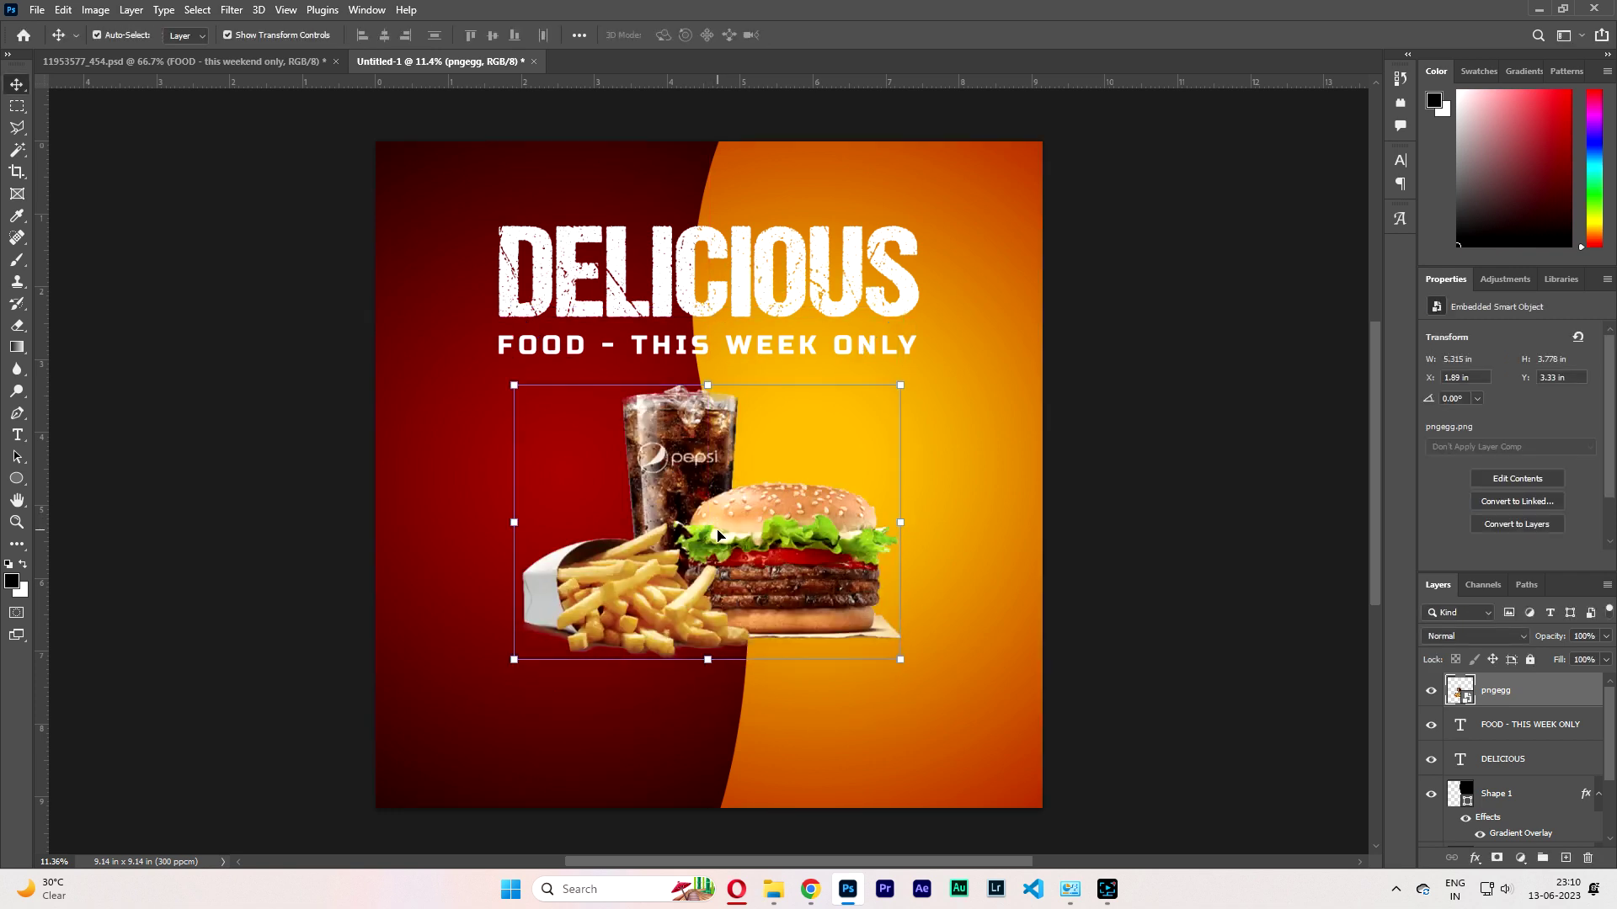
left_click(1138, 575)
Add a new layer above pngegg and draw a freehand Lasso selection along the food's base, about 4.8 in by 0.6 in.
left_click(761, 549)
left_click(1564, 858)
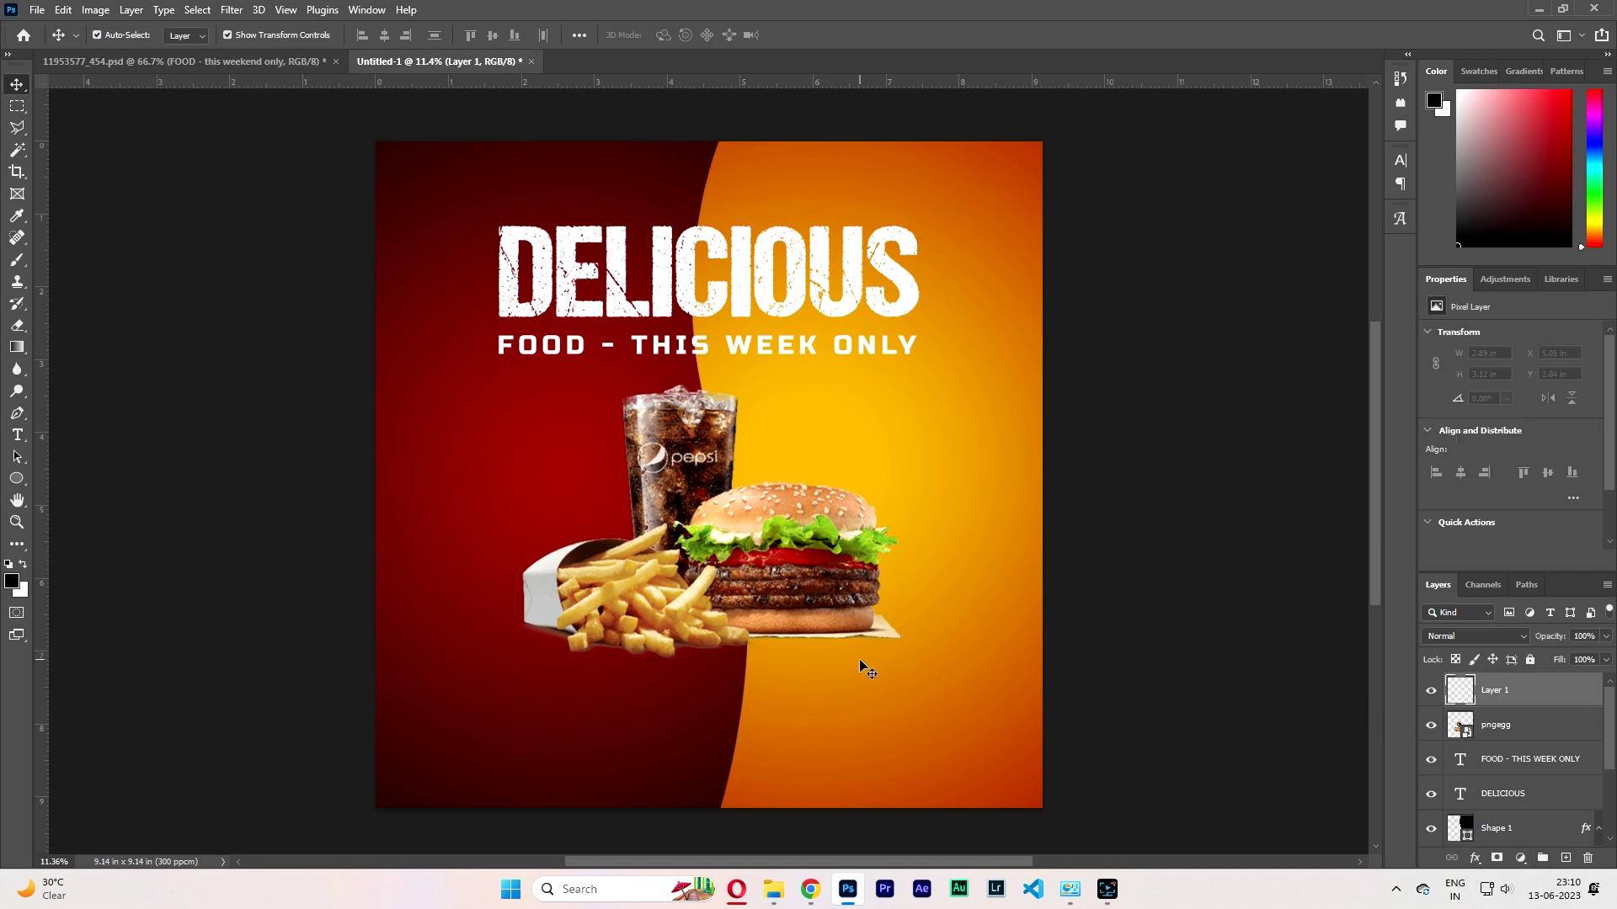
key("l")
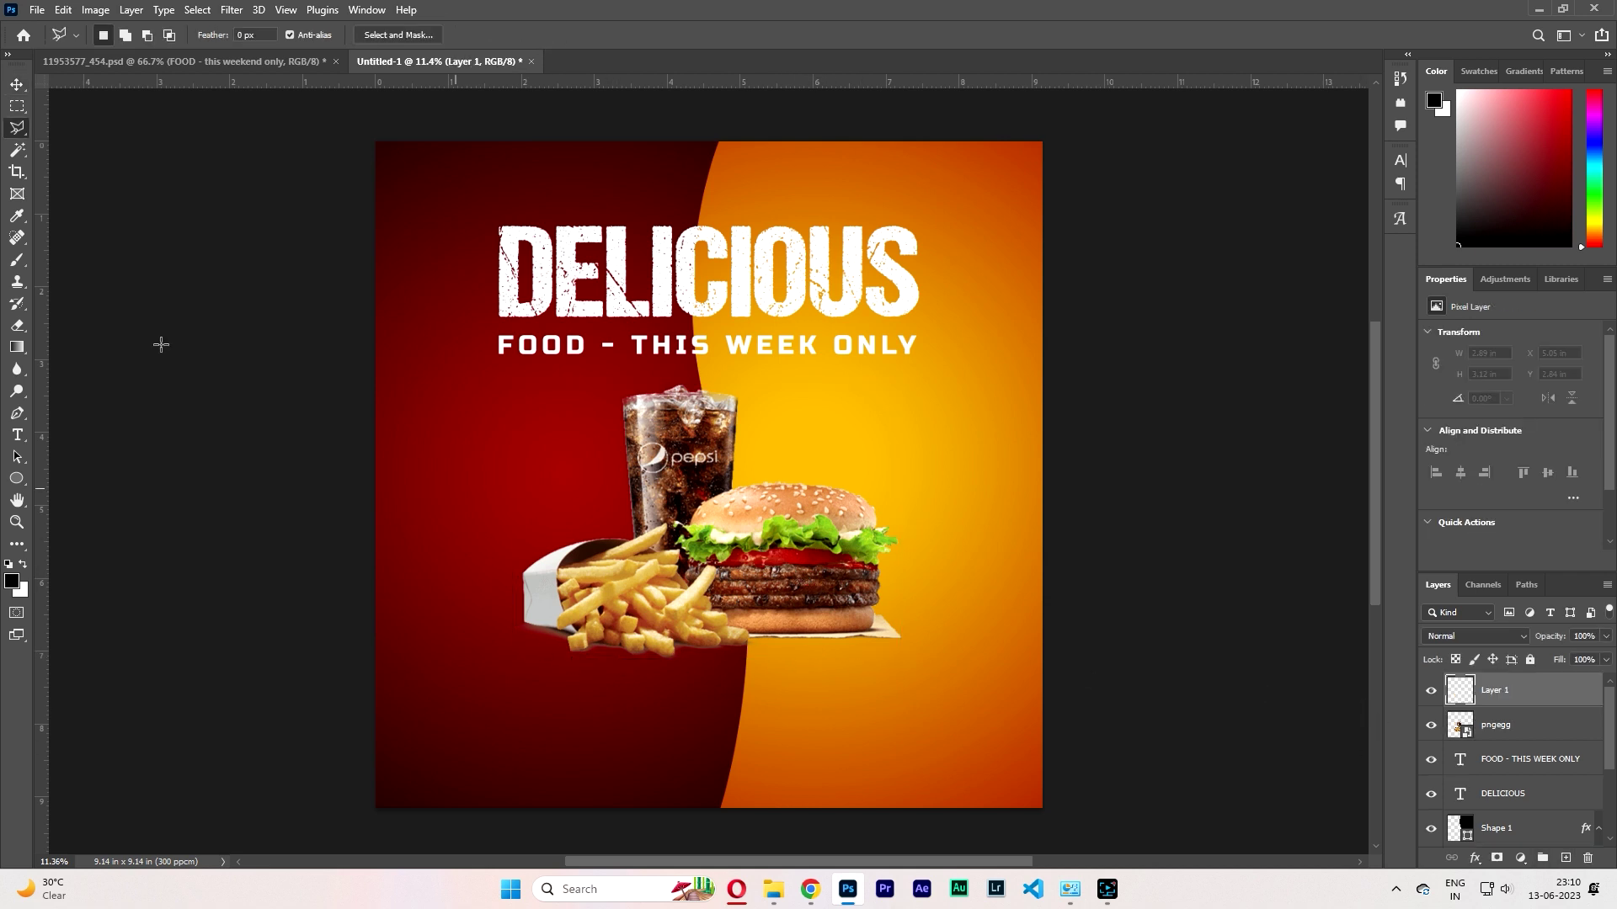
right_click(16, 127)
left_click(67, 127)
mouse_move(576, 635)
left_mouse_down()
mouse_move(832, 624)
mouse_move(891, 646)
mouse_move(702, 665)
mouse_move(540, 634)
left_mouse_up()
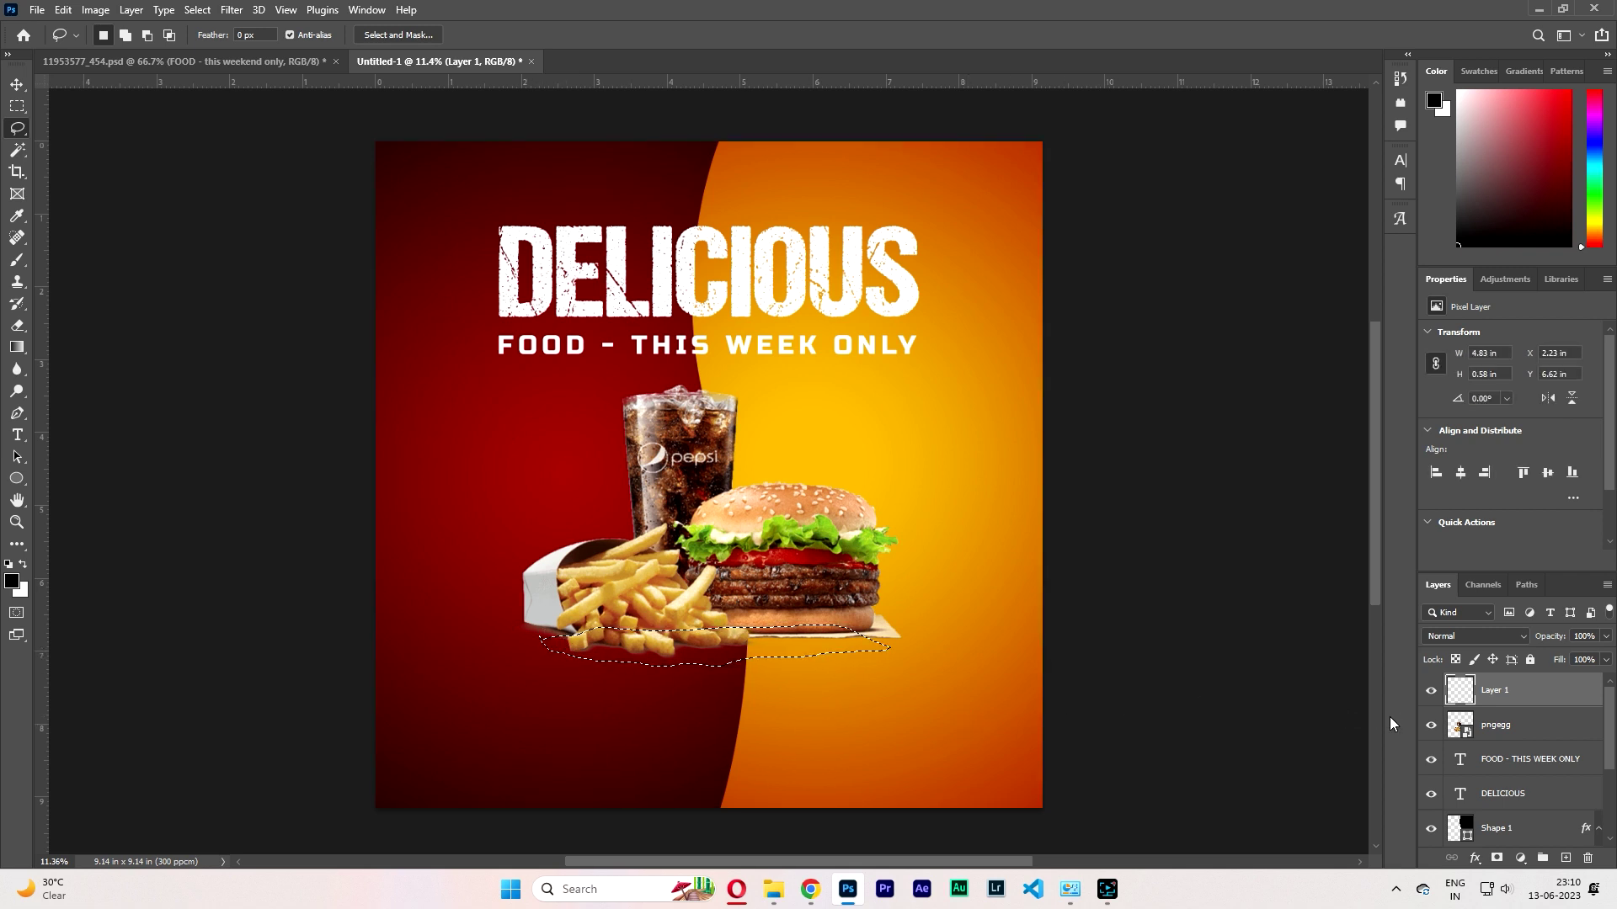
Fill the selection with black, deselect it, and move Layer 1 beneath the pngegg layer.
key("x")
key("ctrl+BackSpace")
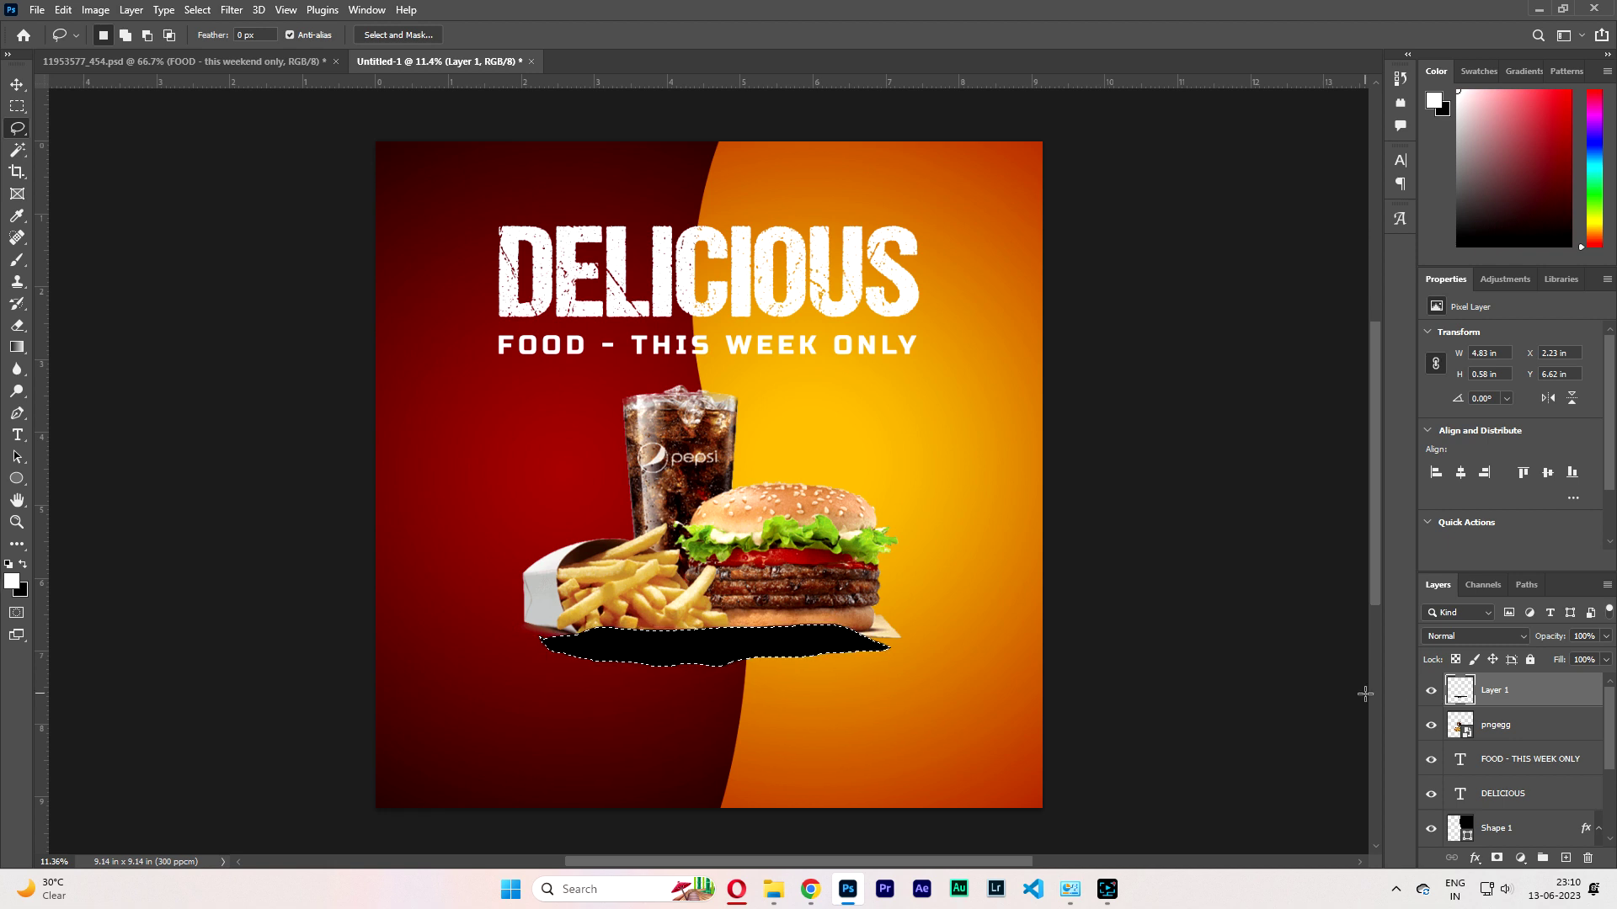
key("ctrl+d")
left_click_drag(1584, 700, 1578, 746)
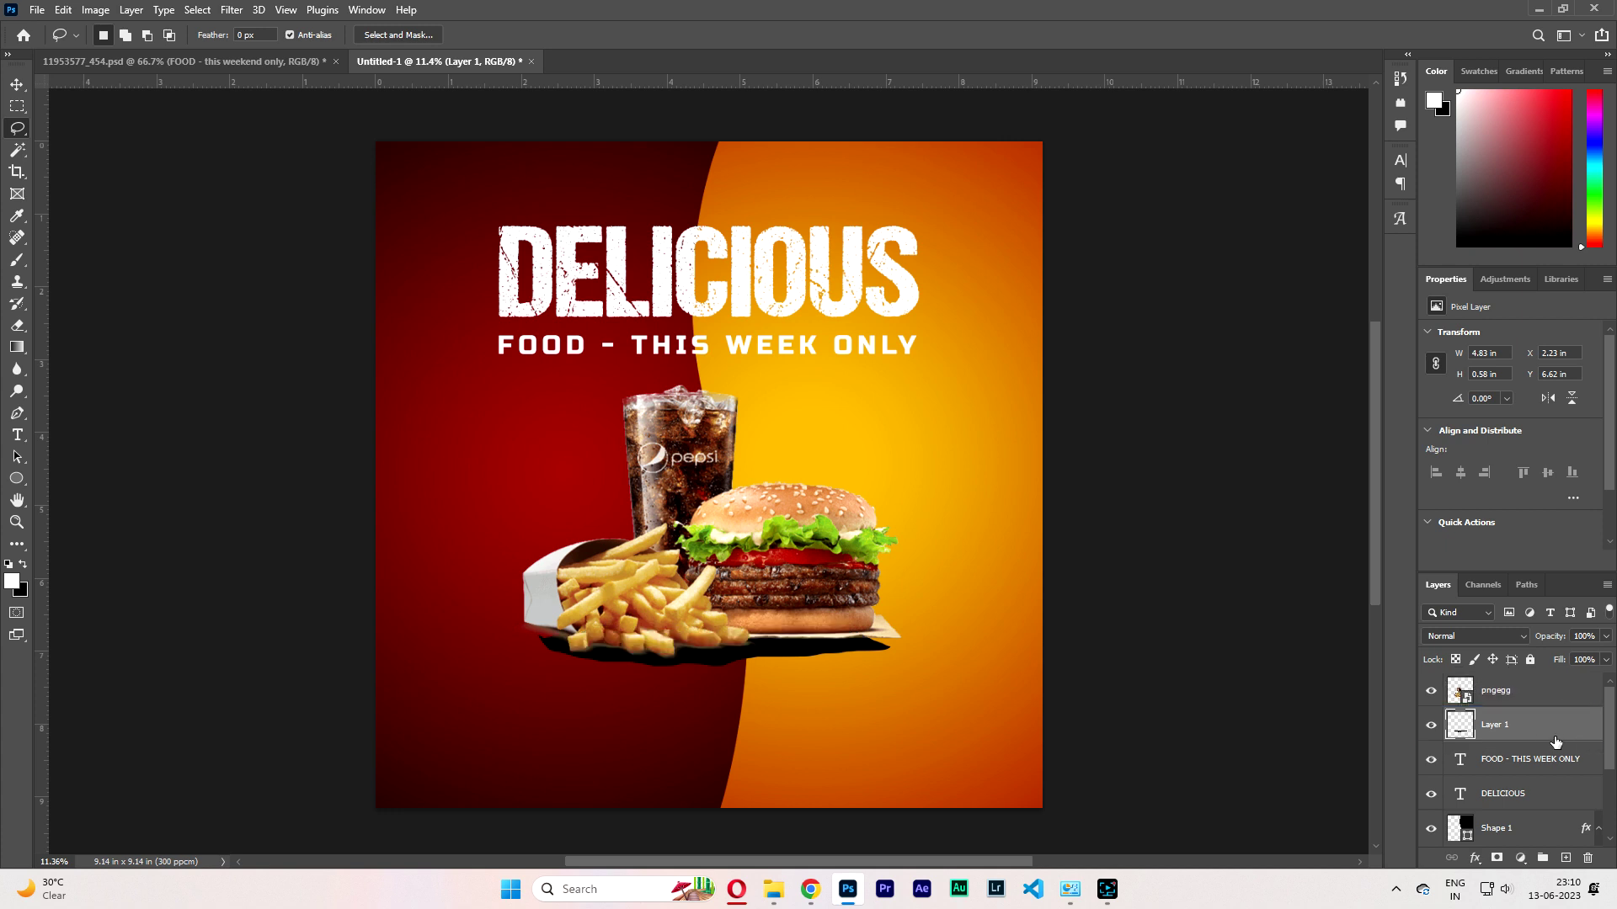
Apply a Gaussian Blur with a radius of about 190.6 pixels to the black shadow on Layer 1.
left_click(232, 10)
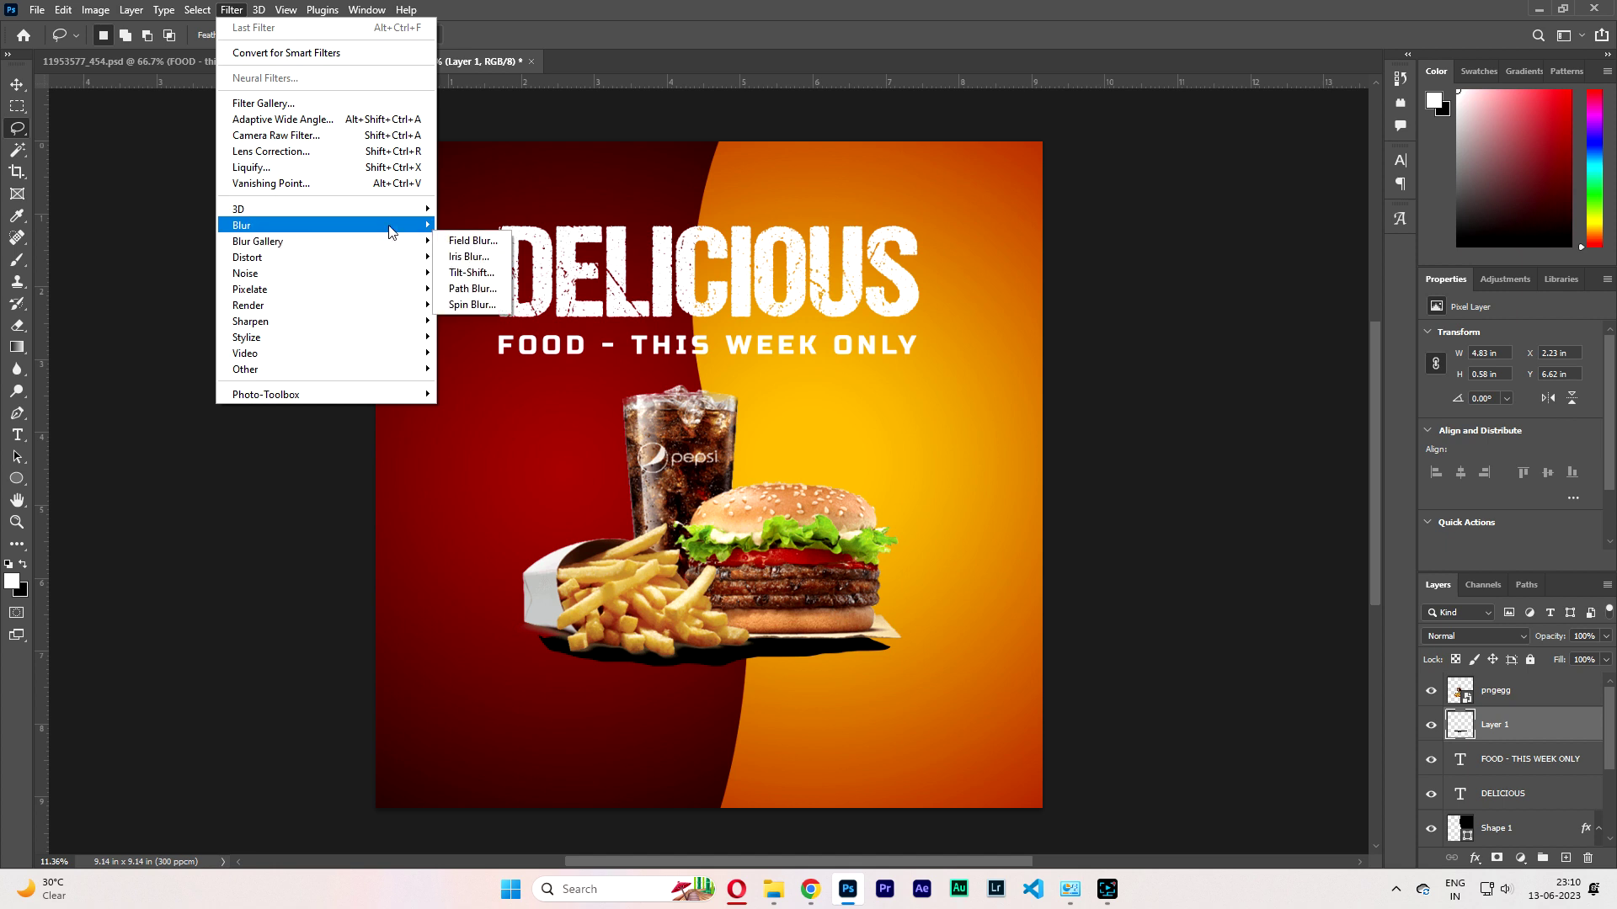
mouse_move(379, 225)
left_click(503, 289)
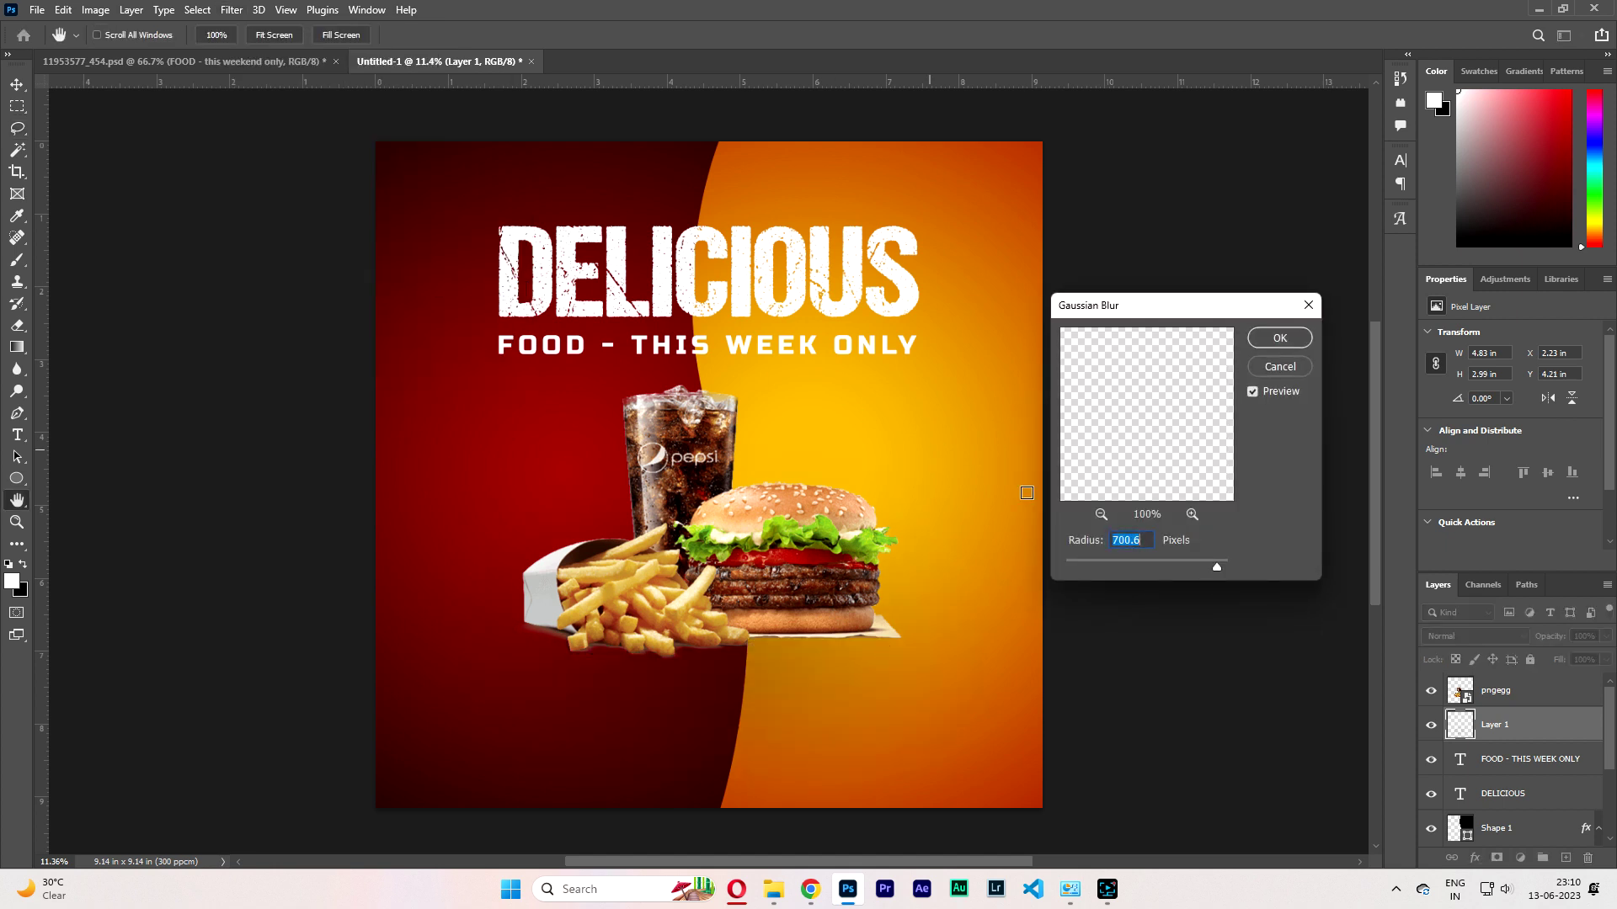
left_click_drag(1219, 566, 1195, 568)
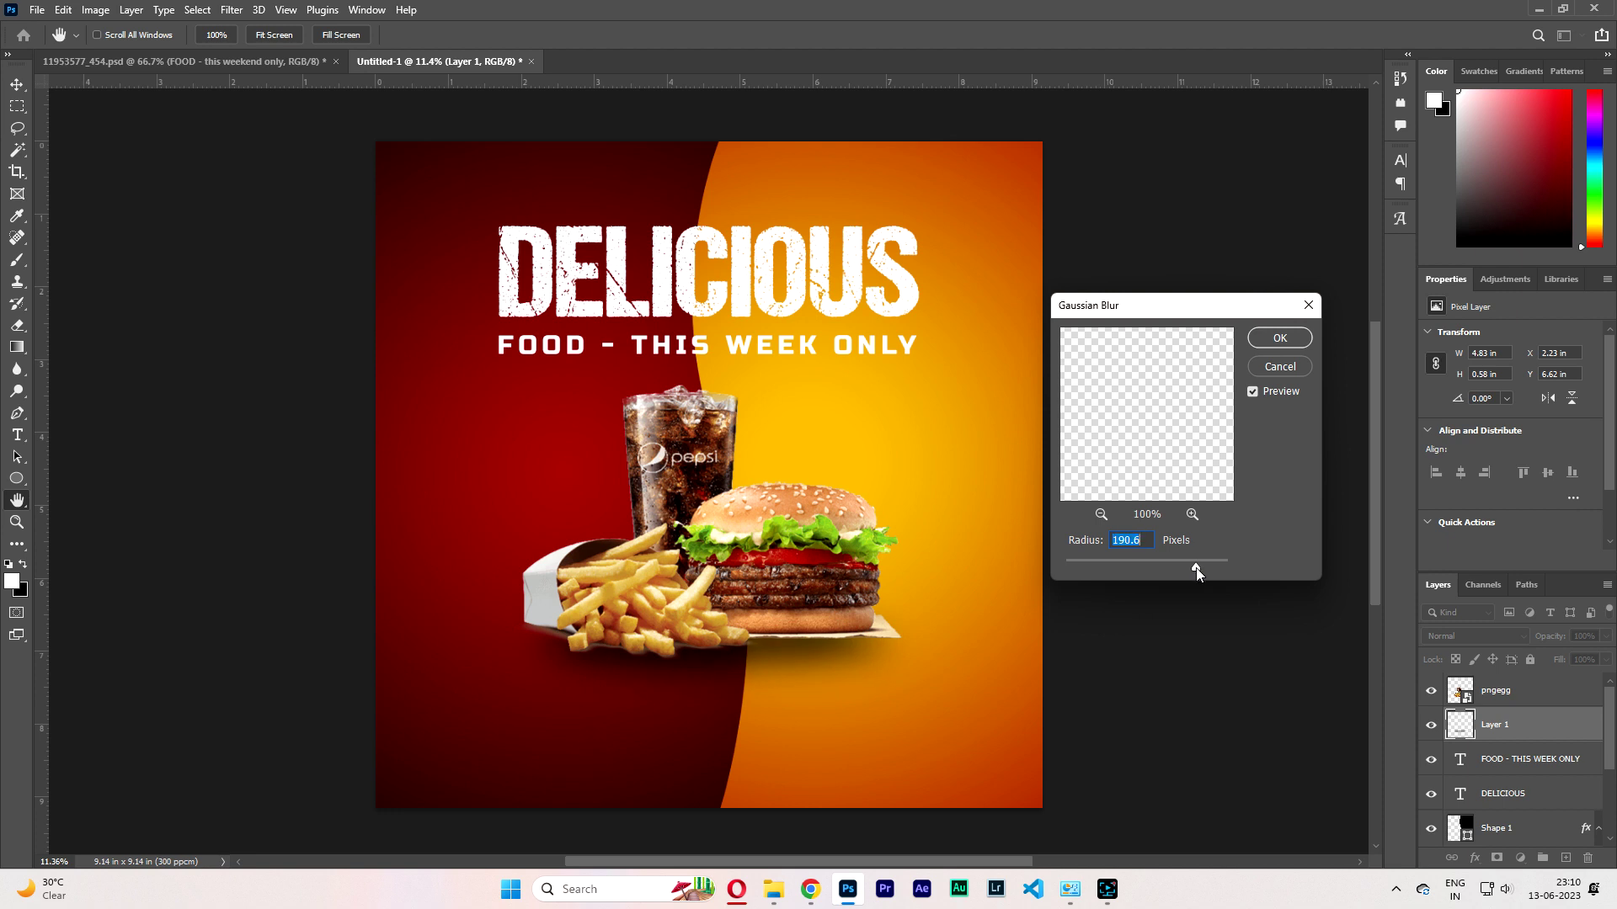
left_click(1276, 338)
key("l")
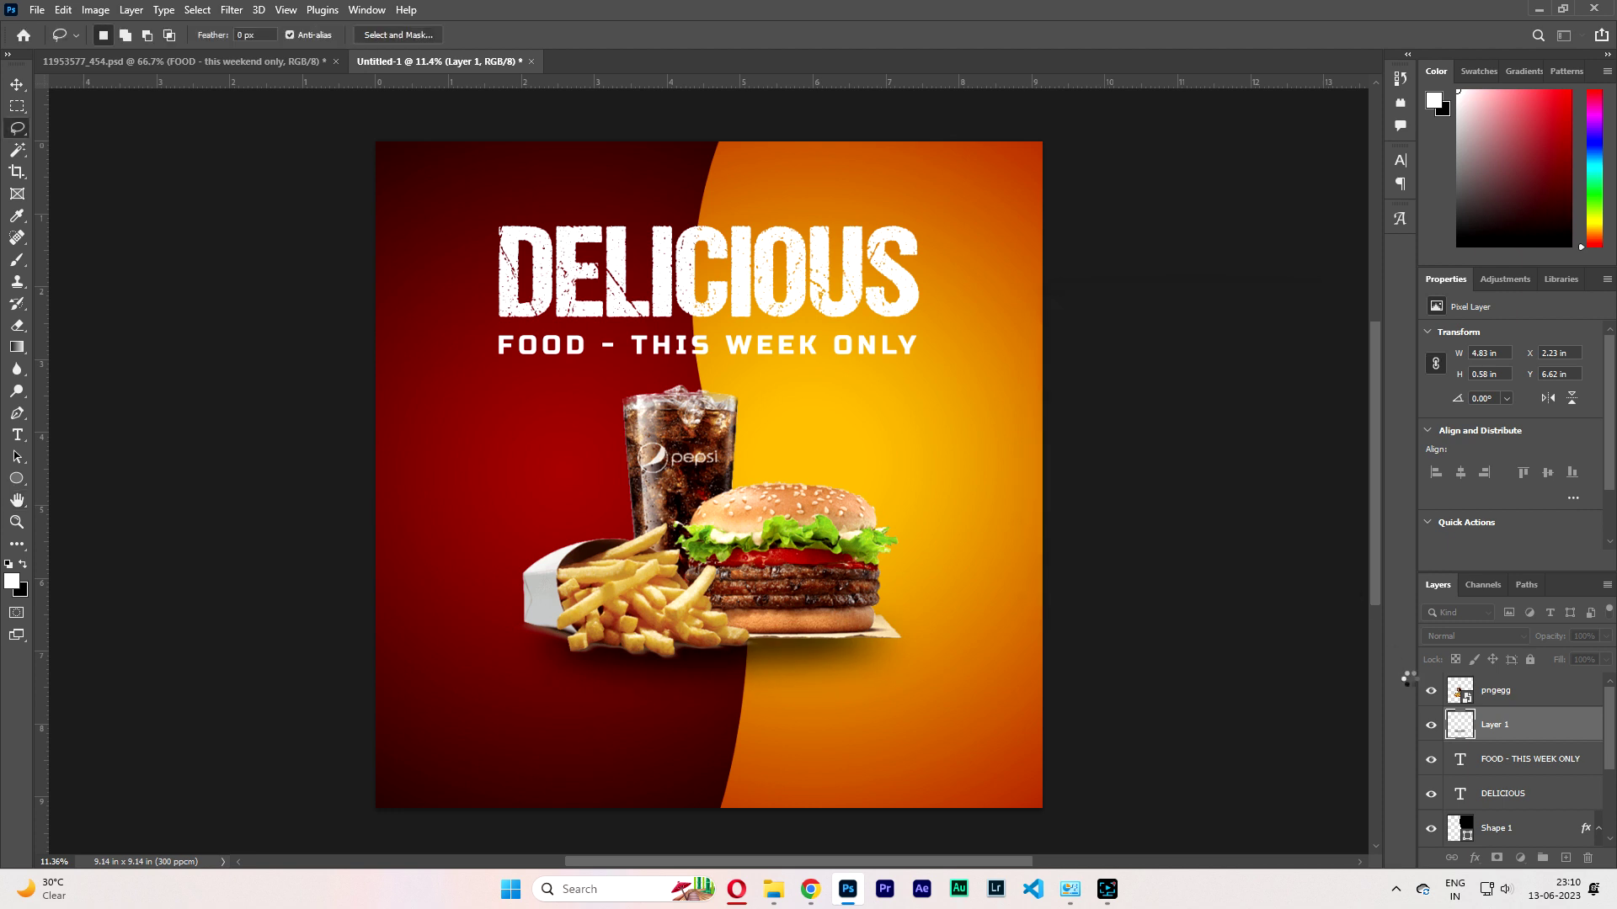
Lower the blurred shadow beneath the food and flatten and widen it to about 5.95 in by 1.12 in.
key("v")
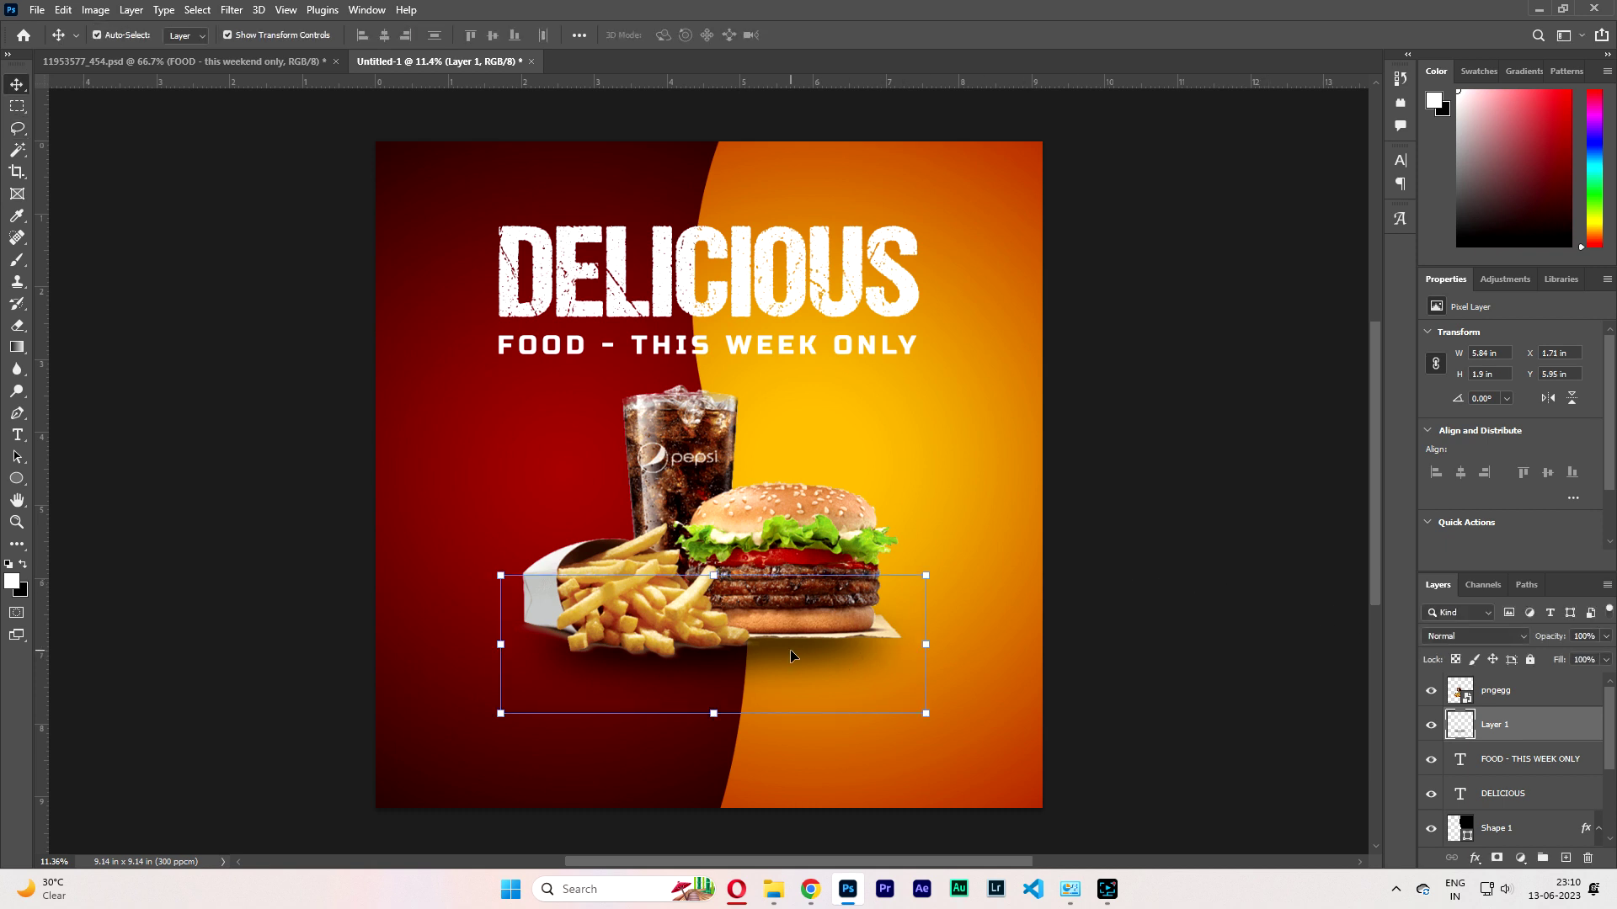
left_click_drag(791, 656, 786, 659)
left_click_drag(706, 576, 706, 620)
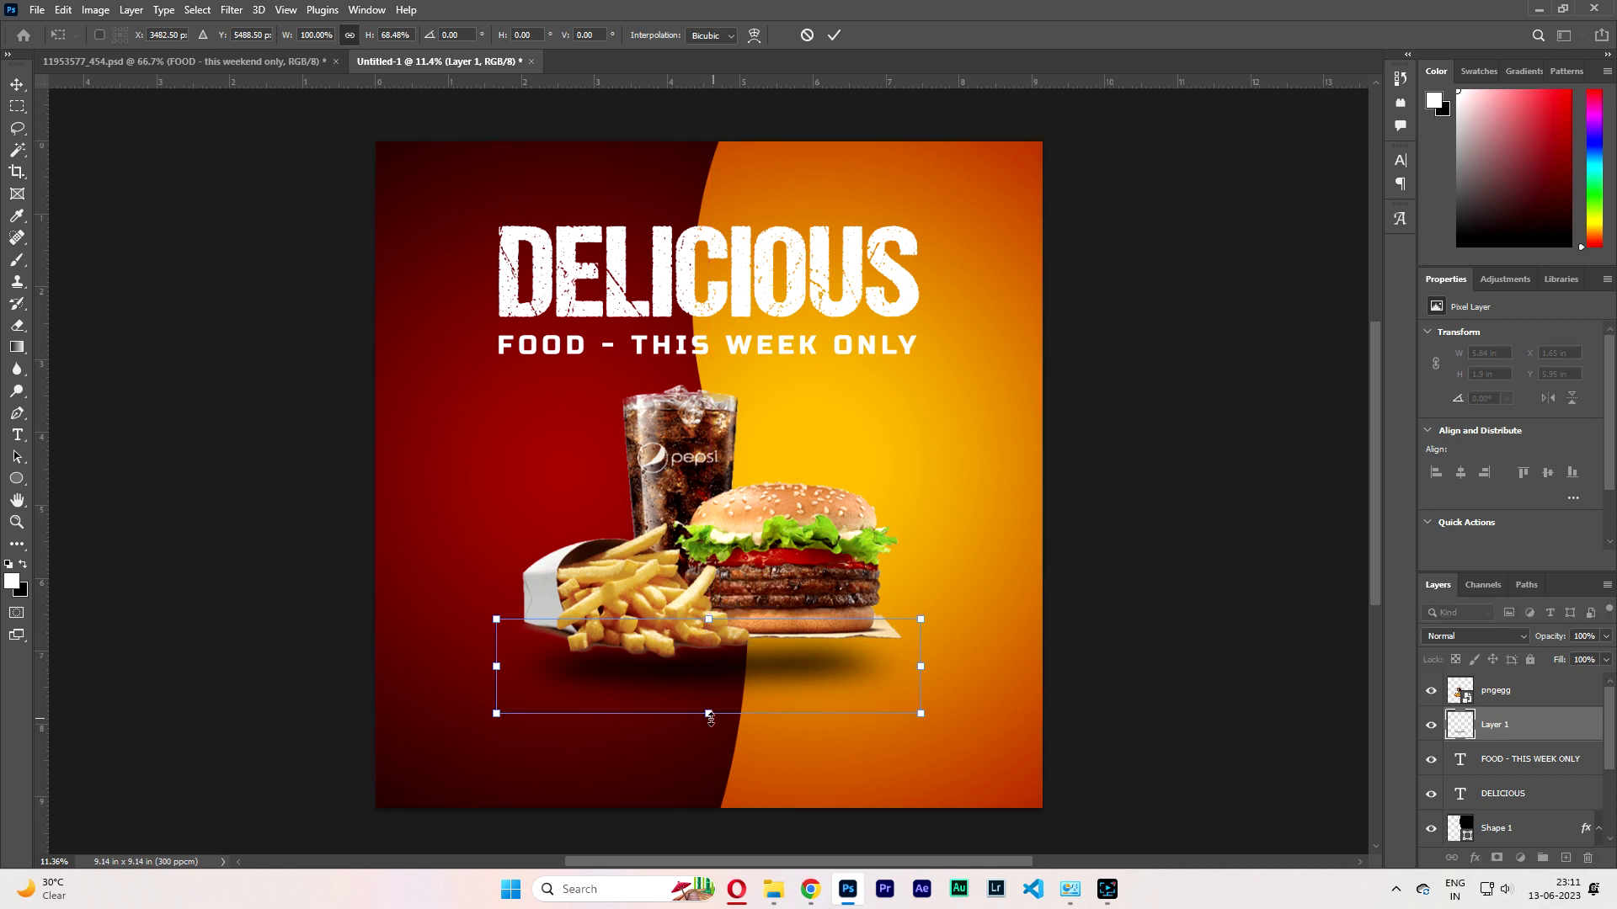
left_click_drag(709, 715, 710, 707)
left_click_drag(920, 666, 927, 664)
key("Return")
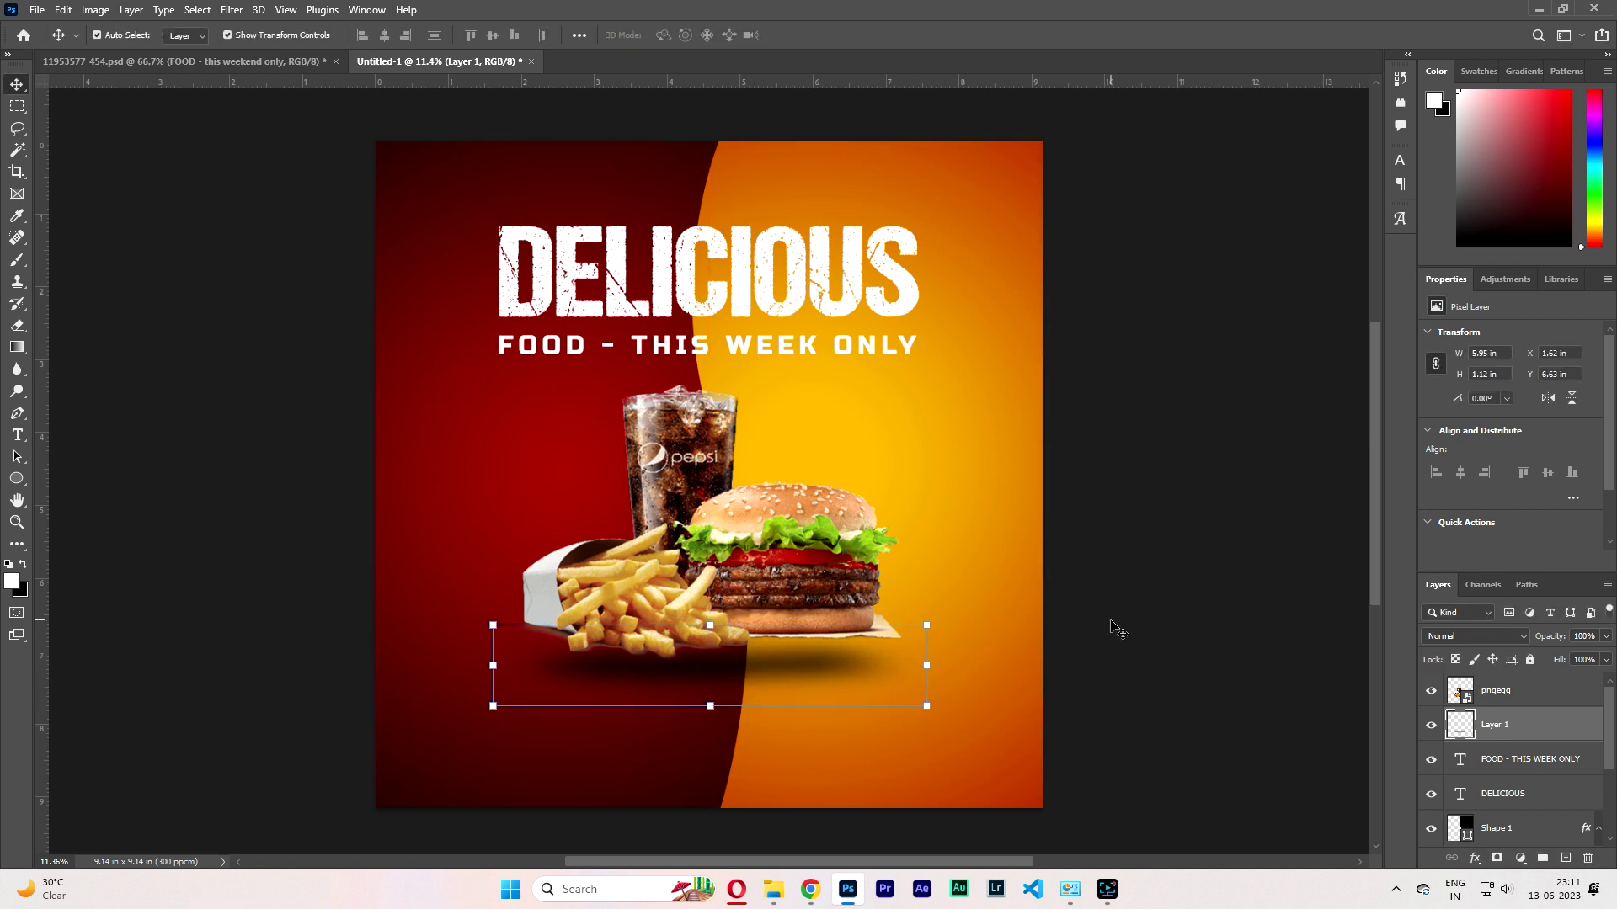
left_click(1113, 626)
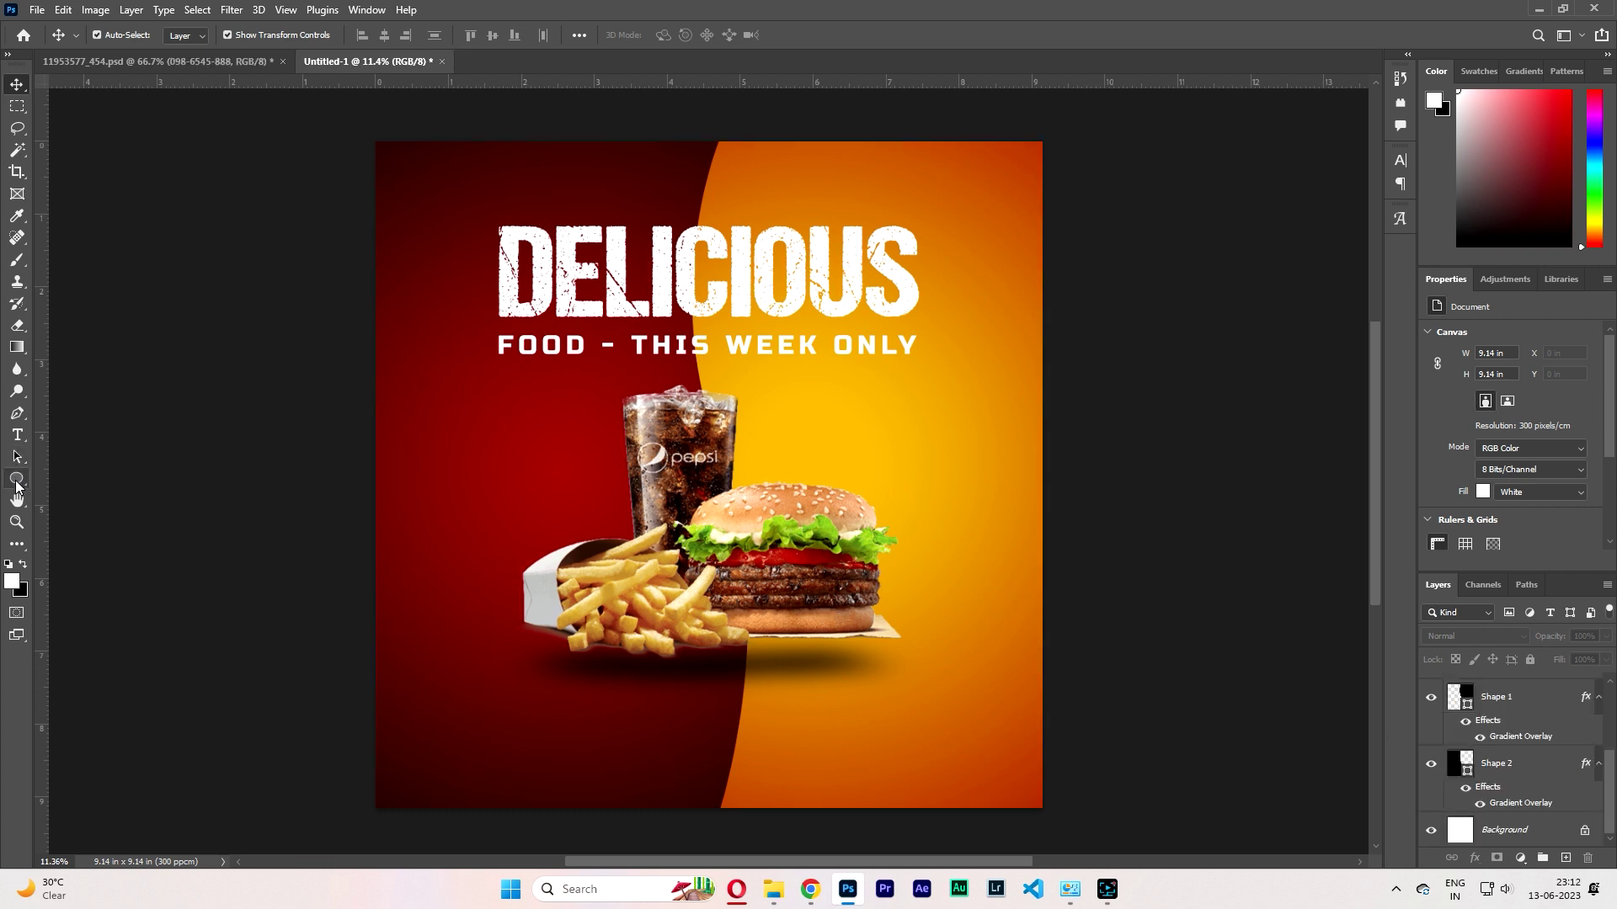
Draw a white rectangle about 1.7 in by 0.42 in near the poster's lower-right corner and fully round its corners into a pill shape.
right_click(16, 480)
left_click(54, 478)
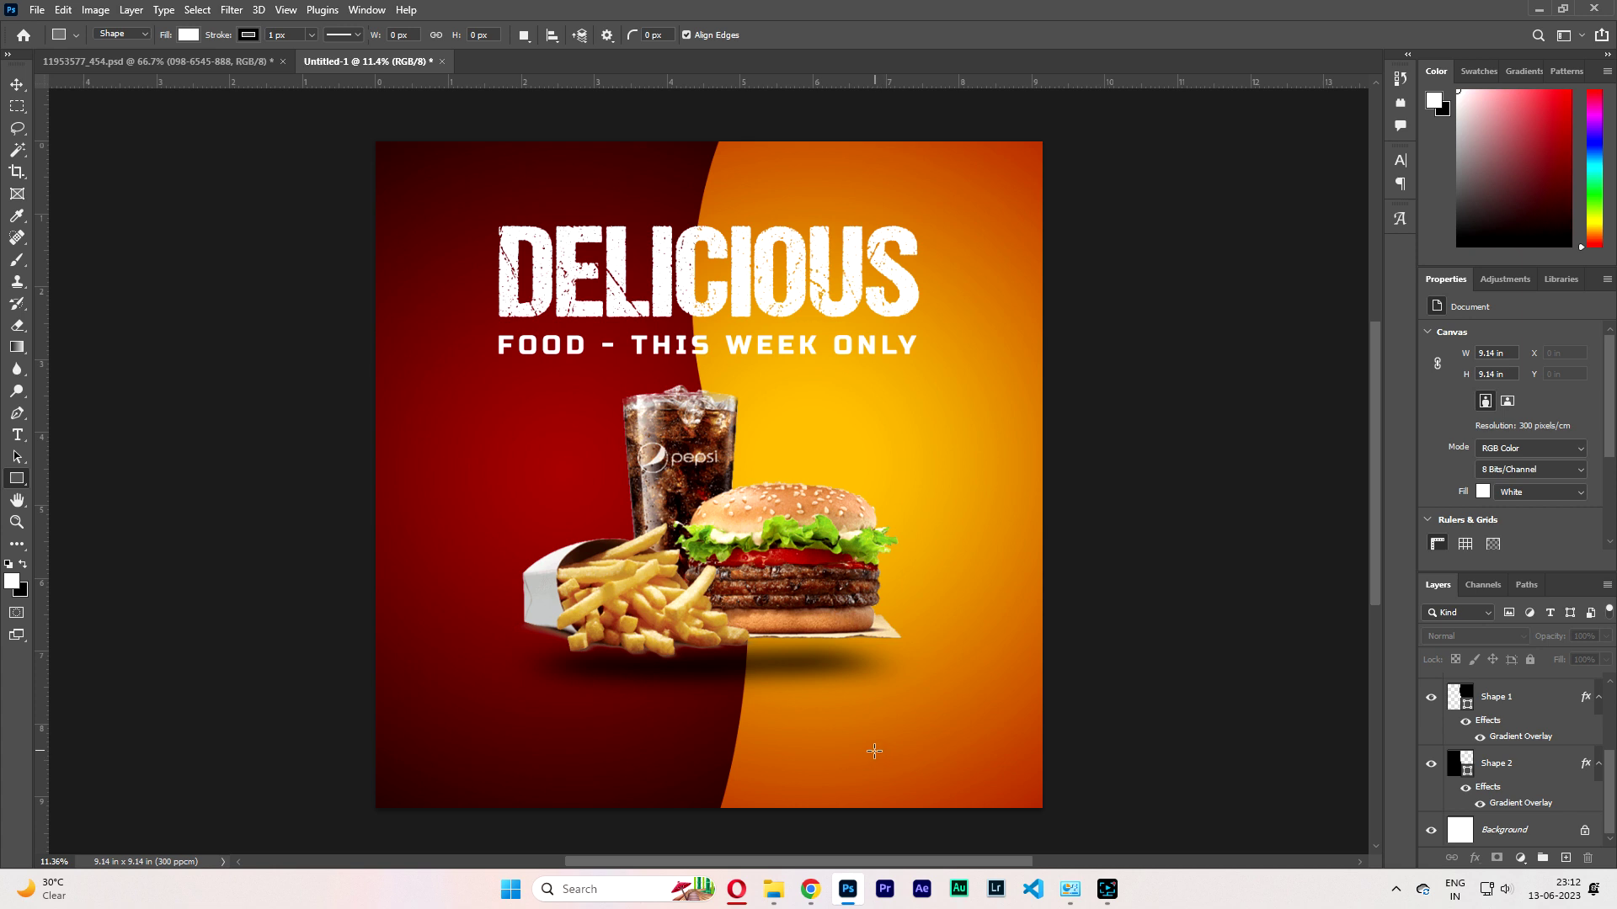
left_click_drag(874, 751, 997, 782)
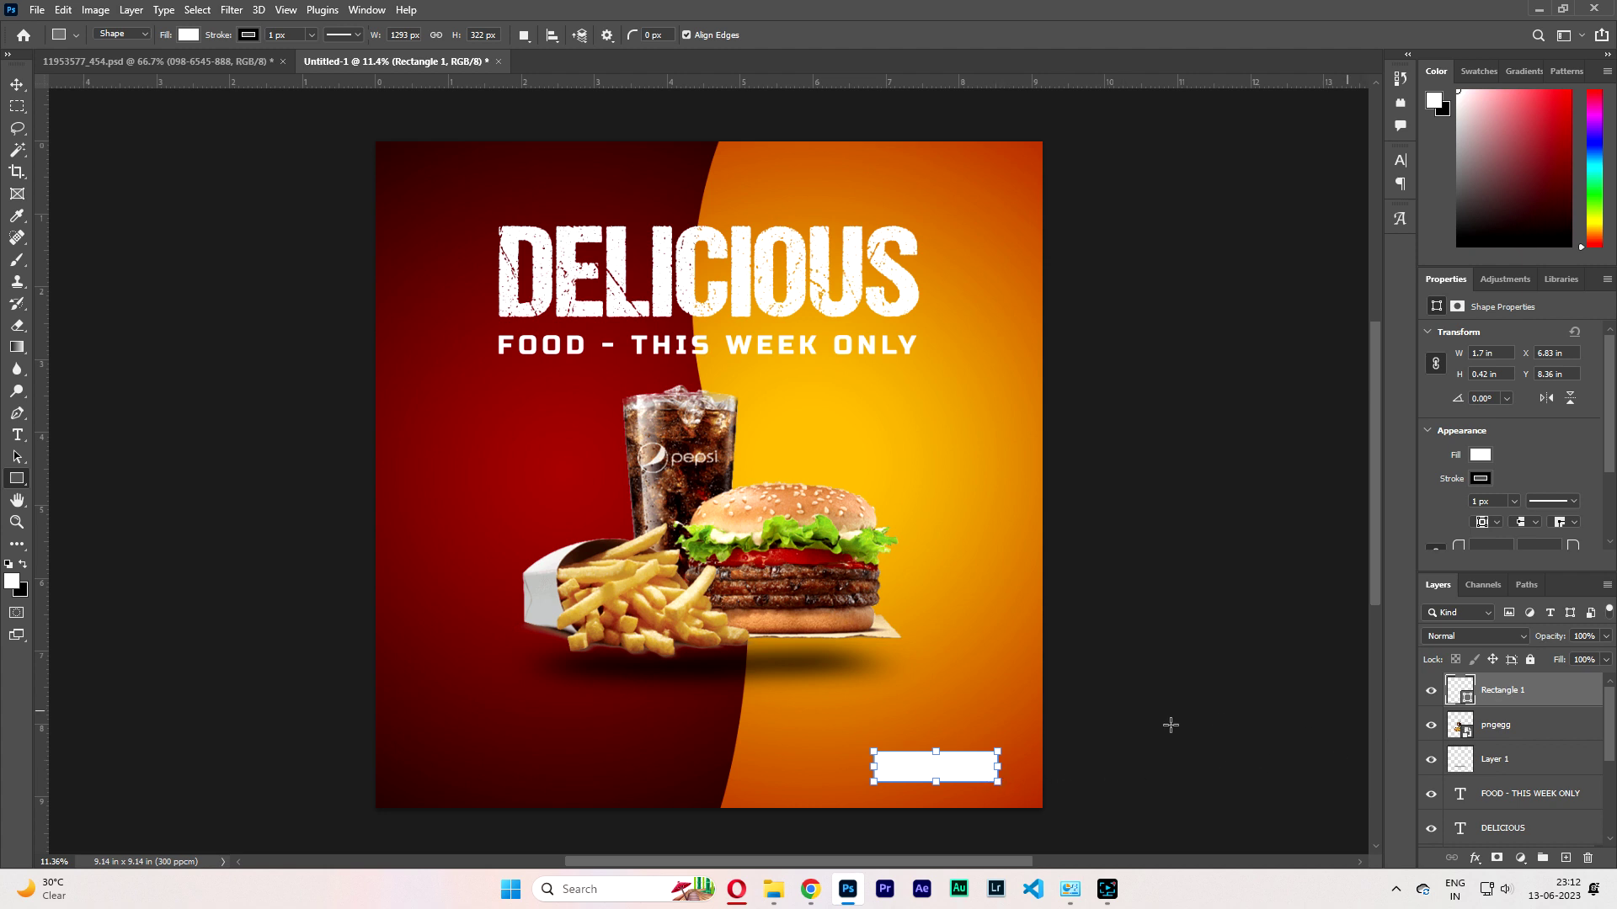
key("v")
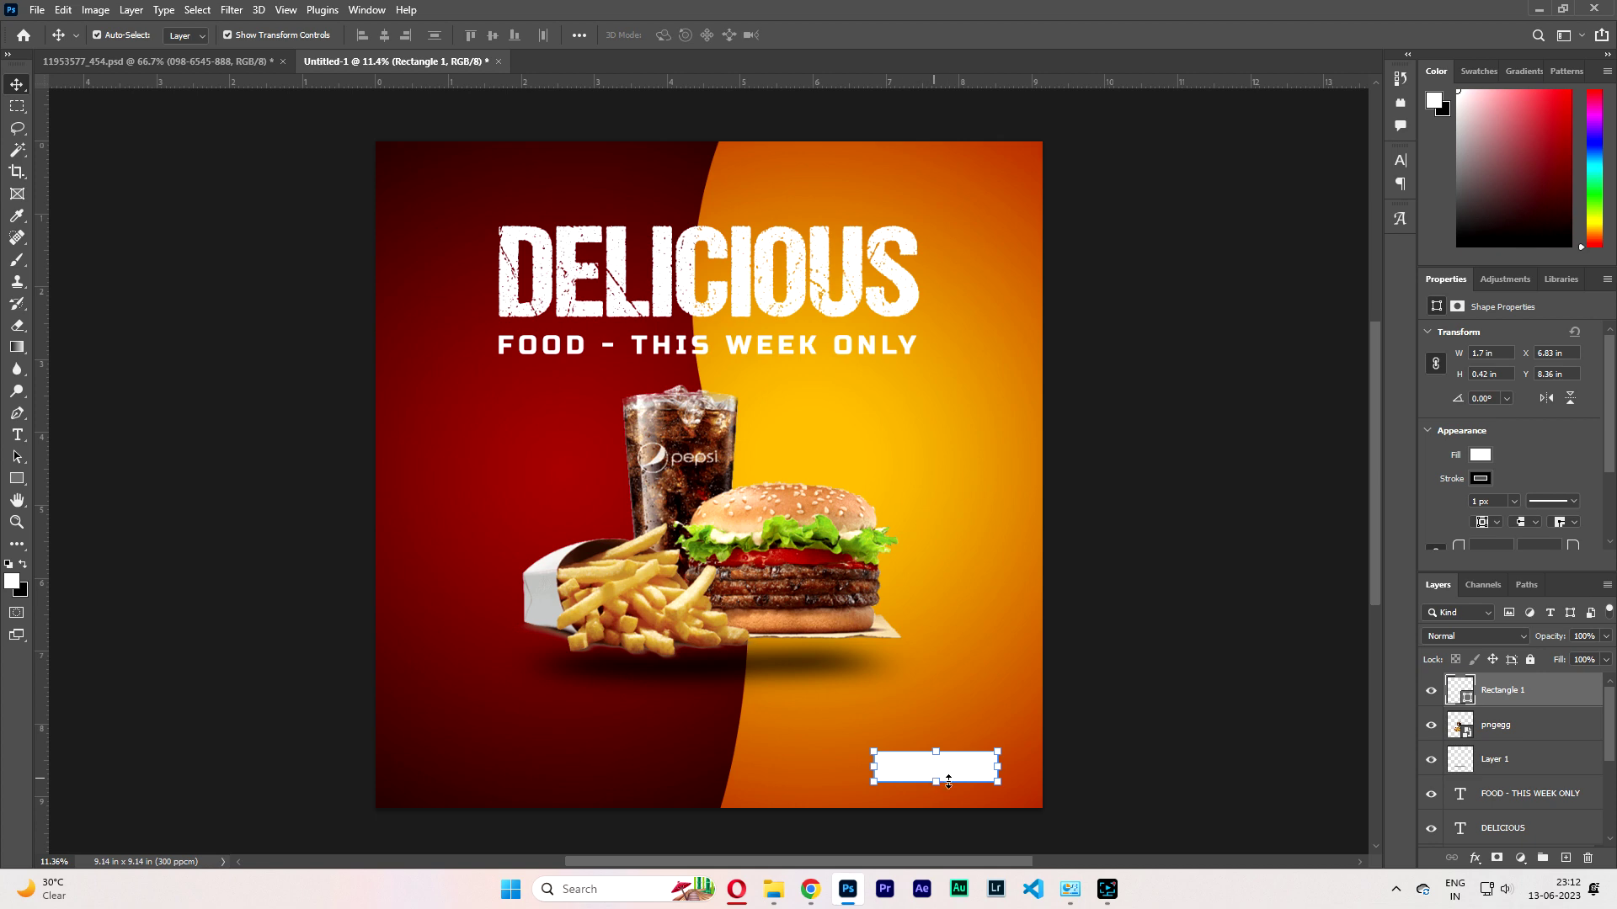
scroll(970, 811, "up", 2)
scroll(970, 808, "up", 3)
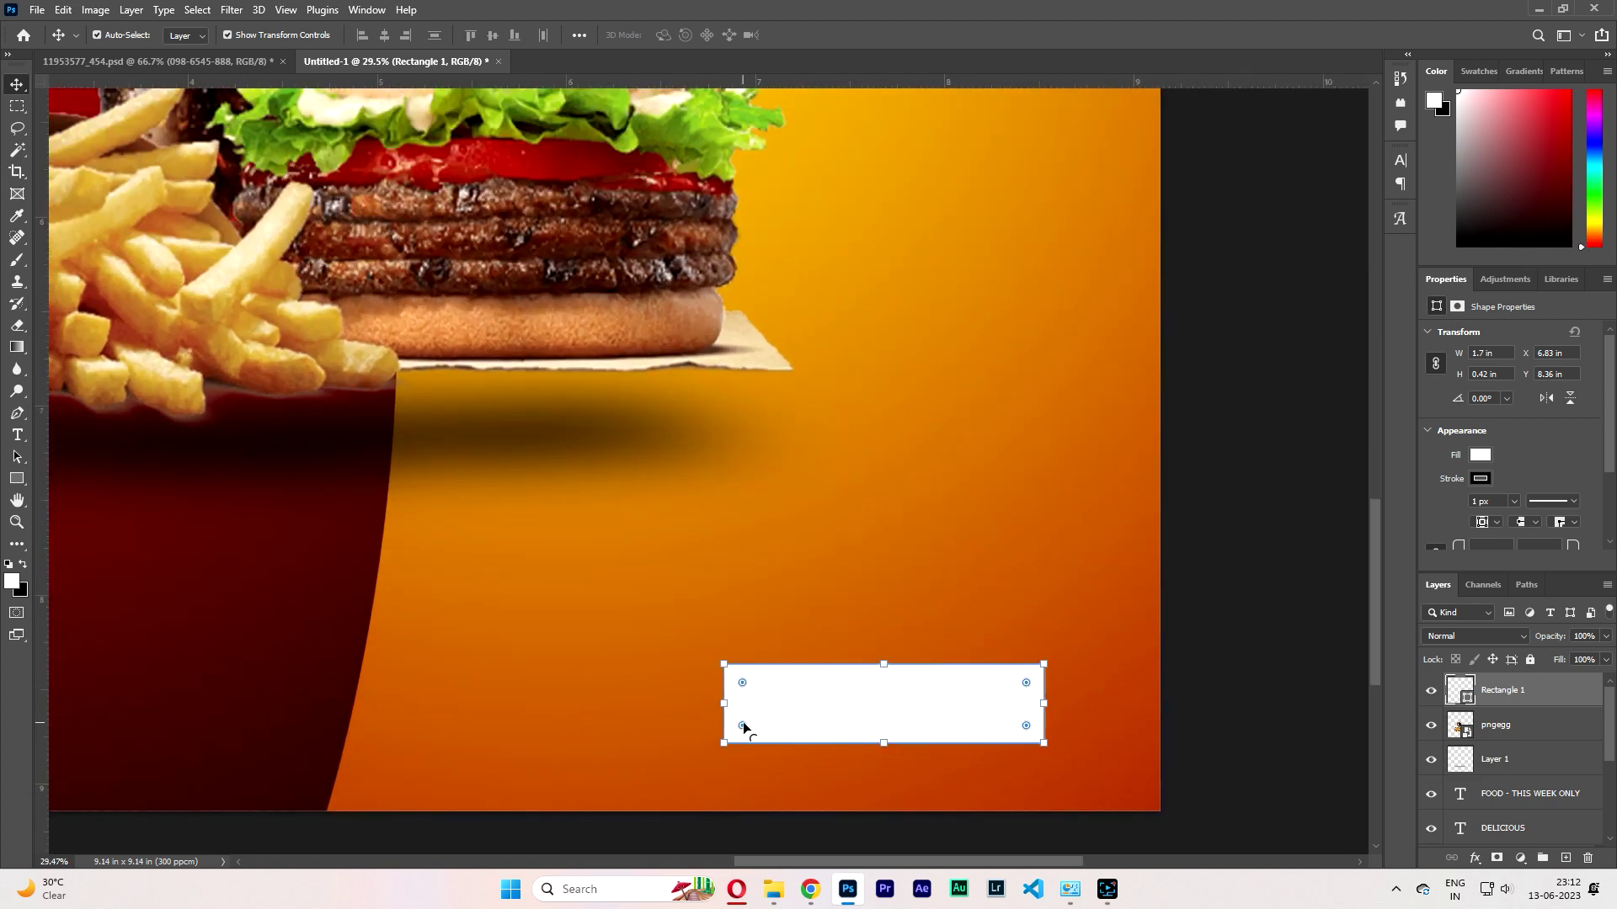
left_click_drag(743, 722, 821, 728)
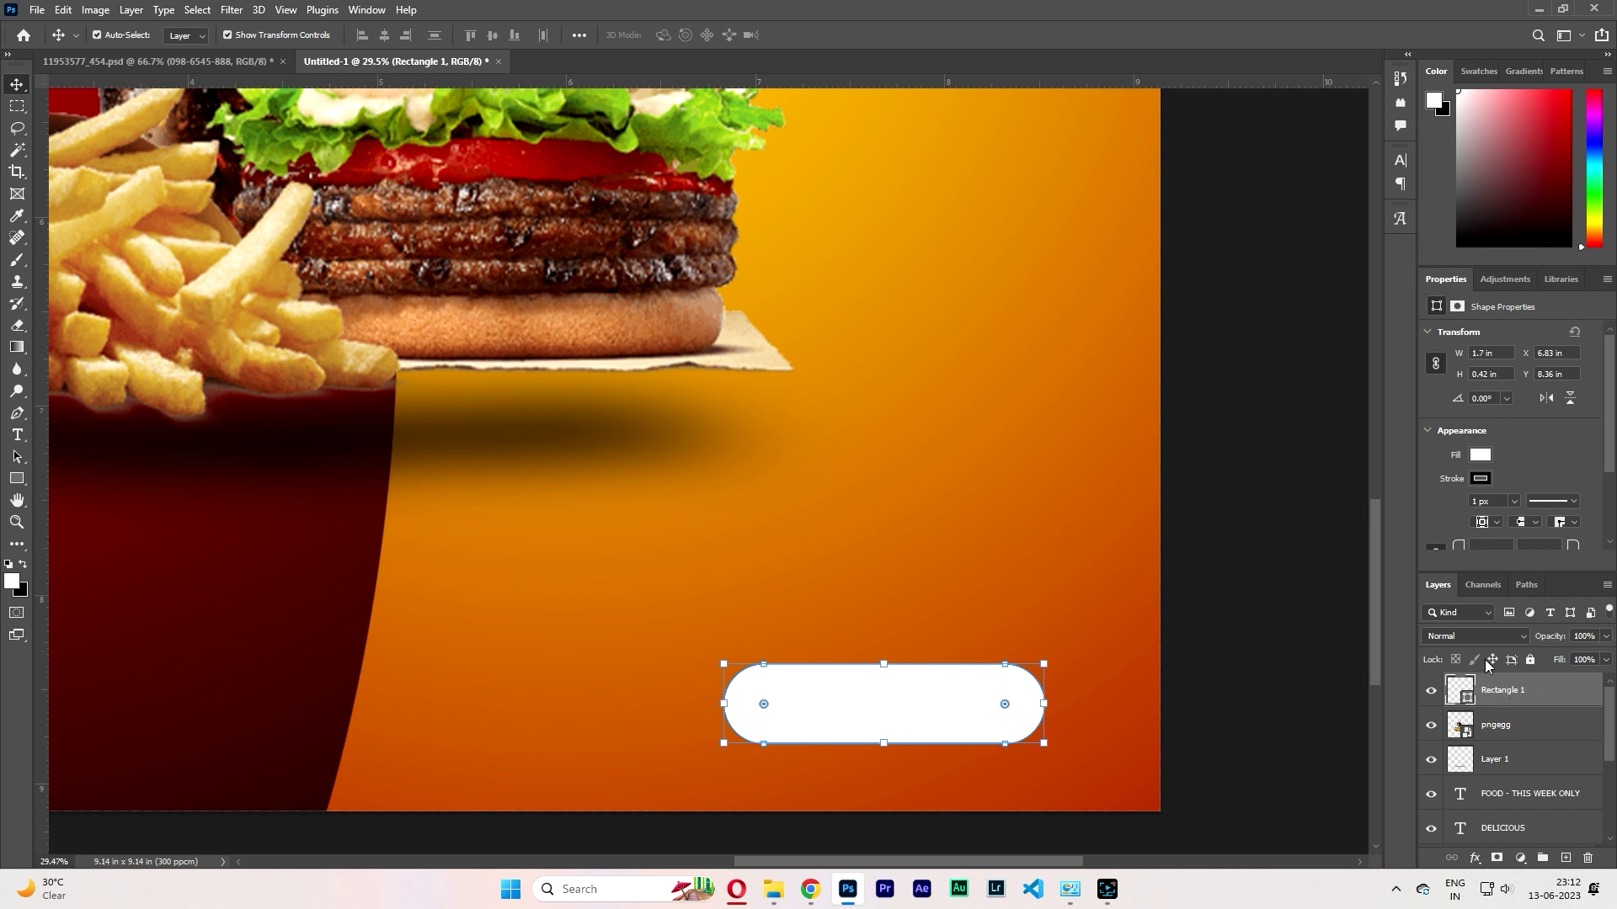
Try a red-to-yellow and a magenta-to-purple gradient fill on the rounded rectangle.
scroll(1525, 525, "down", 1)
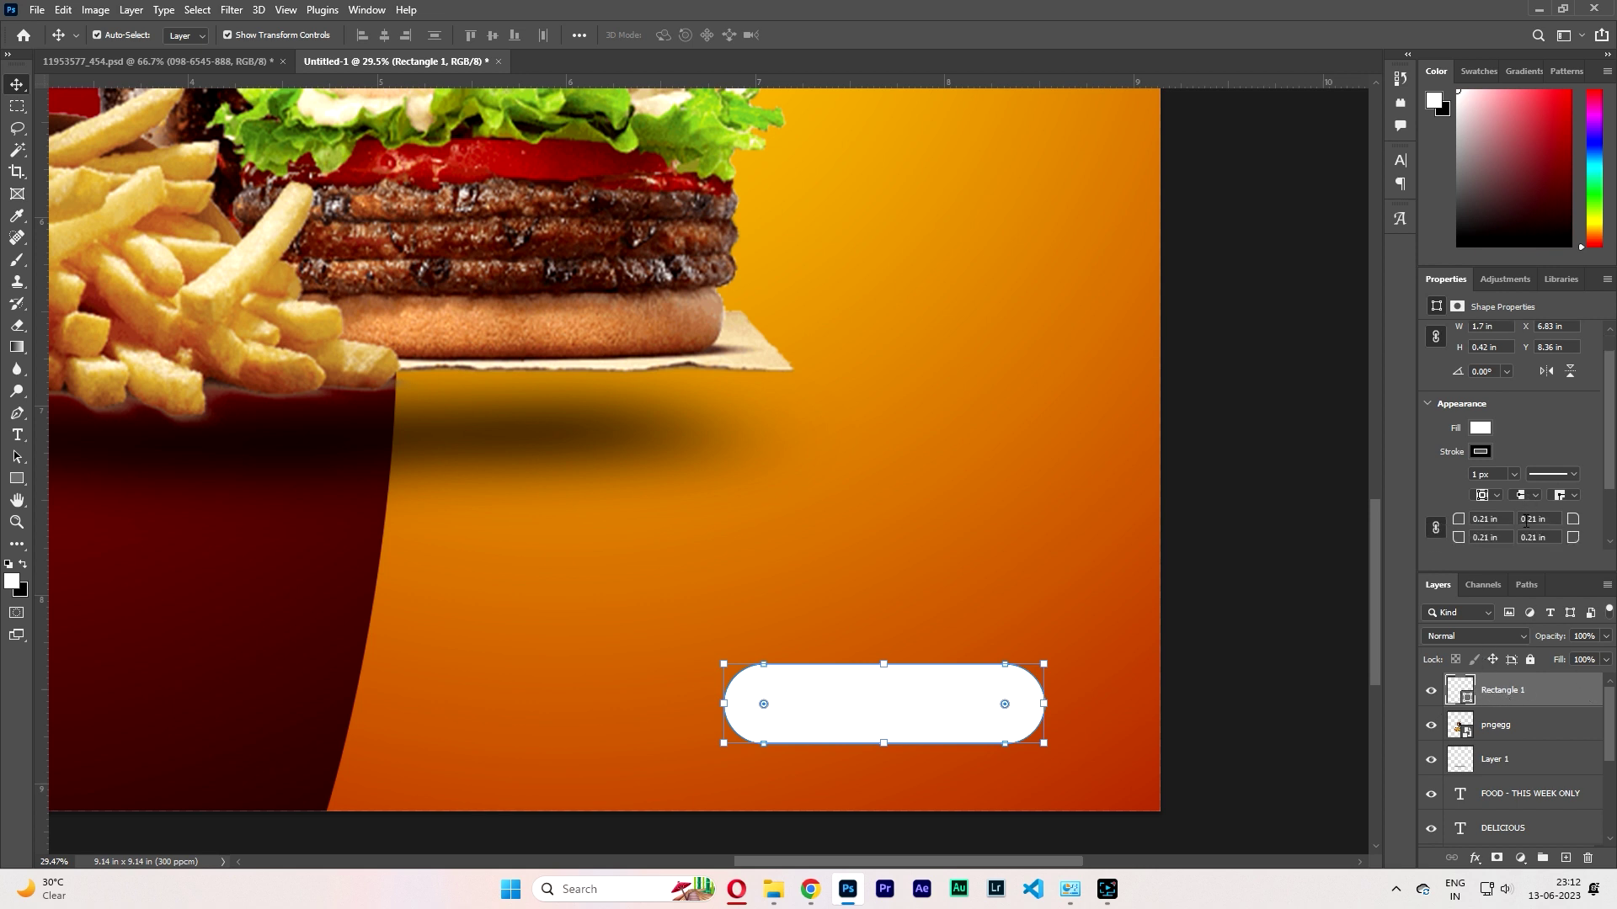
left_click(1480, 429)
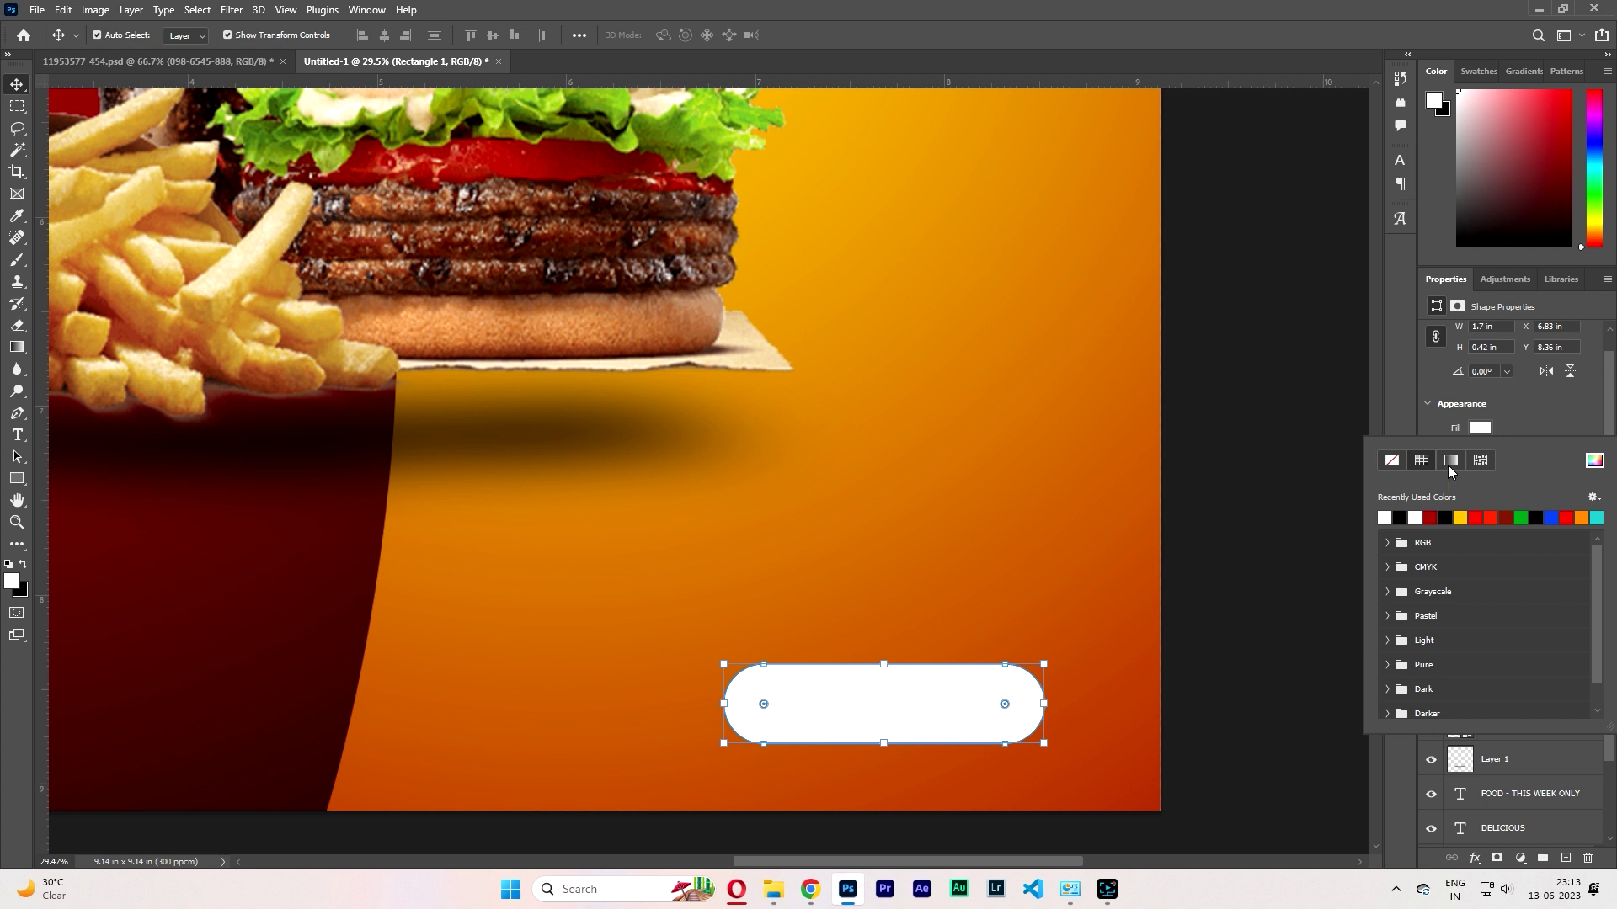
left_click(1451, 462)
left_click(1389, 520)
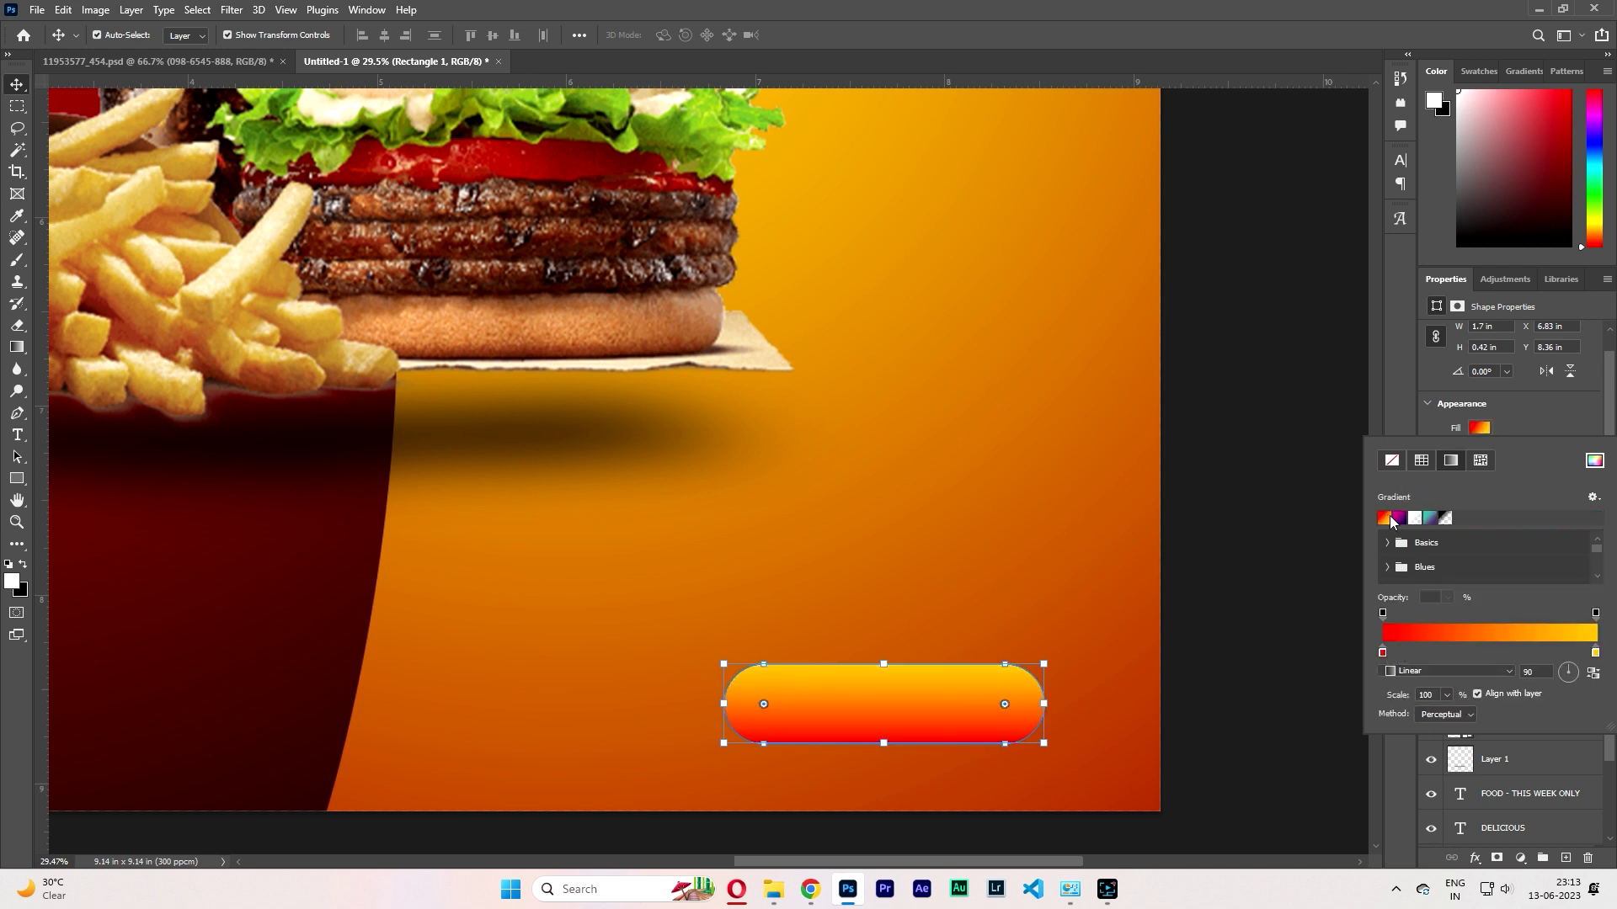
left_click(1403, 519)
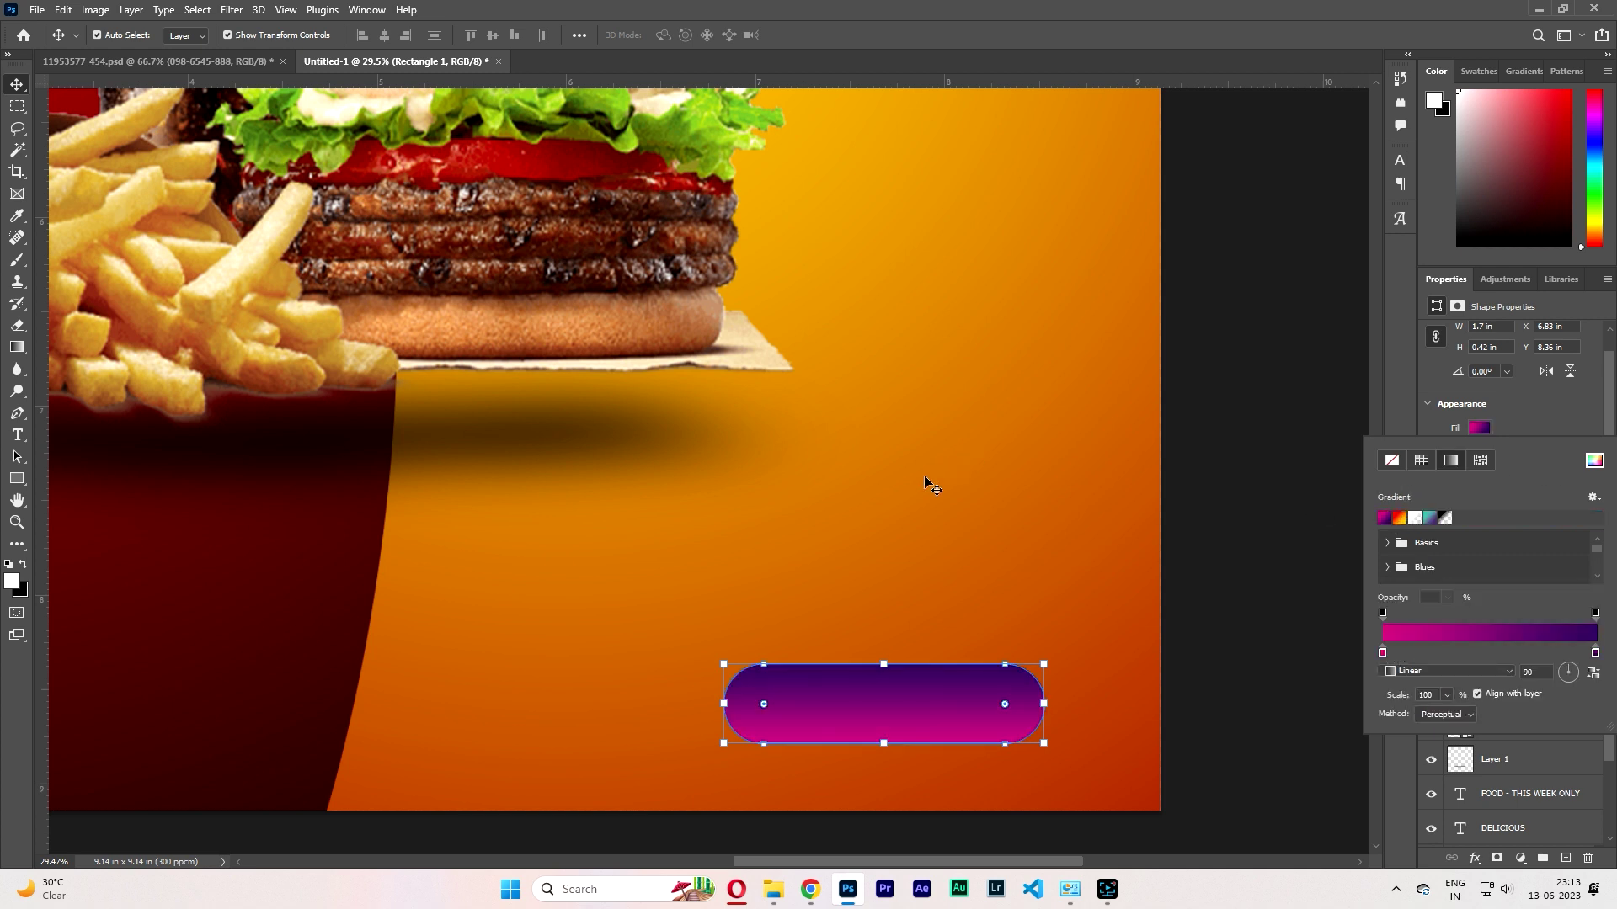
left_click(1436, 633)
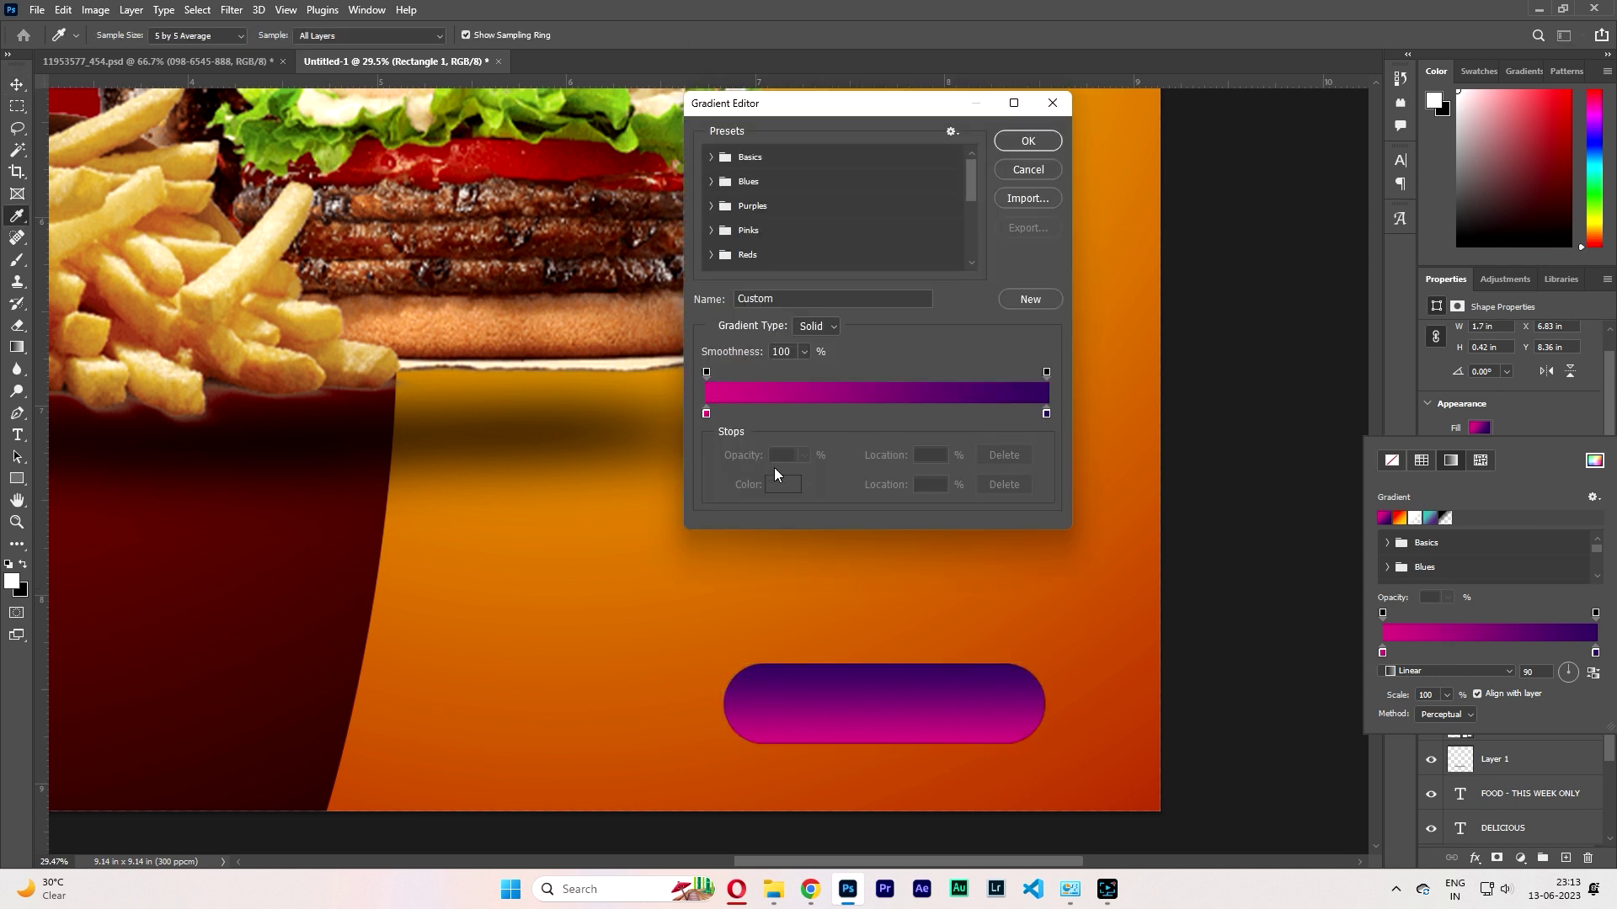
left_click(1054, 176)
left_click(1480, 427)
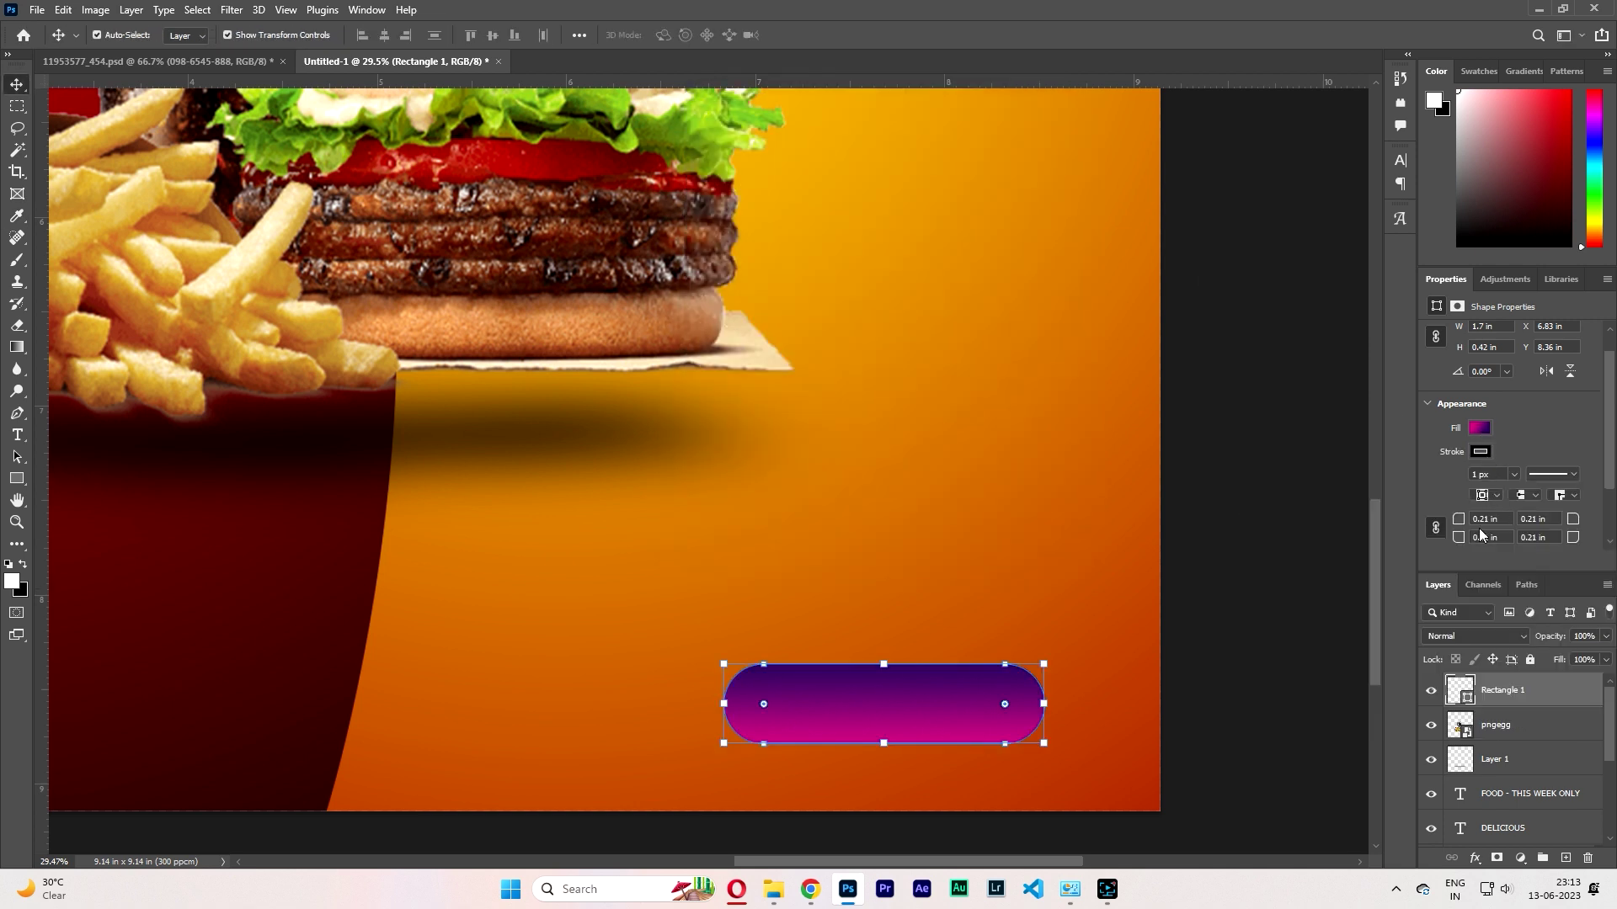
Set the rounded rectangle's fill to solid orange.
scroll(1481, 536, "down", 1)
left_click(1479, 391)
left_click(1391, 424)
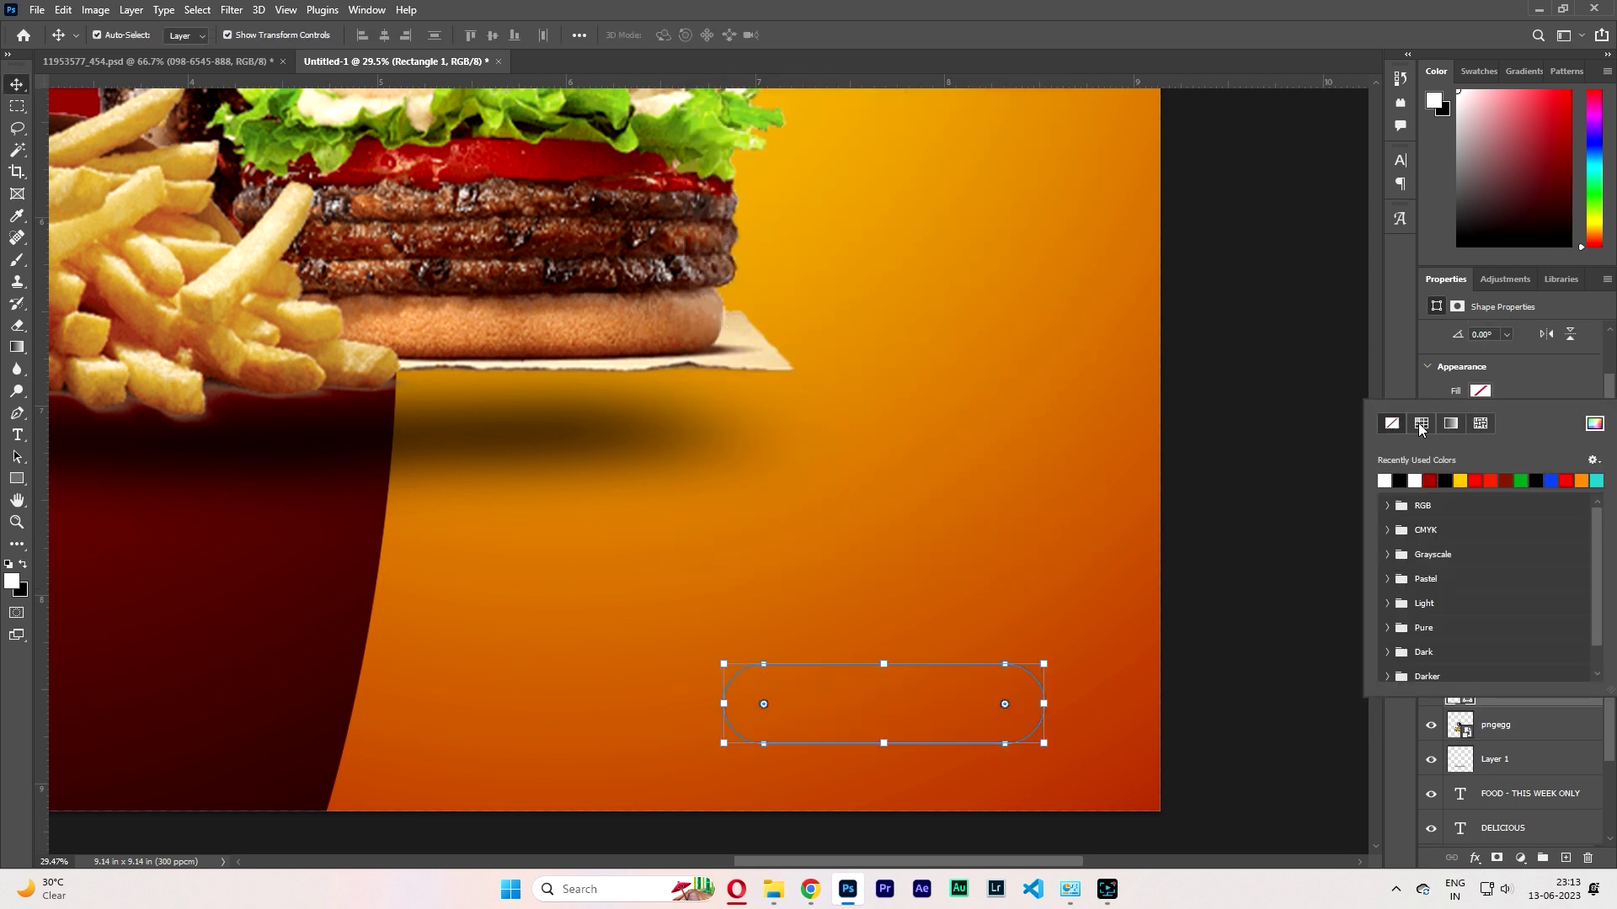
left_click(1421, 425)
left_click(1460, 481)
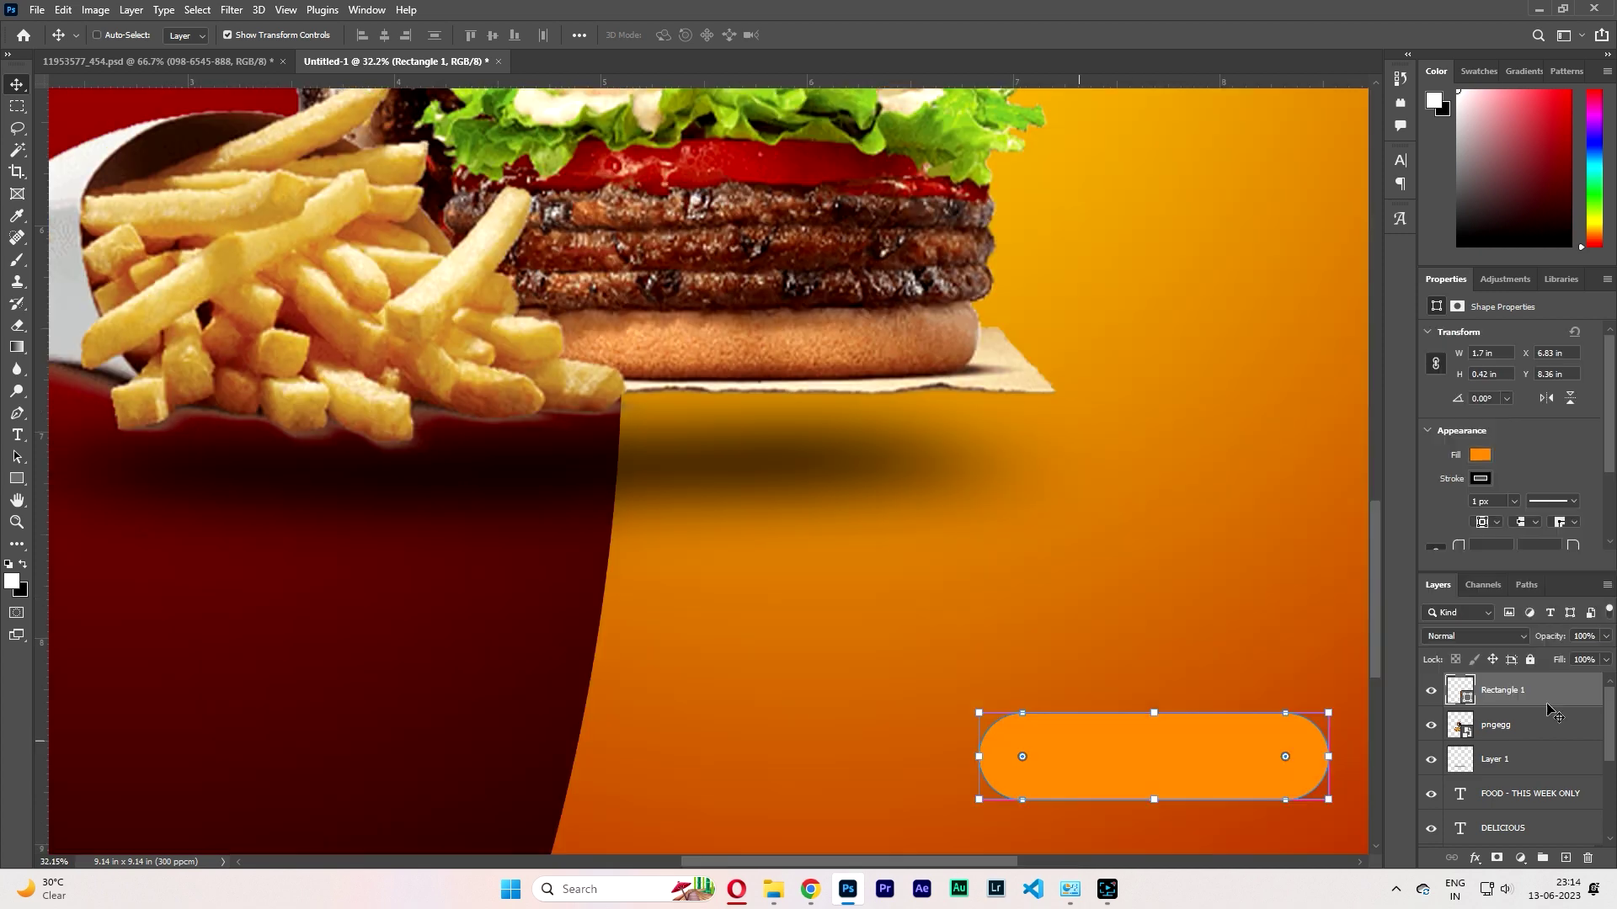
Add the text ORDER NOW on the orange background above the button shape.
scroll(1101, 668, "down", 2)
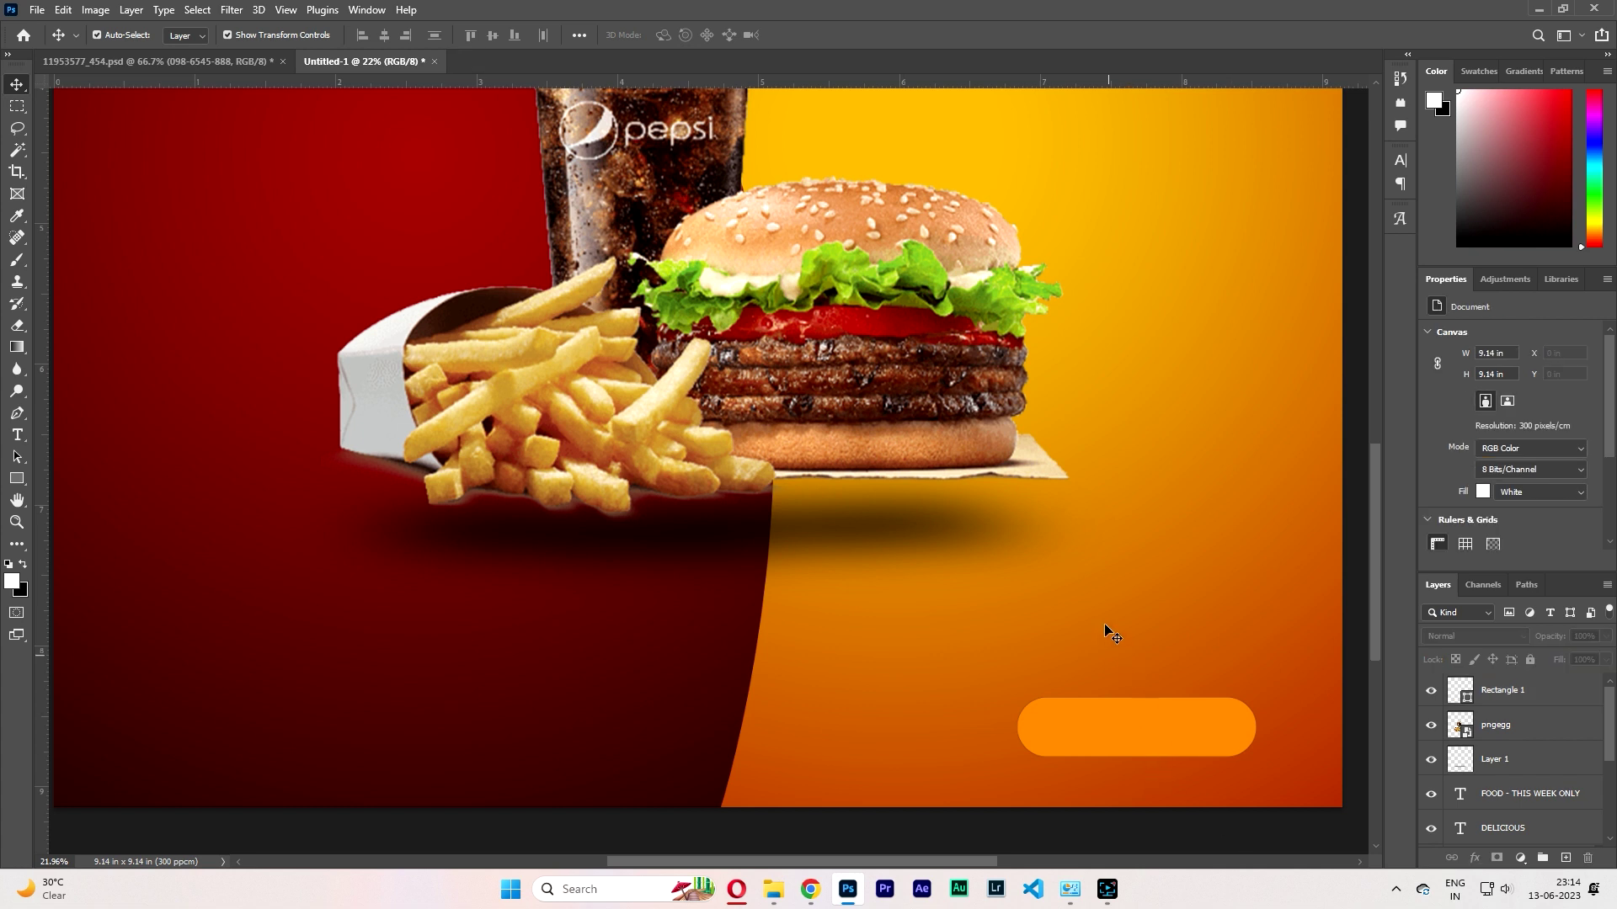
key("t")
left_click(1081, 584)
type("OR")
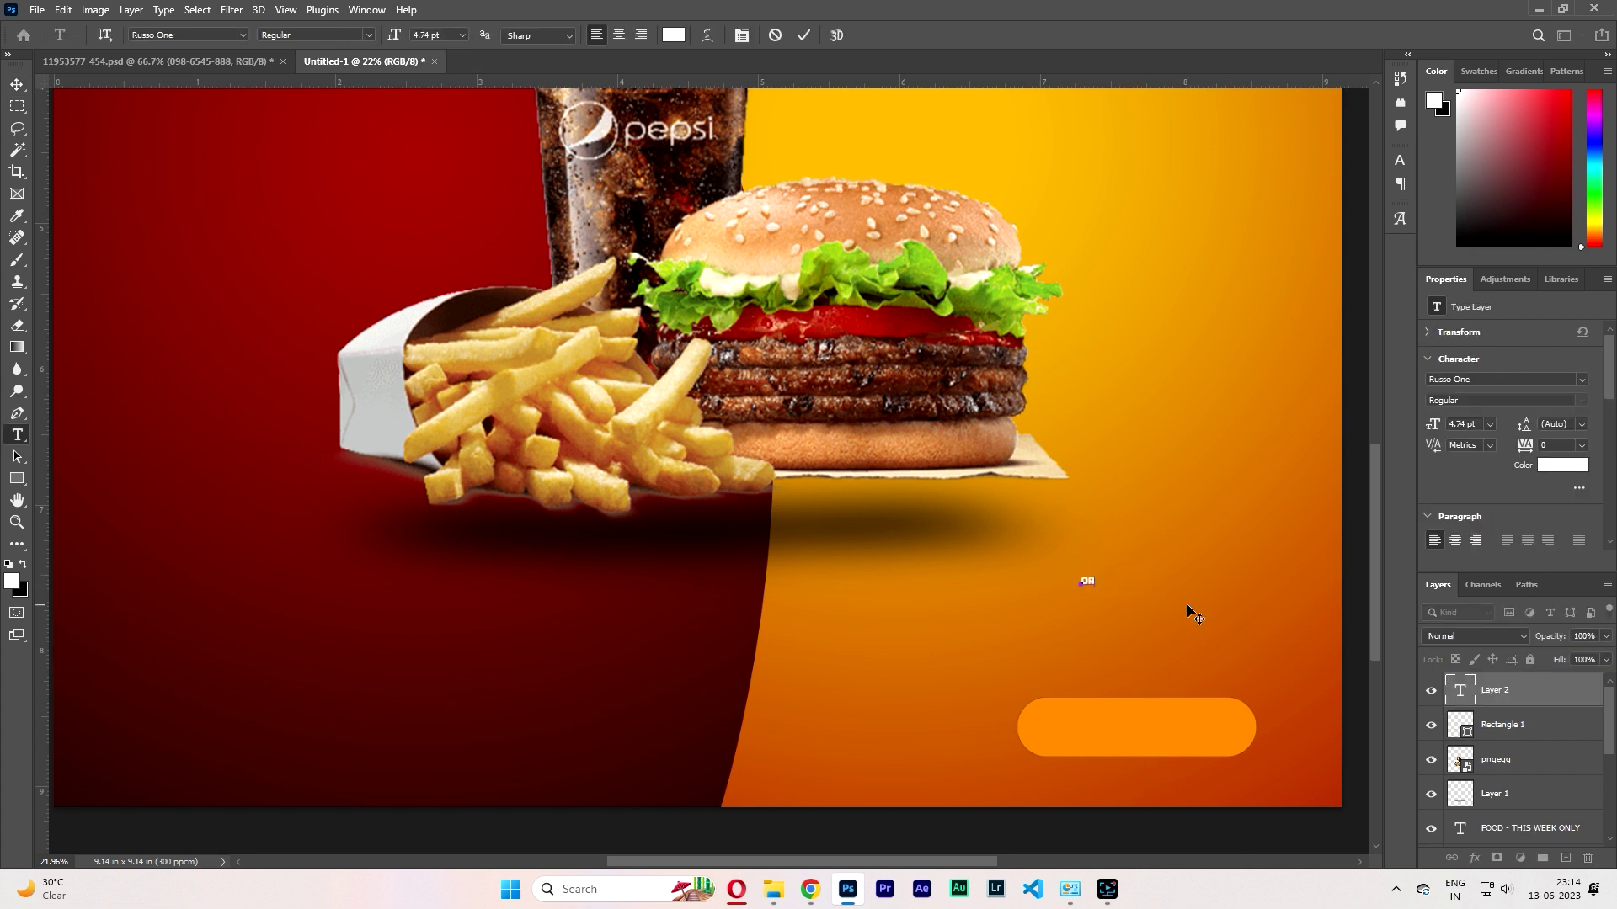
type("DER NOW")
key("ctrl+Return")
key("v")
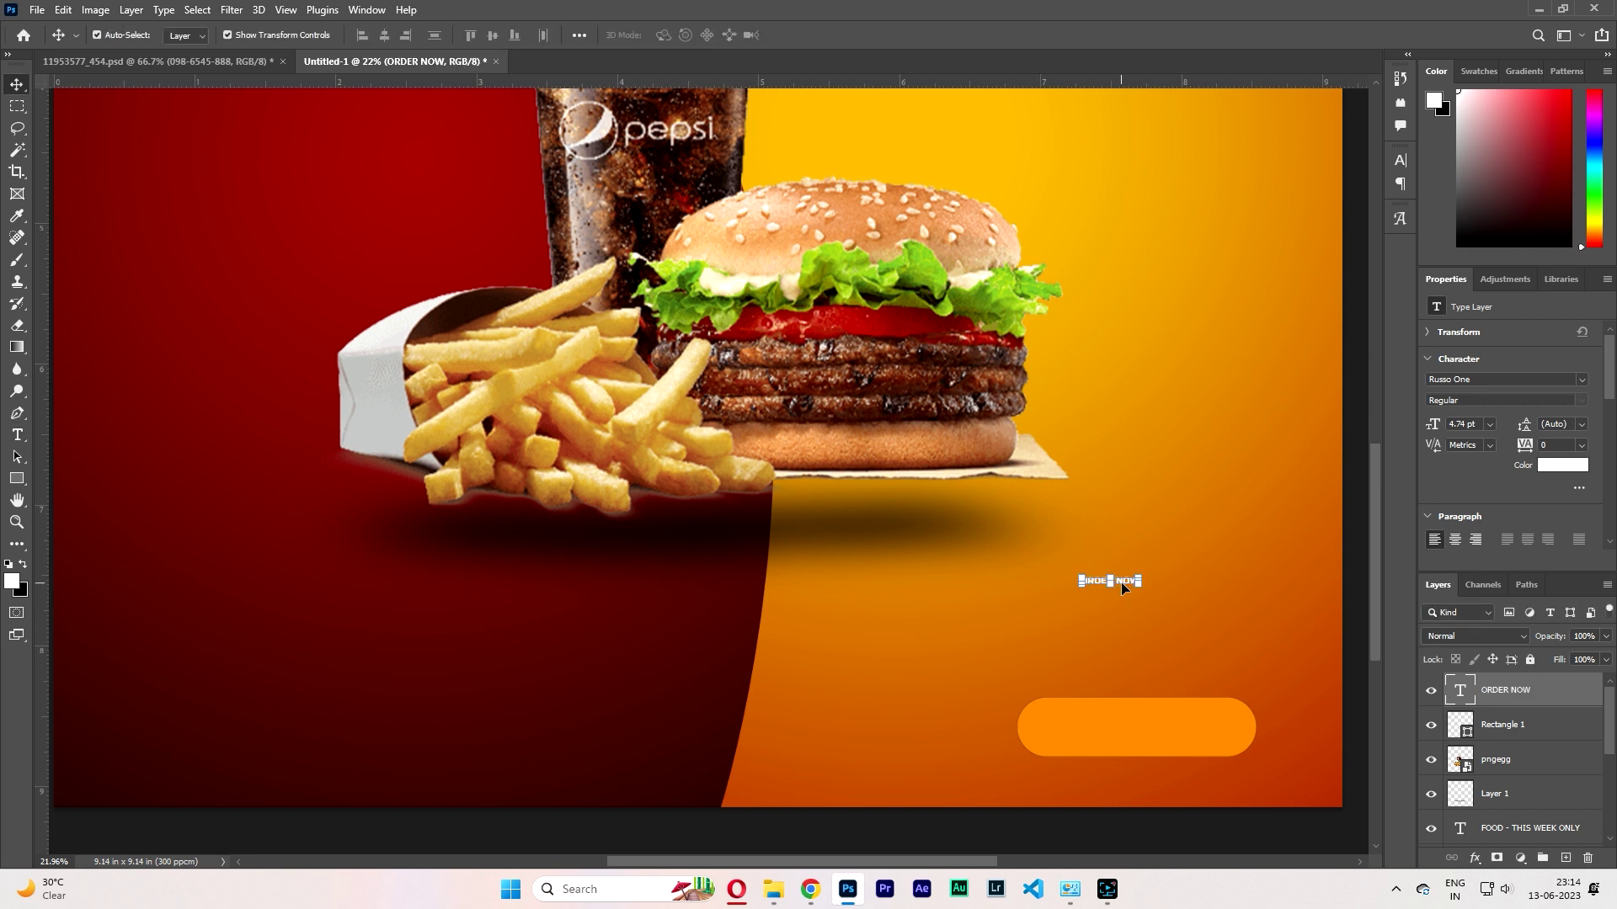
Enlarge the ORDER NOW text to 14 pt and center it on the orange button shape.
left_click_drag(1120, 583, 1144, 729)
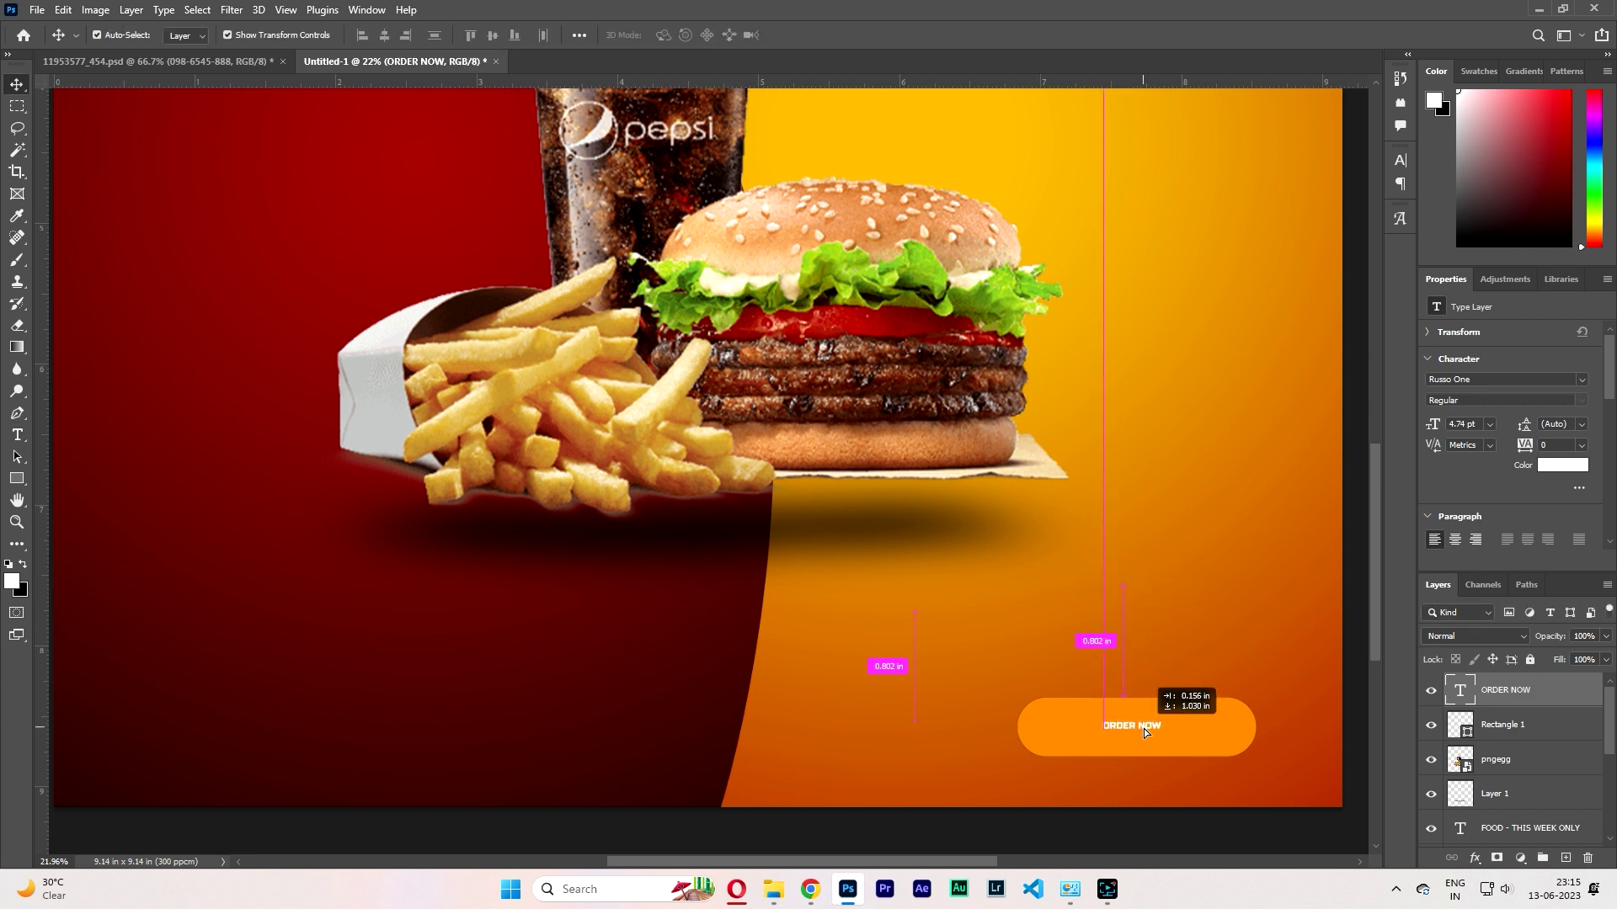
double_click(1460, 692)
left_click_drag(1433, 427, 1436, 434)
key("ctrl+Return")
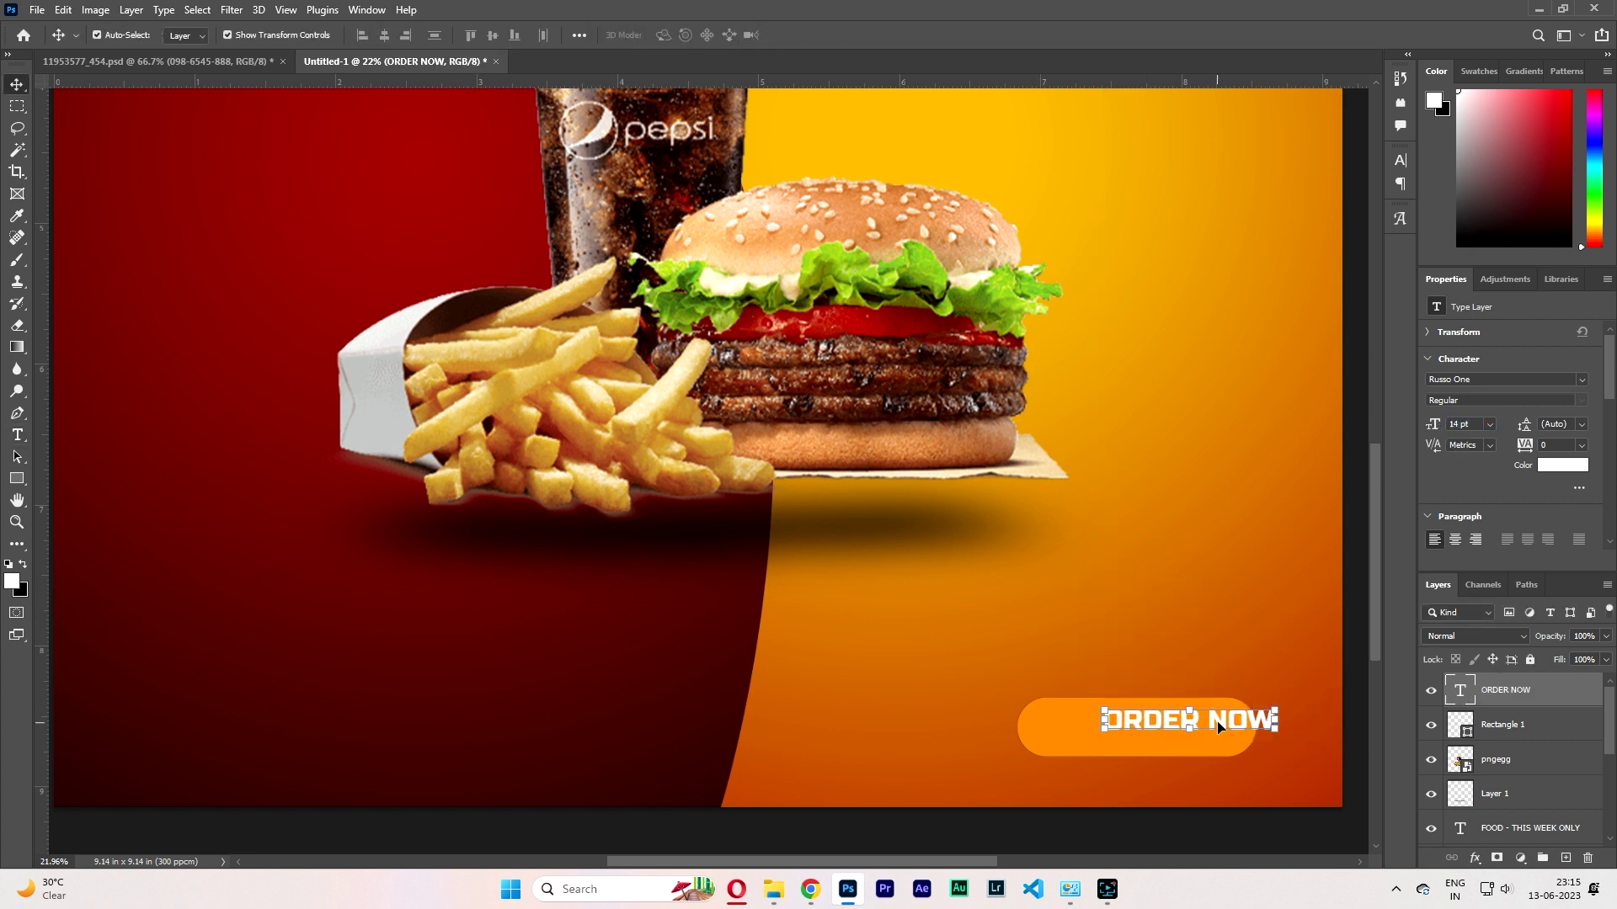
left_click_drag(1221, 728, 1176, 733)
scroll(1164, 783, "down", 3)
left_click(1167, 795)
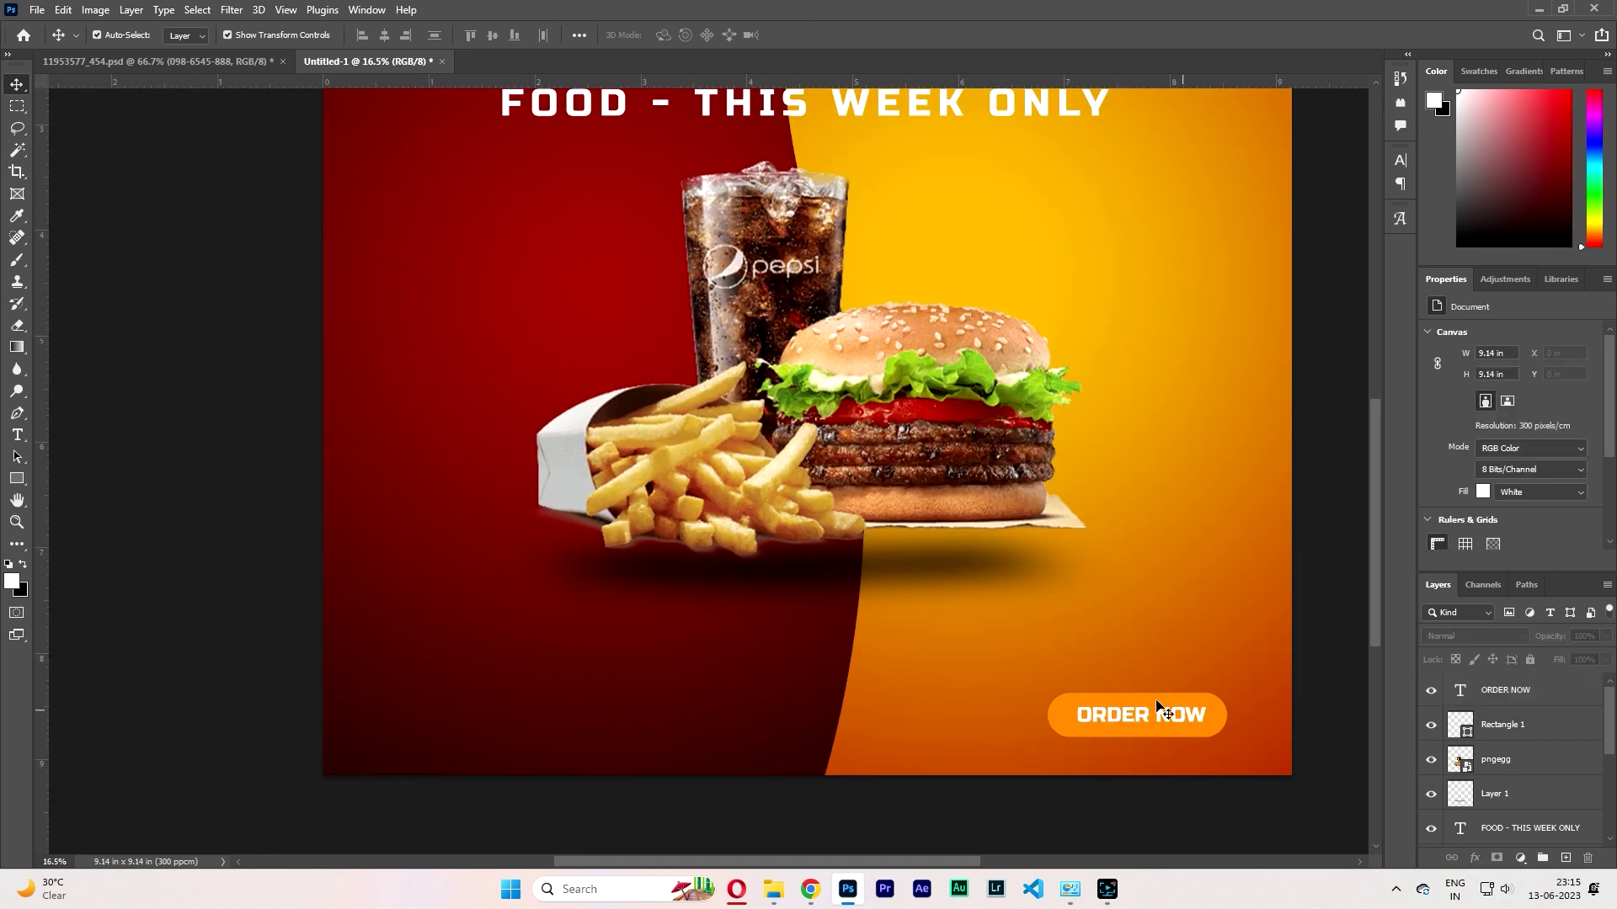
Change the font of the ORDER NOW text to AdLib BT.
scroll(1147, 694, "down", 2)
left_click(1189, 721)
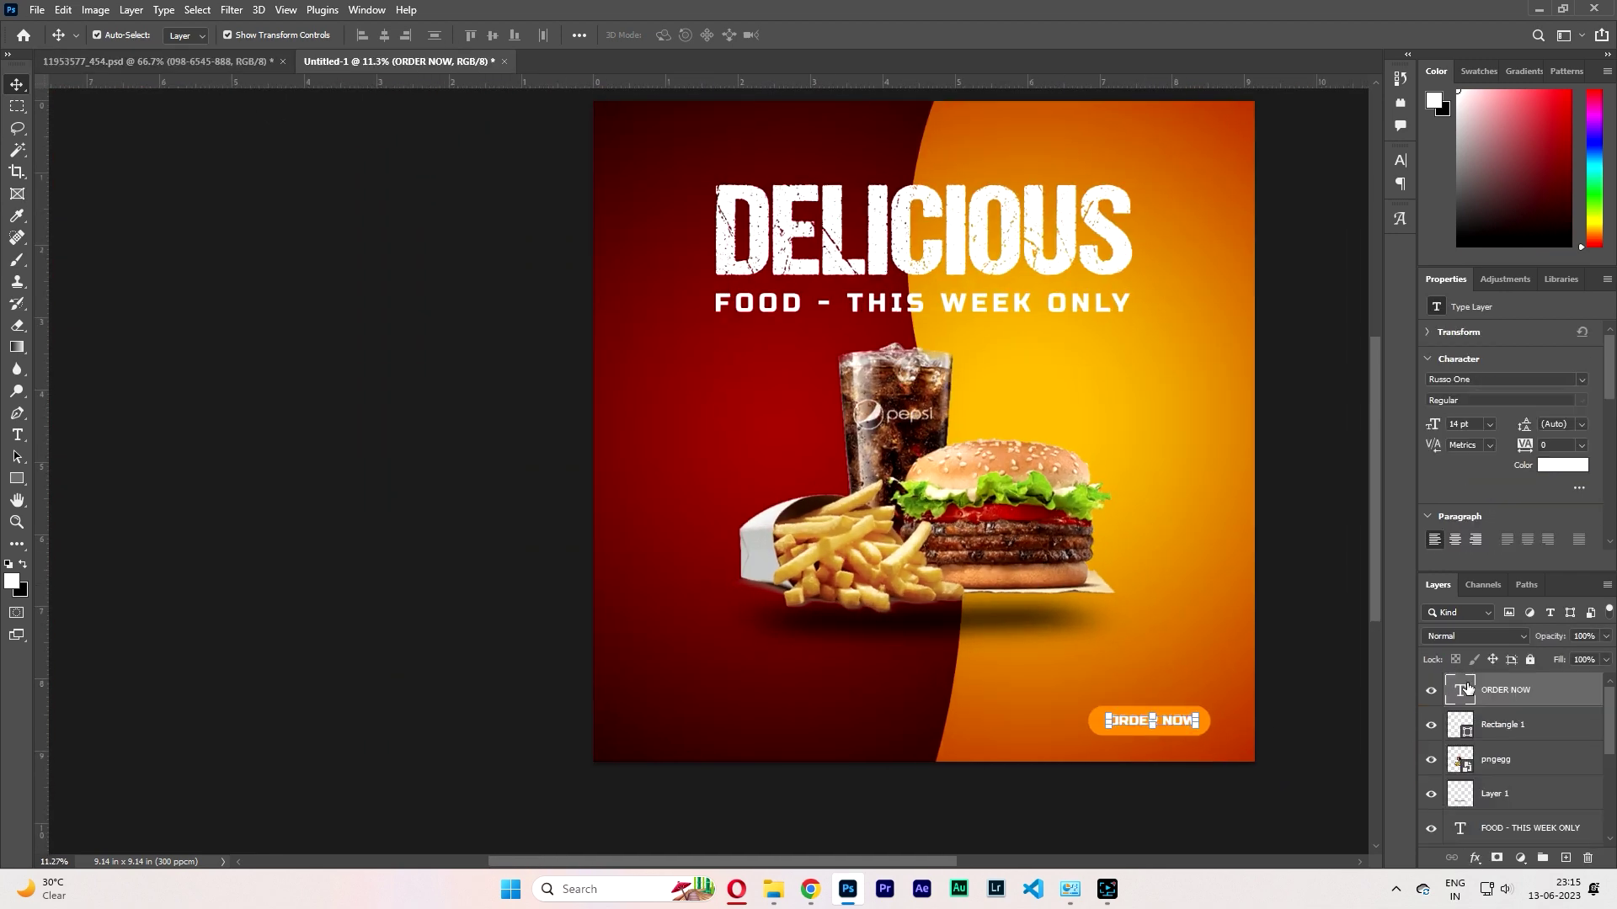
double_click(1462, 686)
left_click(204, 37)
scroll(204, 36, "down", 3)
scroll(204, 37, "down", 7)
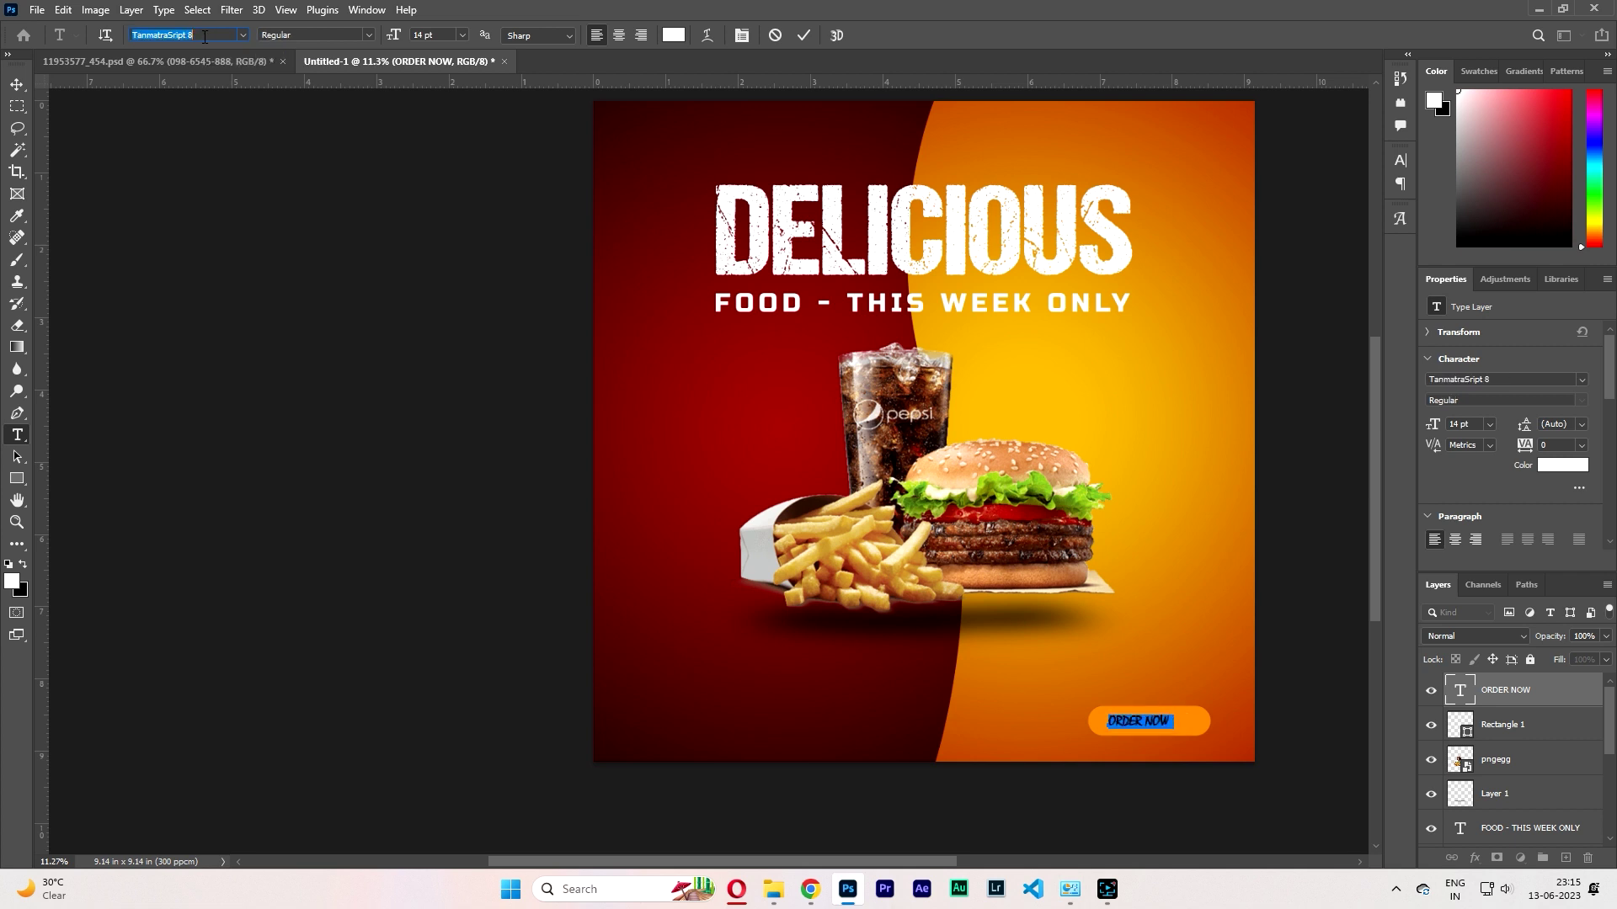
scroll(203, 36, "down", 6)
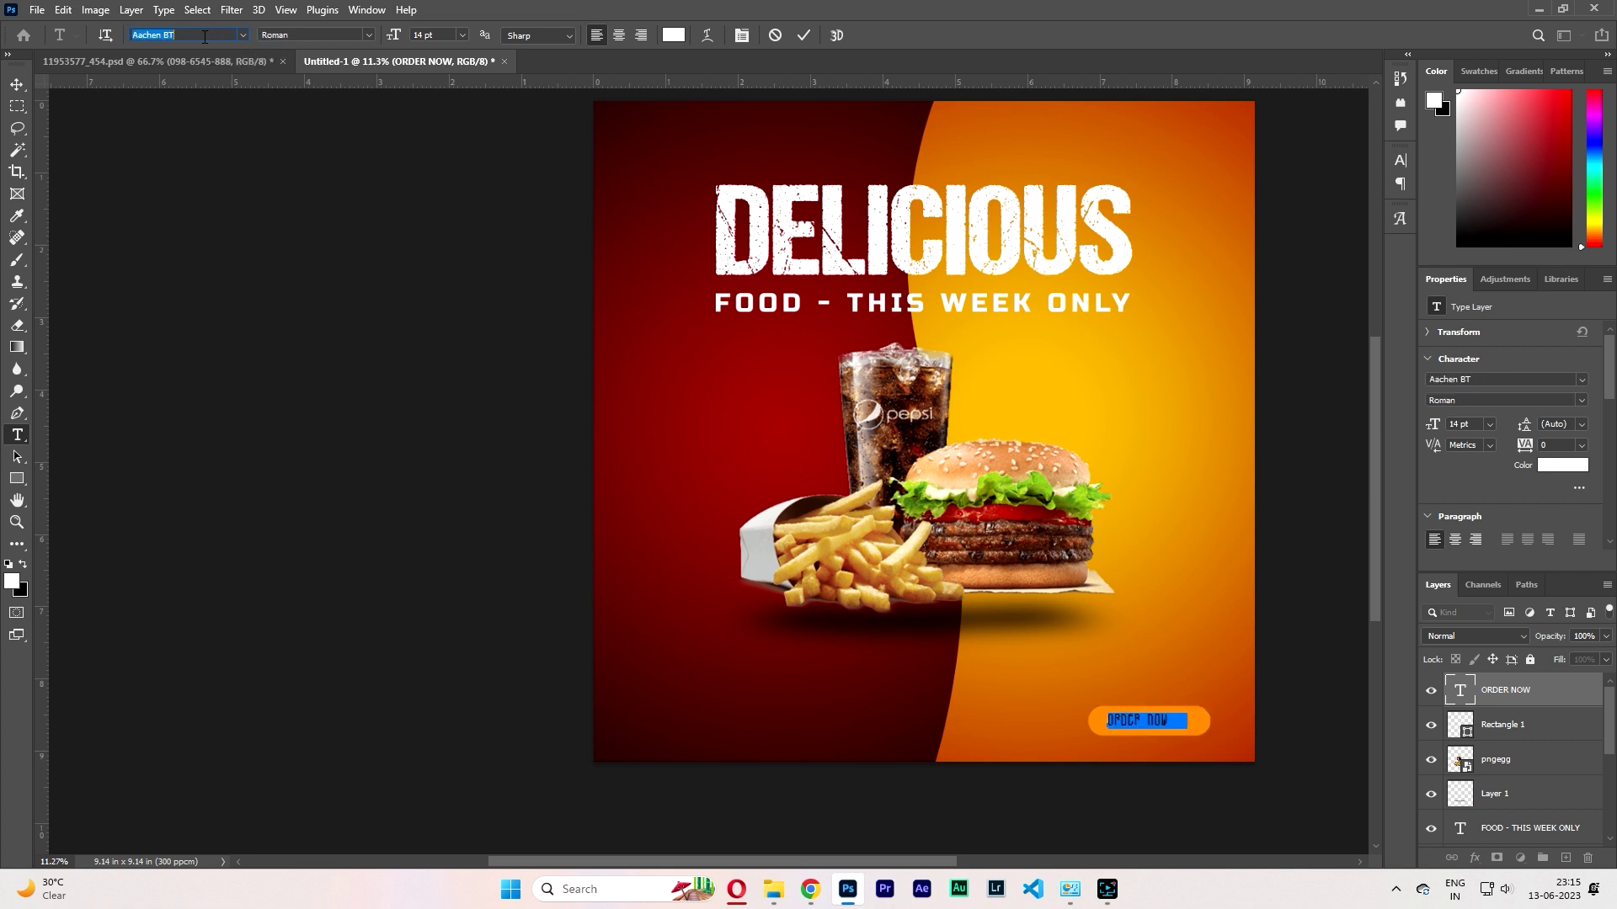
scroll(204, 36, "down", 4)
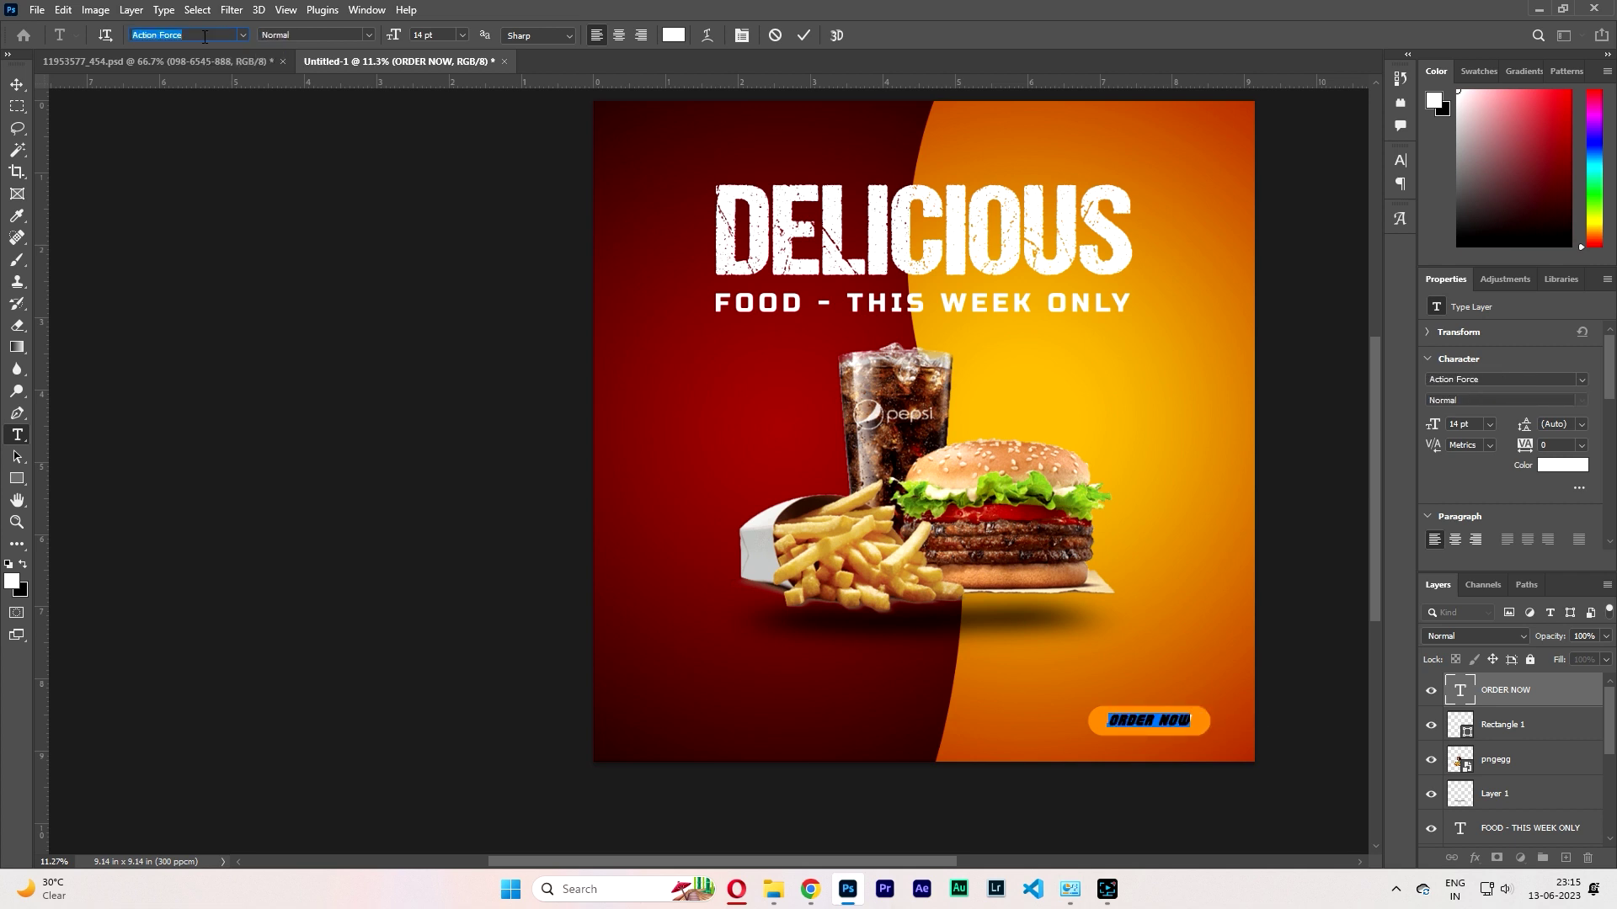
left_click(1501, 695)
key("v")
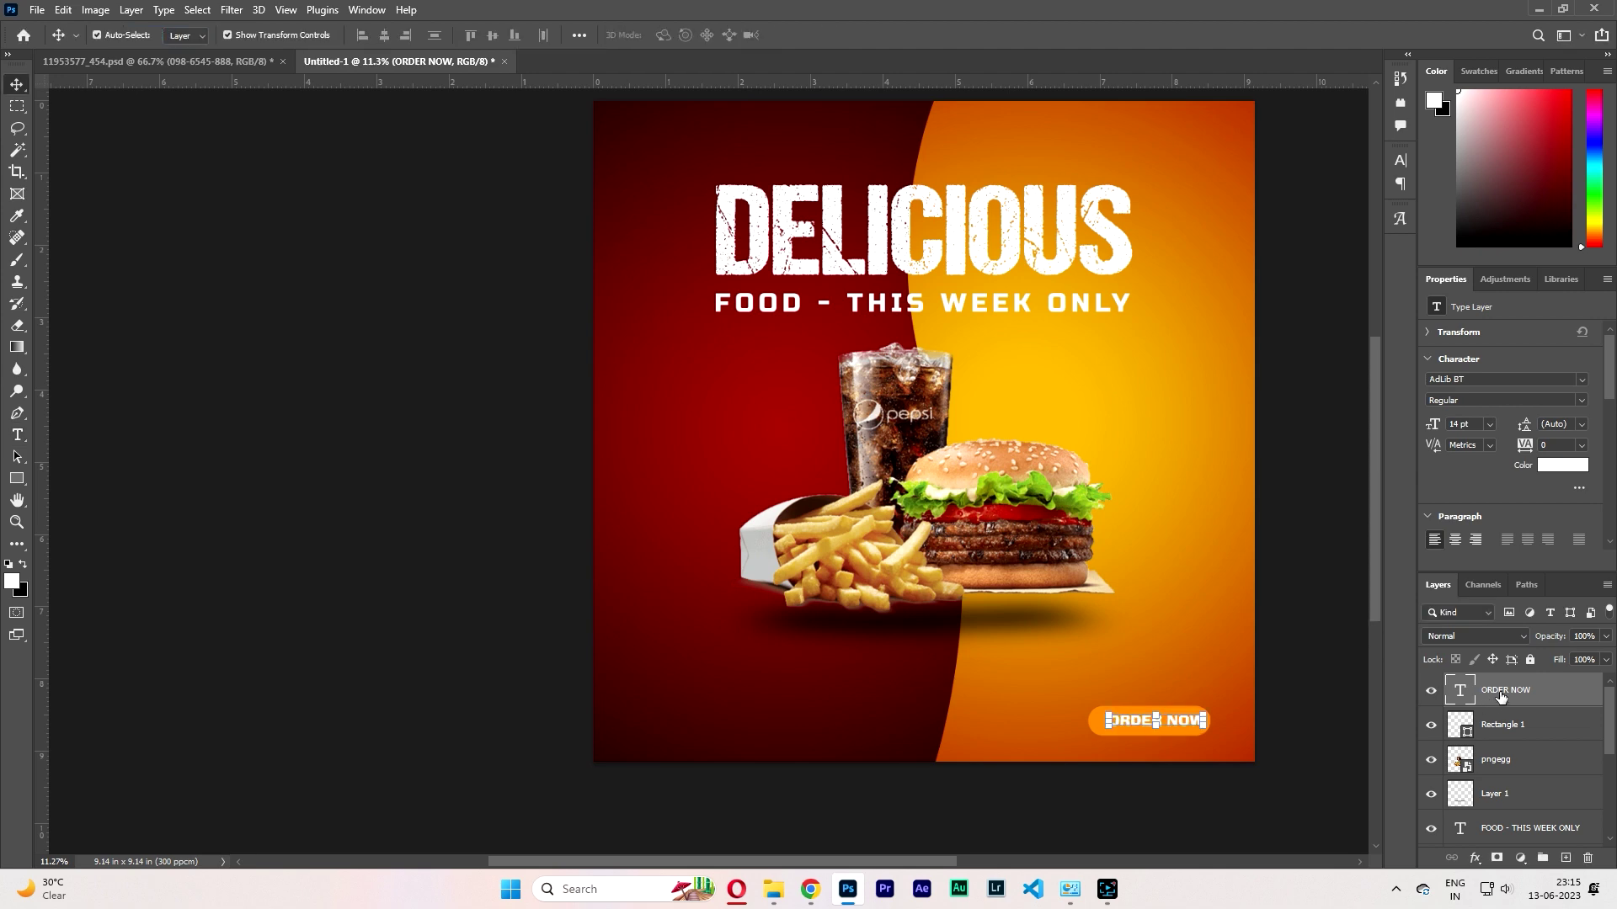
Recolor the ORDER NOW text with the dark red sampled from the poster's background.
double_click(1461, 692)
left_click(1562, 465)
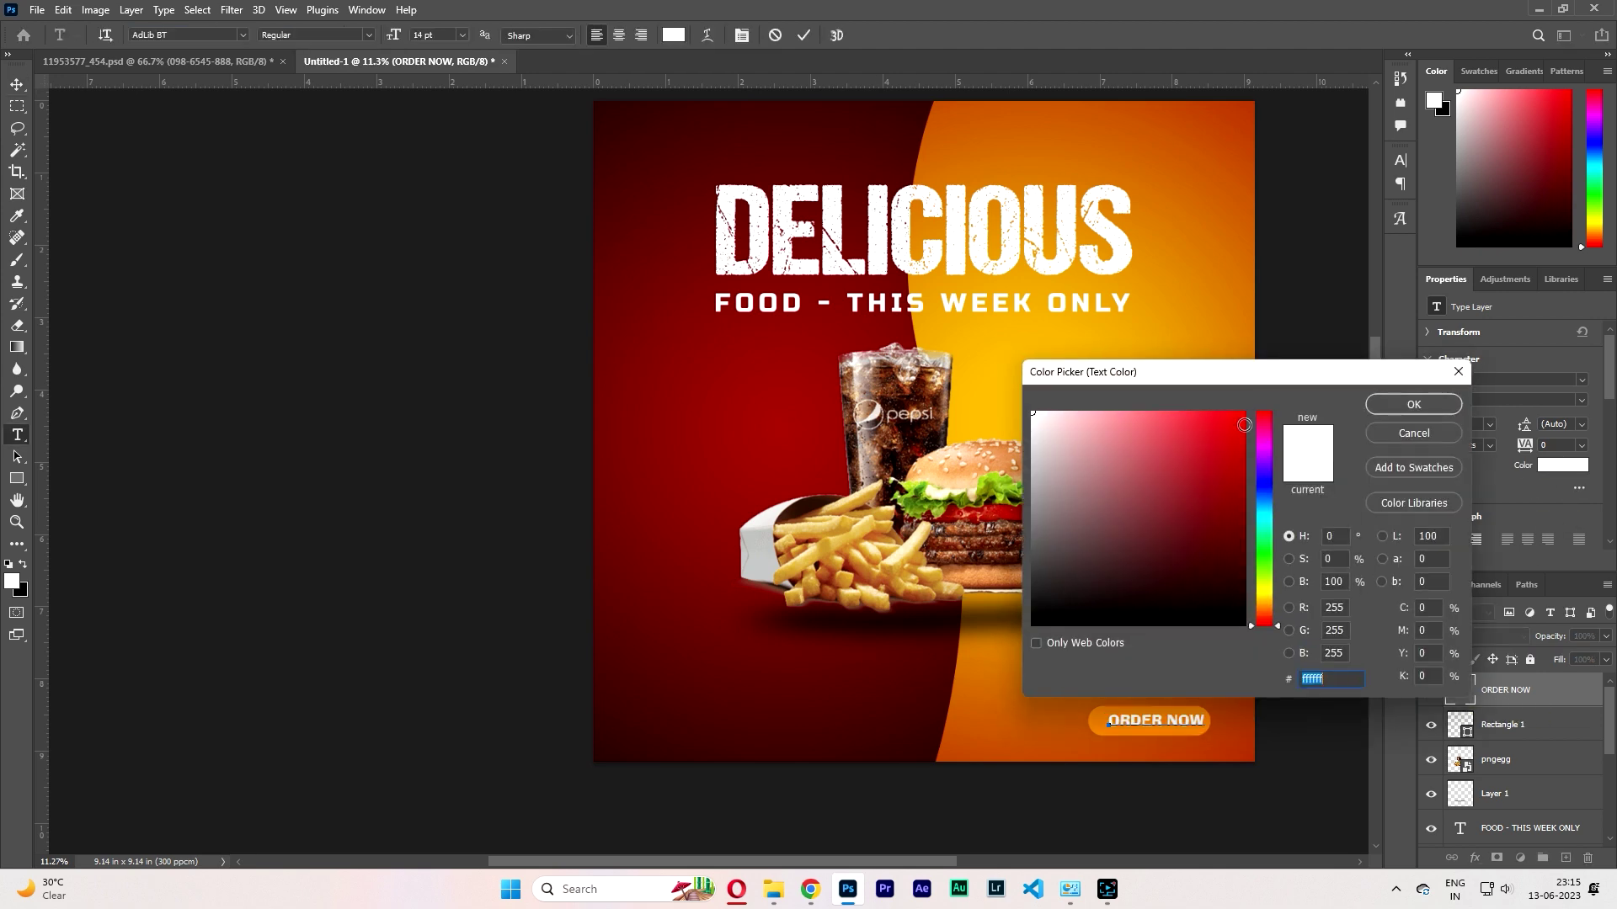
left_click(764, 693)
left_click(1414, 404)
left_click(1499, 690)
key("v")
scroll(819, 569, "up", 4)
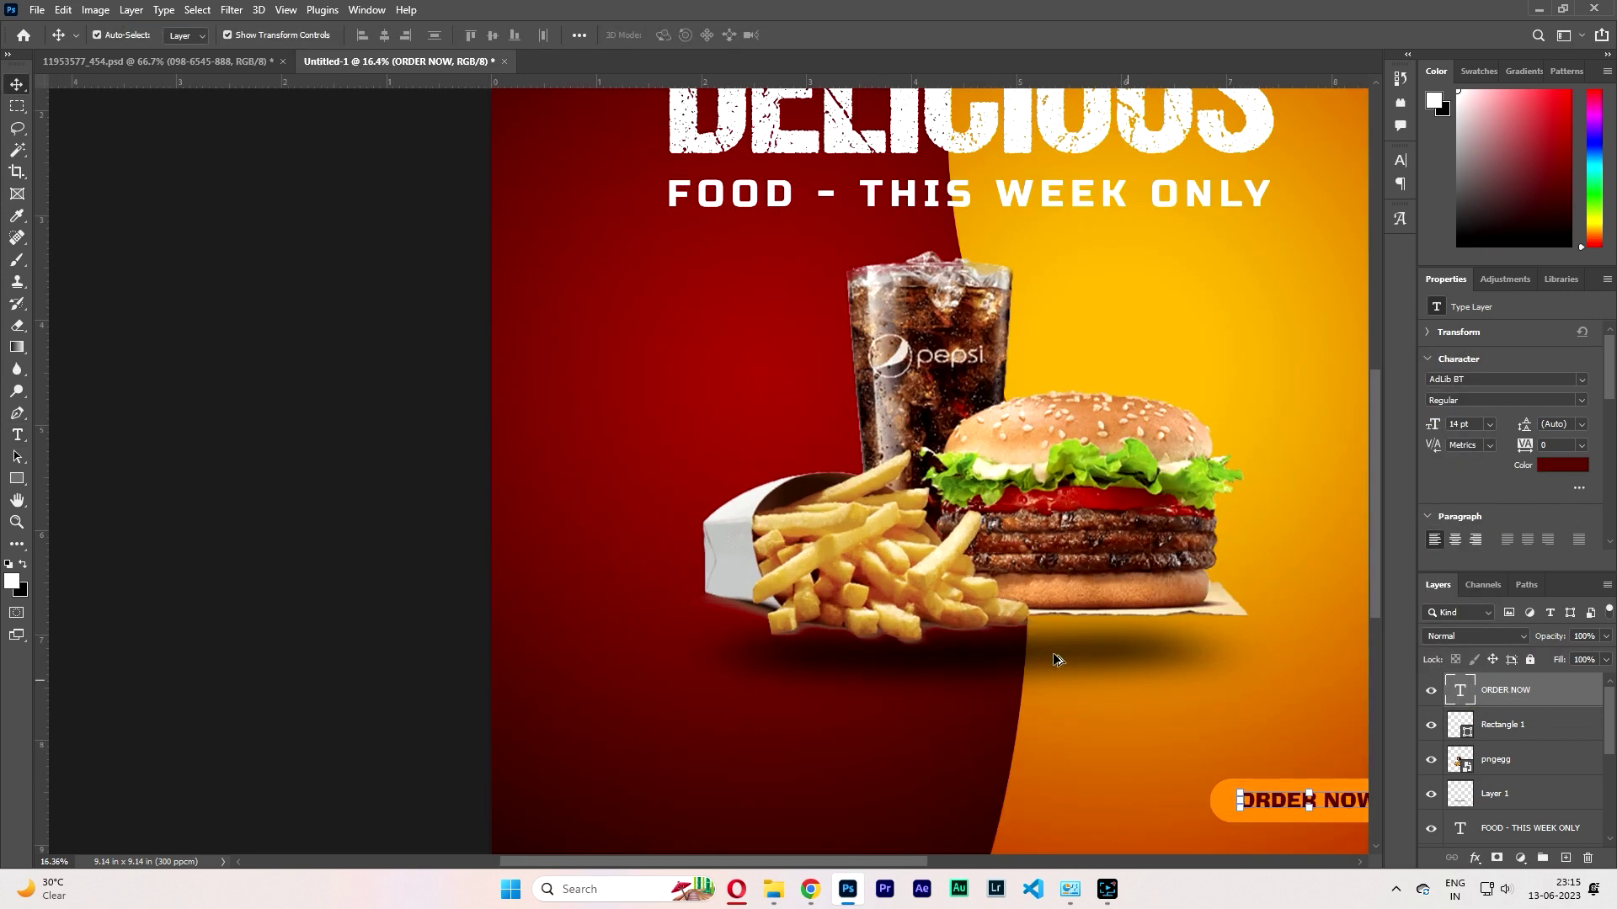
left_click_drag(1081, 662, 769, 513)
scroll(1017, 674, "up", 1)
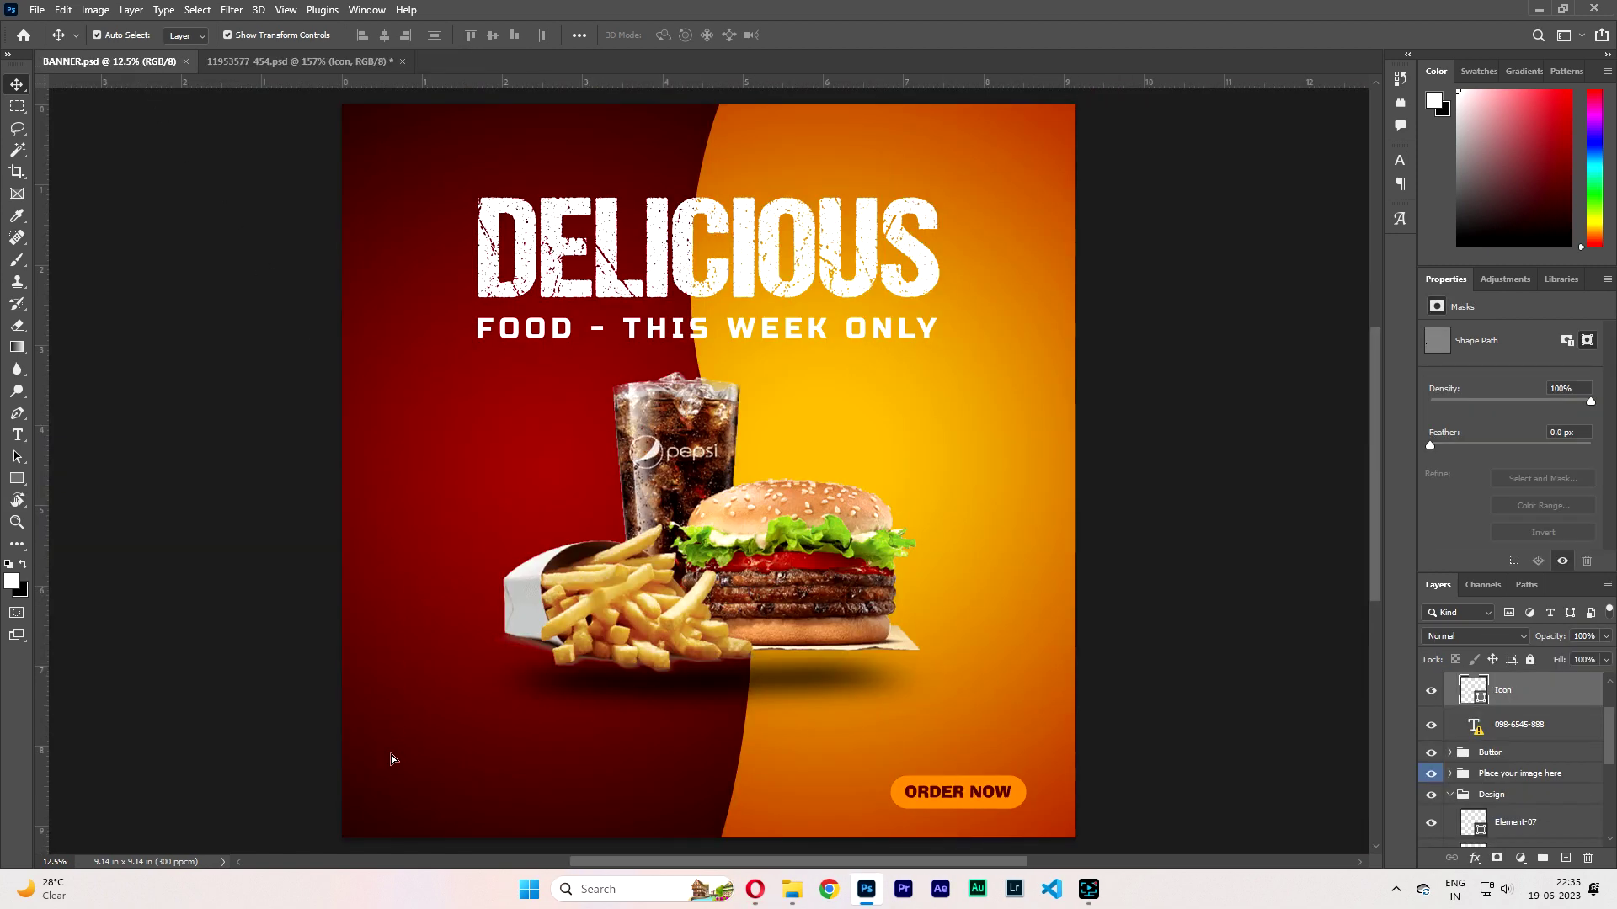
Paste the phone icon into the banner's dark red lower area and enlarge it to about 1055%.
key("ctrl+v")
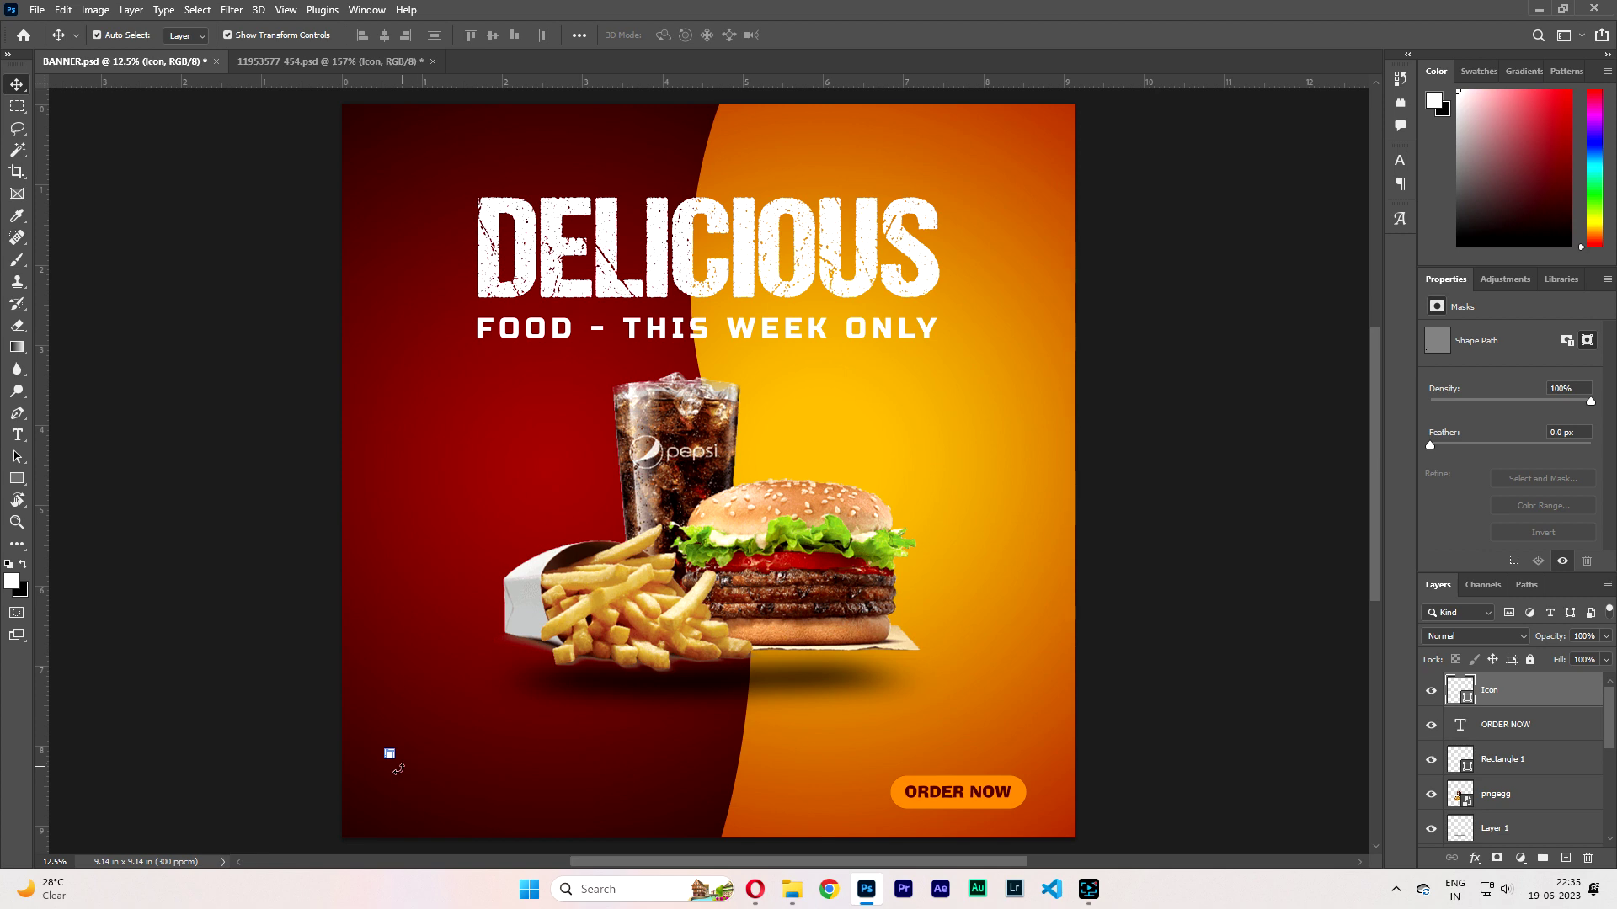
scroll(387, 785, "up", 1)
scroll(393, 789, "up", 5)
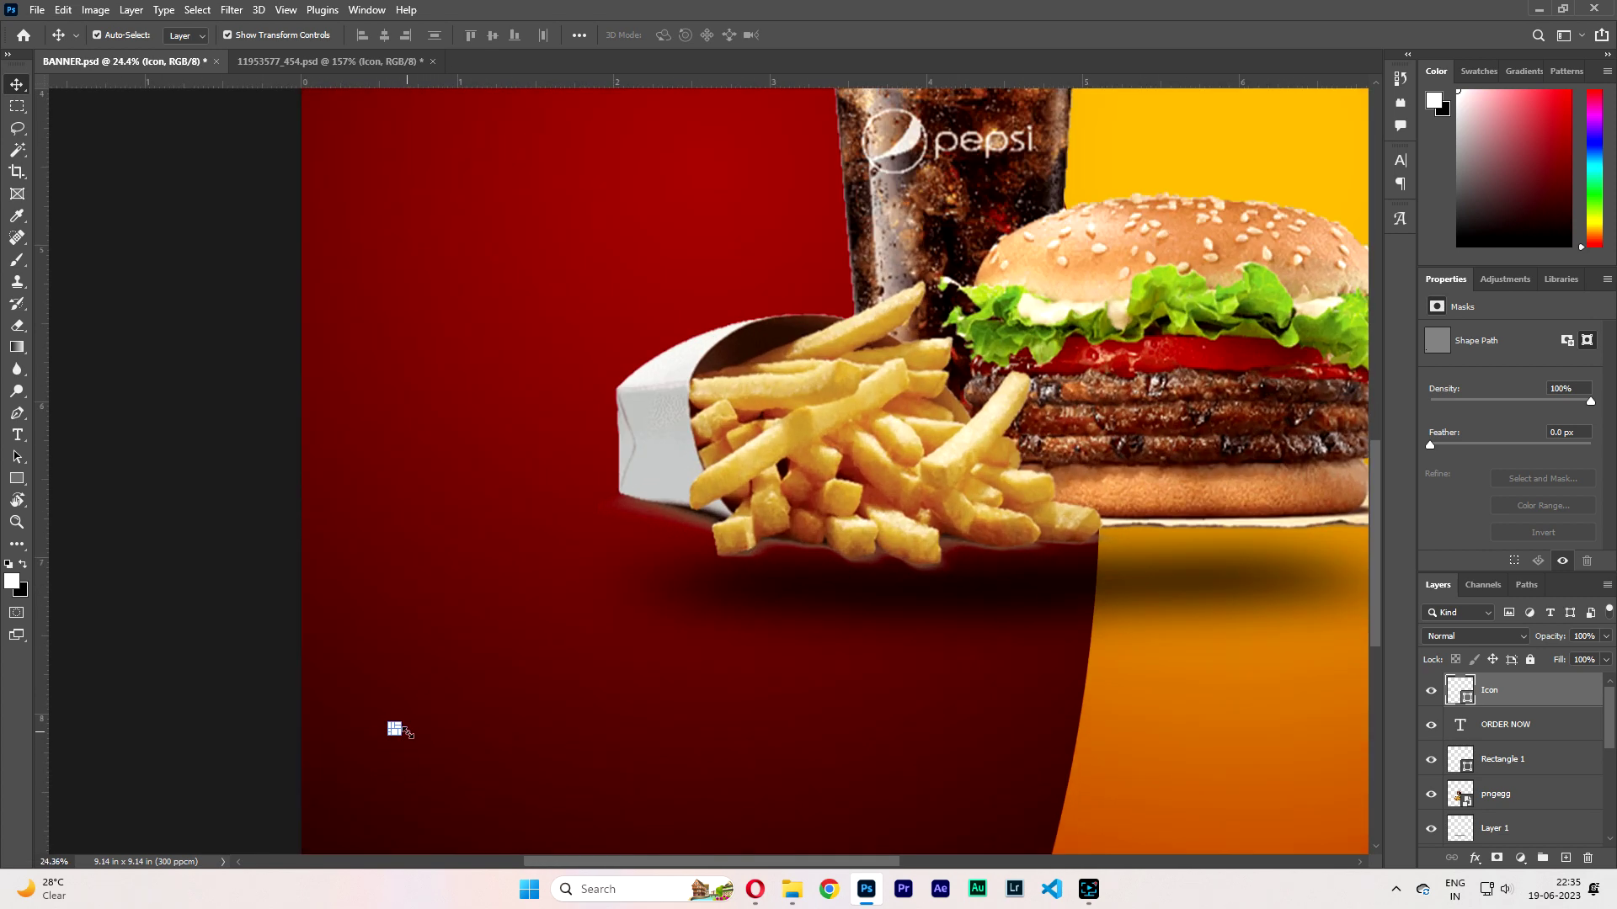
key("ctrl+t")
left_click_drag(403, 735, 463, 794)
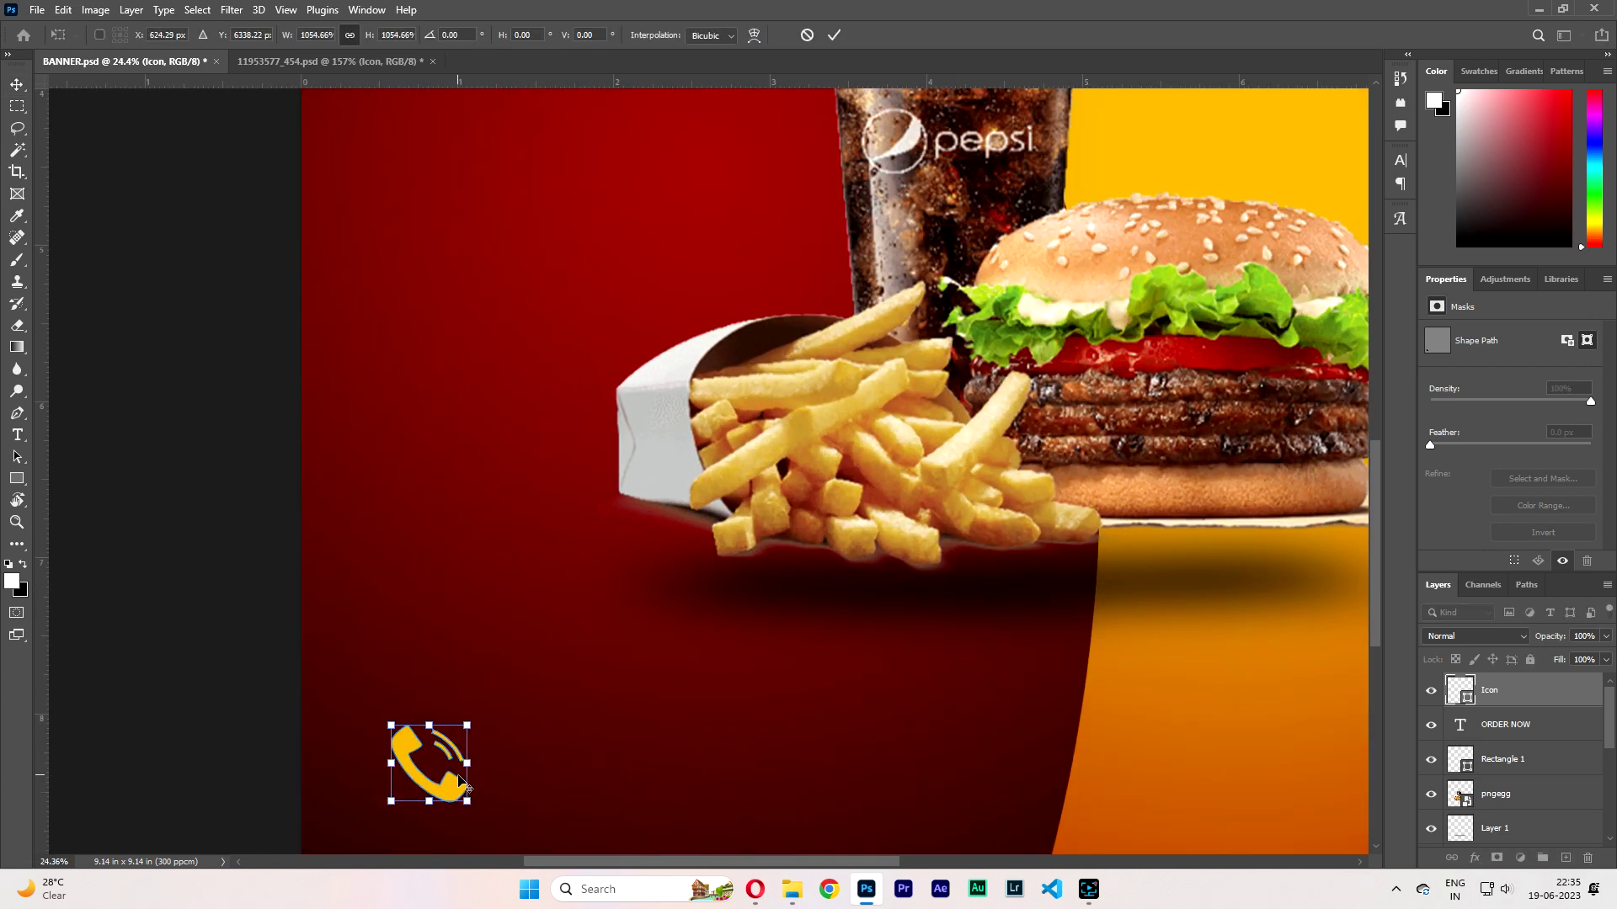
scroll(458, 779, "down", 3)
scroll(459, 776, "down", 1)
key("Return")
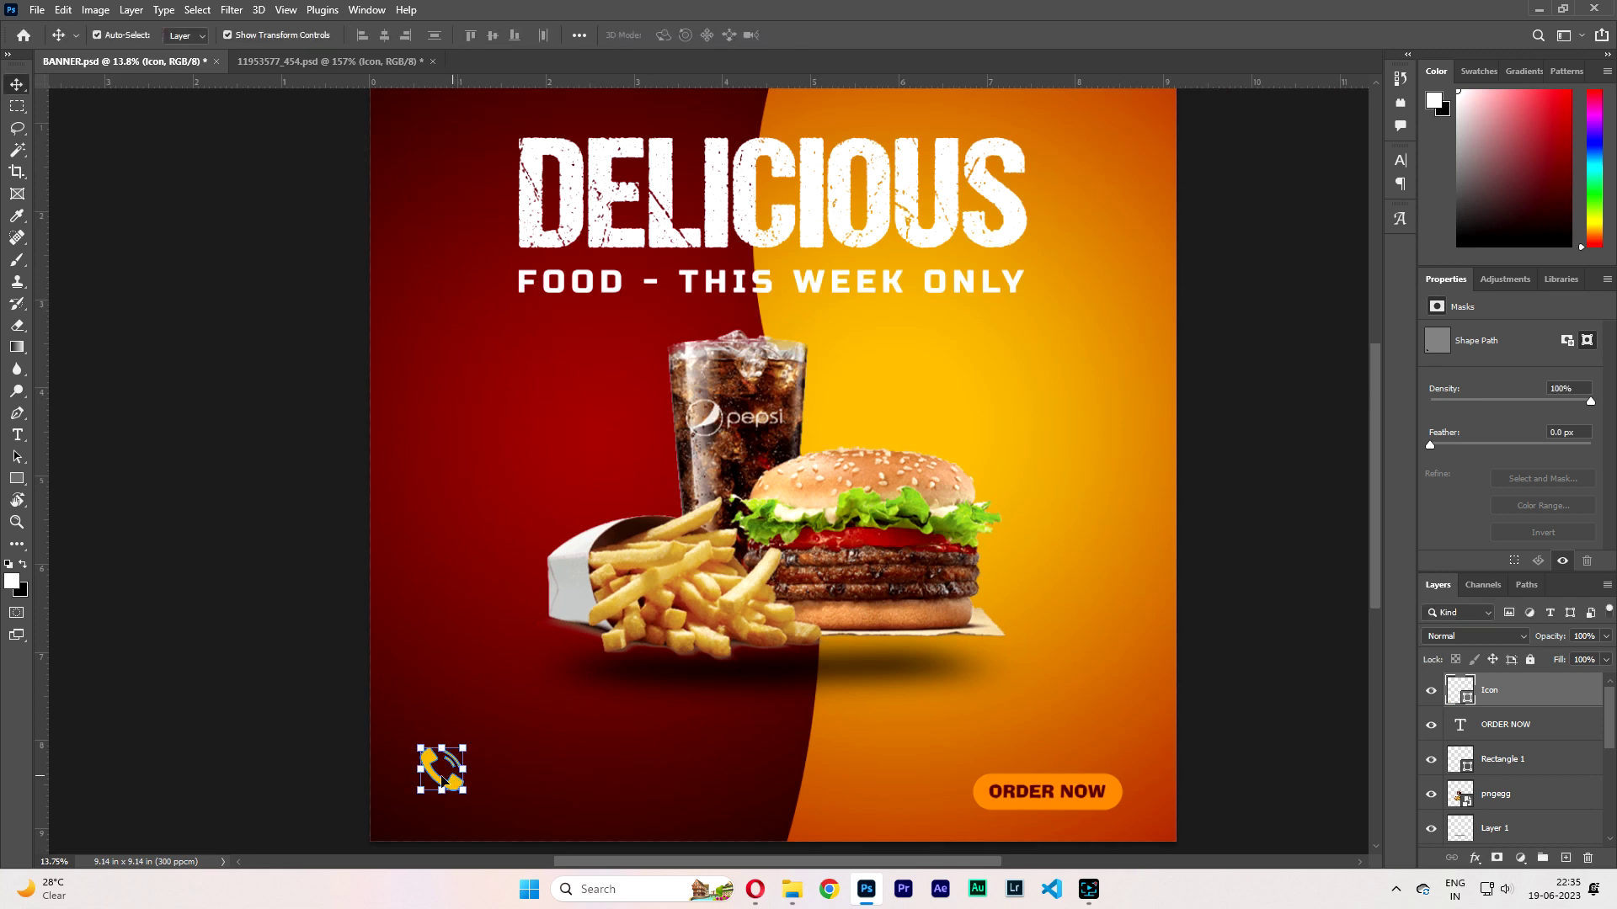
Move the phone icon down near the poster's lower-left corner and shrink it slightly.
left_click_drag(431, 768, 436, 804)
key("Return")
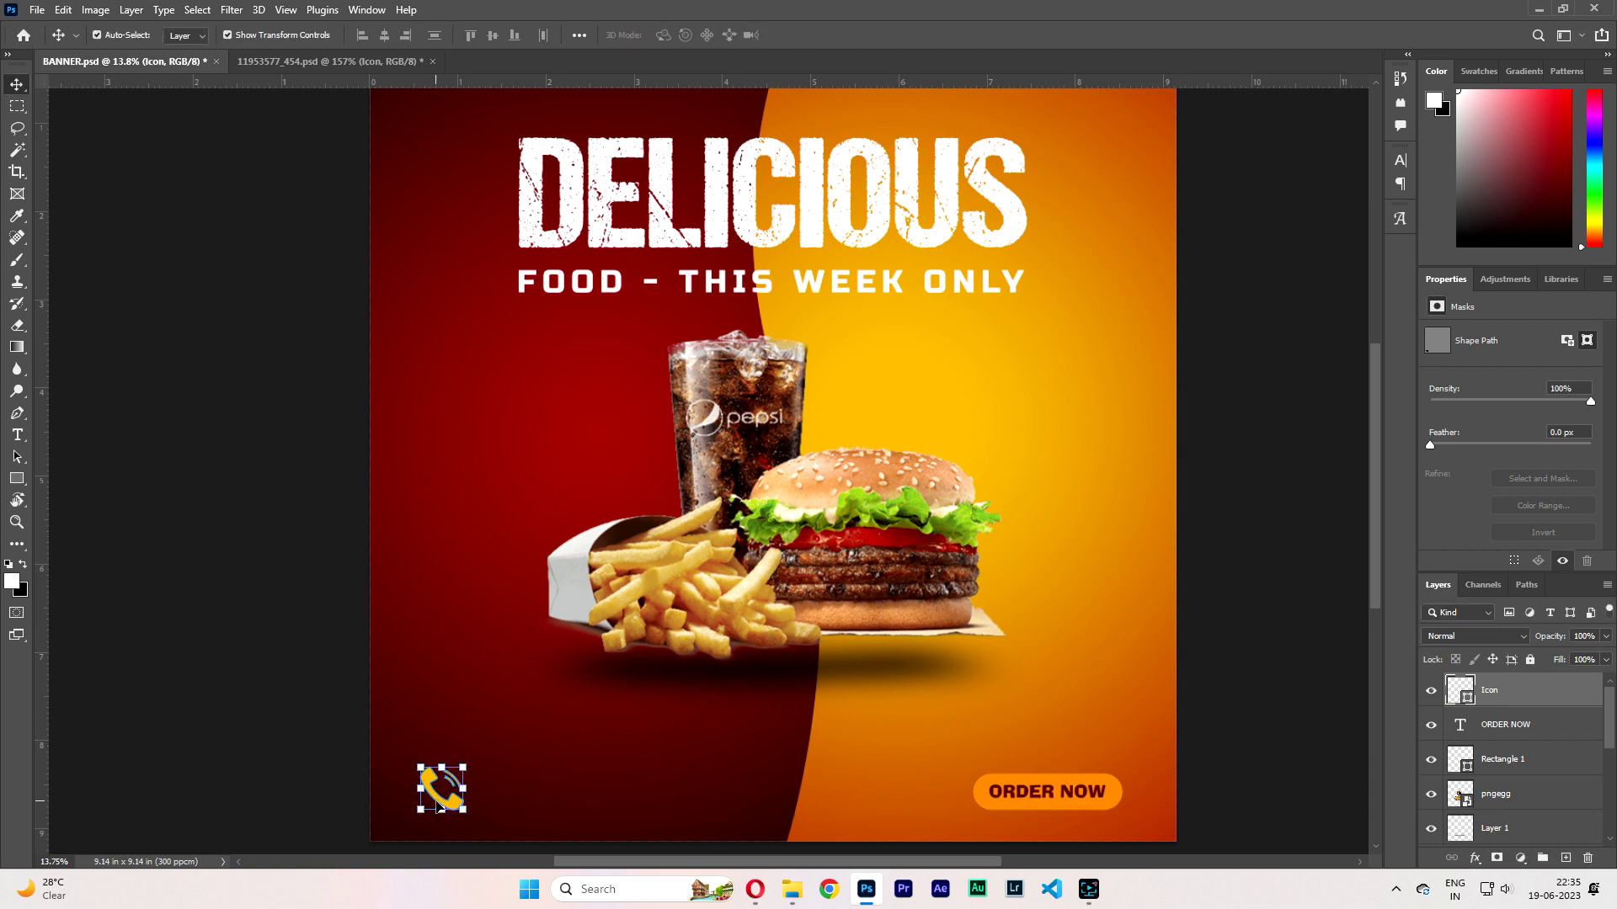
left_click_drag(444, 769, 442, 810)
key("Return")
key("Return")
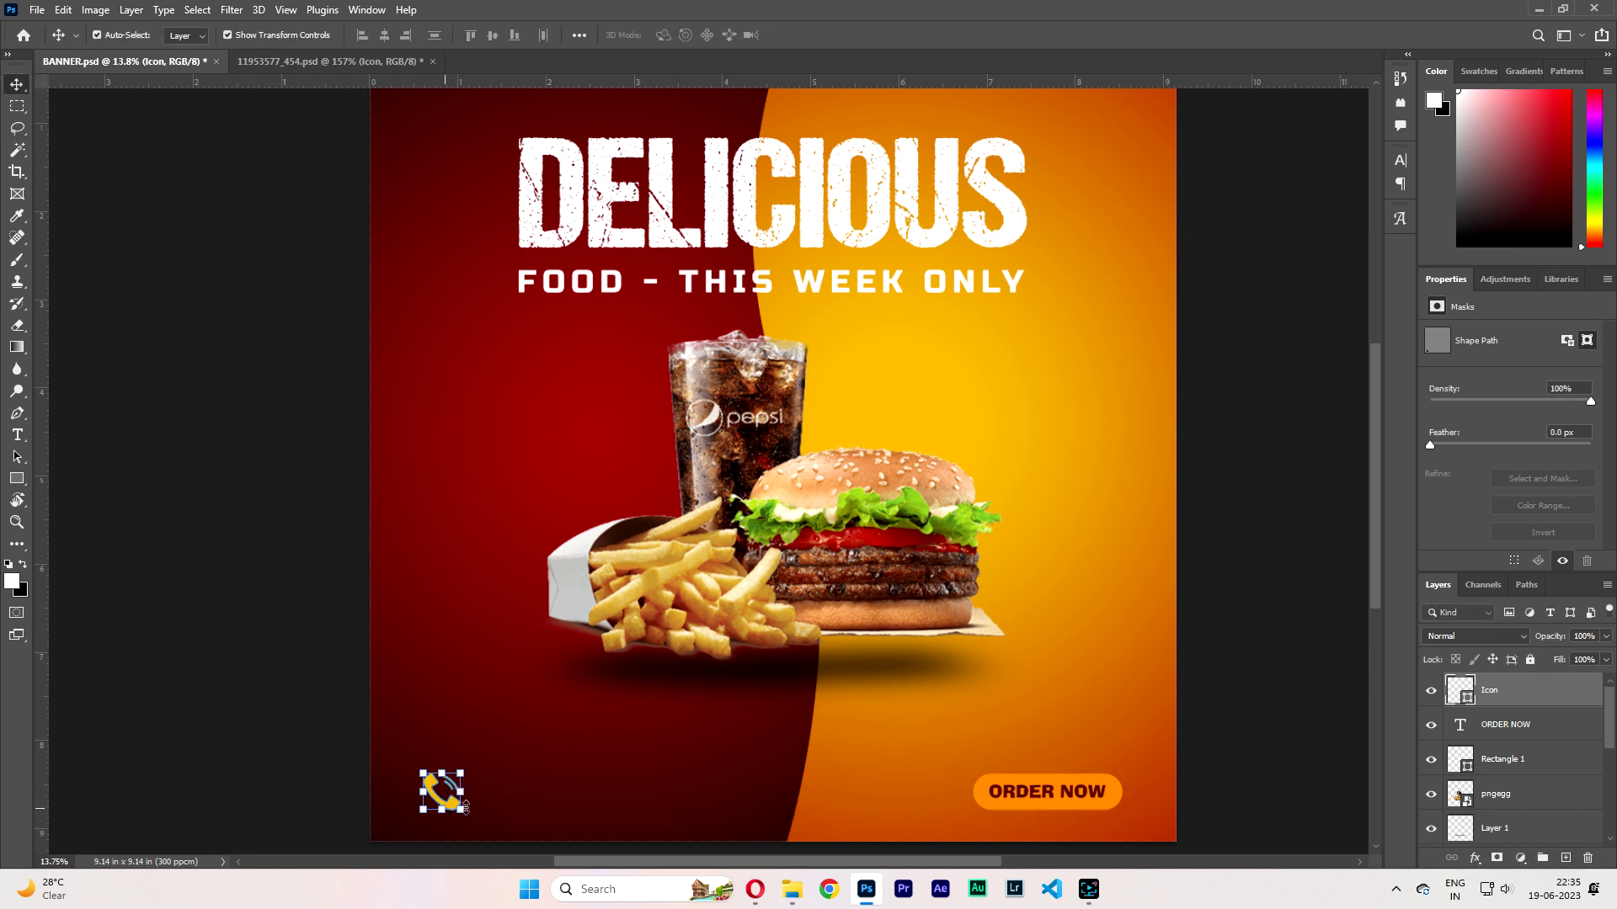
left_click(265, 726)
scroll(535, 785, "down", 4)
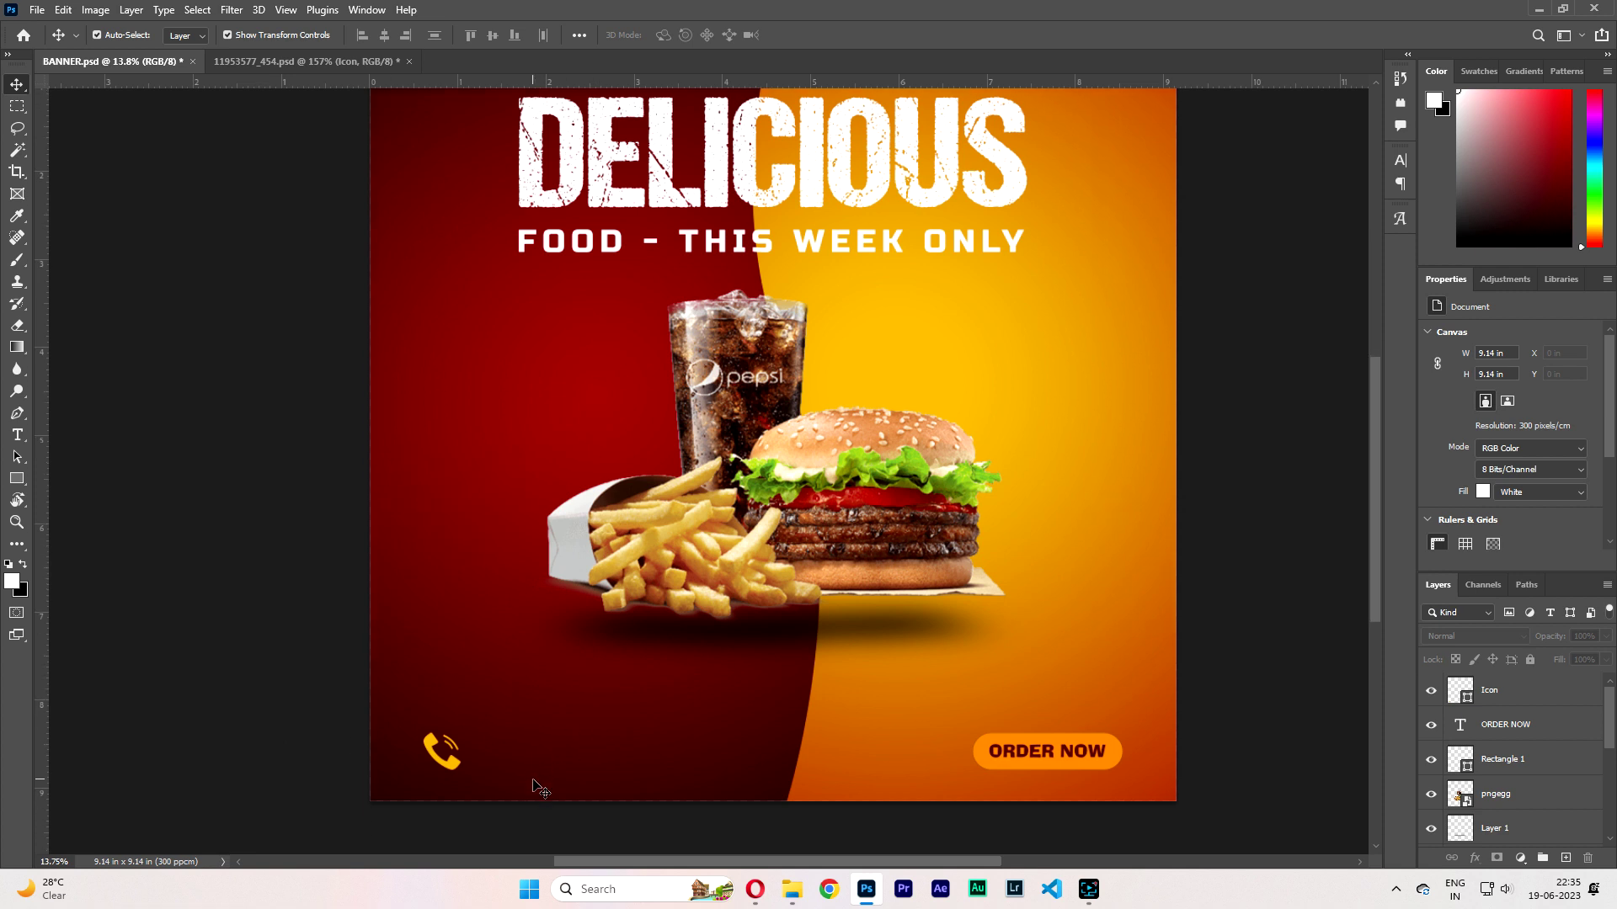
Add the contact phone number as white text beside the phone icon.
scroll(535, 785, "up", 2)
key("t")
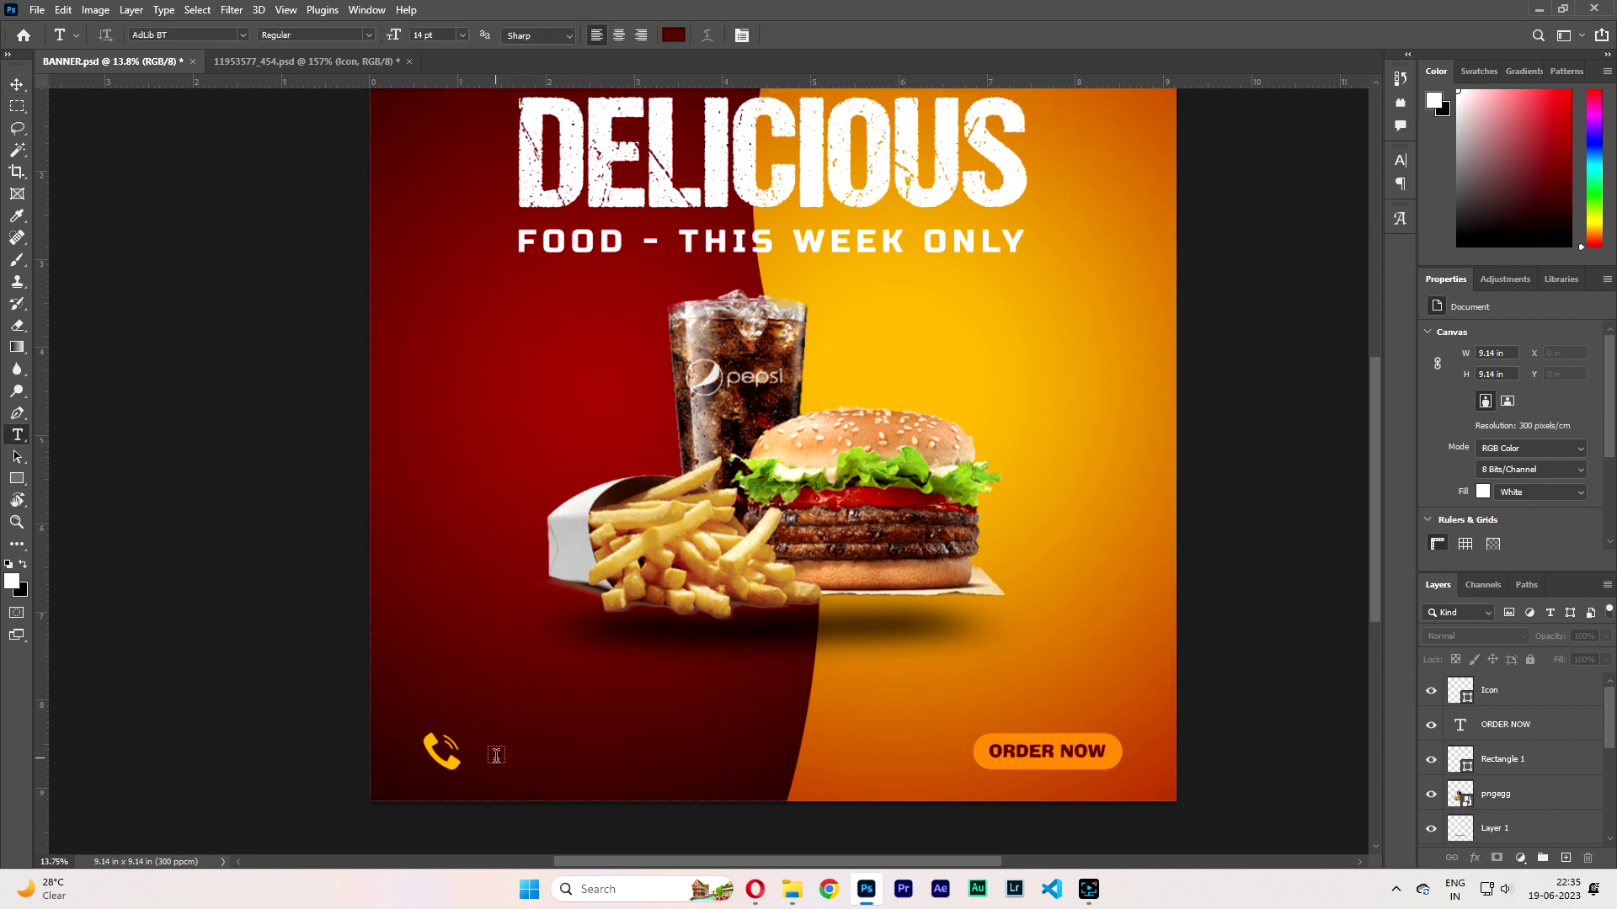
left_click(495, 752)
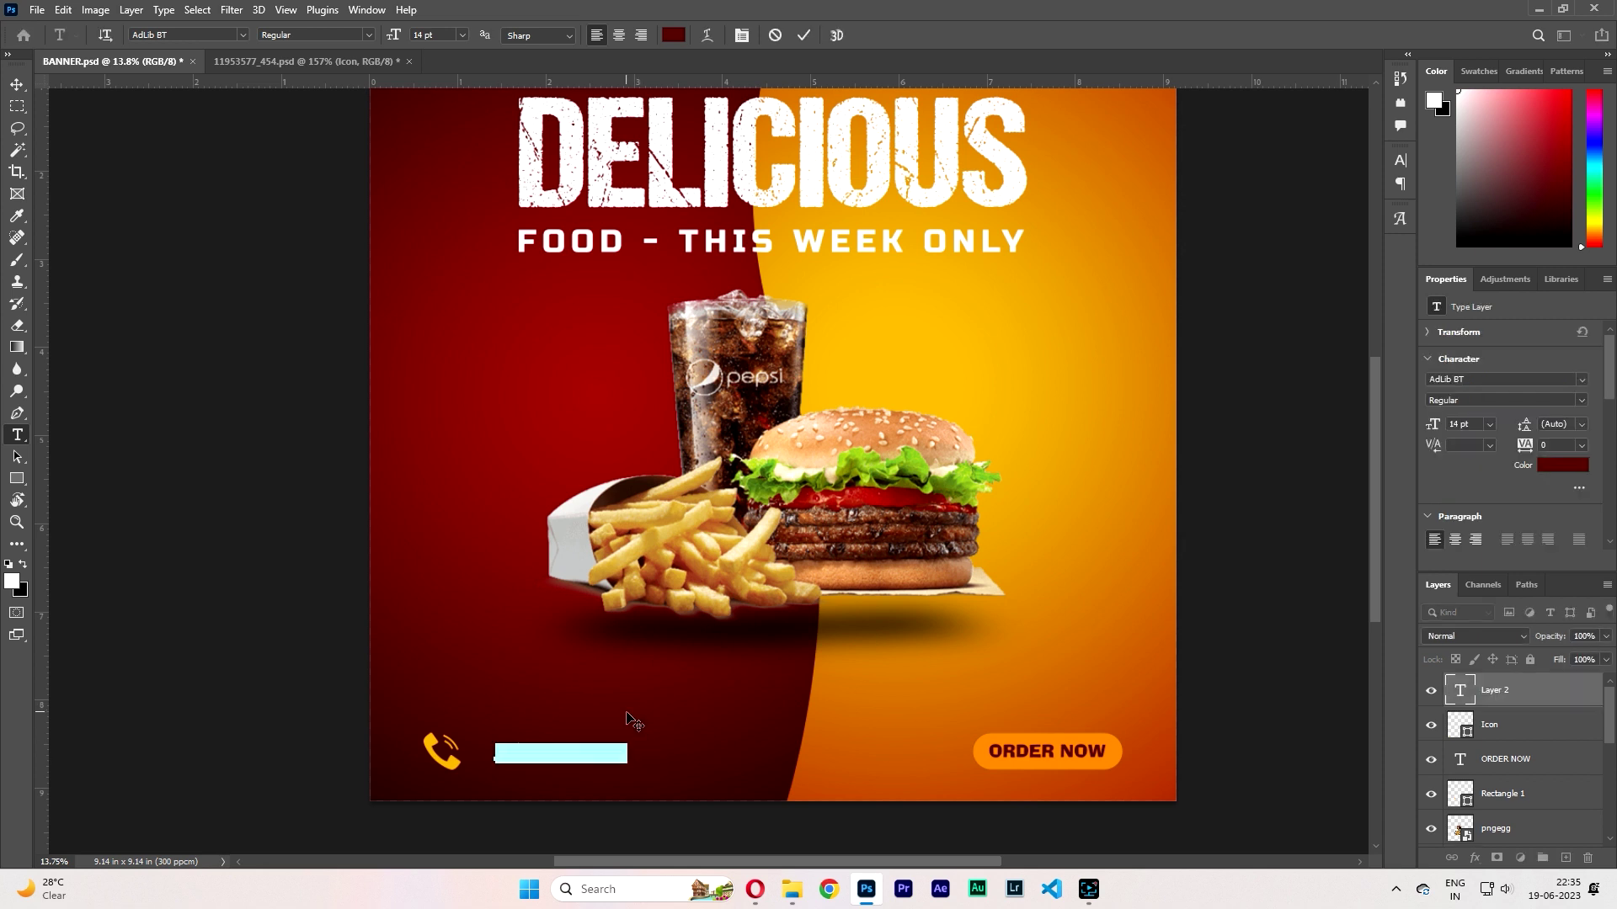
key("BackSpace")
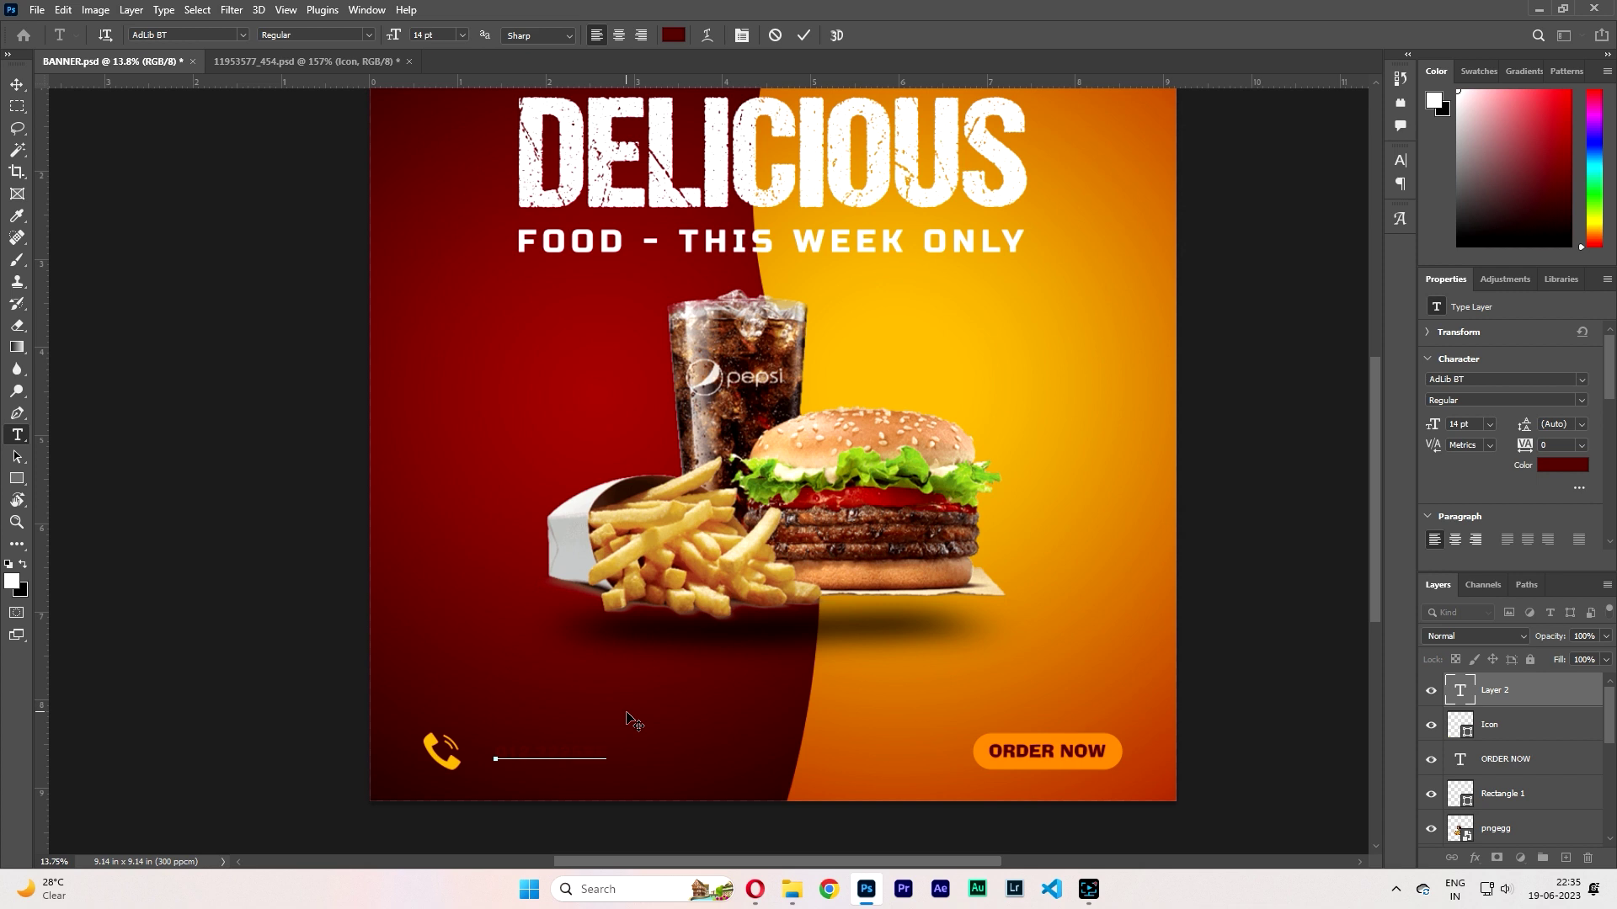
key("ctrl+a")
left_click(677, 34)
left_click(1036, 408)
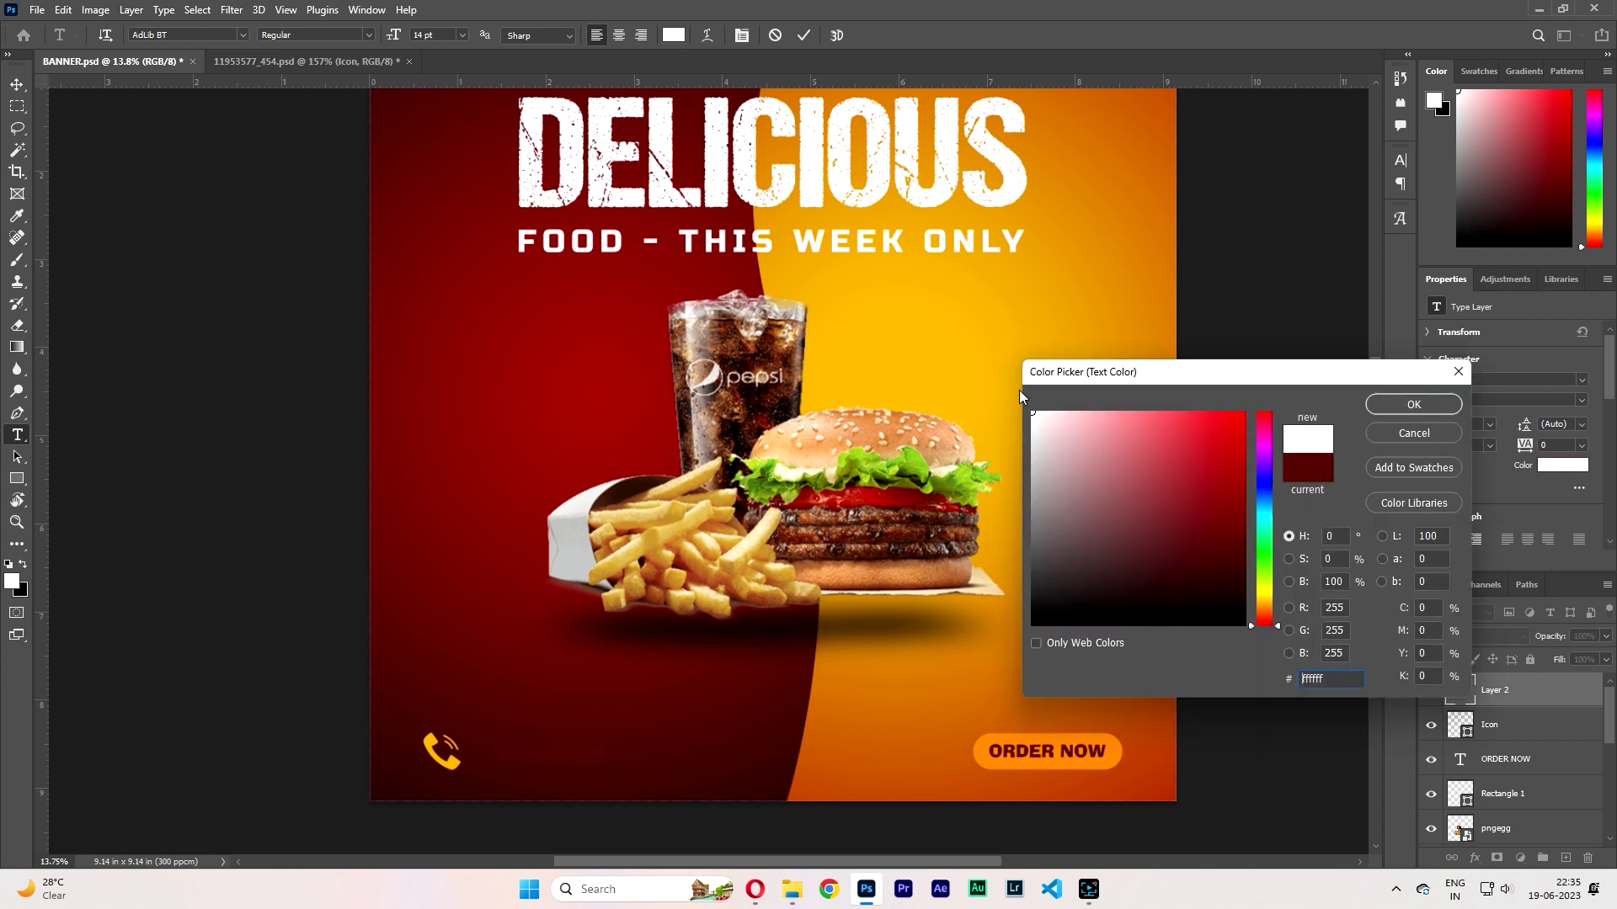
left_click(1412, 403)
left_click(1501, 692)
key("v")
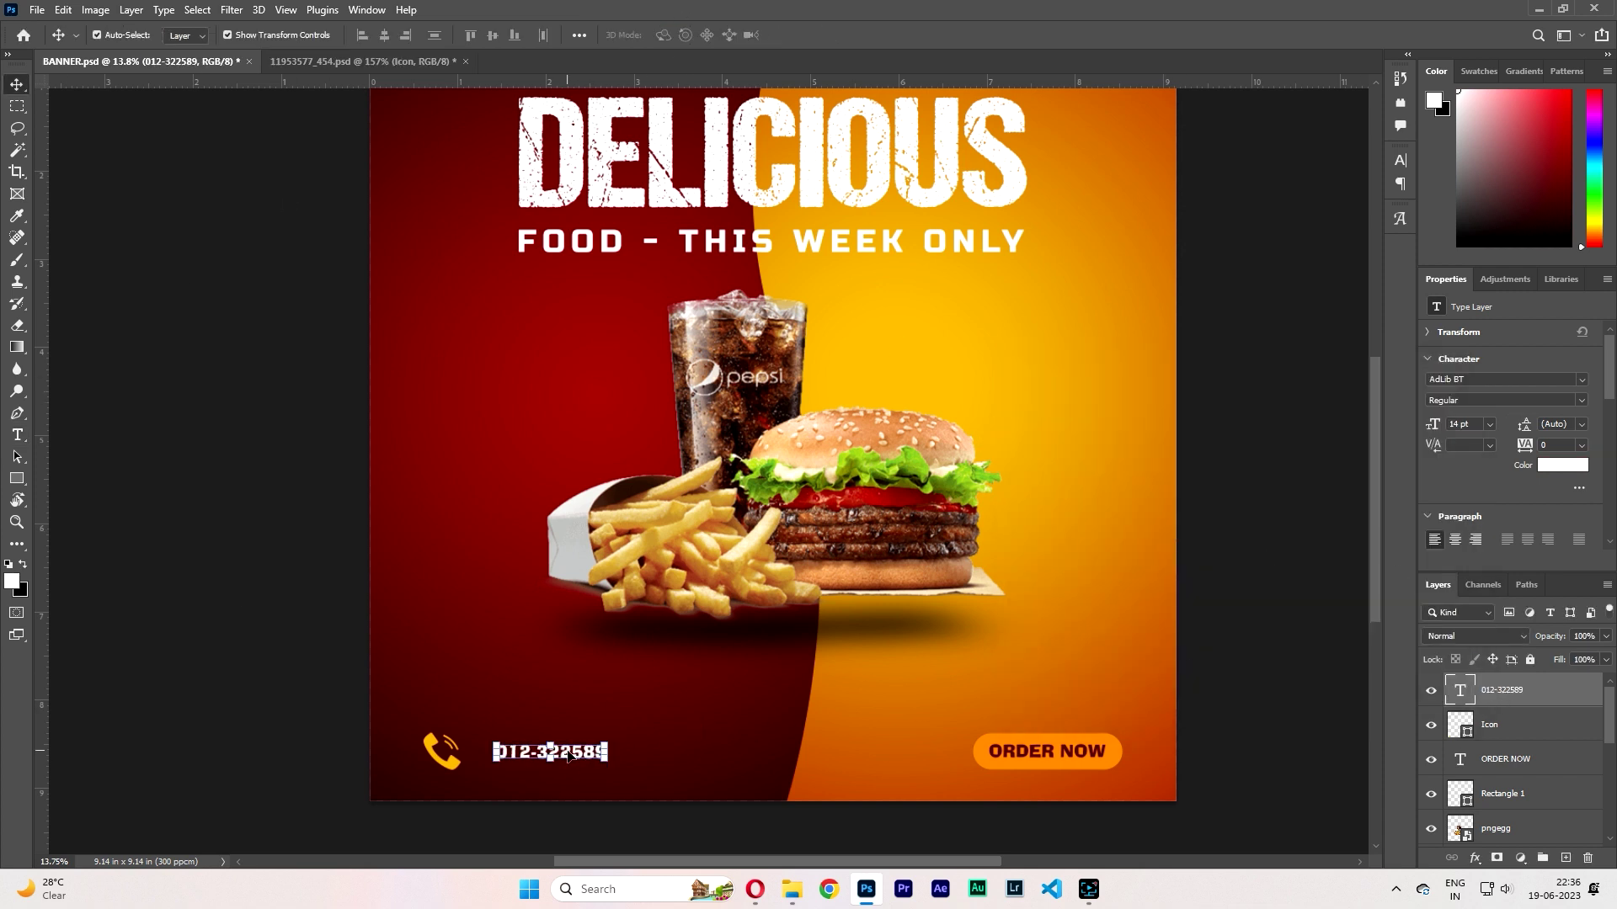
Move the phone number closer to the phone icon and enlarge it to match the icon's height.
mouse_move(570, 753)
left_mouse_down()
mouse_move(536, 751)
mouse_move(638, 755)
mouse_move(538, 756)
left_mouse_up()
key("ctrl+t")
key("Return")
key("ctrl+t")
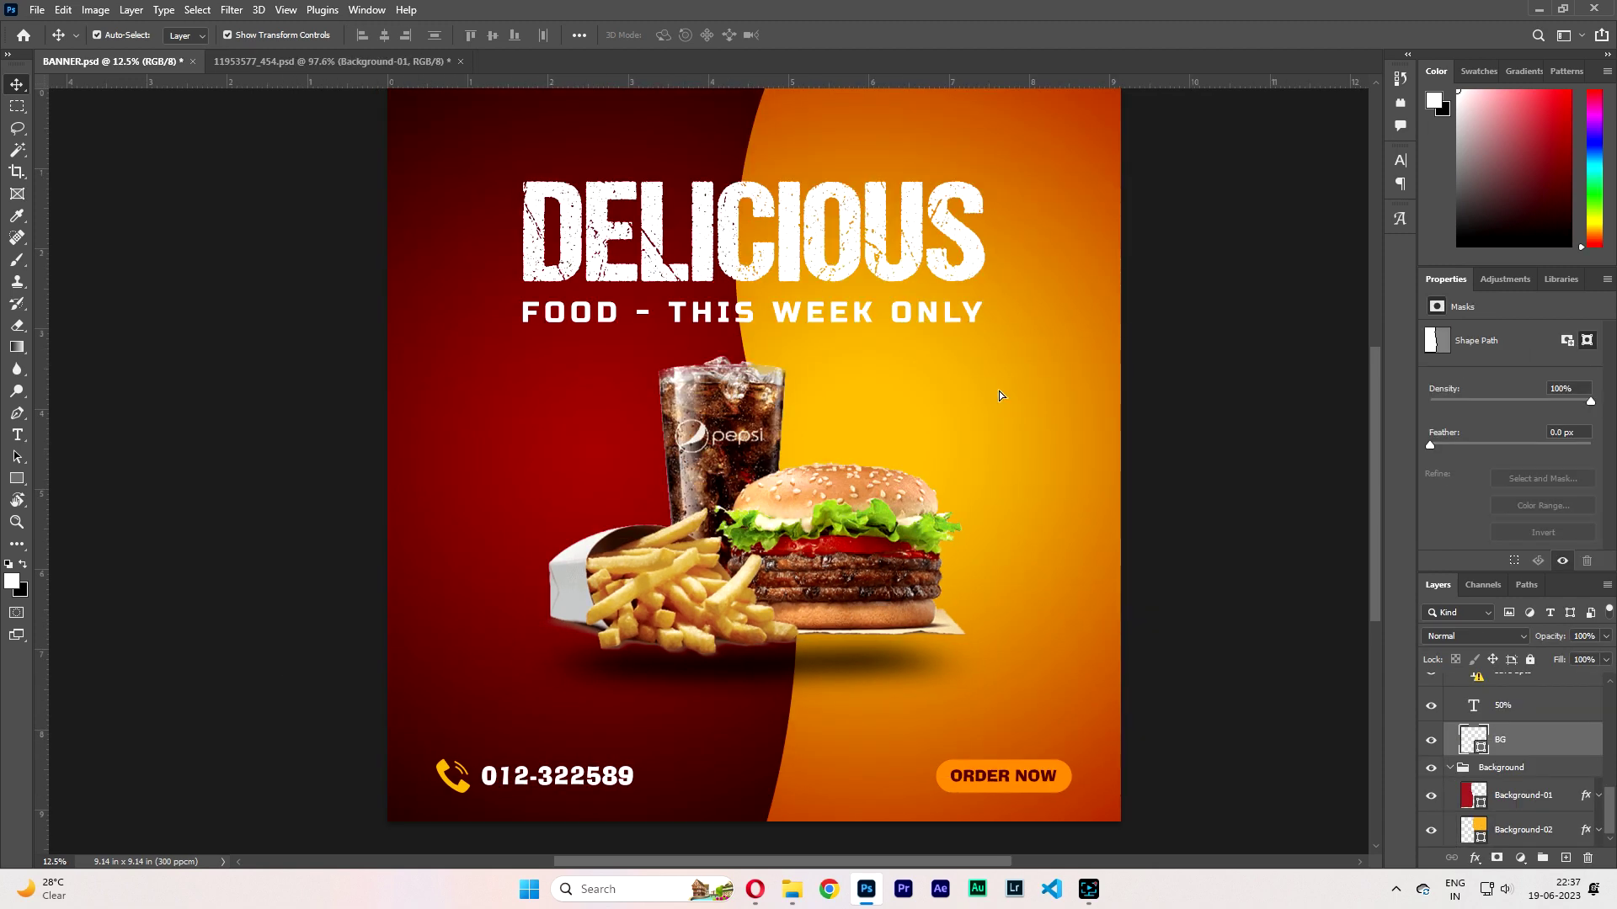
Place the speech bubble outline on the orange background above the burger's right side, scaled to about 664%.
left_click_drag(999, 390, 1096, 470)
mouse_move(987, 384)
left_mouse_down()
mouse_move(953, 357)
mouse_move(967, 374)
left_mouse_up()
left_click_drag(1099, 393, 1050, 363)
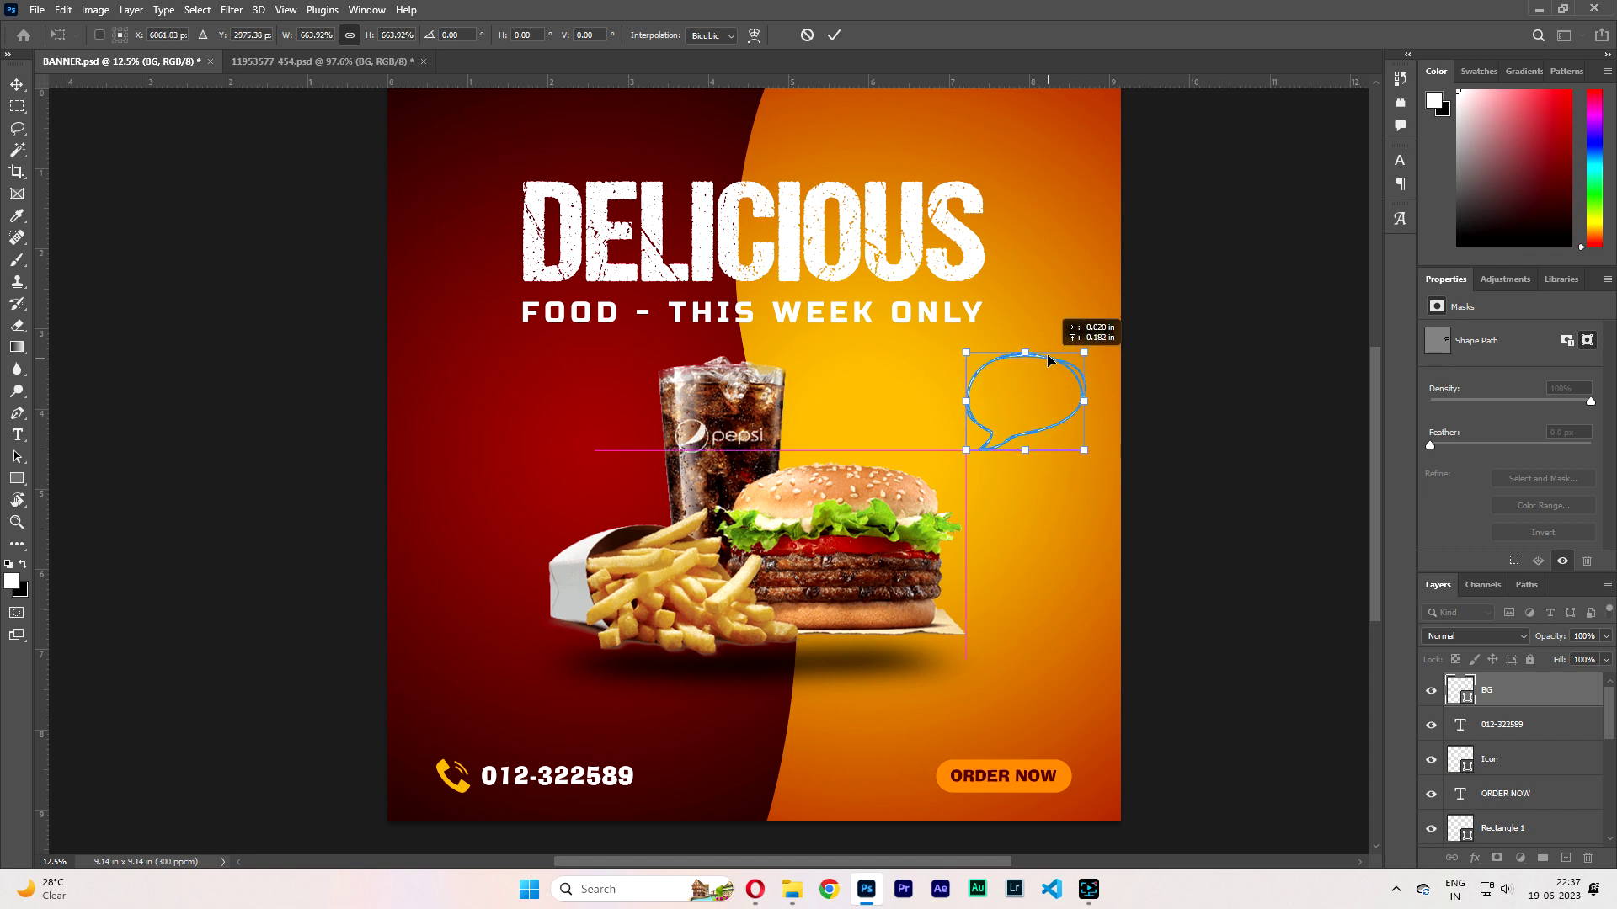
left_click(1169, 408)
Add the text SAVE UPTO over the speech bubble in the DCC - Ash font.
key("t")
left_click(1002, 381)
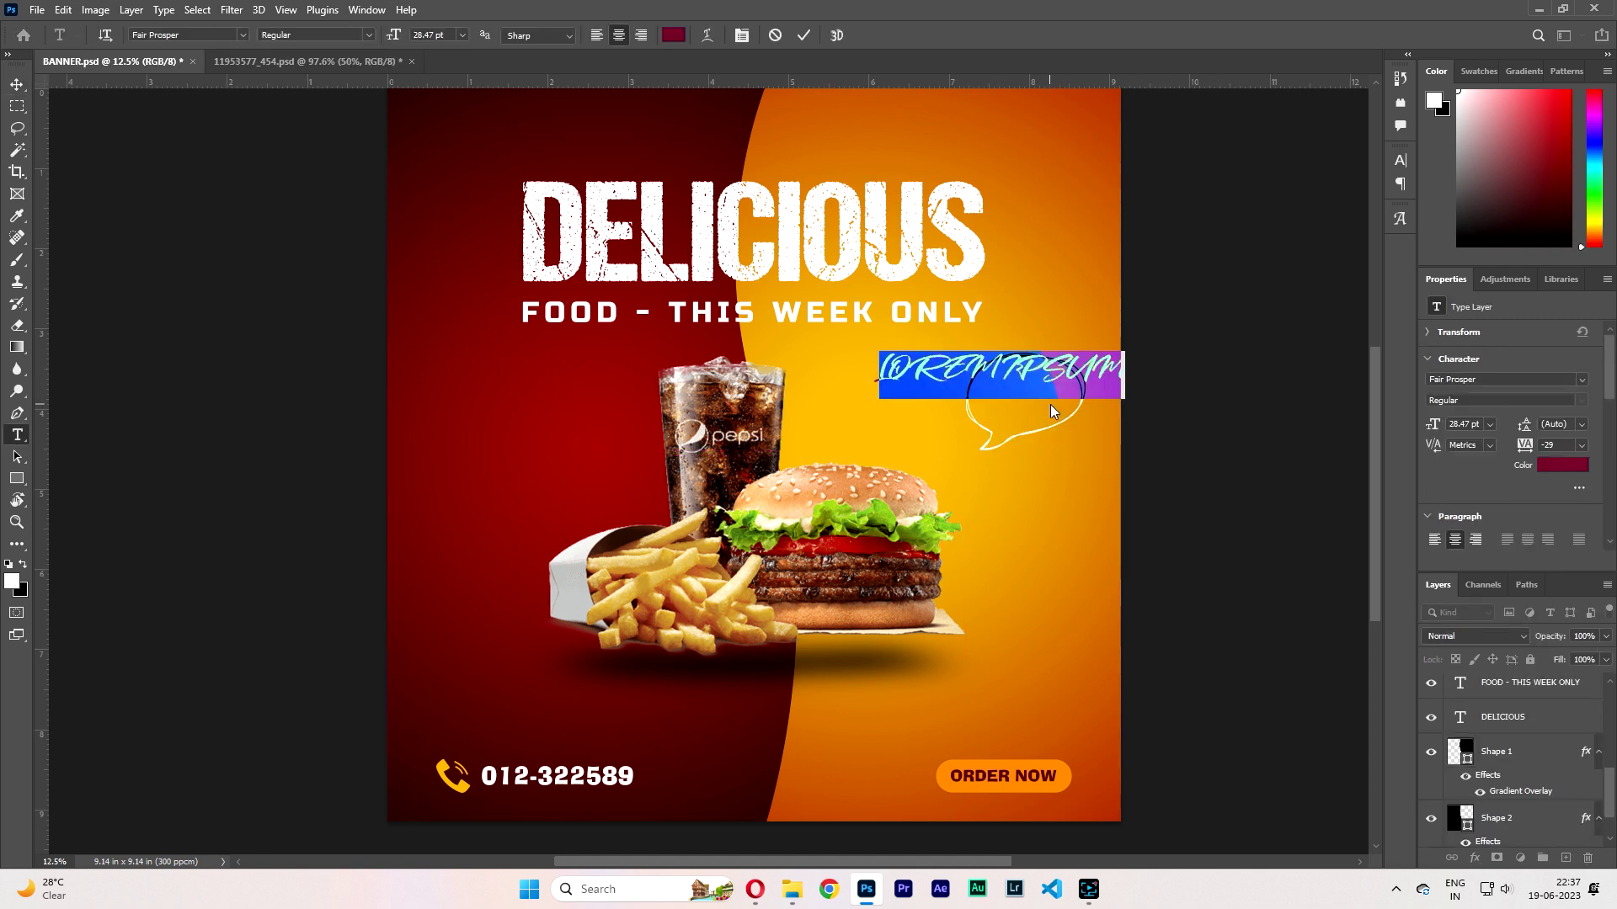
type("SAVE UPTO")
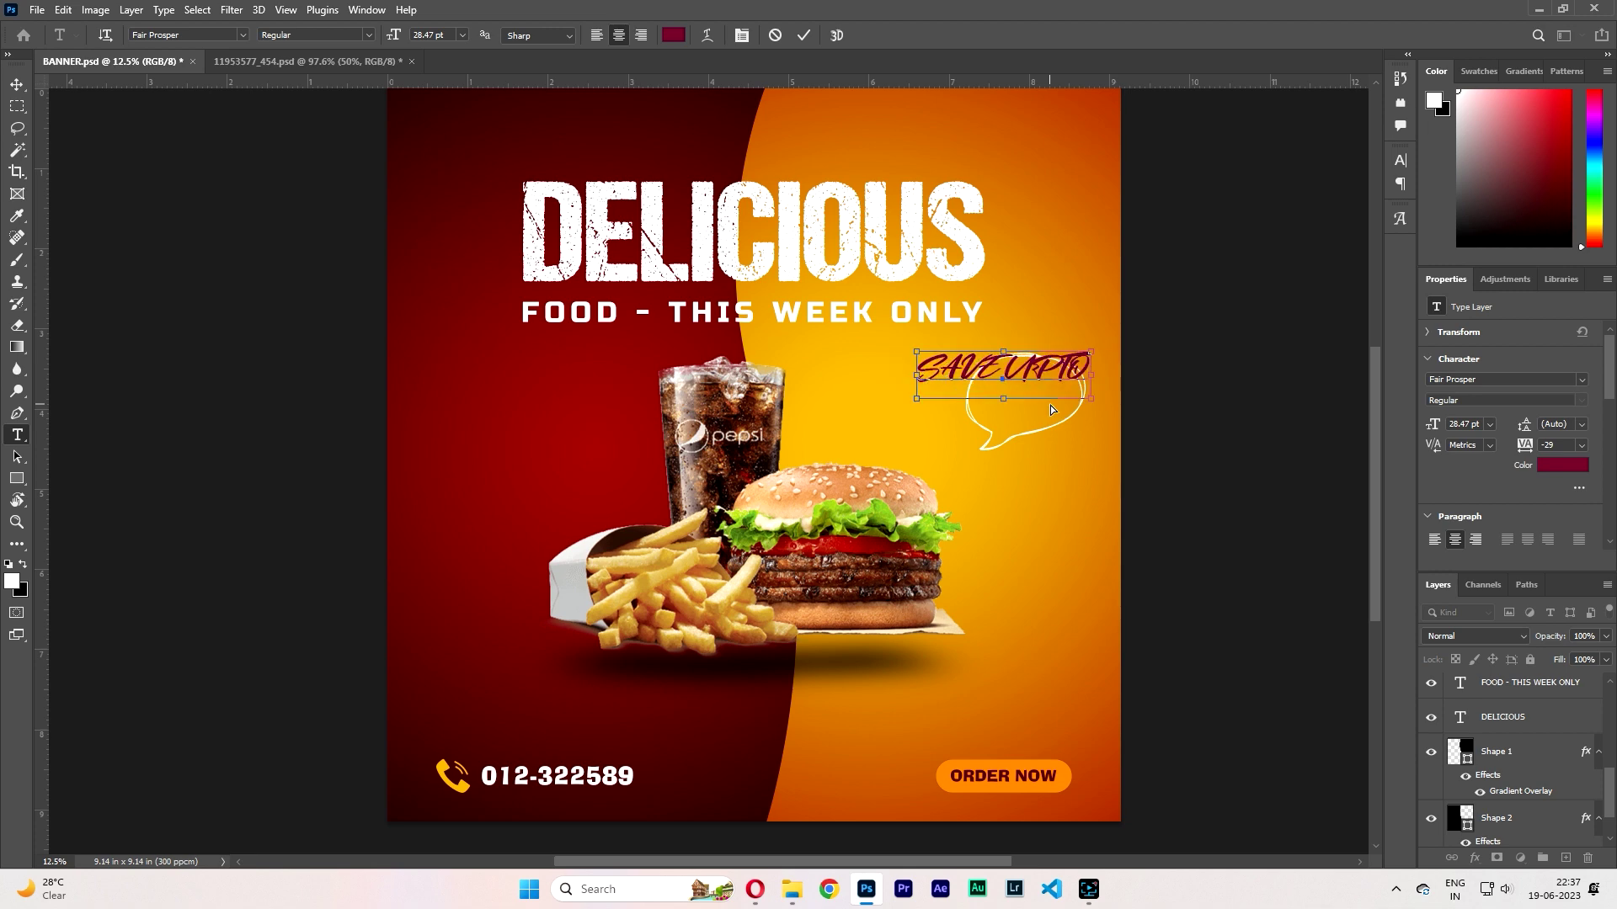
key("ctrl+a")
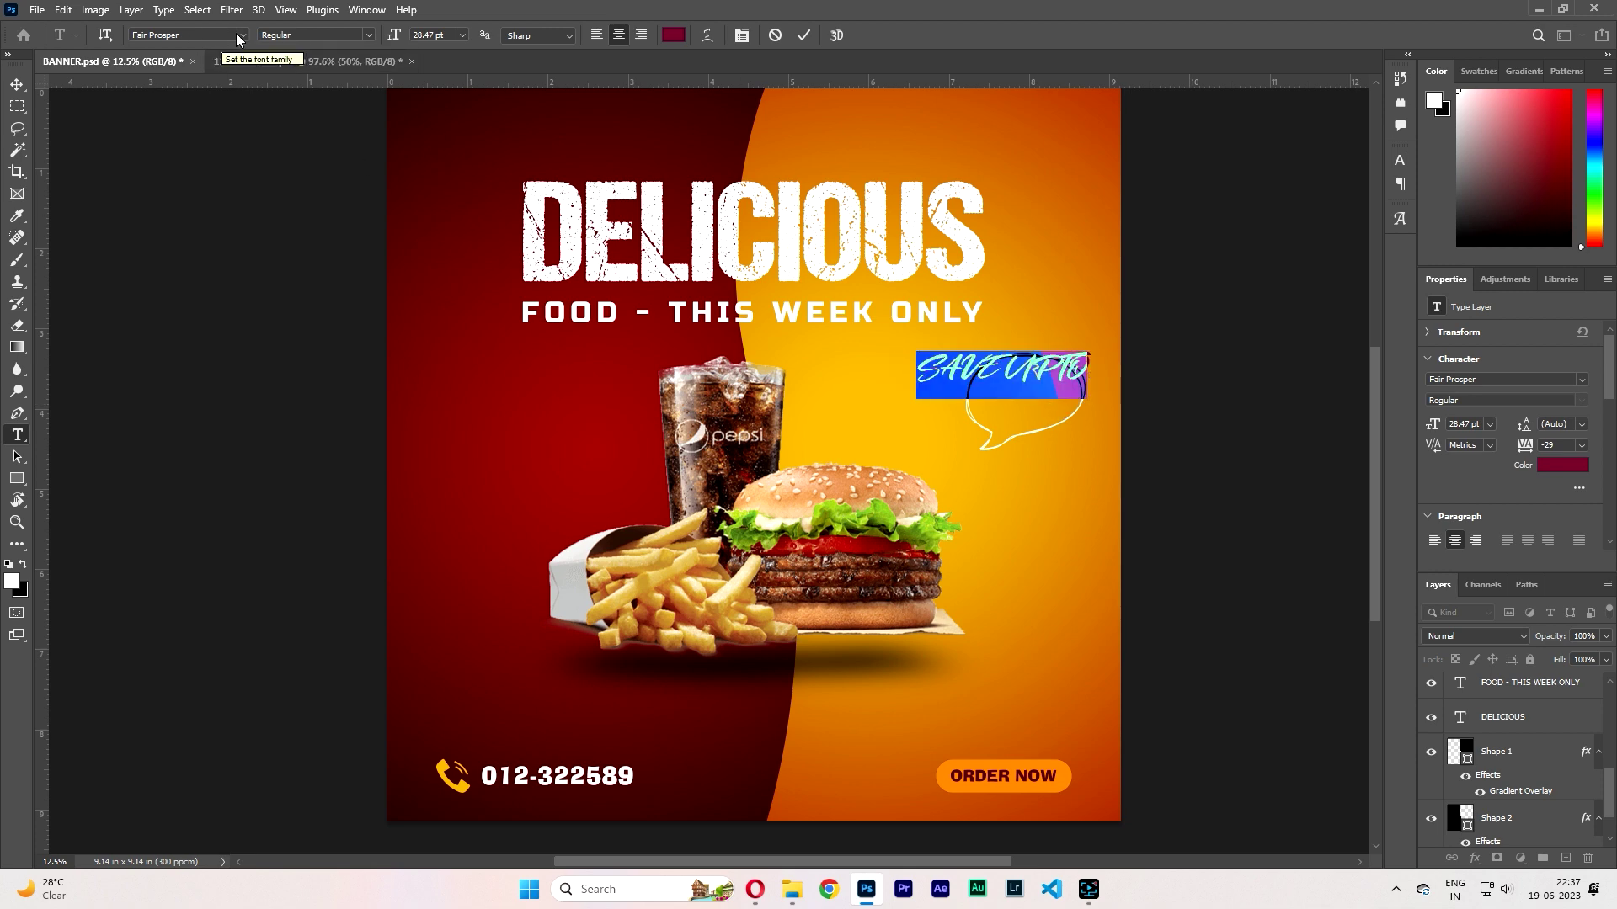
left_click(242, 37)
left_click_drag(476, 223, 473, 92)
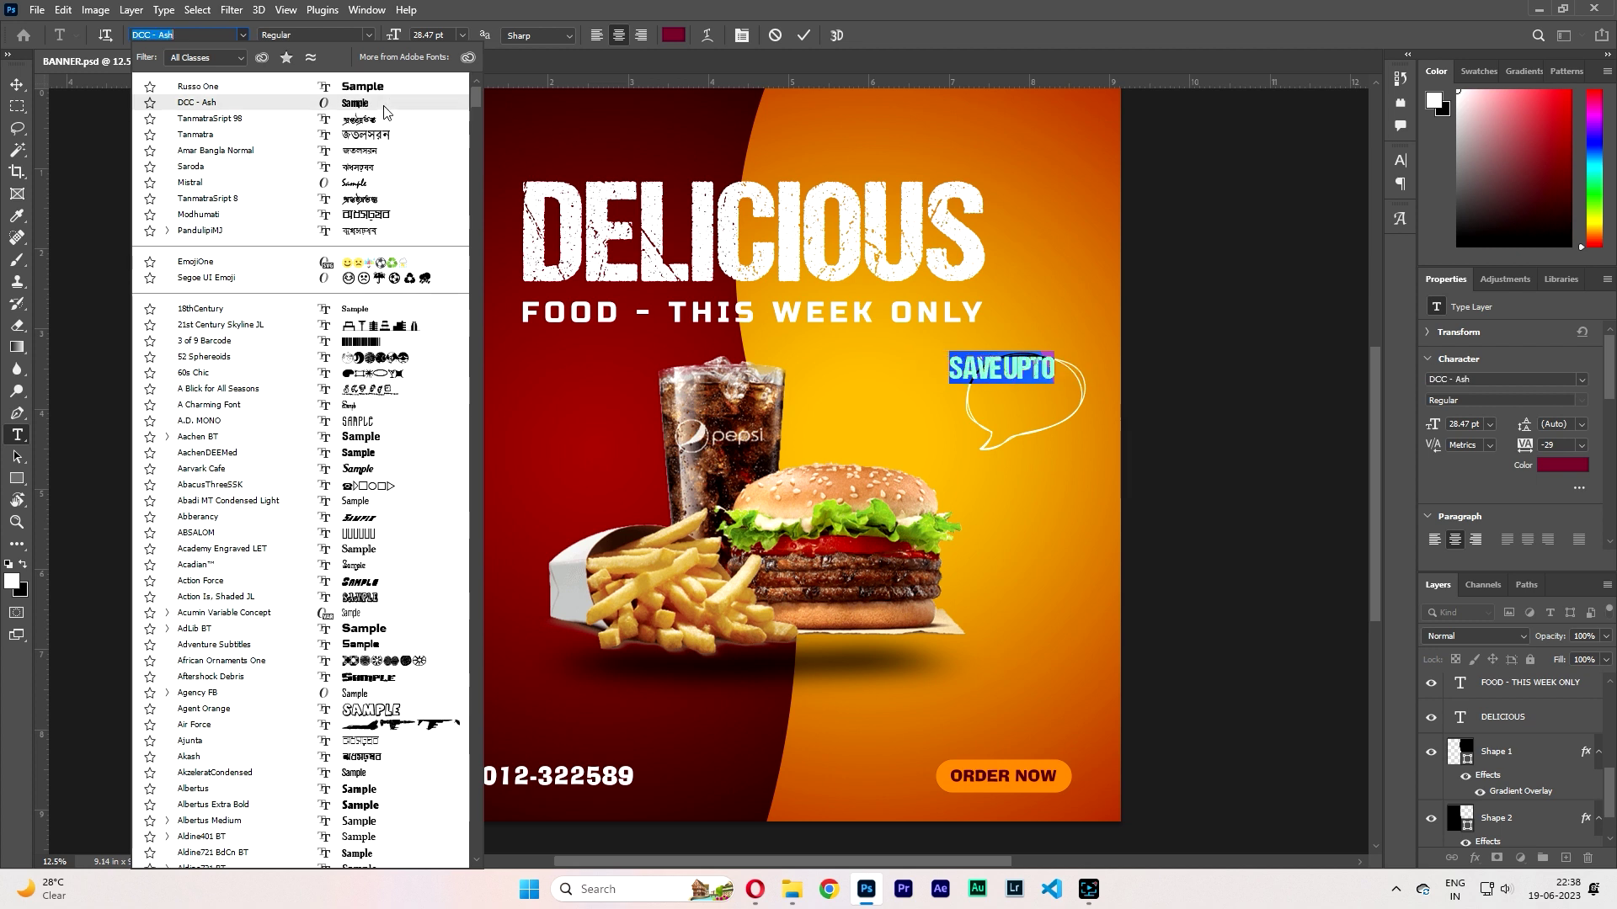
left_click(383, 102)
Shrink the SAVE UPTO text to about 16.47 pt and fit it inside the upper part of the speech bubble.
left_click(17, 85)
left_click_drag(1013, 369, 1035, 384)
key("ctrl+t")
key("Return")
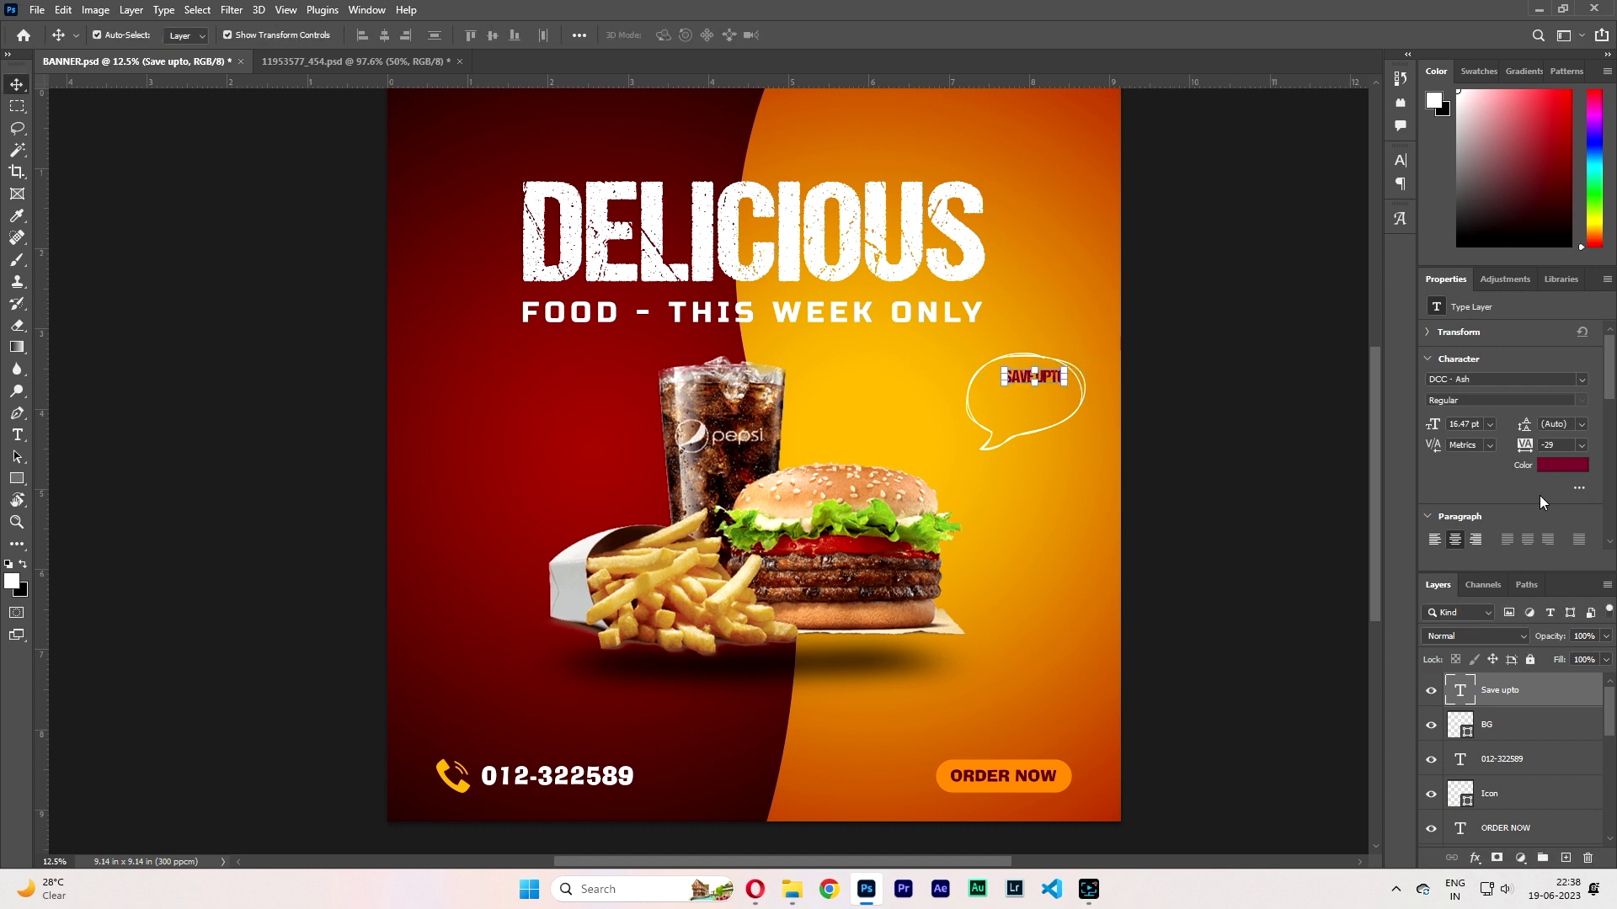
Recolor the SAVE UPTO text white and enlarge it to about 17.33 pt within the speech bubble.
double_click(1460, 696)
left_click(668, 35)
left_click_drag(1061, 438, 1060, 376)
left_click(1410, 405)
key("ctrl+Return")
key("ctrl+t")
key("Return")
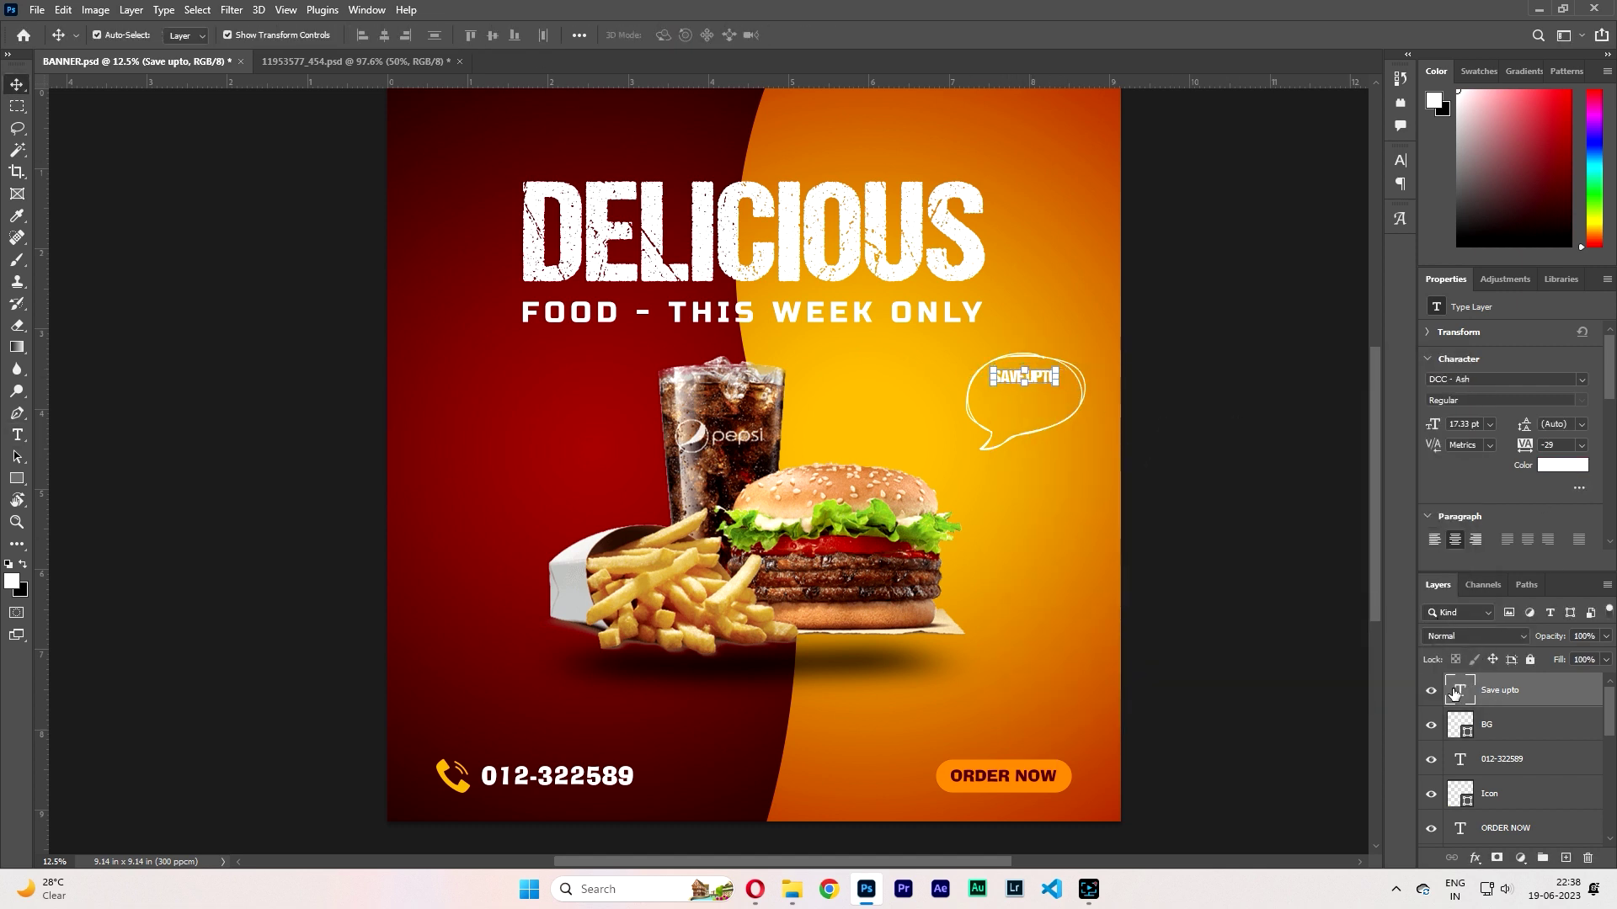
Recolor the SAVE UPTO text with the dark red sampled from the top of the poster's background.
double_click(1460, 692)
left_click(1570, 467)
left_click(1096, 135)
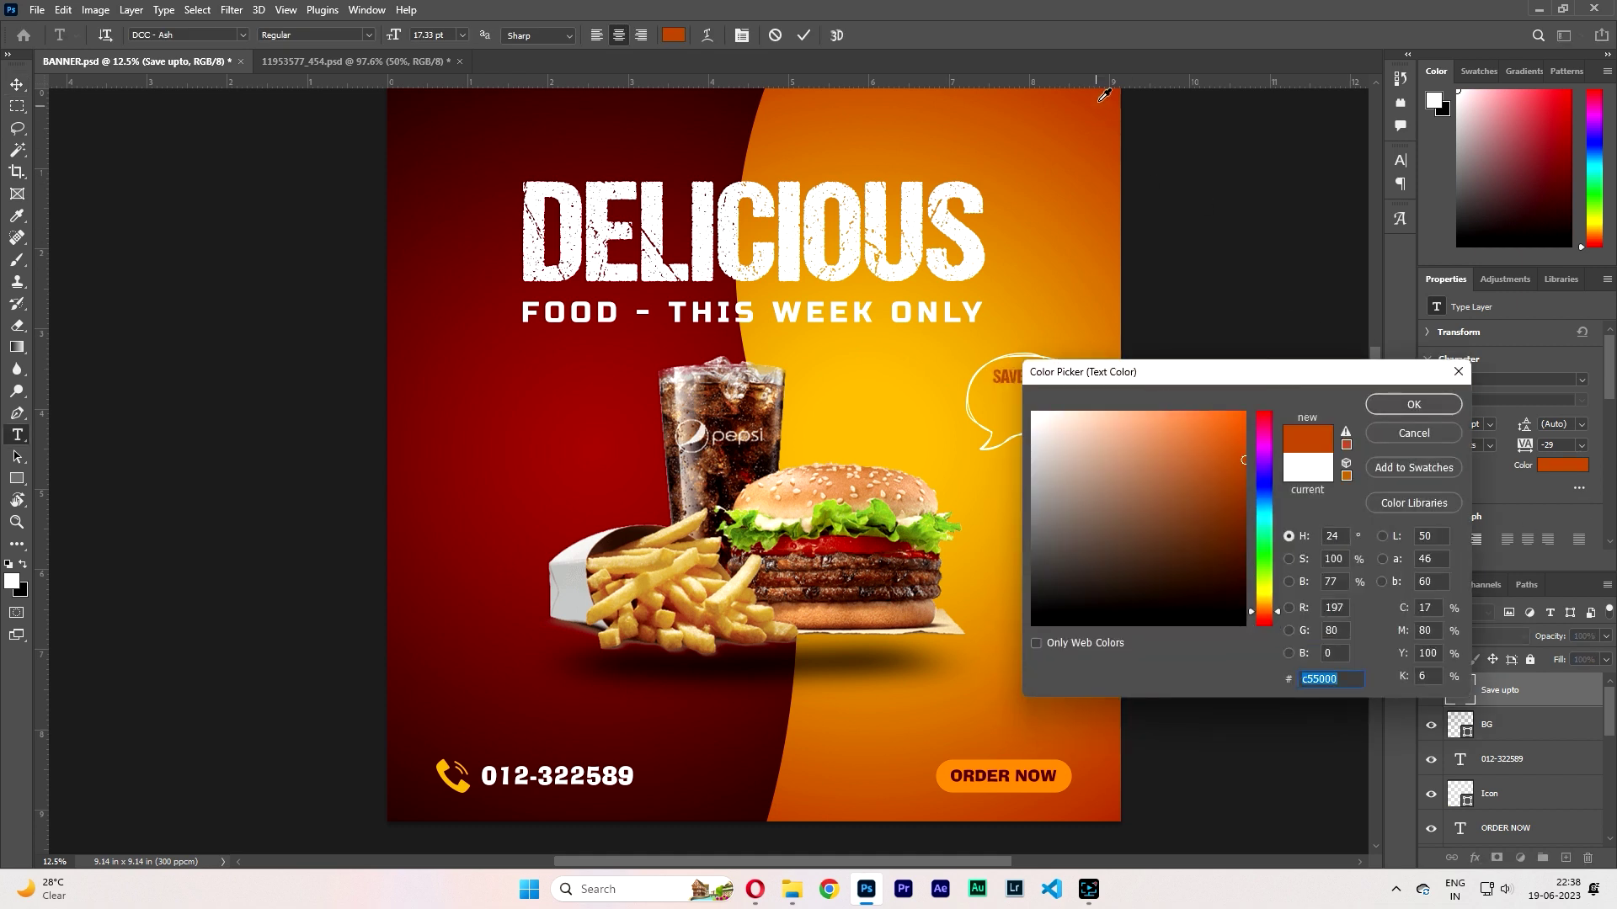
left_click(1104, 99)
left_click(691, 112)
left_click(1403, 402)
key("ctrl+Return")
key("v")
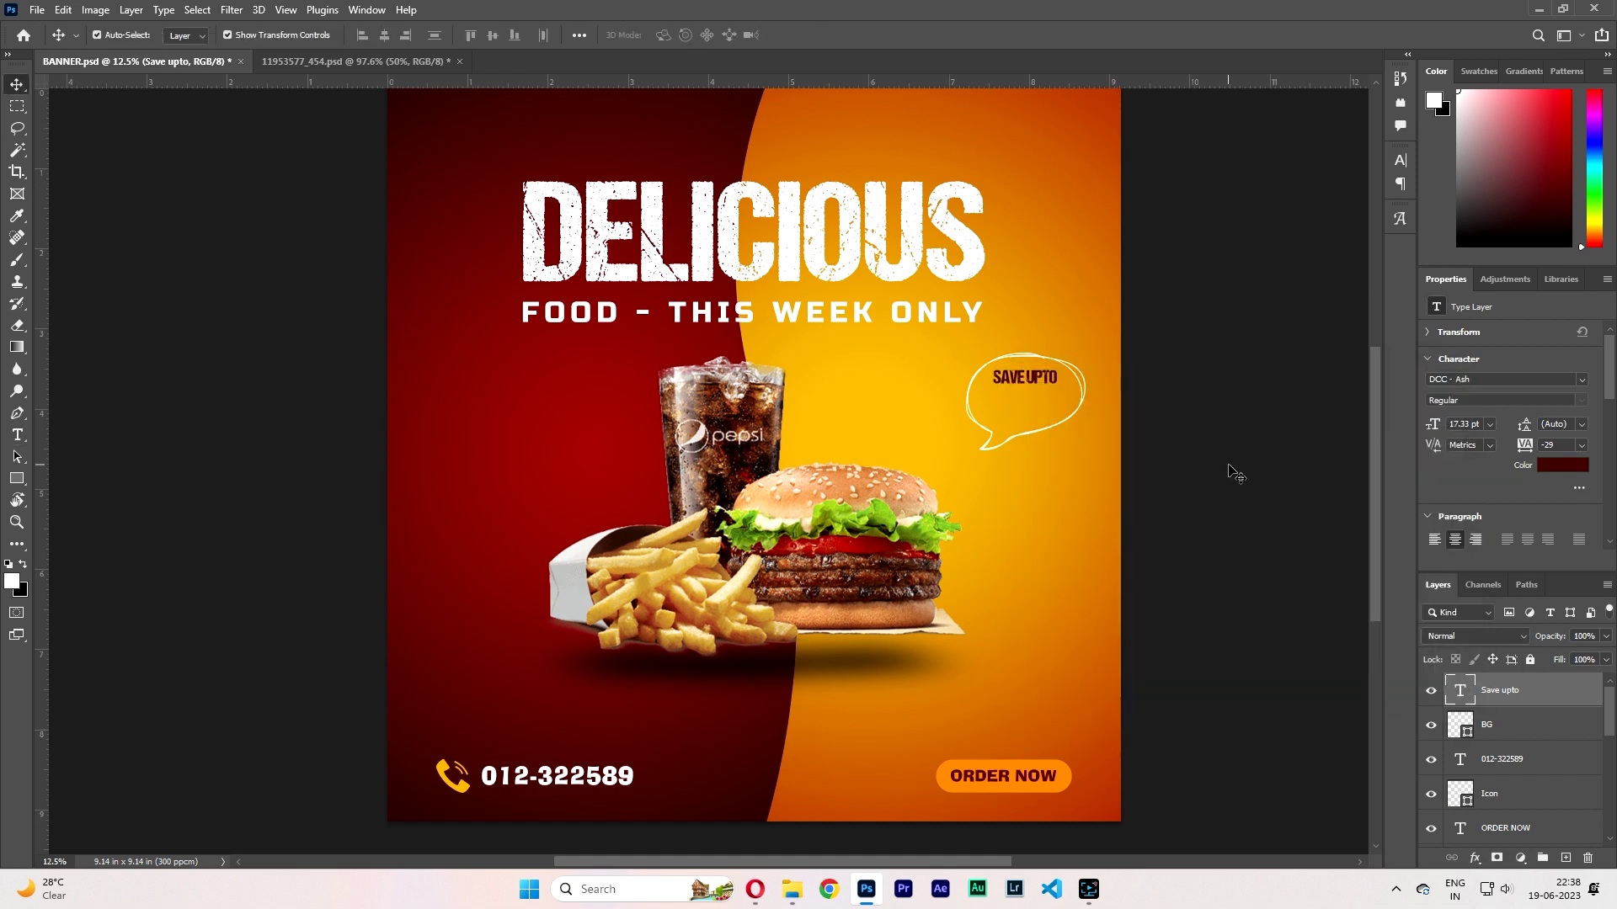
left_click(1230, 468)
Add the text 50% below SAVE UPTO in the Fair Prosper font.
key("t")
left_click(1015, 410)
type("50%")
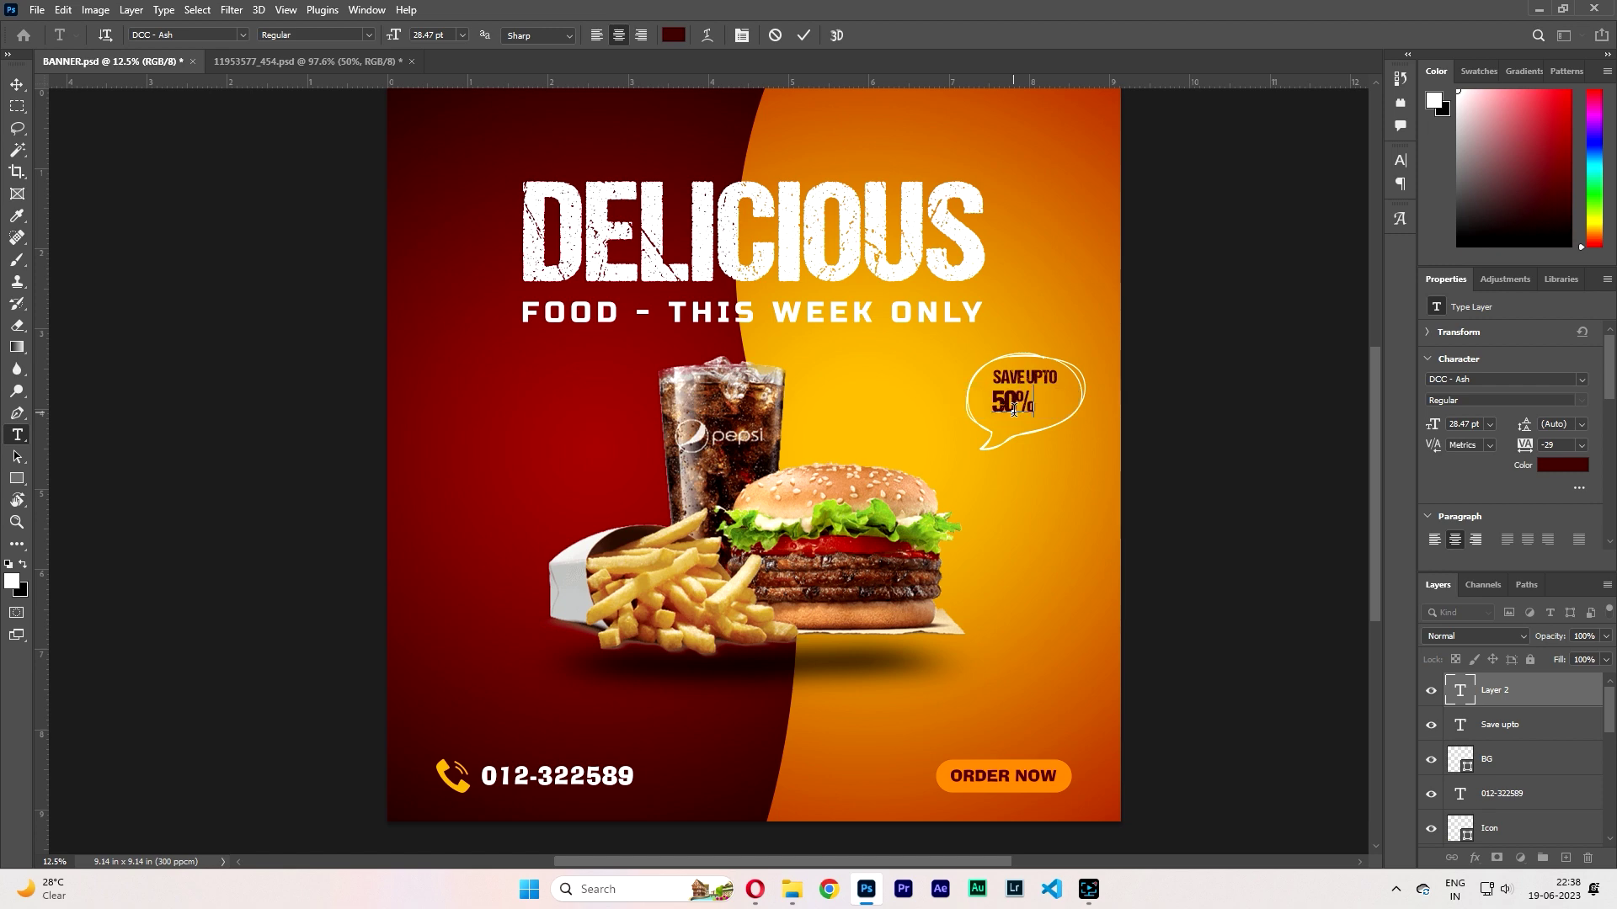
key("ctrl+a")
left_click(196, 36)
type("fai")
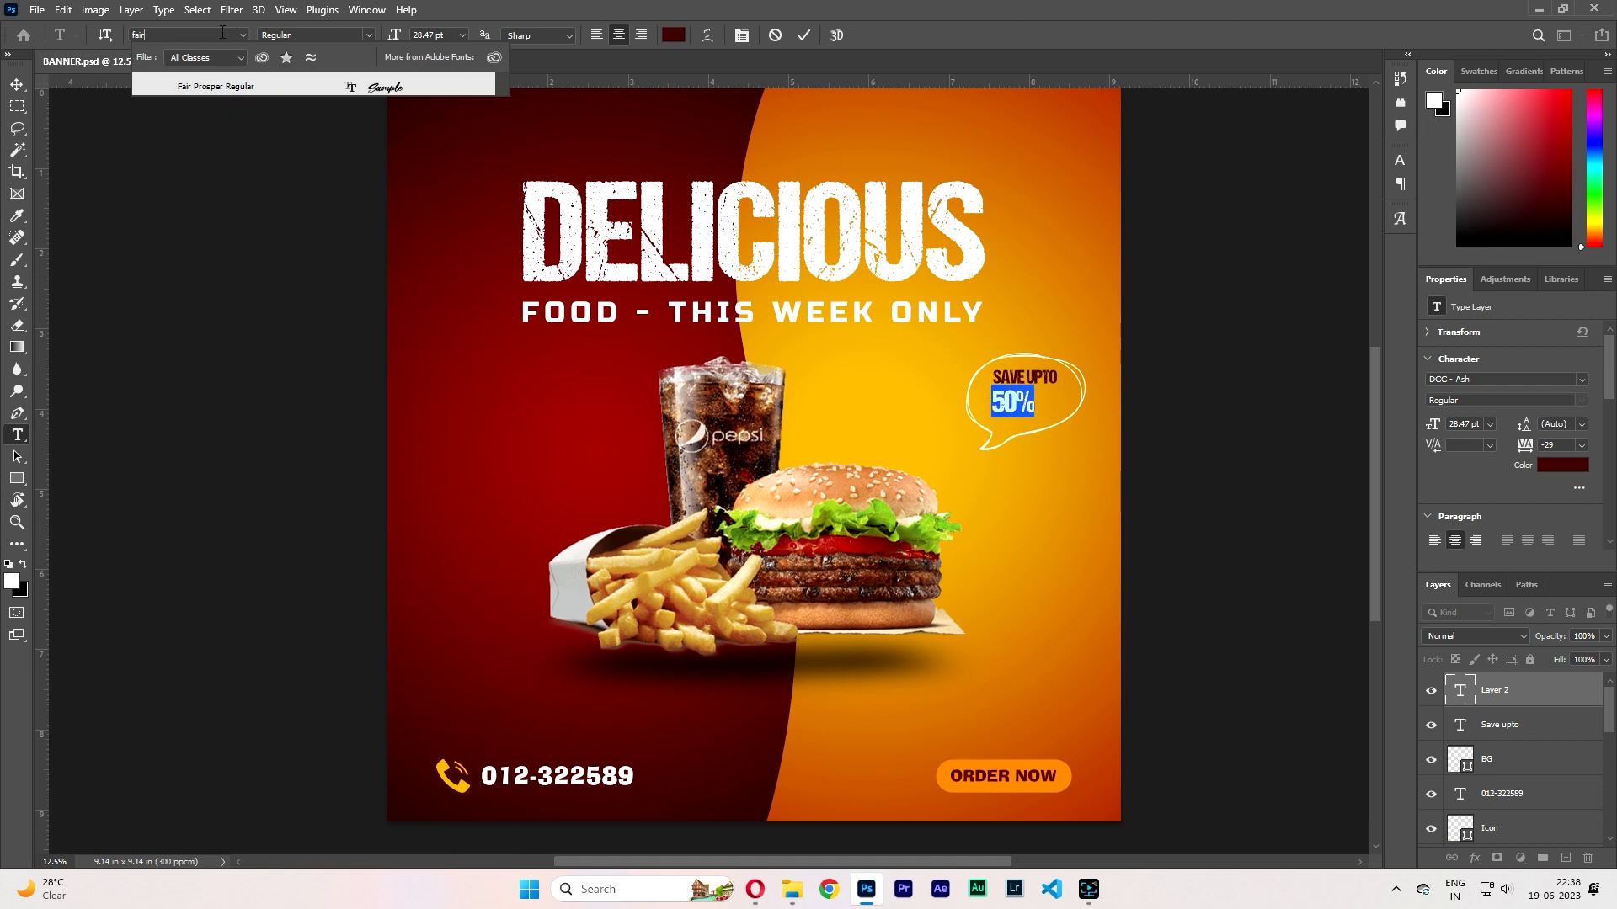
left_click(246, 87)
left_click(1514, 694)
Enlarge the 50% text to about 38.03 pt beneath SAVE UPTO in the speech bubble.
key("v")
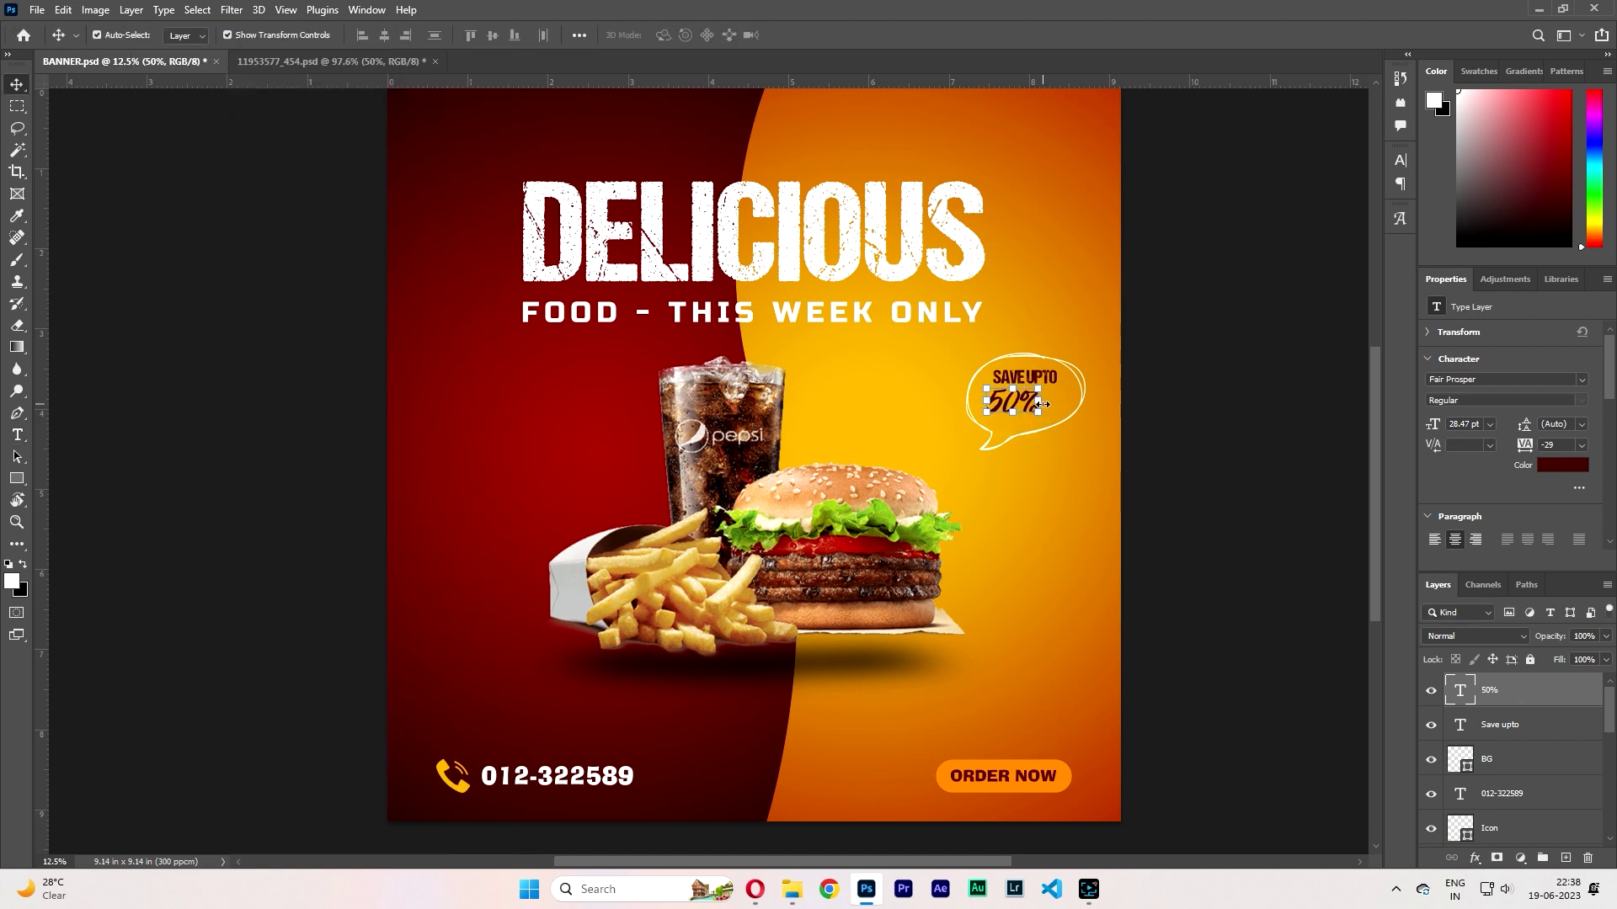
mouse_move(1040, 408)
left_mouse_down()
mouse_move(1056, 409)
mouse_move(1027, 408)
left_mouse_up()
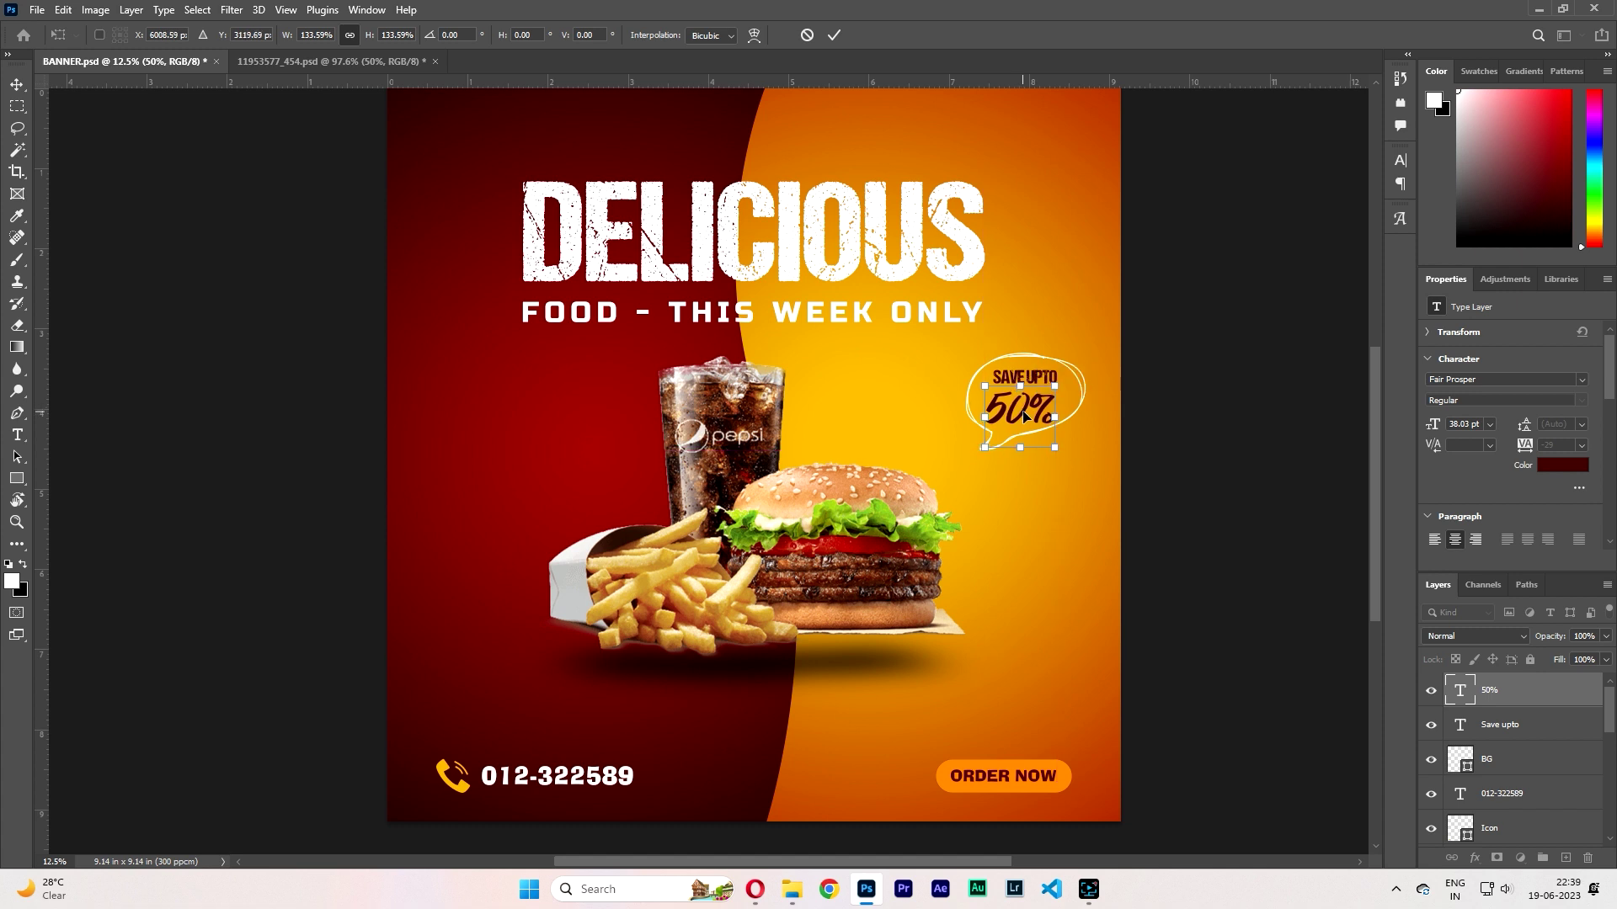
key("Return")
Recolor the 50% text white.
double_click(1463, 691)
left_click(1562, 465)
left_click_drag(1111, 472, 932, 389)
left_click(1411, 404)
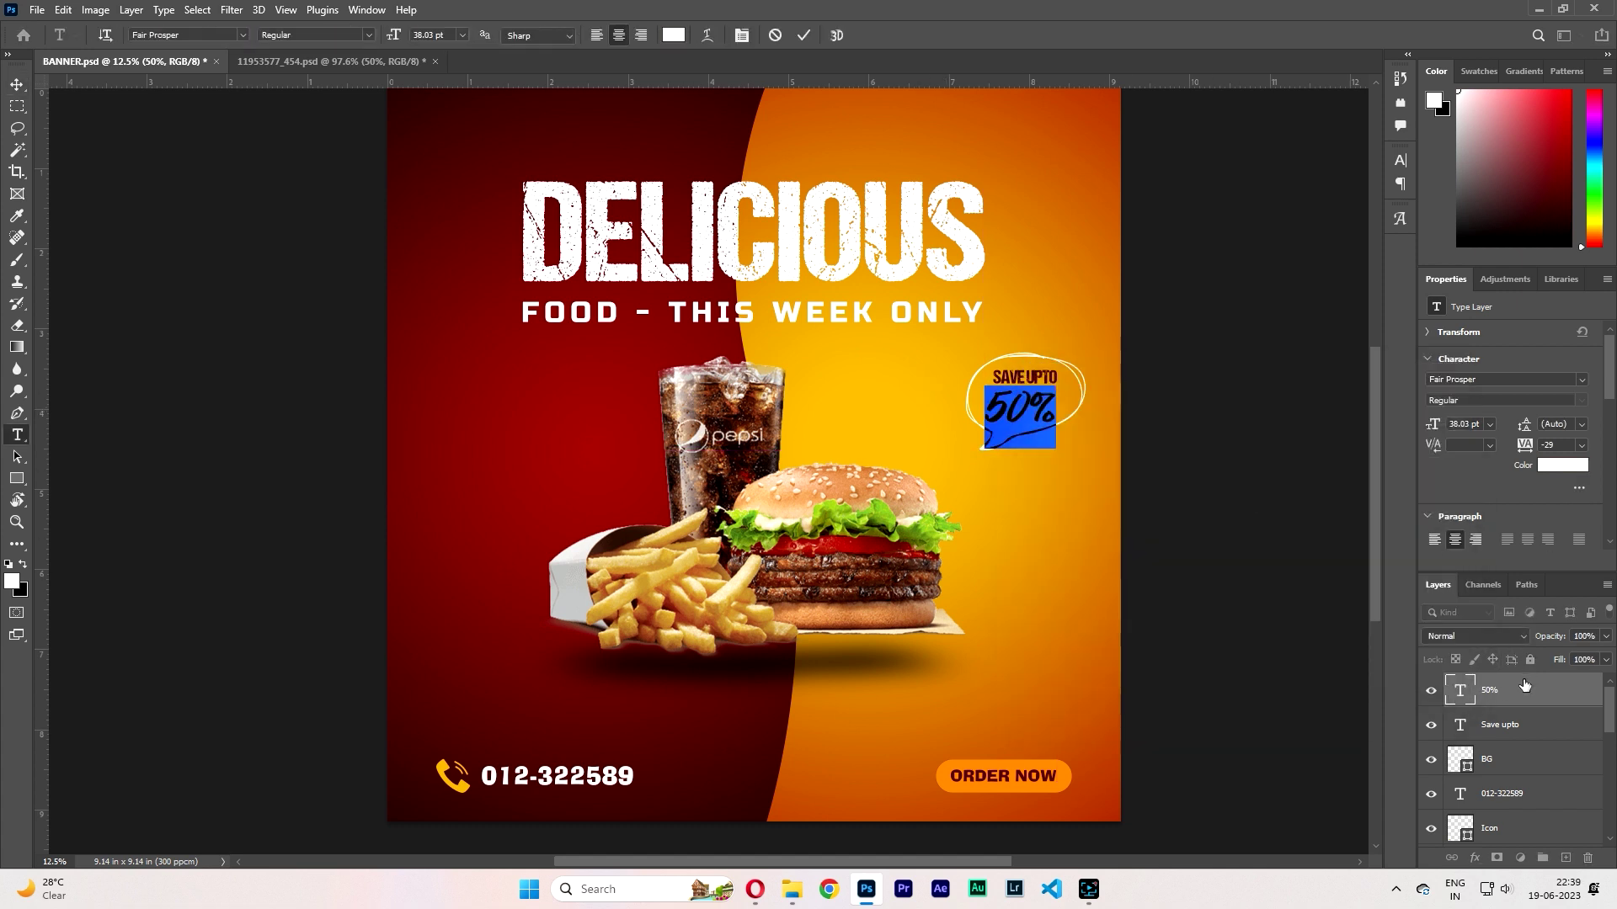
left_click(1522, 687)
key("v")
left_click(1212, 526)
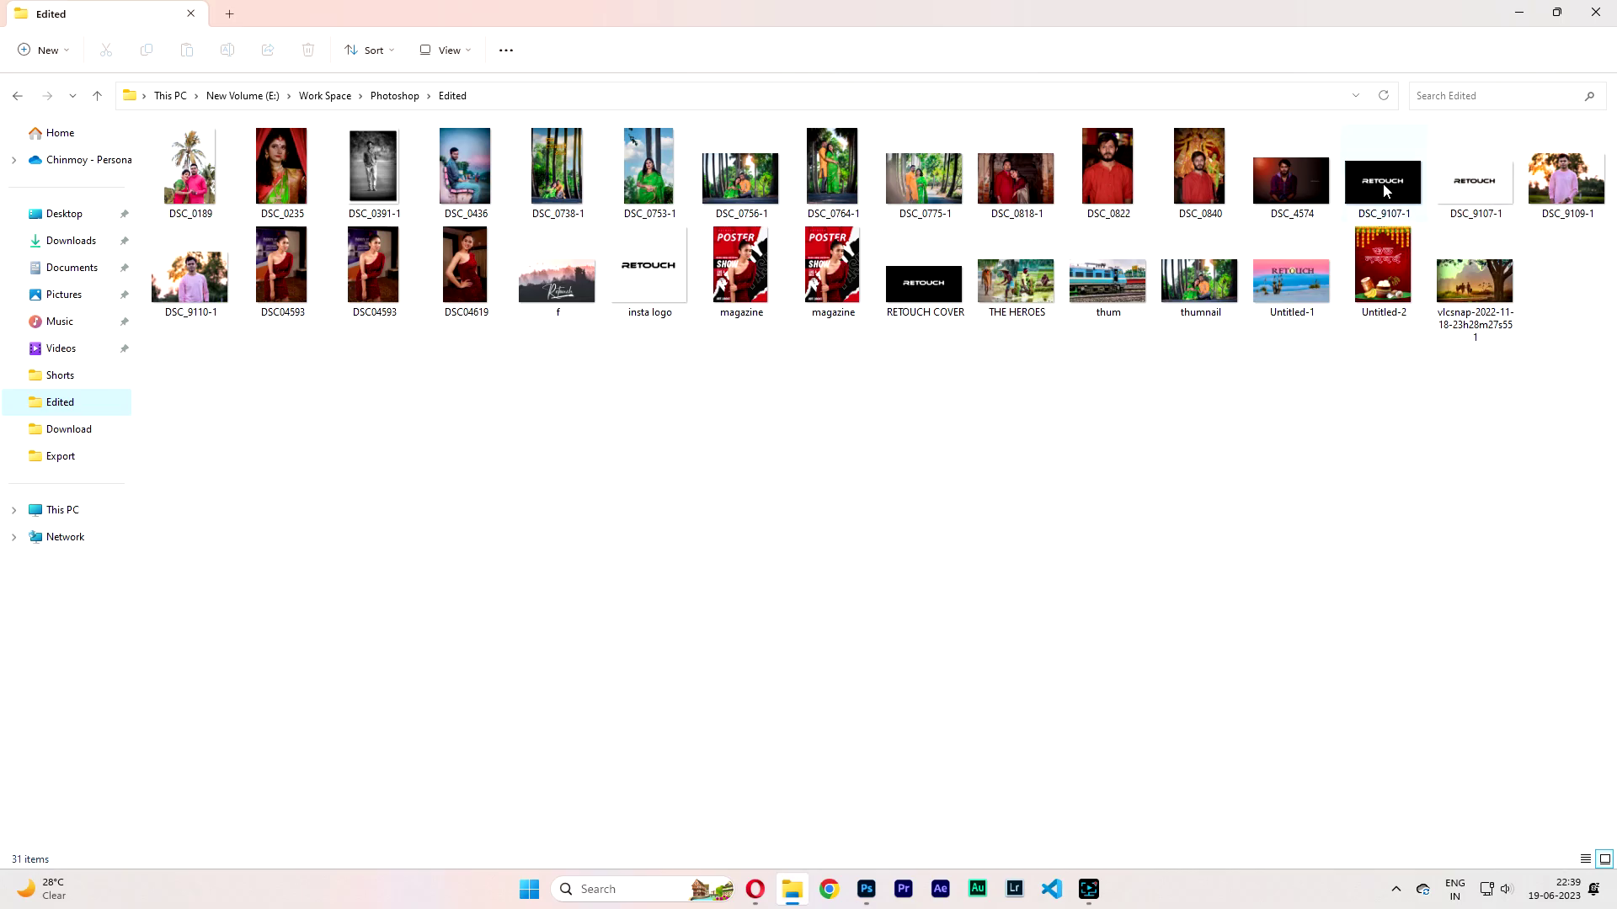
Place the DSC_9107-1 RETOUCH logo image from the Edited folder into the poster and set its blend mode to Screen.
left_click(1385, 189)
left_click_drag(1385, 188, 511, 180)
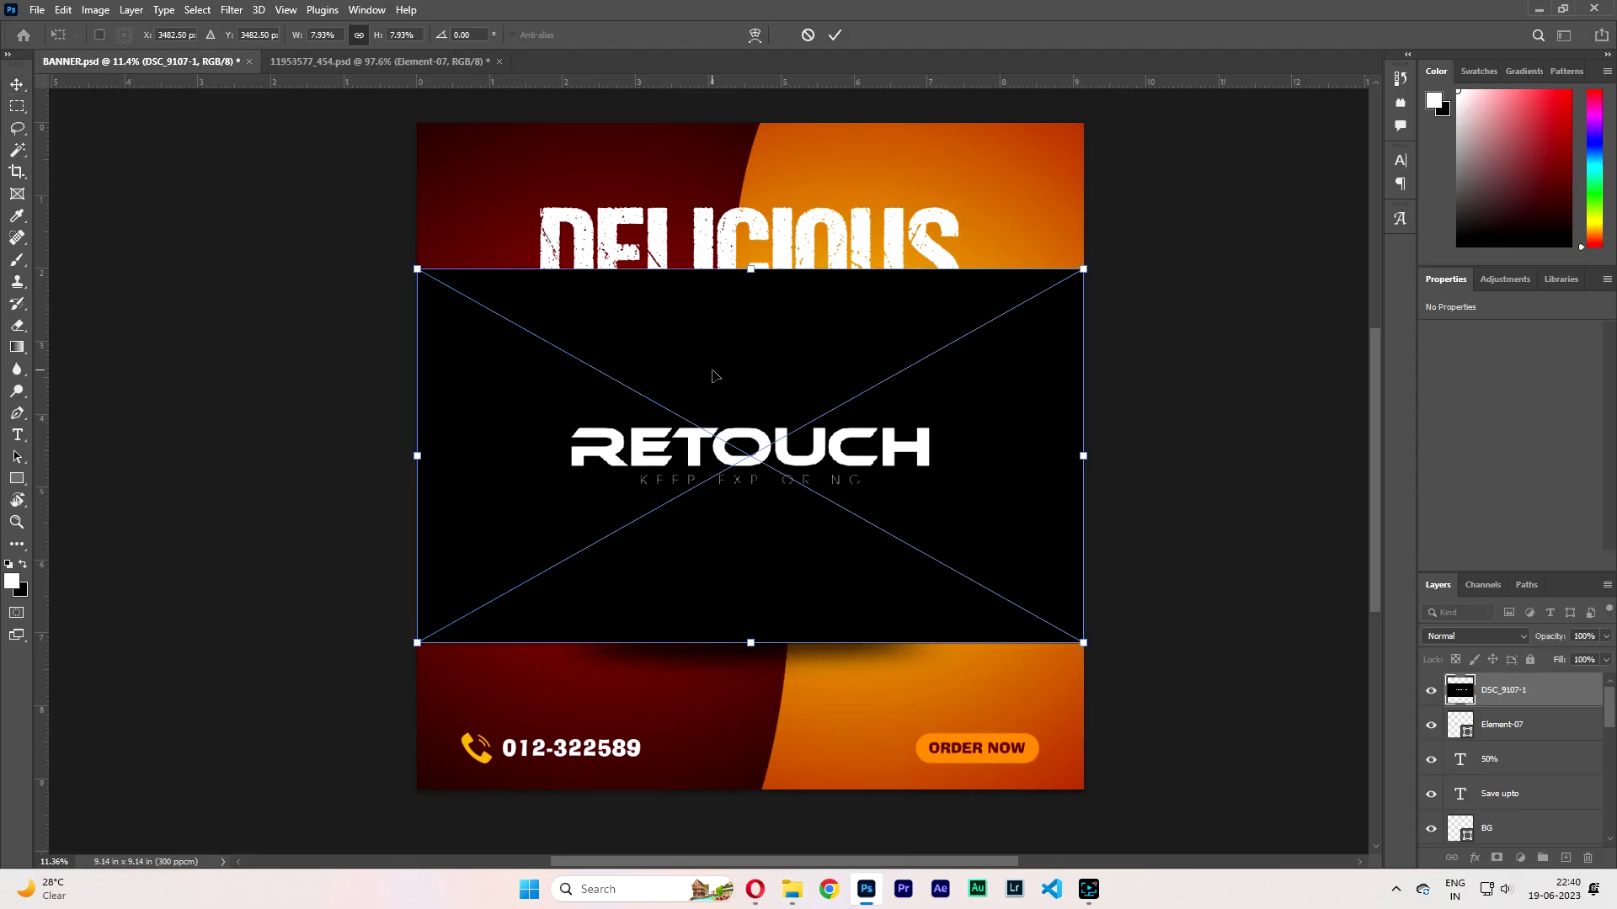
key("Return")
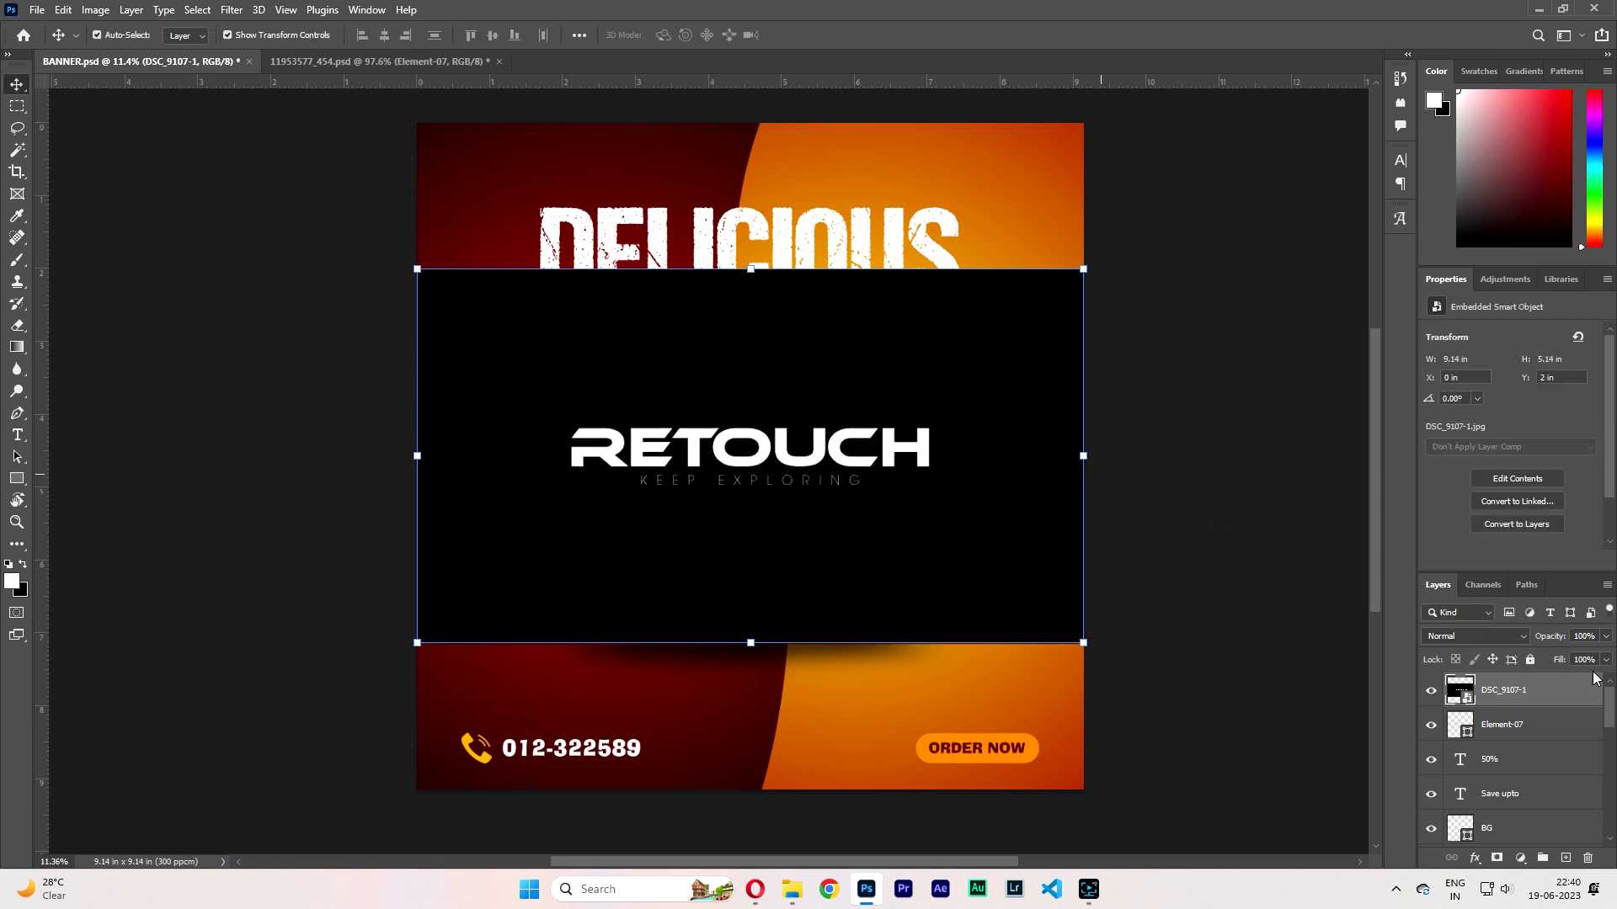
left_click(1498, 637)
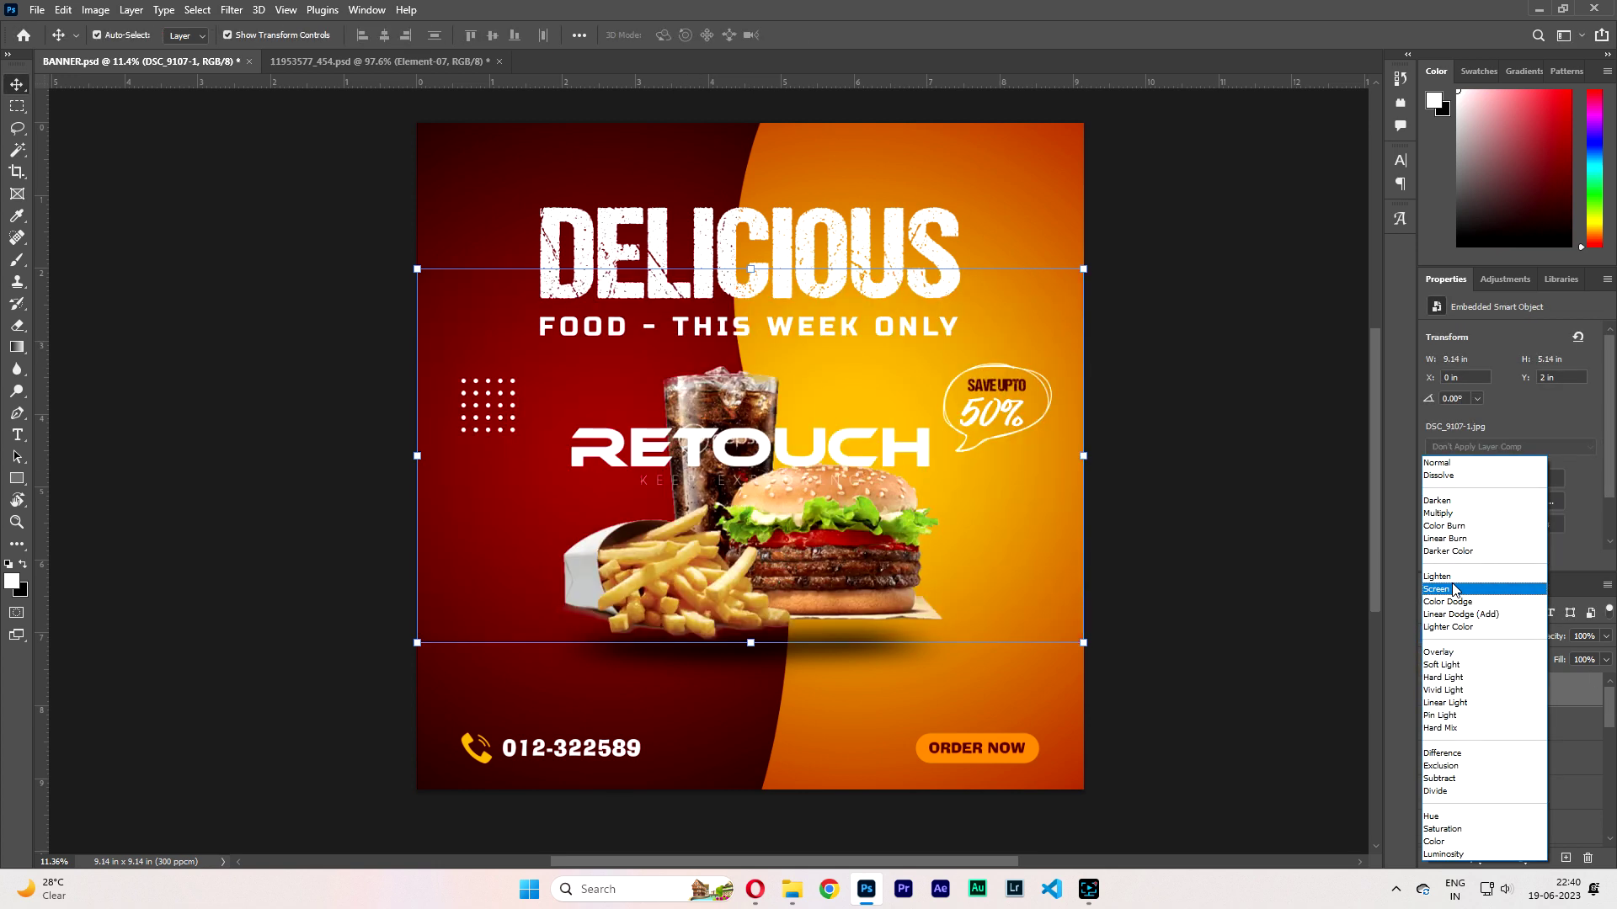
left_click(1455, 589)
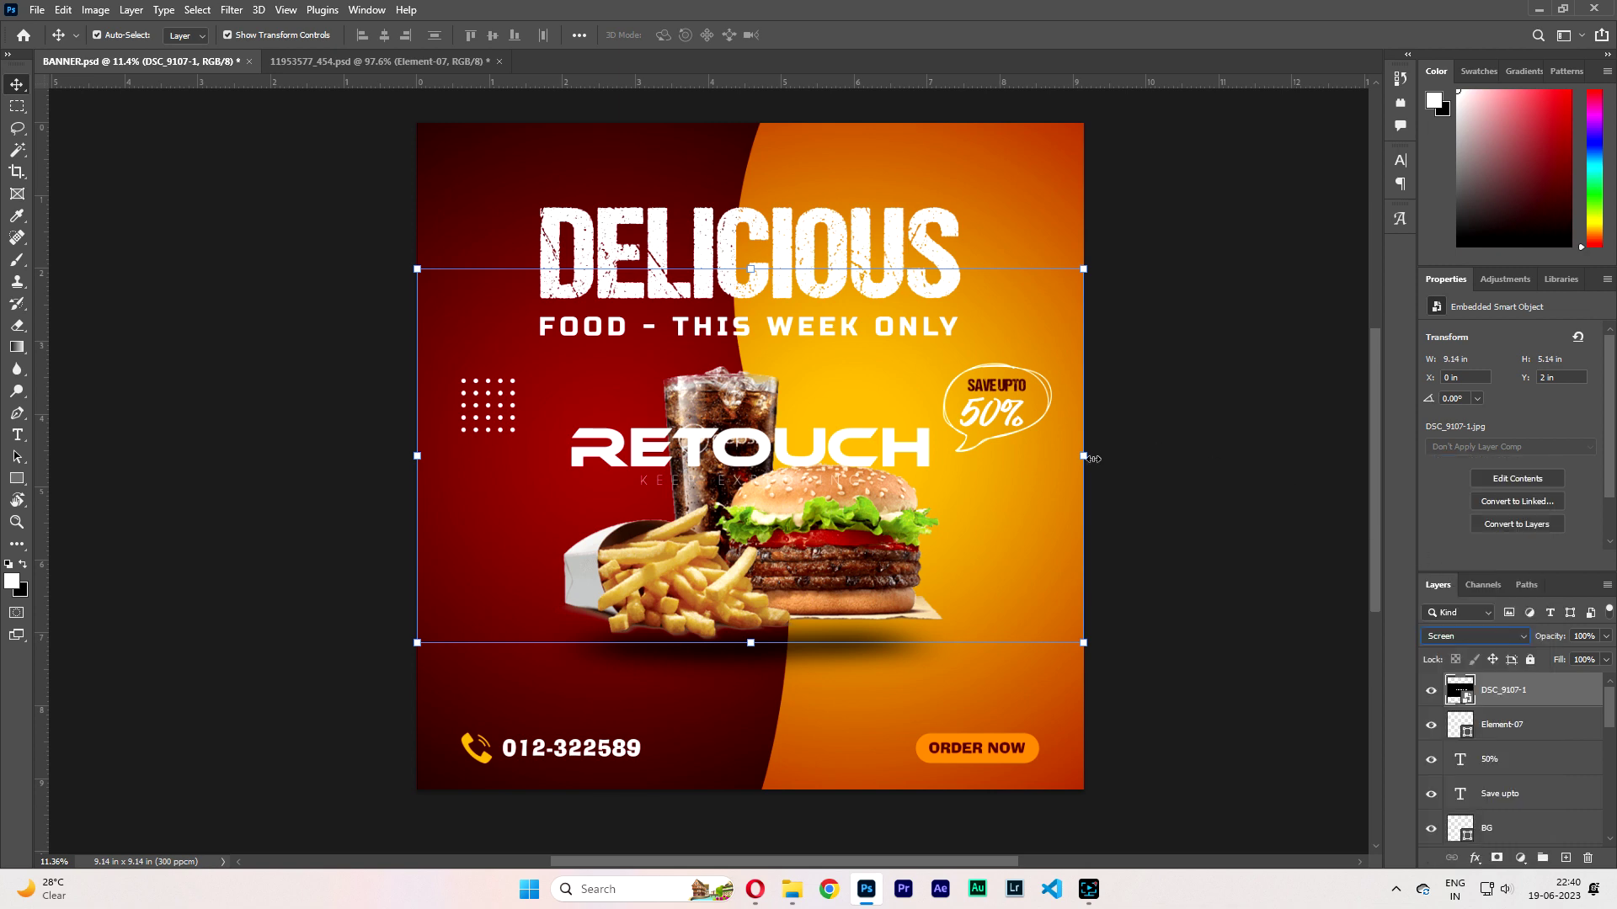
Shrink the RETOUCH logo and move it to the poster's upper-left corner.
mouse_move(1092, 458)
left_mouse_down()
mouse_move(503, 459)
mouse_move(508, 159)
mouse_move(571, 156)
mouse_move(514, 156)
left_mouse_up()
key("Return")
left_click(292, 195)
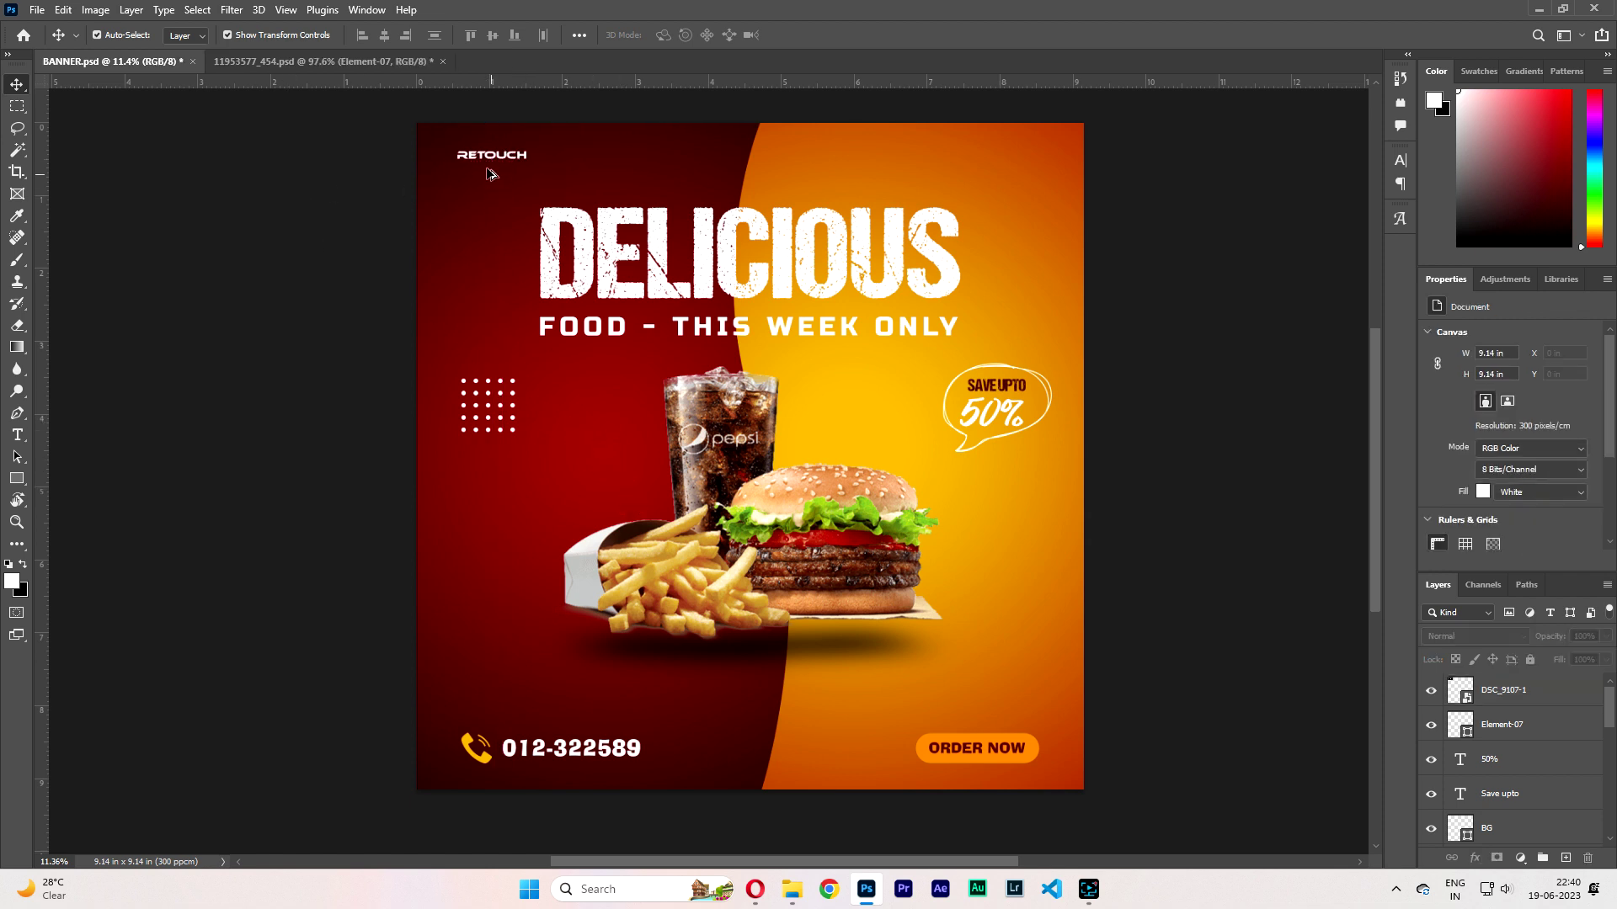
scroll(487, 173, "up", 3)
scroll(487, 174, "down", 4)
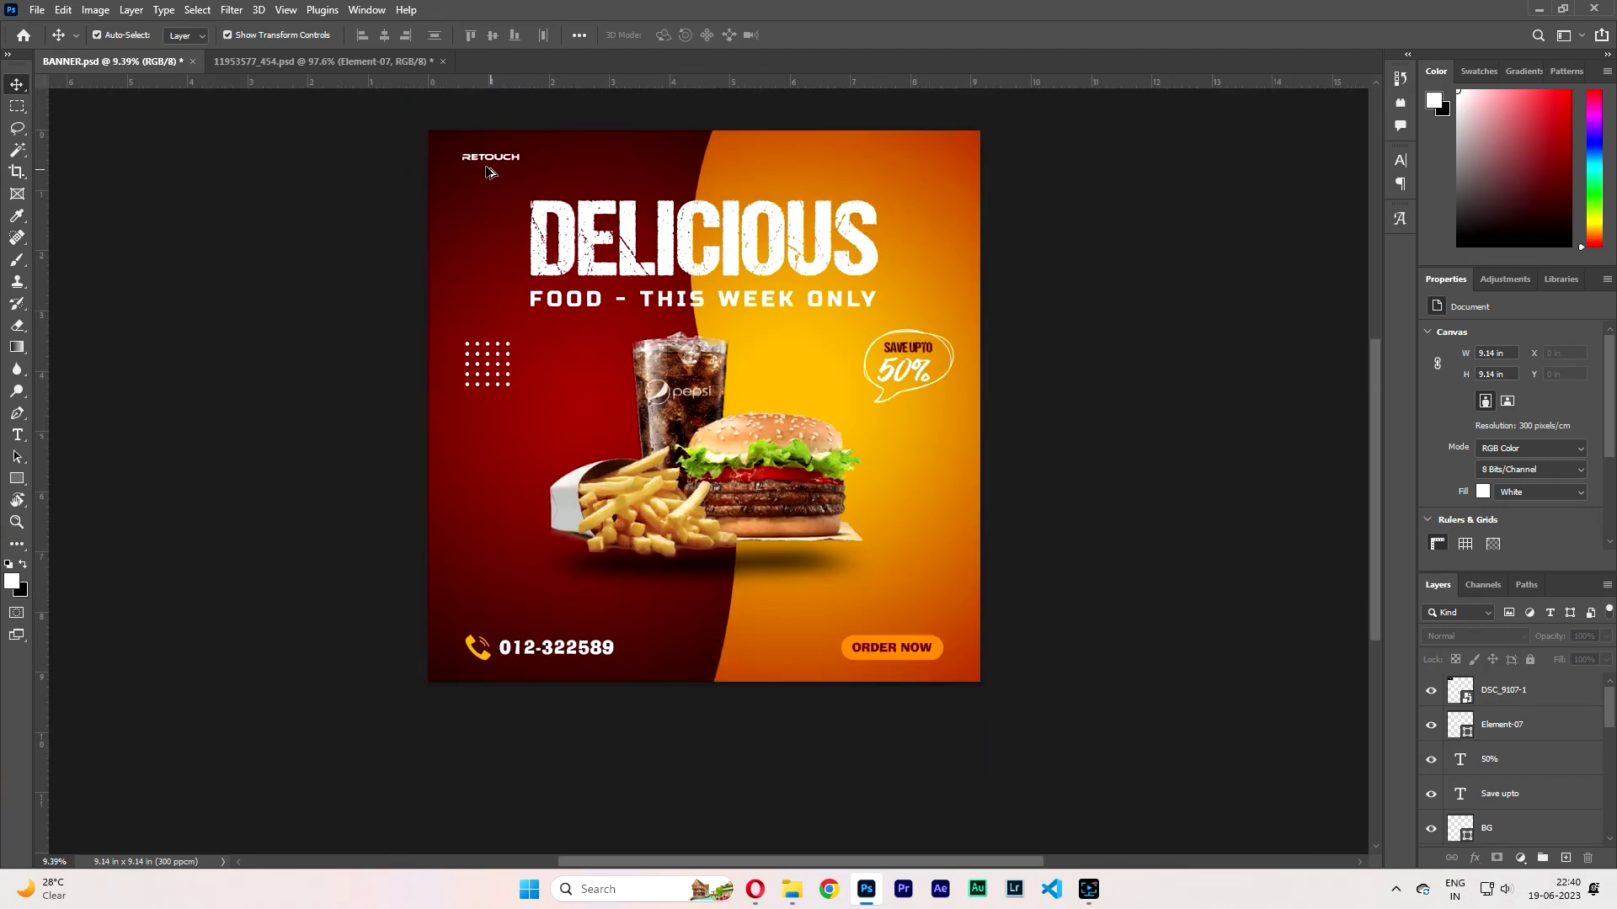
scroll(704, 330, "up", 2)
scroll(704, 330, "down", 3)
scroll(716, 379, "up", 2)
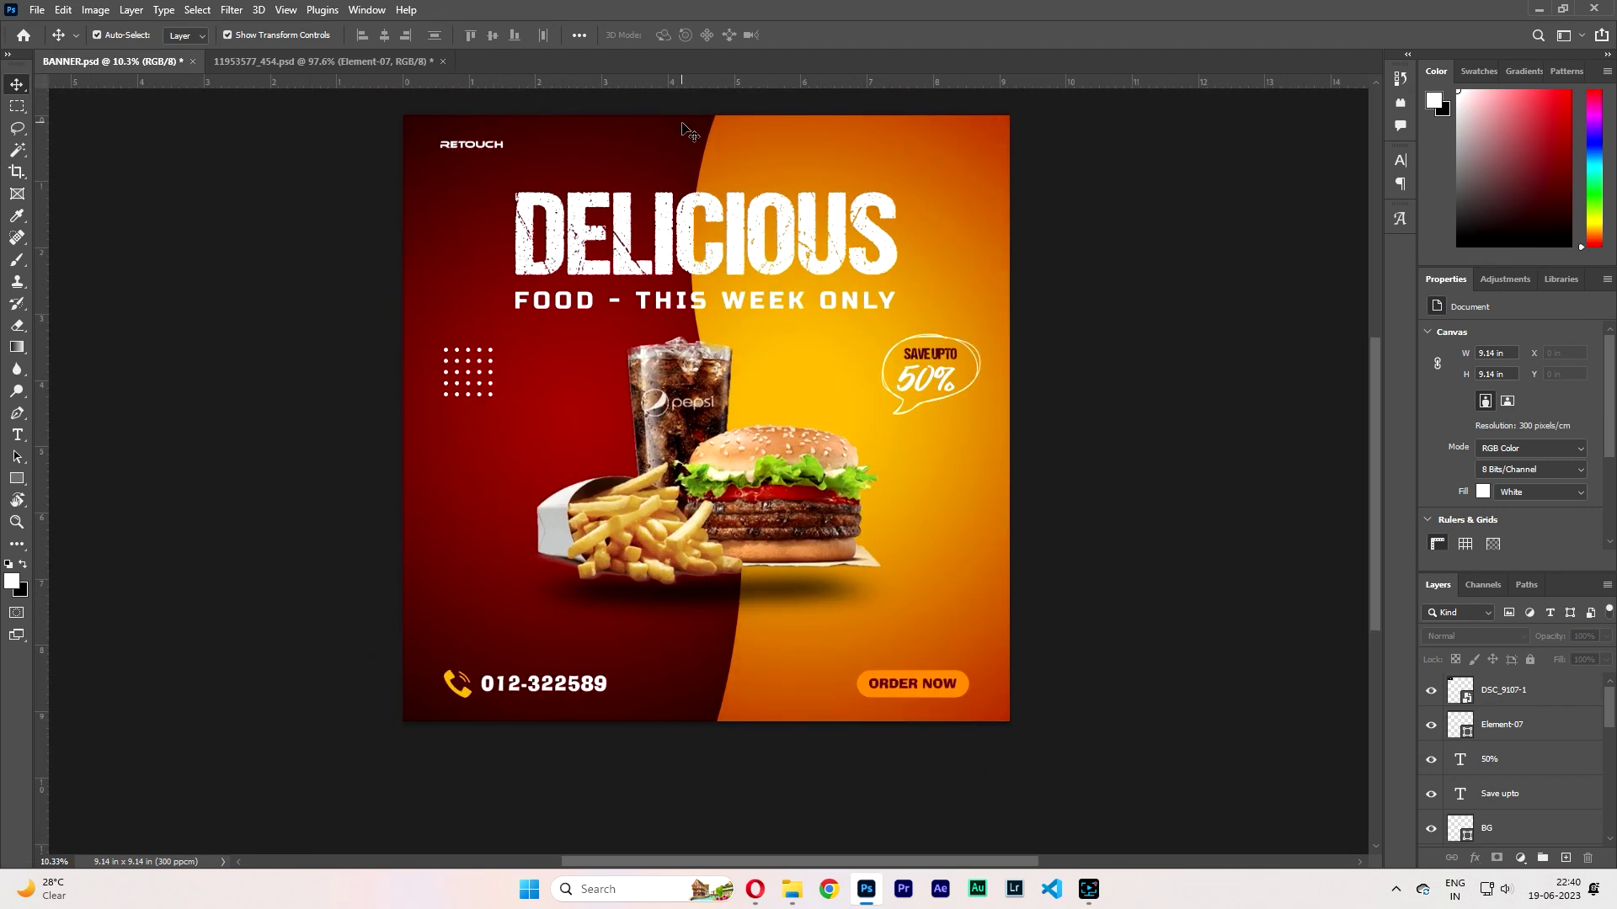
scroll(707, 341, "up", 2)
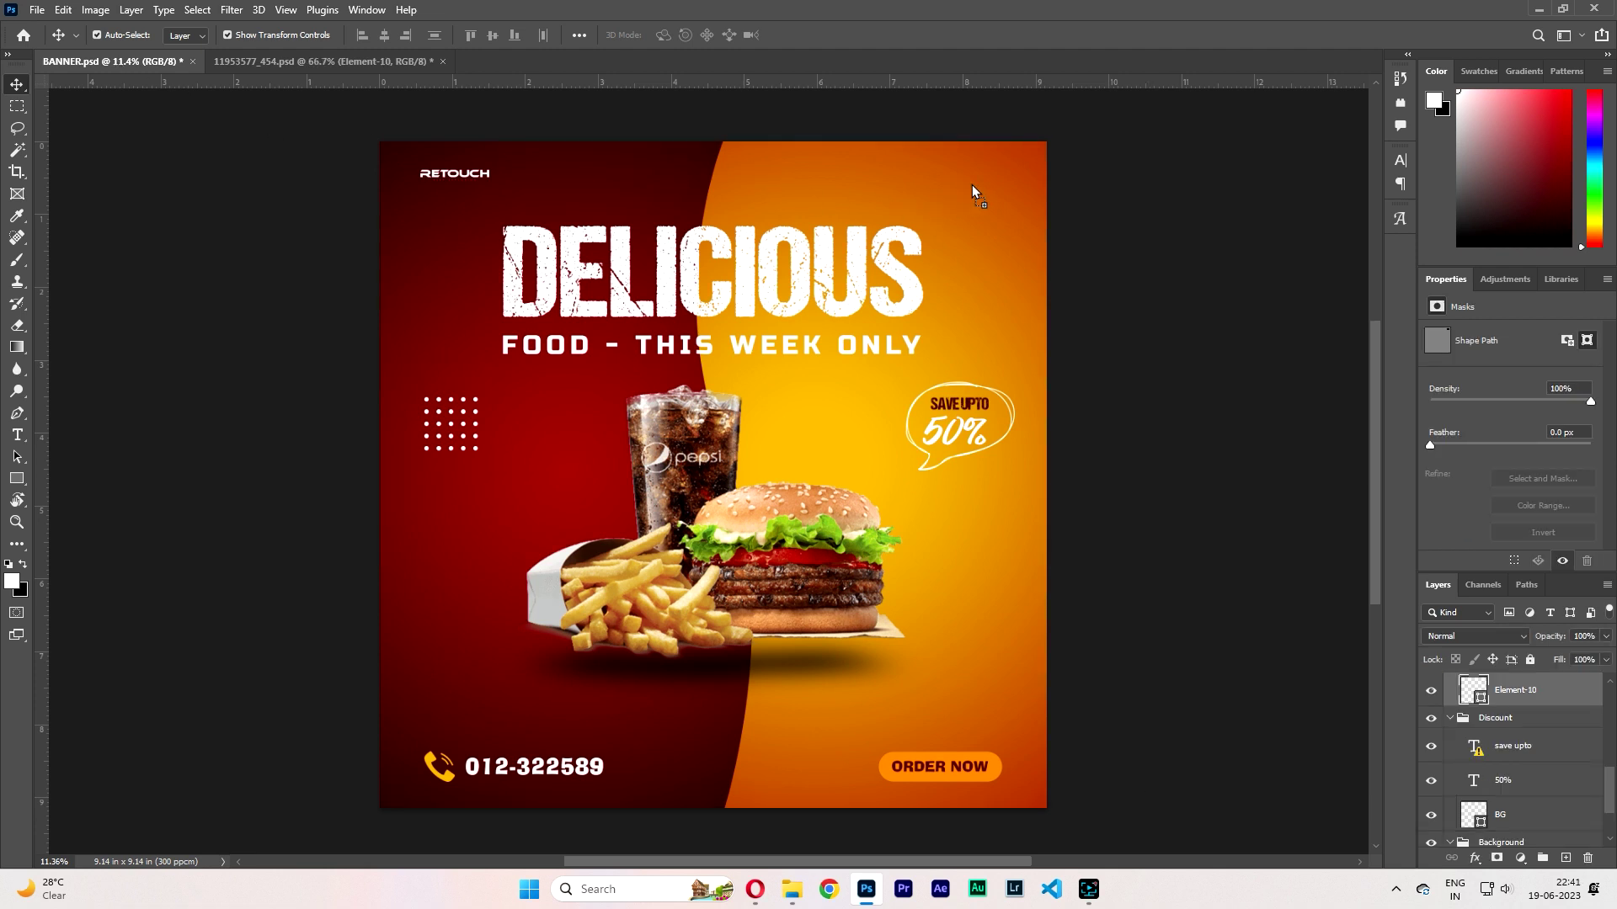
Place the small dotted grid element in the poster's upper-right corner, scaled to about 747%.
mouse_move(971, 184)
left_mouse_down()
mouse_move(1023, 222)
mouse_move(940, 191)
mouse_move(1071, 162)
mouse_move(991, 186)
left_mouse_up()
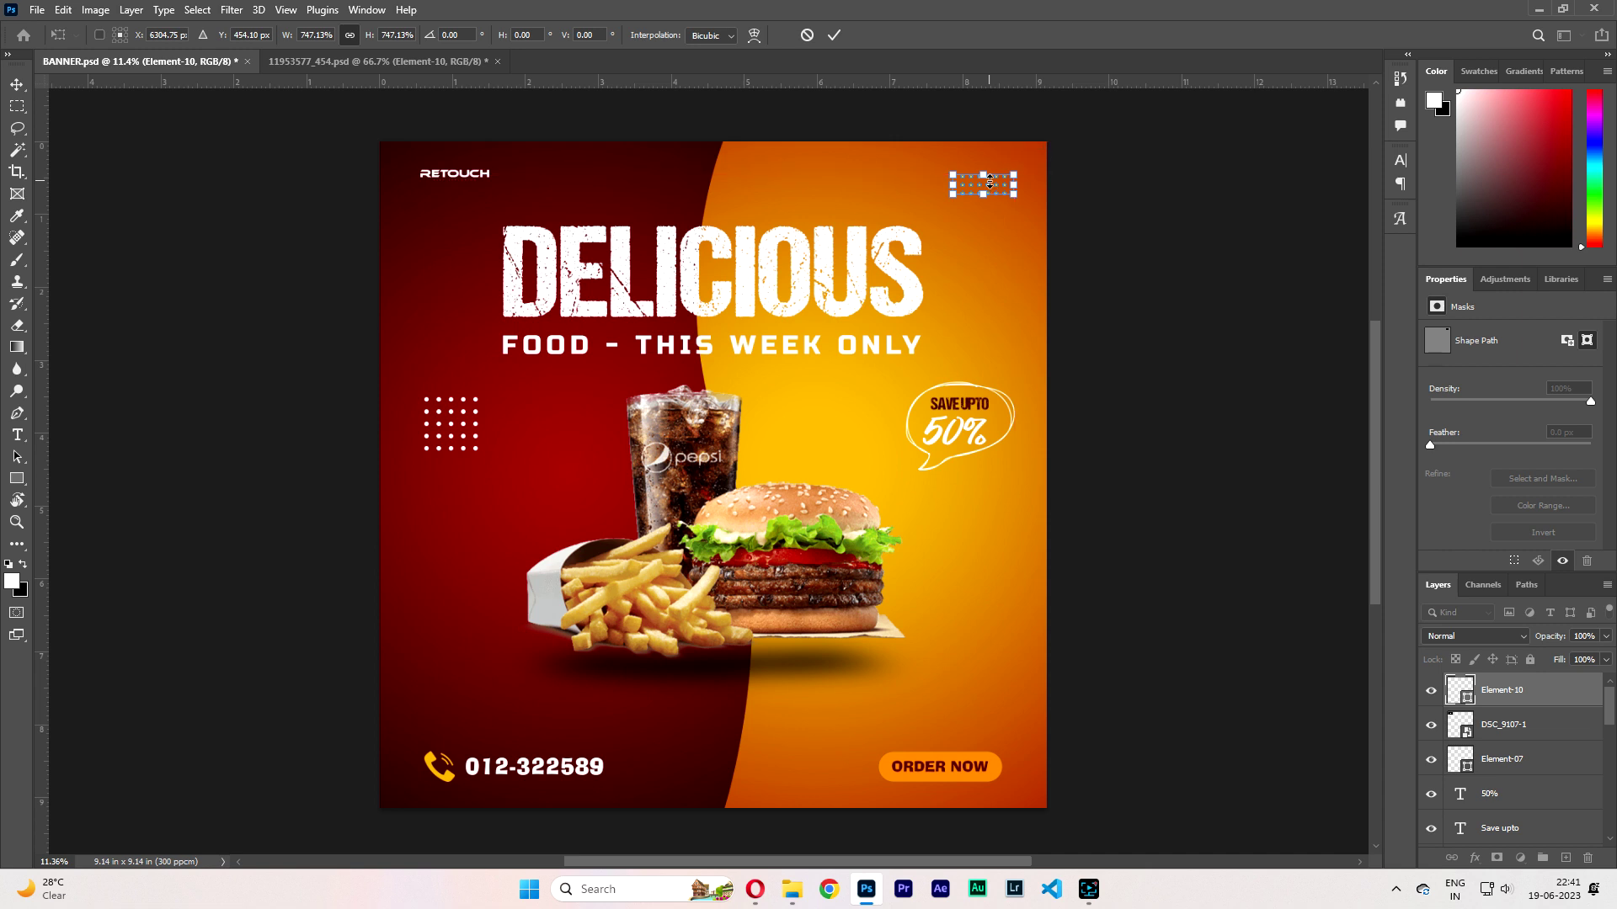
key("Return")
left_click(1170, 250)
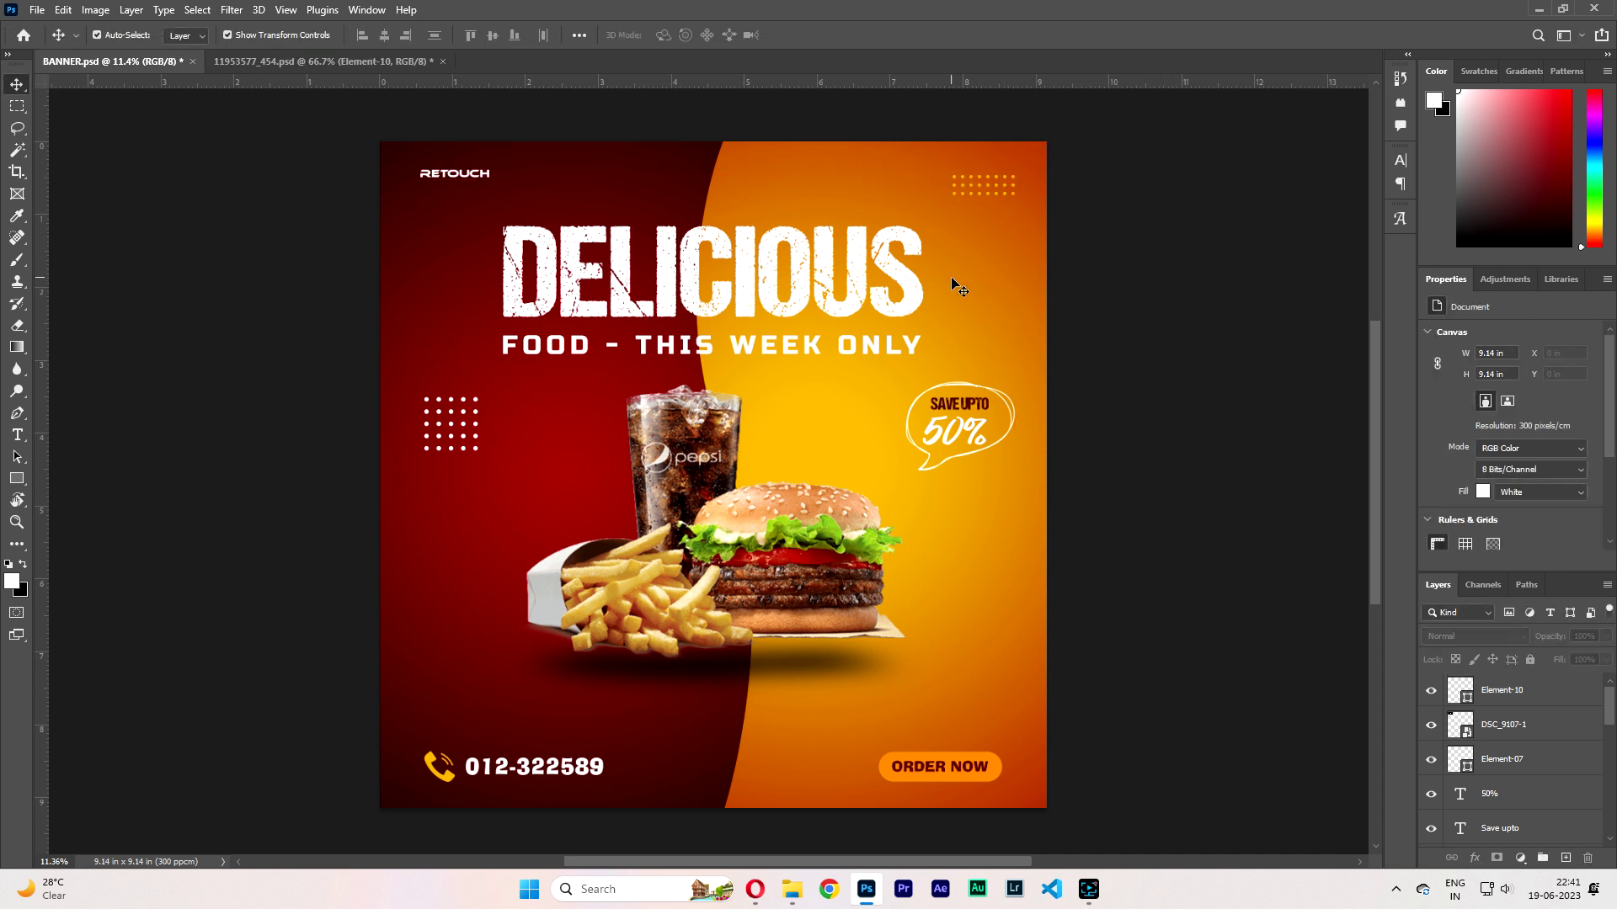
scroll(958, 286, "down", 1)
scroll(957, 286, "up", 1)
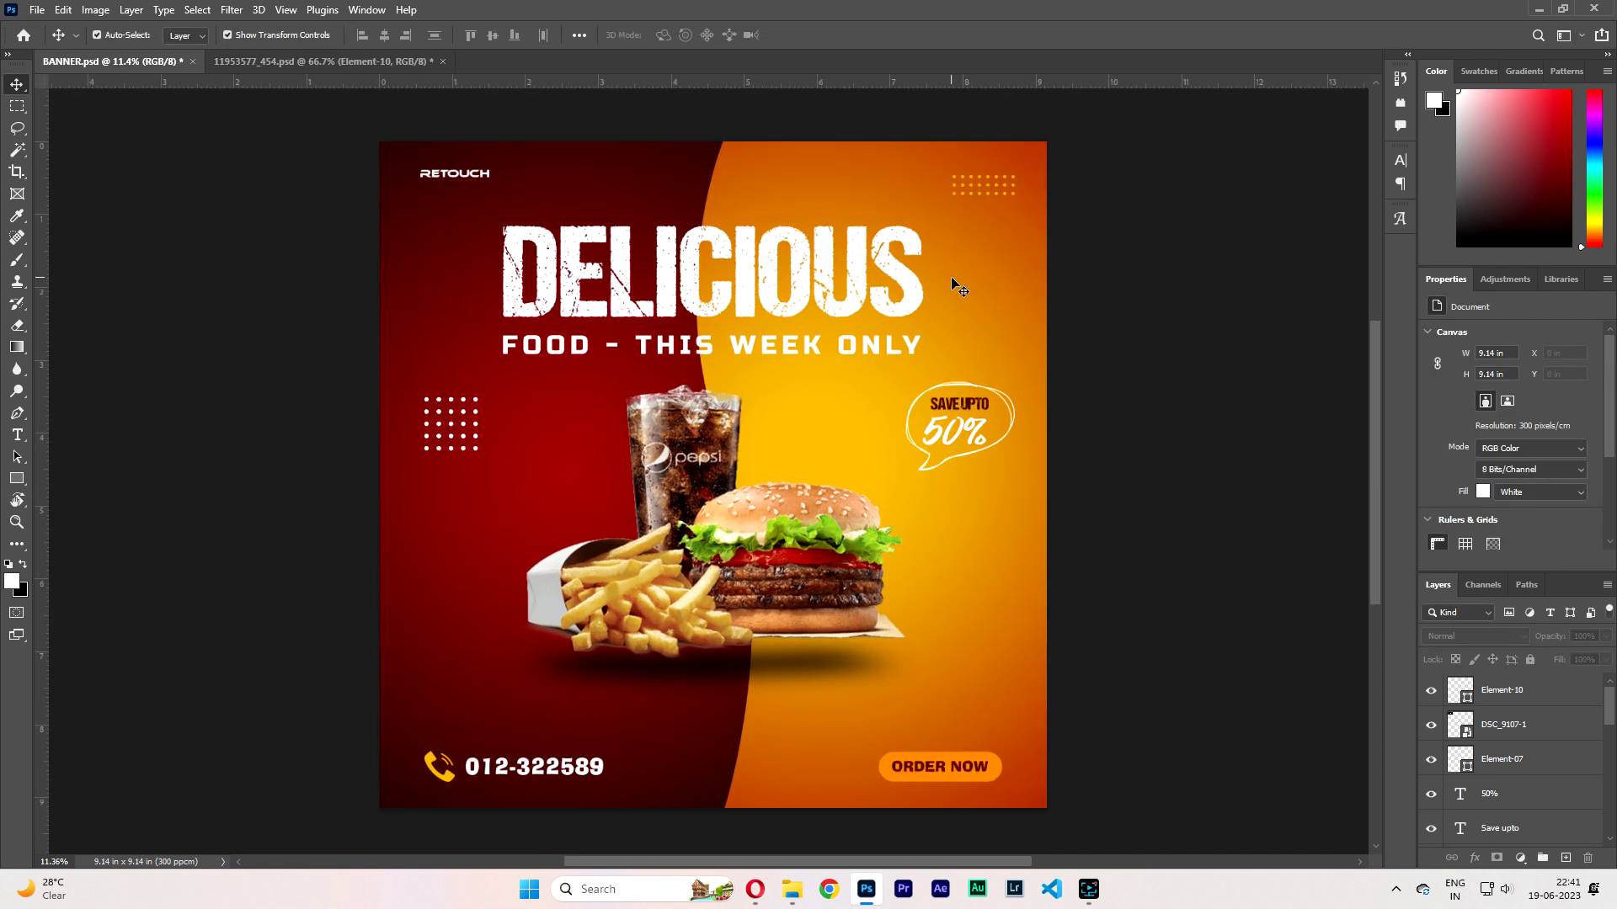